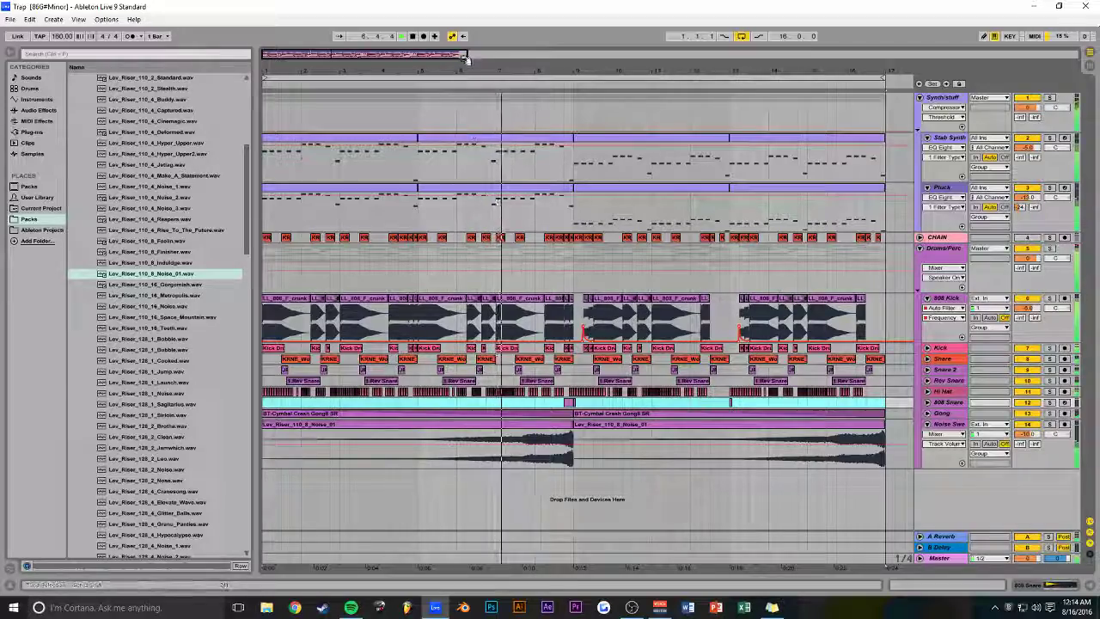
# - Move the second gong crash clip to start at 9.3.1 and trim its end to 17.1.1
pyautogui.hotkey('alt', 'Tab')
pyautogui.hotkey('alt', 'Tab')
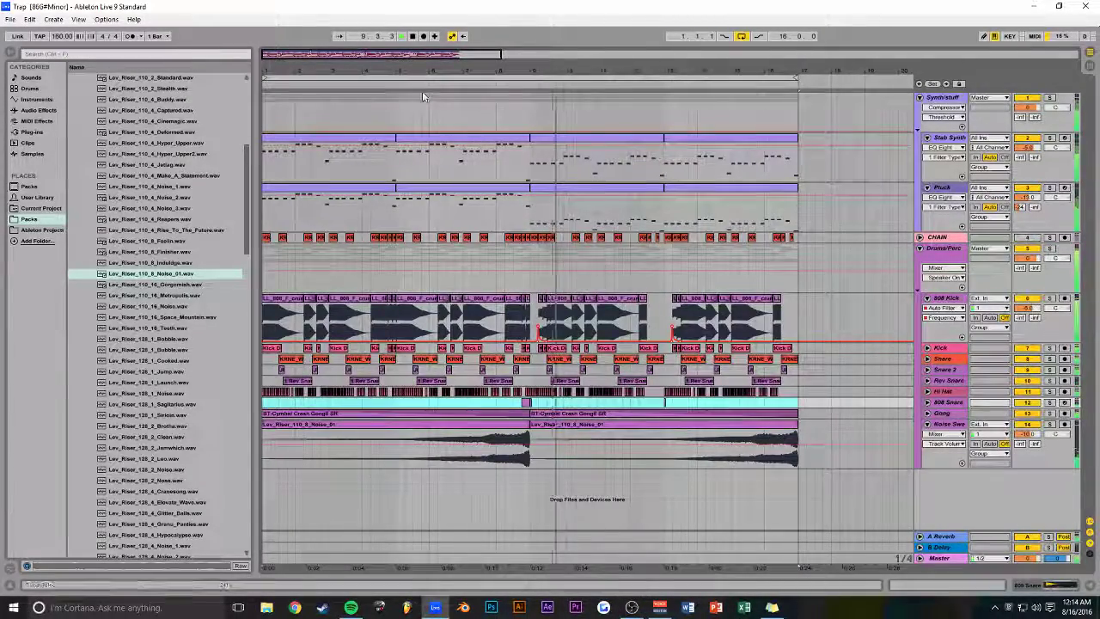
pyautogui.moveTo(427, 53); pyautogui.dragTo(455, 222)
pyautogui.click(455, 222)
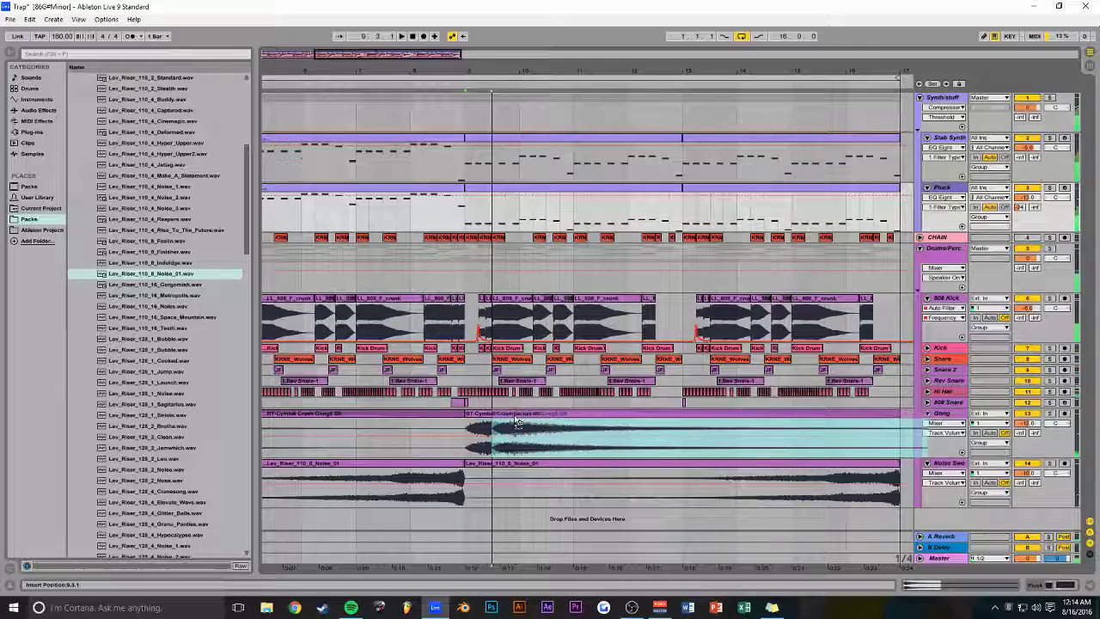
pyautogui.moveTo(518, 422); pyautogui.dragTo(483, 413)
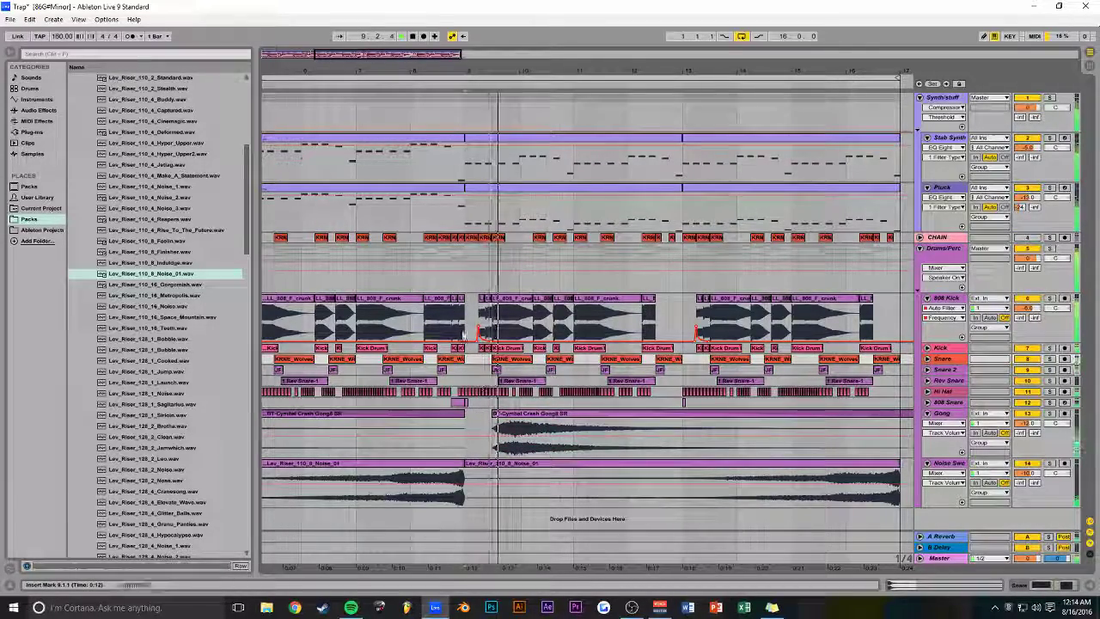
pyautogui.moveTo(415, 56); pyautogui.dragTo(415, 38)
pyautogui.click(636, 415)
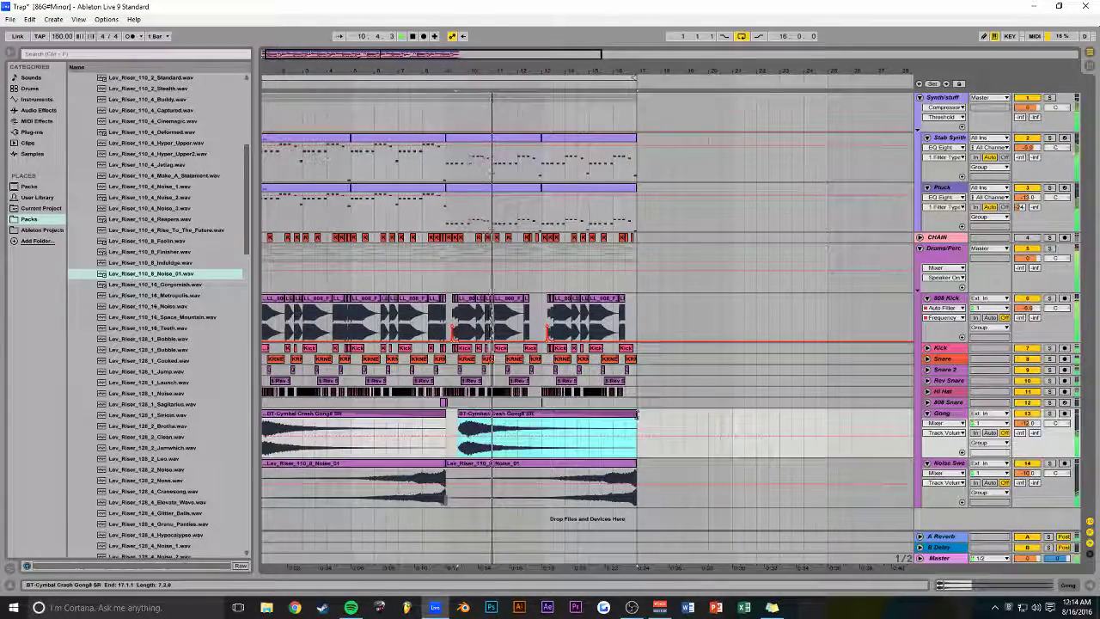
pyautogui.press('-')
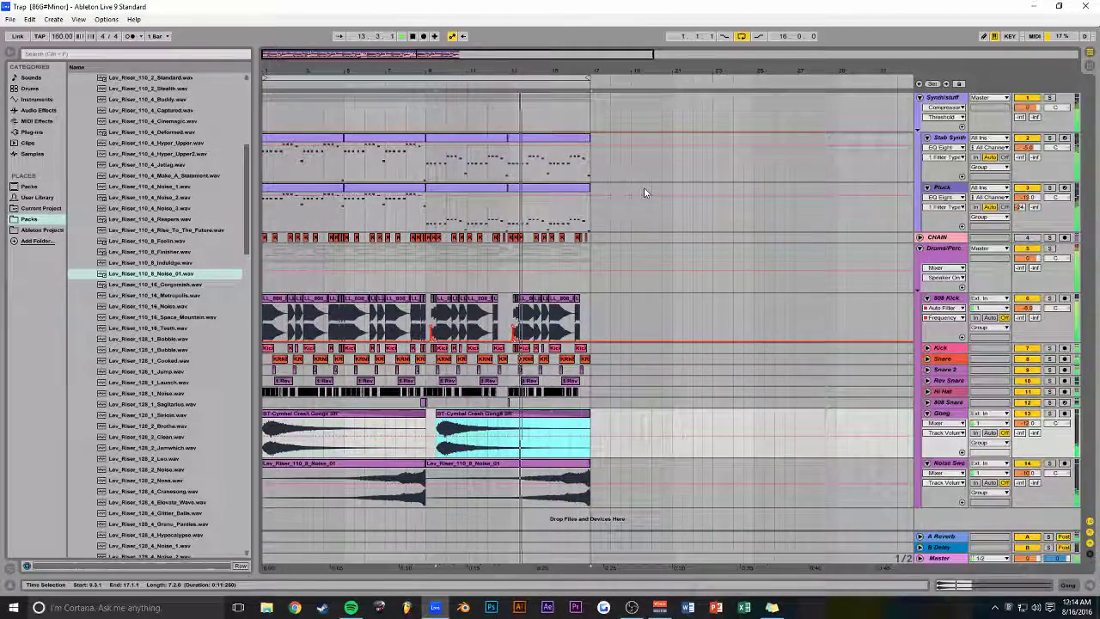
# - Open the 808 Snare clip at bar 13 in an enlarged note editor and extend the clip to 13.2.1
pyautogui.press('+')
pyautogui.moveTo(649, 55); pyautogui.dragTo(408, 319)
pyautogui.click(408, 320)
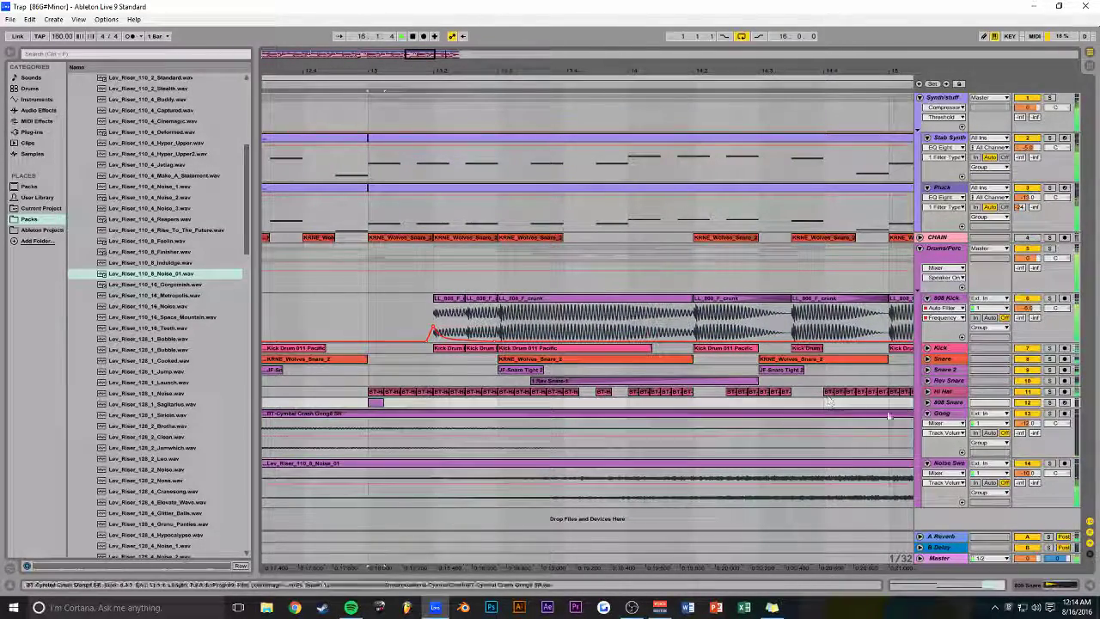
pyautogui.click(927, 402)
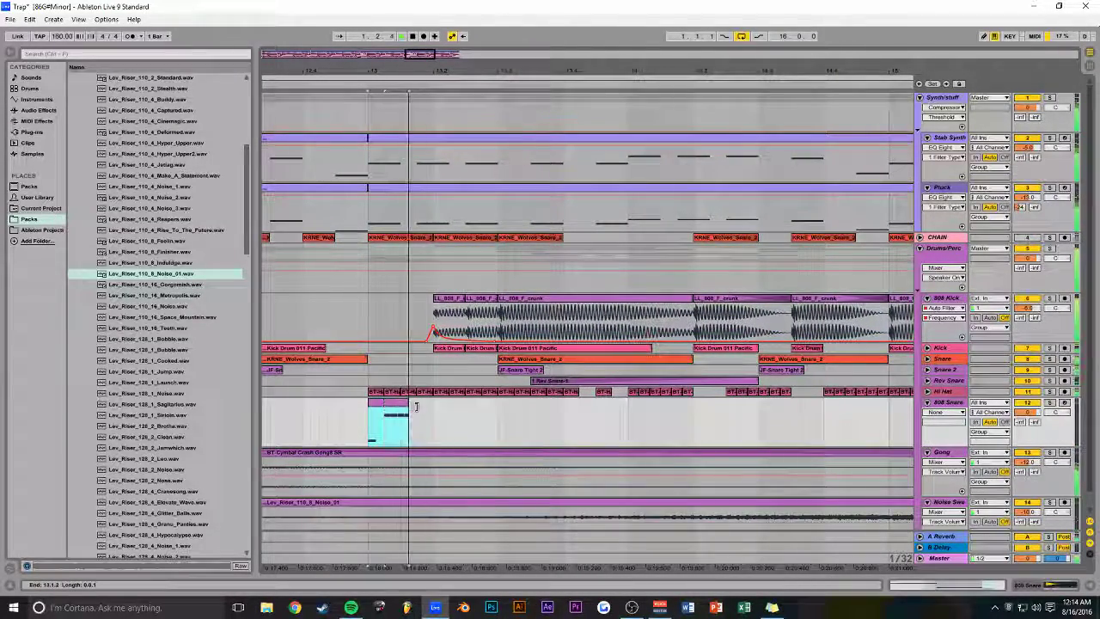
pyautogui.doubleClick(379, 404)
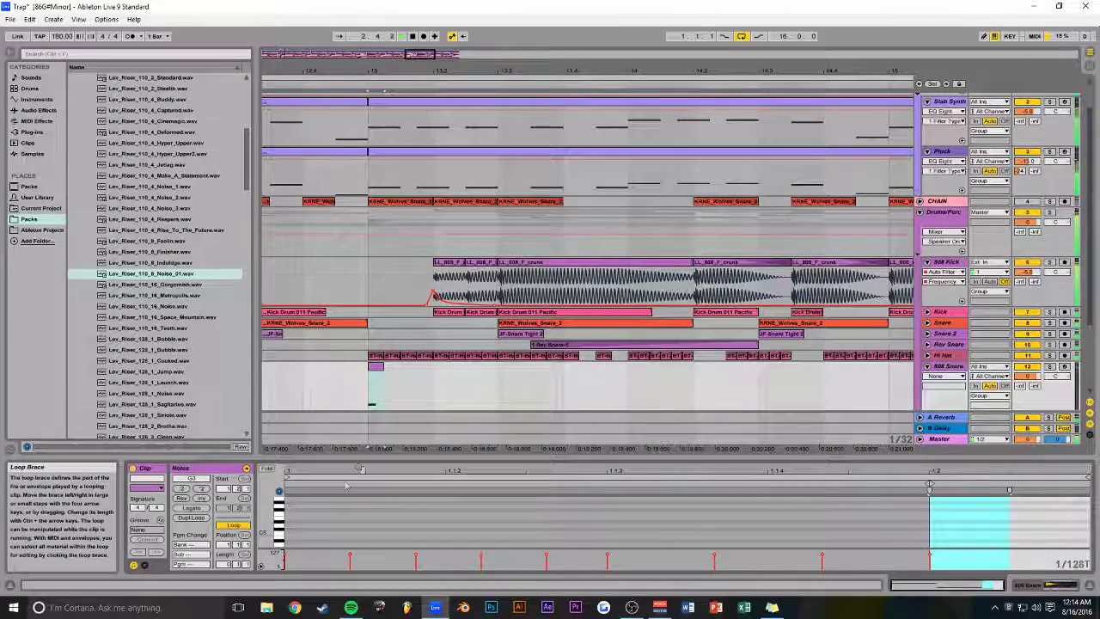
pyautogui.moveTo(370, 456); pyautogui.dragTo(370, 314)
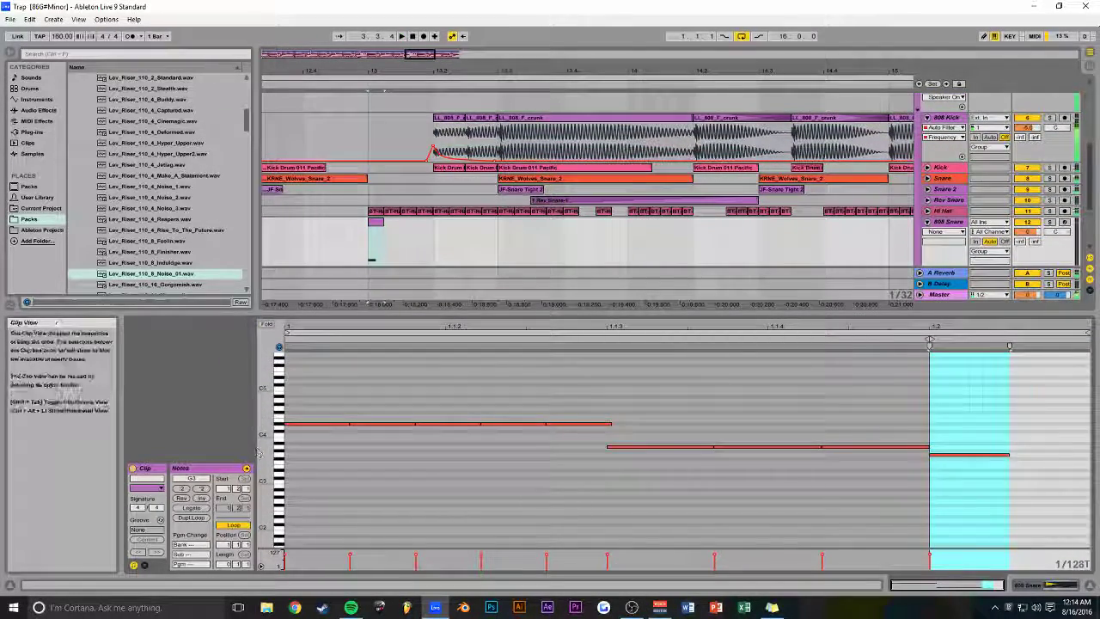
pyautogui.press('-')
pyautogui.press('-')
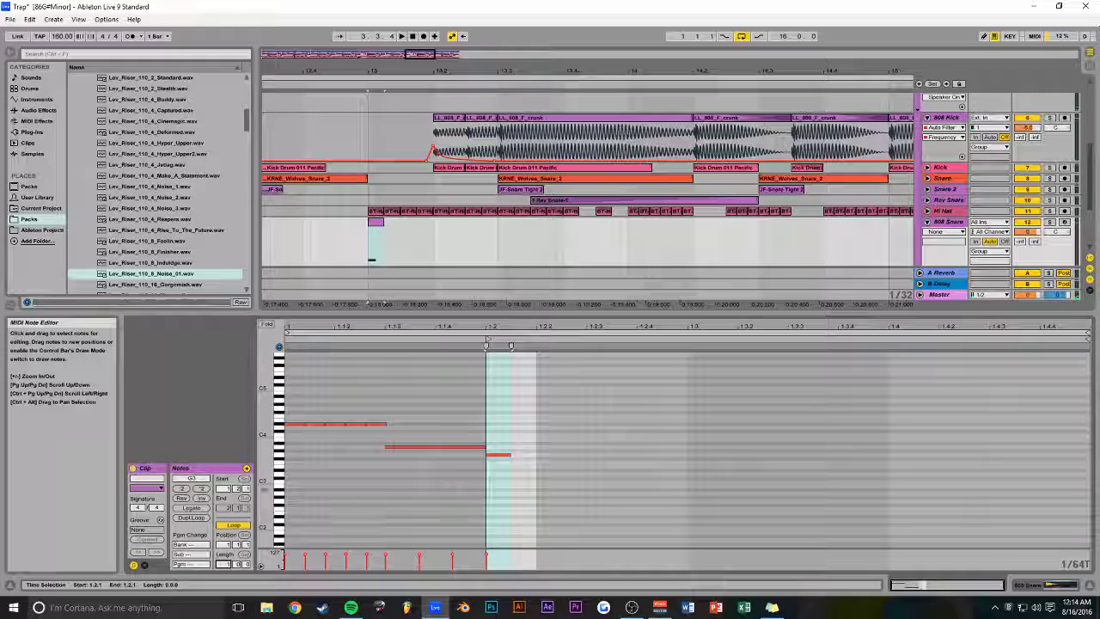
pyautogui.moveTo(383, 222); pyautogui.dragTo(433, 221)
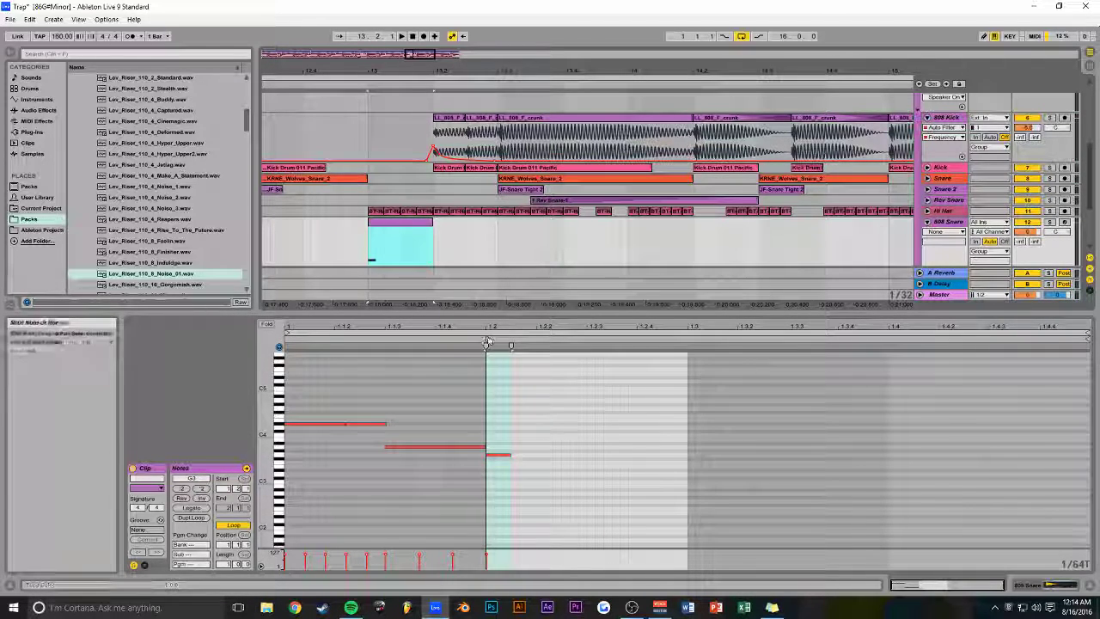
# - Repeat the G3 note to fill the 808 Snare clip up to 1.3 and lower the last four notes to G2
pyautogui.moveTo(486, 345)
pyautogui.mouseDown()
pyautogui.moveTo(350, 345)
pyautogui.moveTo(486, 346)
pyautogui.mouseUp()
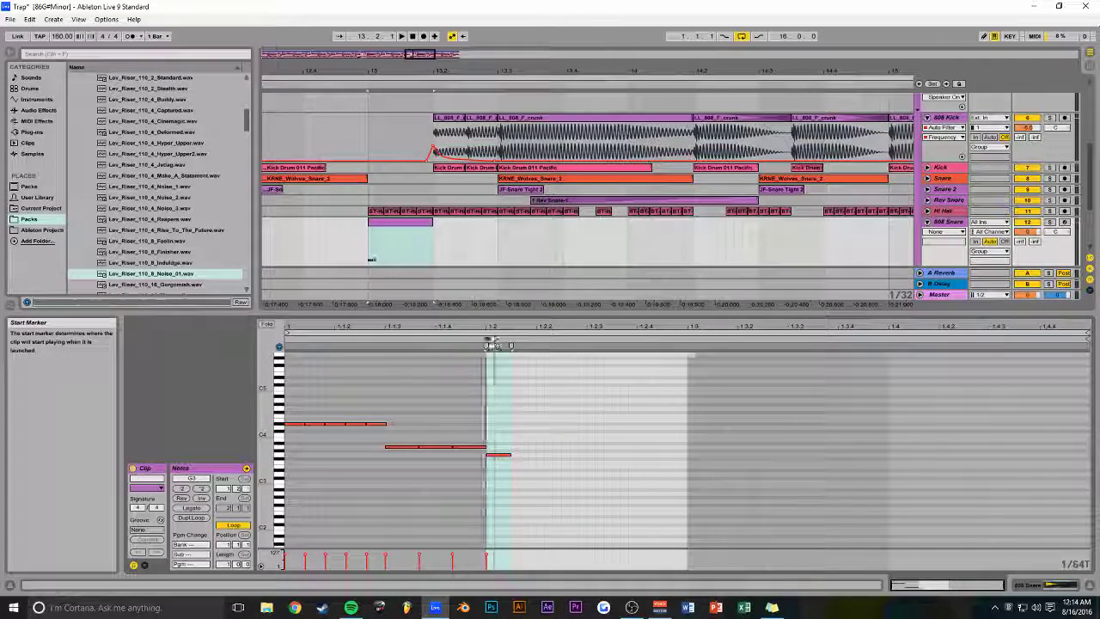
pyautogui.moveTo(507, 459); pyautogui.dragTo(565, 436)
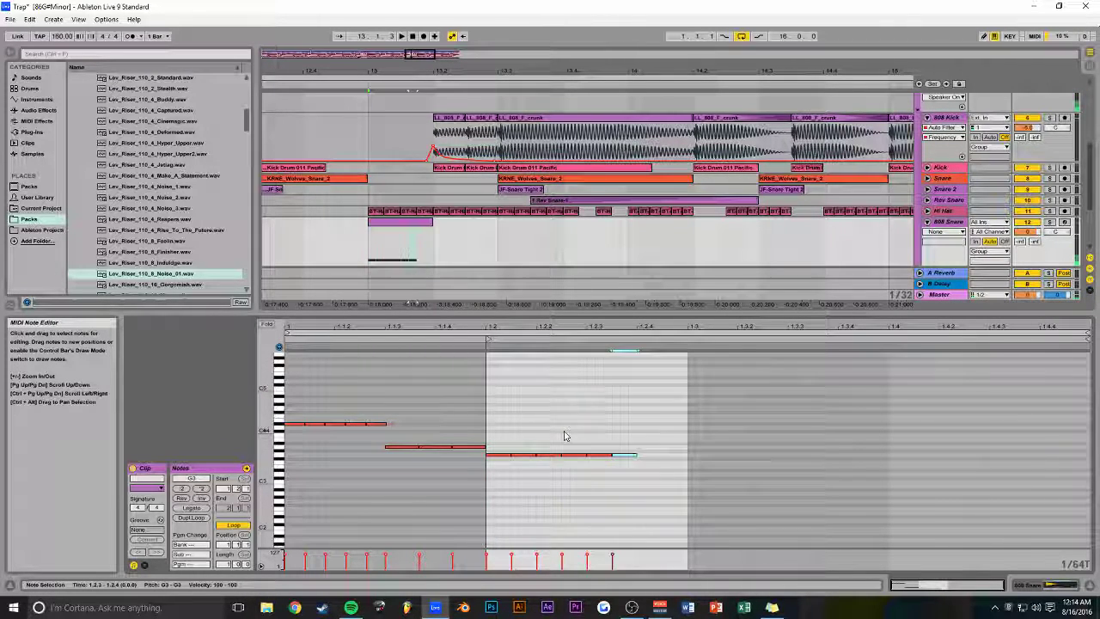
pyautogui.moveTo(722, 432); pyautogui.dragTo(600, 503)
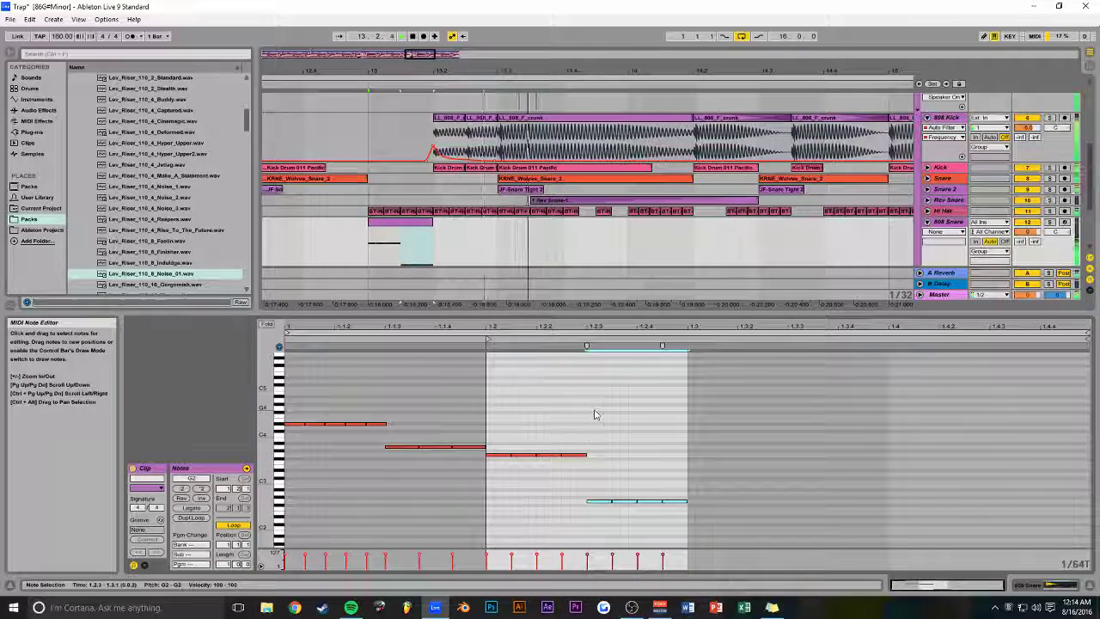
# - Set the 808 Snare track's volume to -5.0 dB and save the set
pyautogui.click(384, 228)
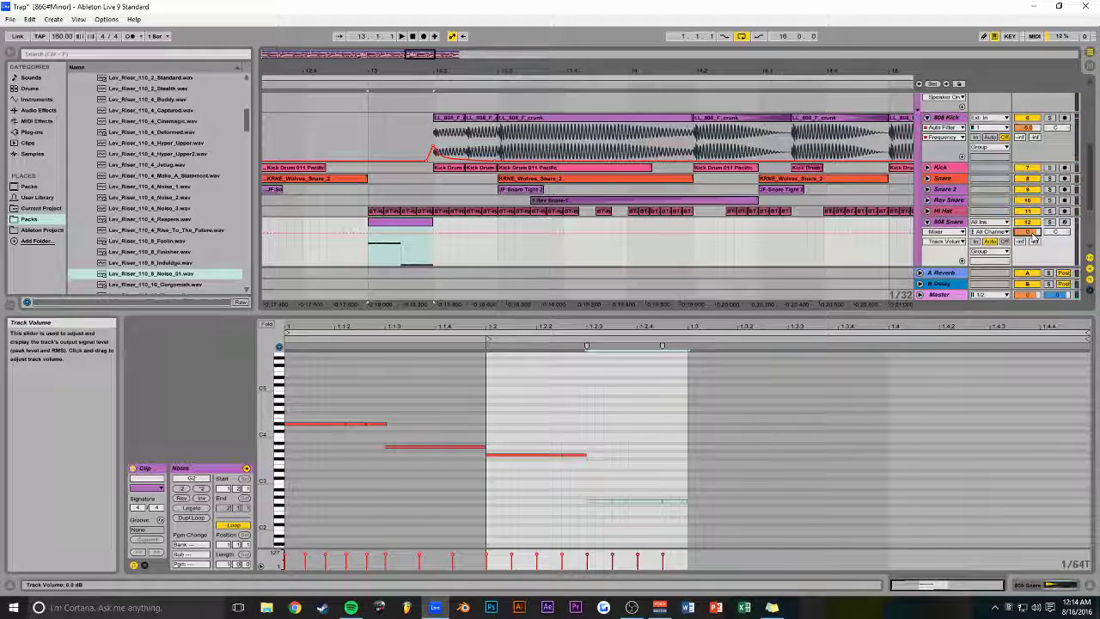
pyautogui.hotkey('ctrl', 's')
# - Show the 808 Snare track's devices and add the EQ Eight audio effect after its sampler
pyautogui.moveTo(415, 67); pyautogui.dragTo(416, 51)
pyautogui.moveTo(511, 311); pyautogui.dragTo(512, 403)
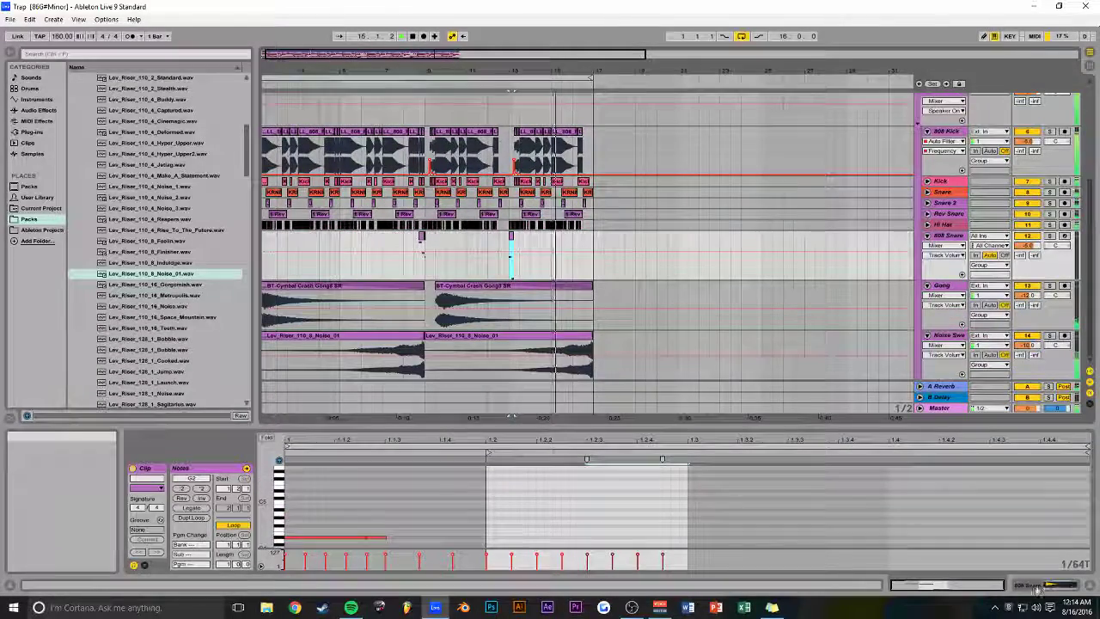
pyautogui.hotkey('shift', 'Tab')
pyautogui.click(37, 121)
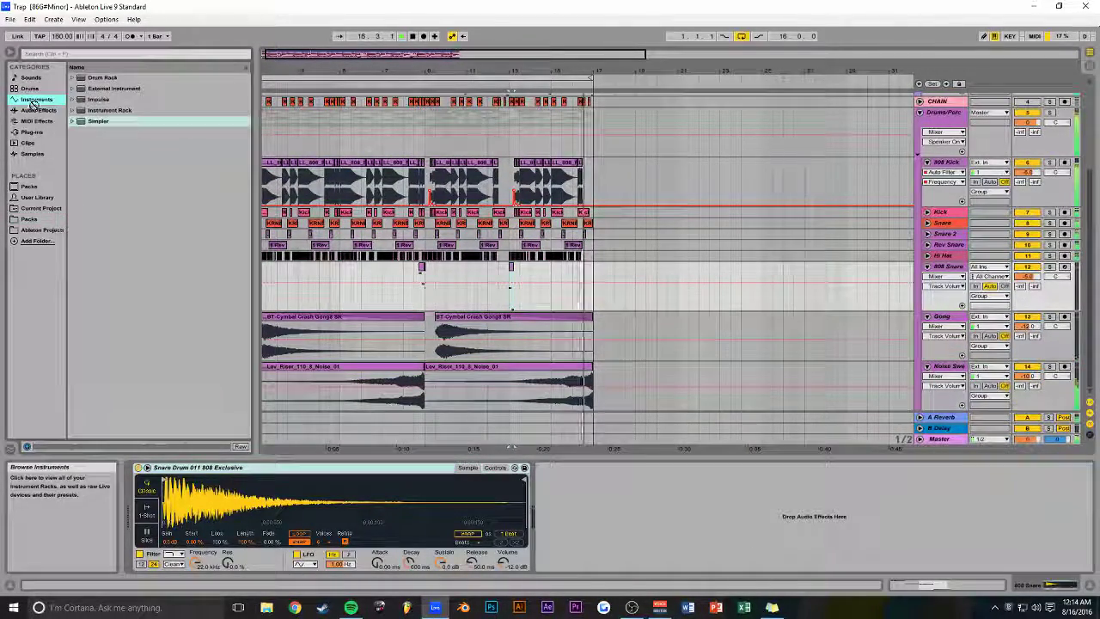
pyautogui.click(38, 110)
pyautogui.moveTo(101, 153); pyautogui.dragTo(593, 516)
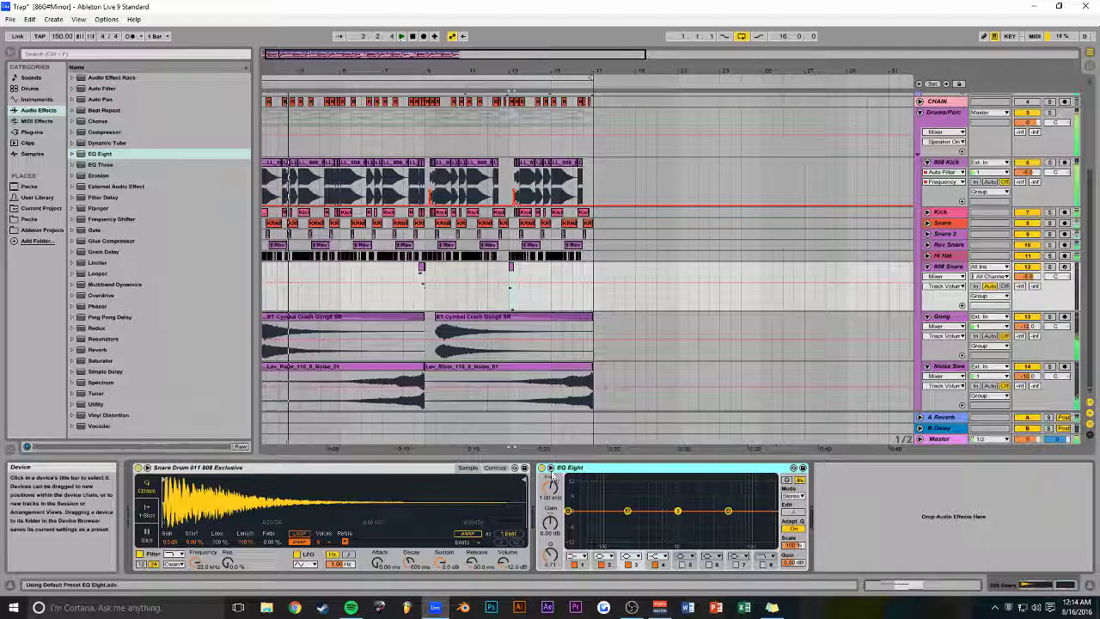
# - Turn band 1 of the 808 Snare's EQ Eight into a low cut at about 201 Hz and hide the device view
pyautogui.click(574, 556)
pyautogui.click(575, 487)
pyautogui.moveTo(575, 521); pyautogui.dragTo(627, 523)
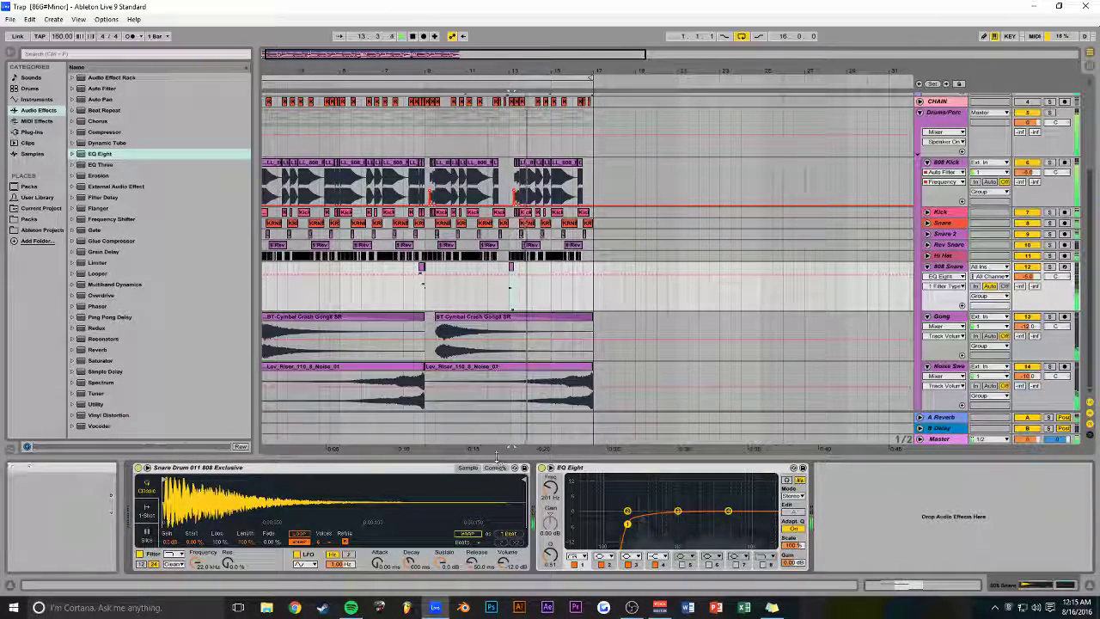
pyautogui.hotkey('ctrl', 'alt', 'l')
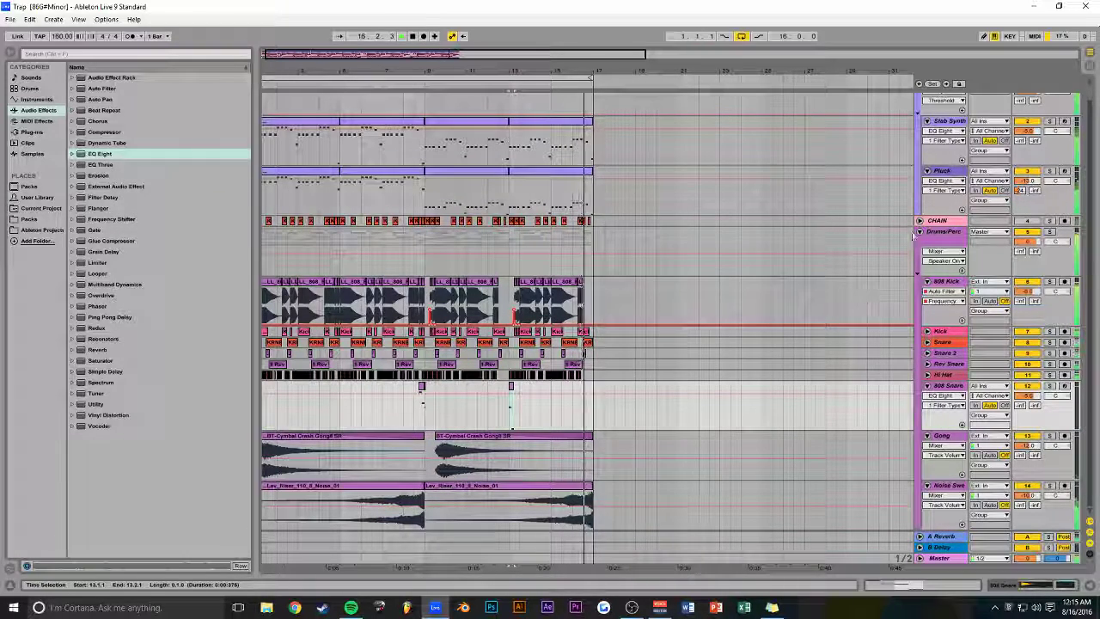
# - Fold the Synth/stuff group and leave the Drums/Perc group unfolded
pyautogui.press('Left')
pyautogui.press('Left')
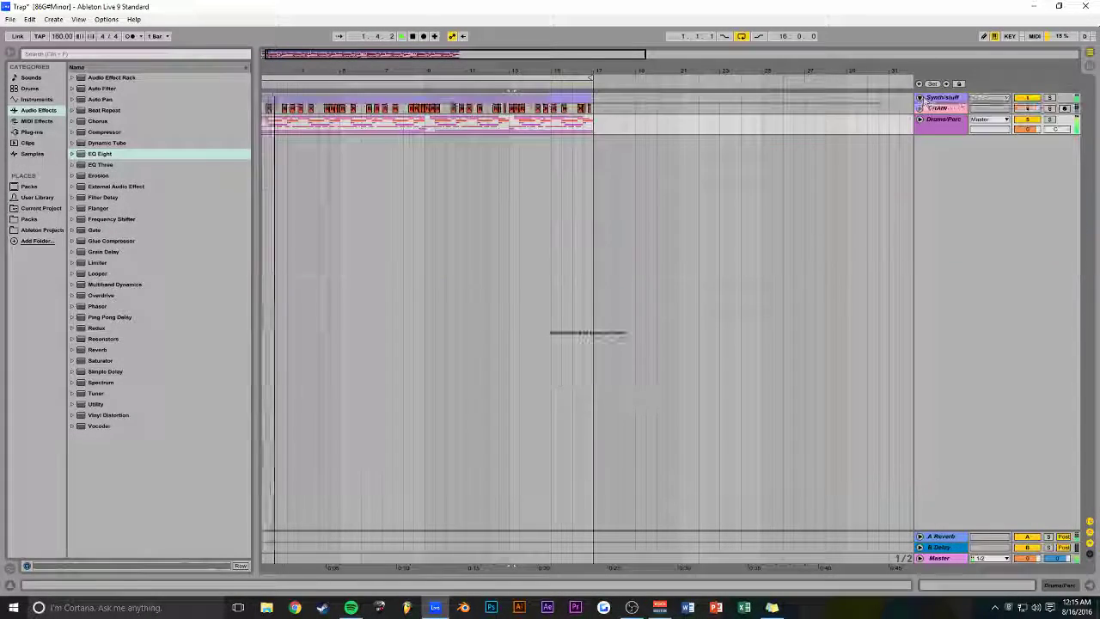
pyautogui.moveTo(644, 54); pyautogui.dragTo(923, 121)
pyautogui.click(921, 120)
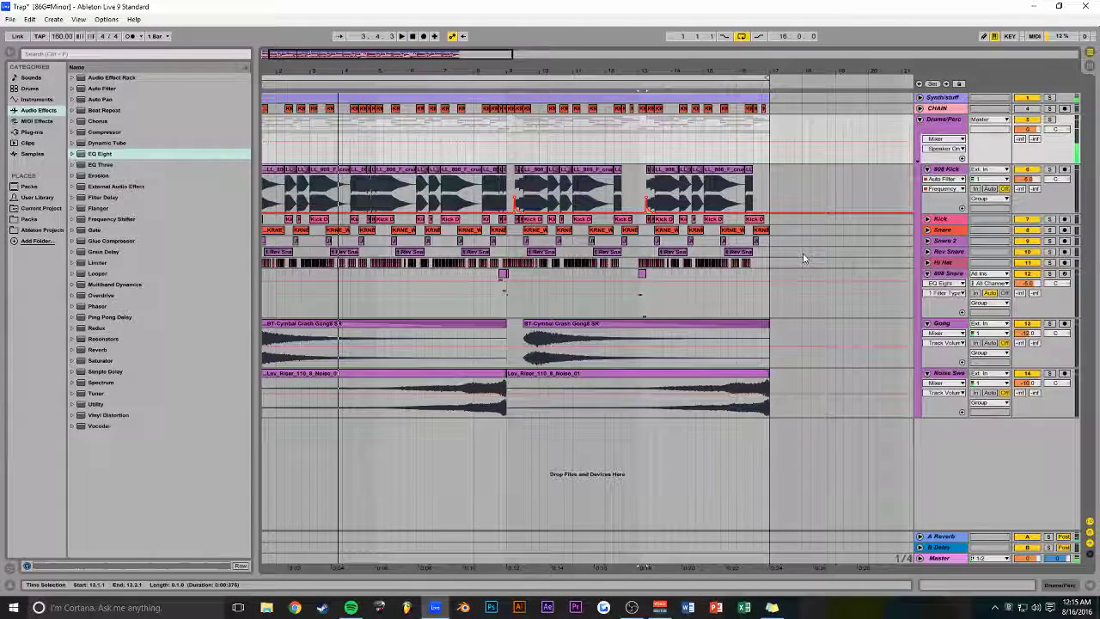
# - Insert an audio track below the noise sweeps track, name it "Cliche Off Beat Heys" and save the set
pyautogui.click(773, 378)
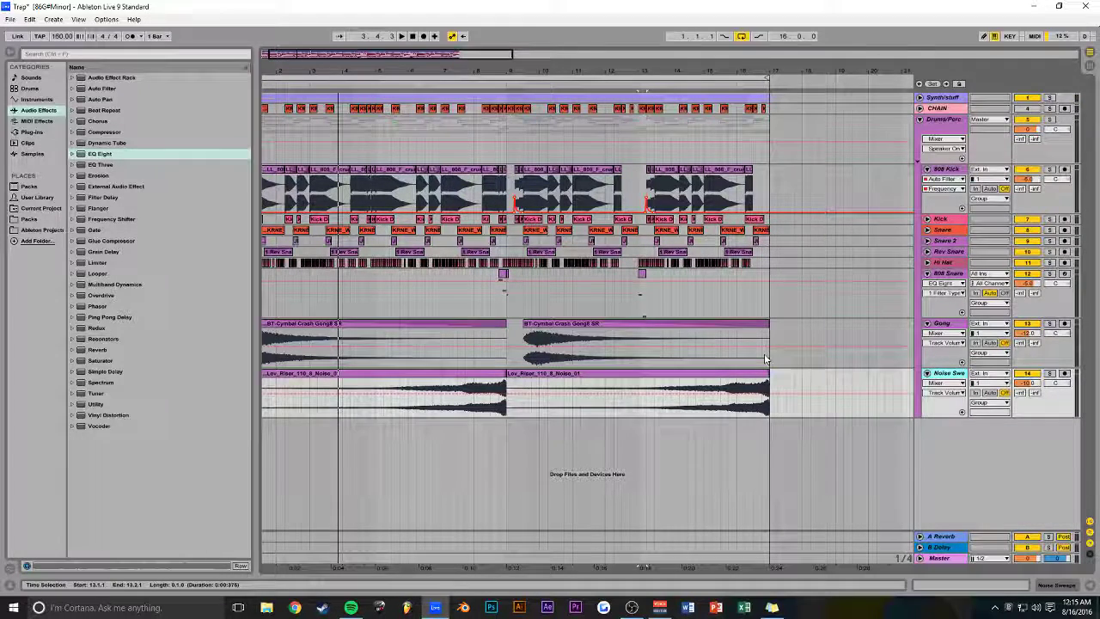
pyautogui.hotkey('ctrl', 't')
pyautogui.hotkey('ctrl', 'r')
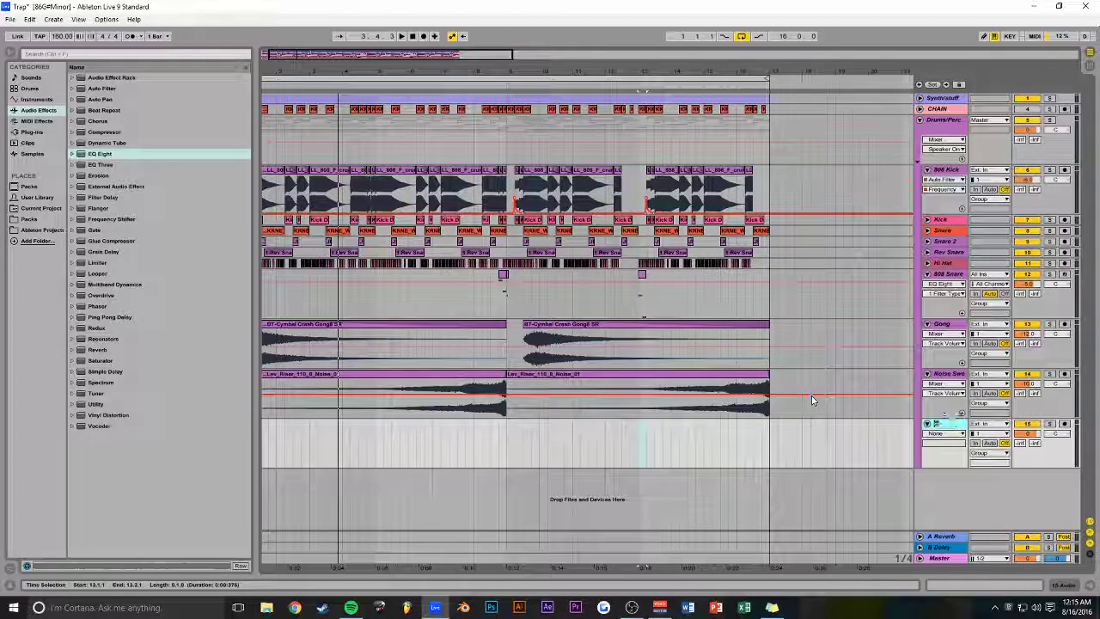
pyautogui.write('Cliche C')
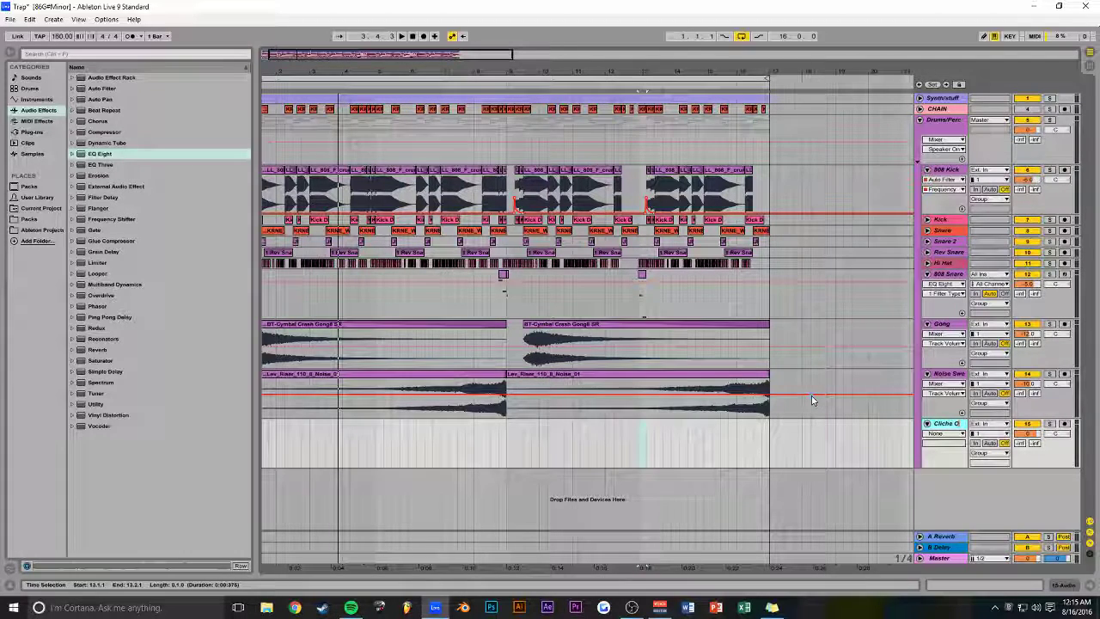
pyautogui.write('ff')
pyautogui.press('Return')
pyautogui.hotkey('ctrl', 's')
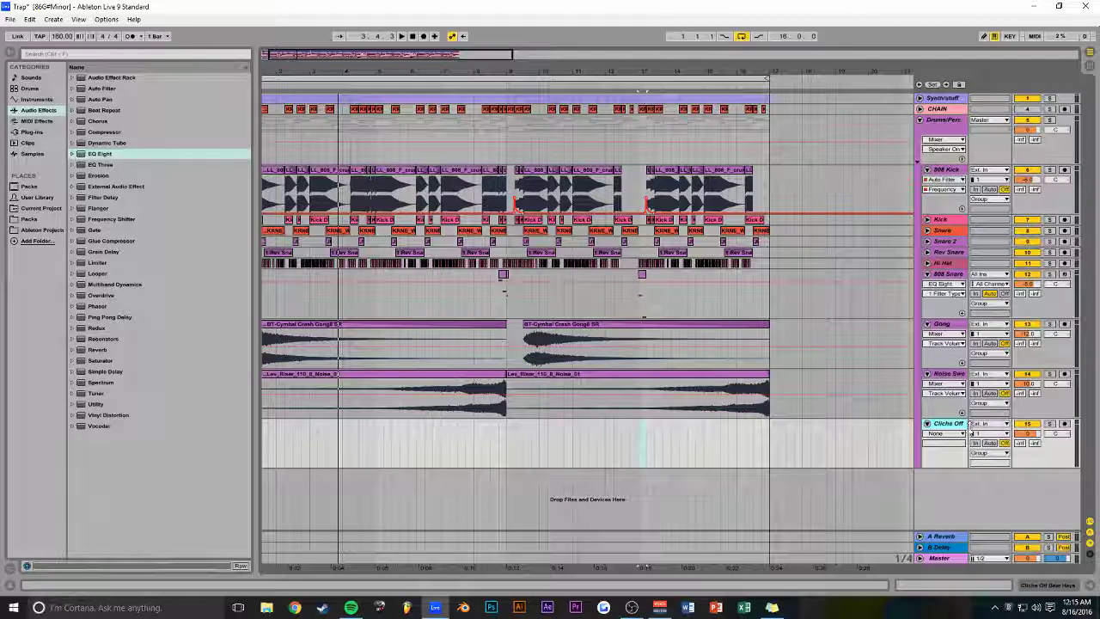
pyautogui.rightClick(944, 427)
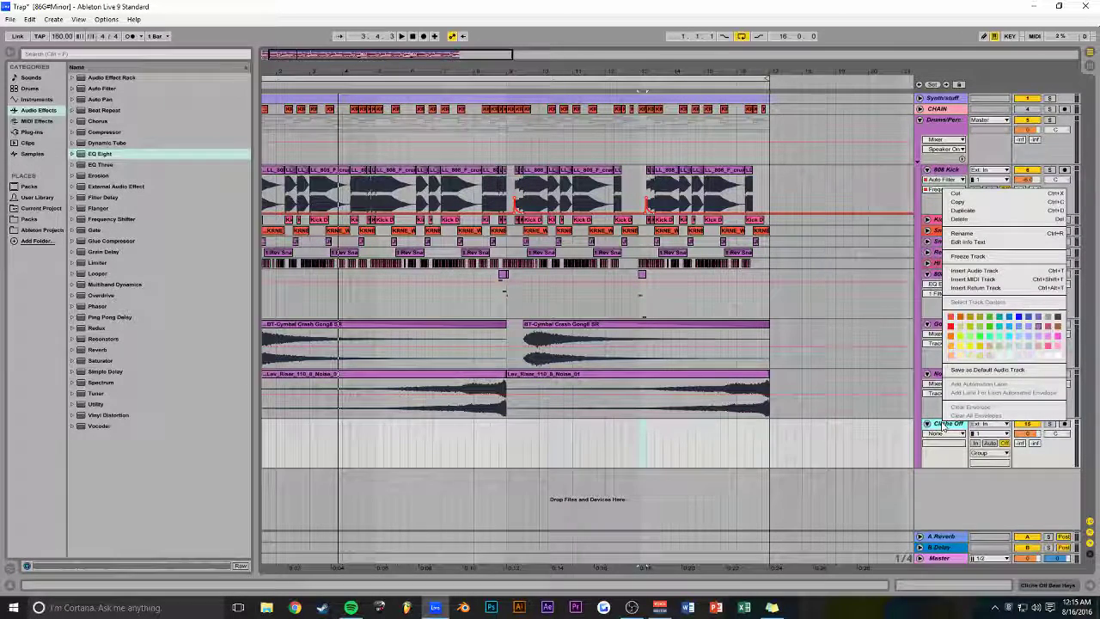
pyautogui.hotkey('ctrl', 's')
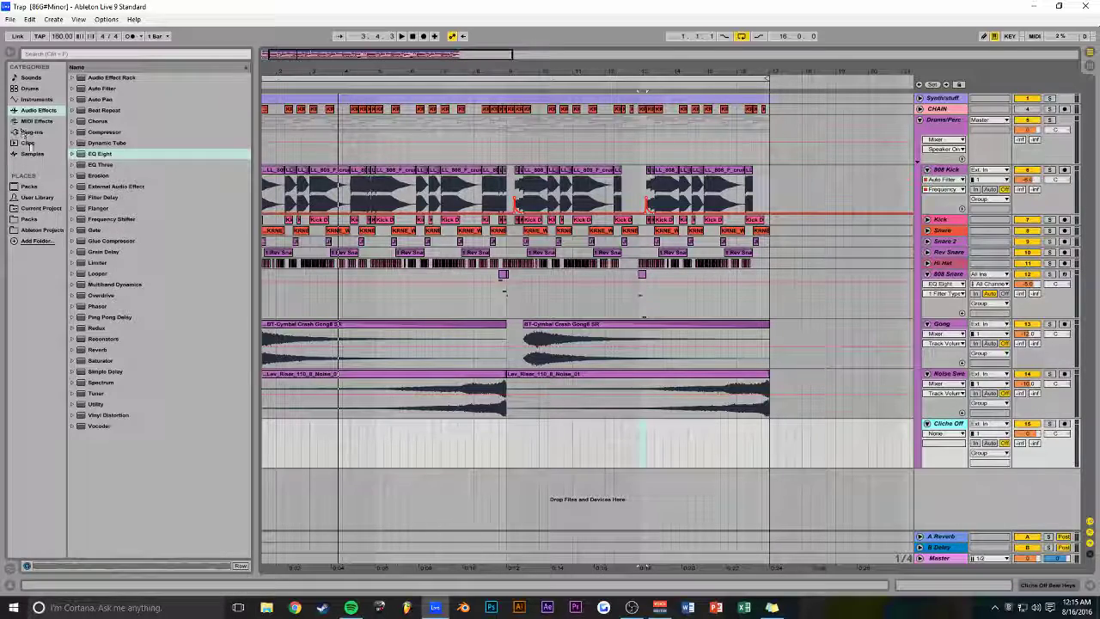
# - Open the Vocals_Chants folder of Tri Samples - 808 Trapstep Pack Vol 2 within the Trap sample packs
pyautogui.click(40, 208)
pyautogui.click(28, 219)
pyautogui.scroll(12, 107, 339)
pyautogui.click(90, 190)
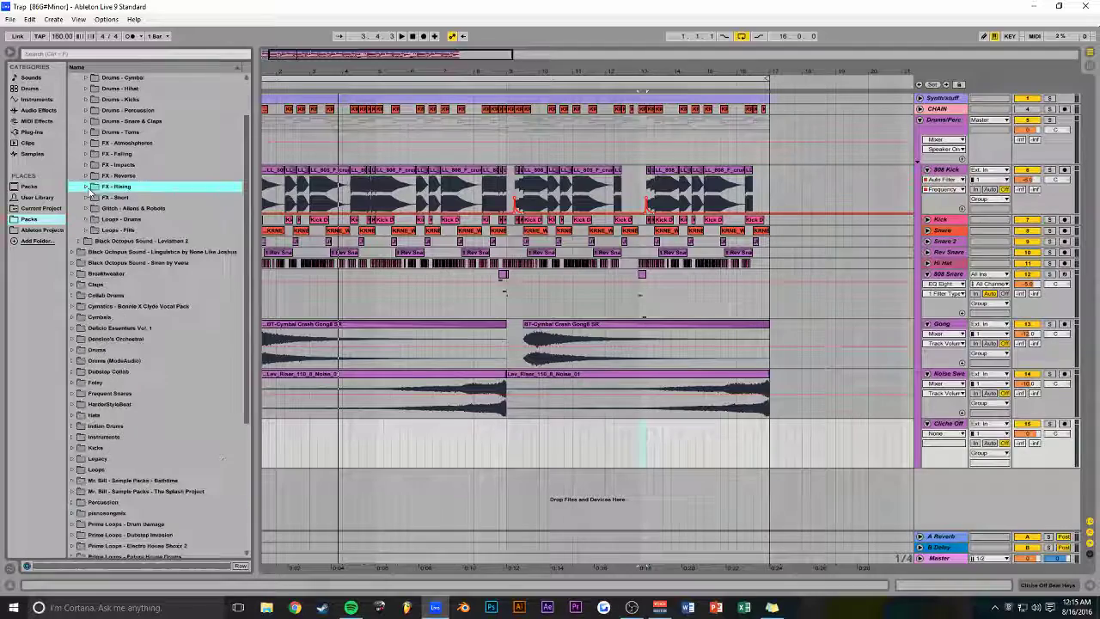
pyautogui.scroll(2, 91, 193)
pyautogui.click(72, 110)
pyautogui.scroll(-3, 79, 515)
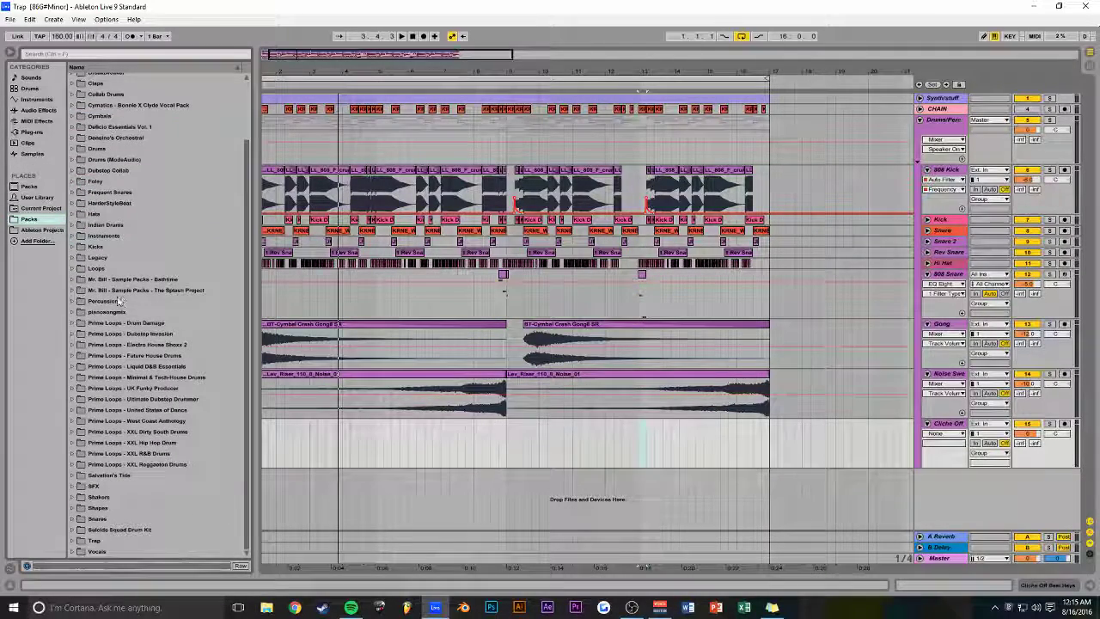
pyautogui.click(73, 540)
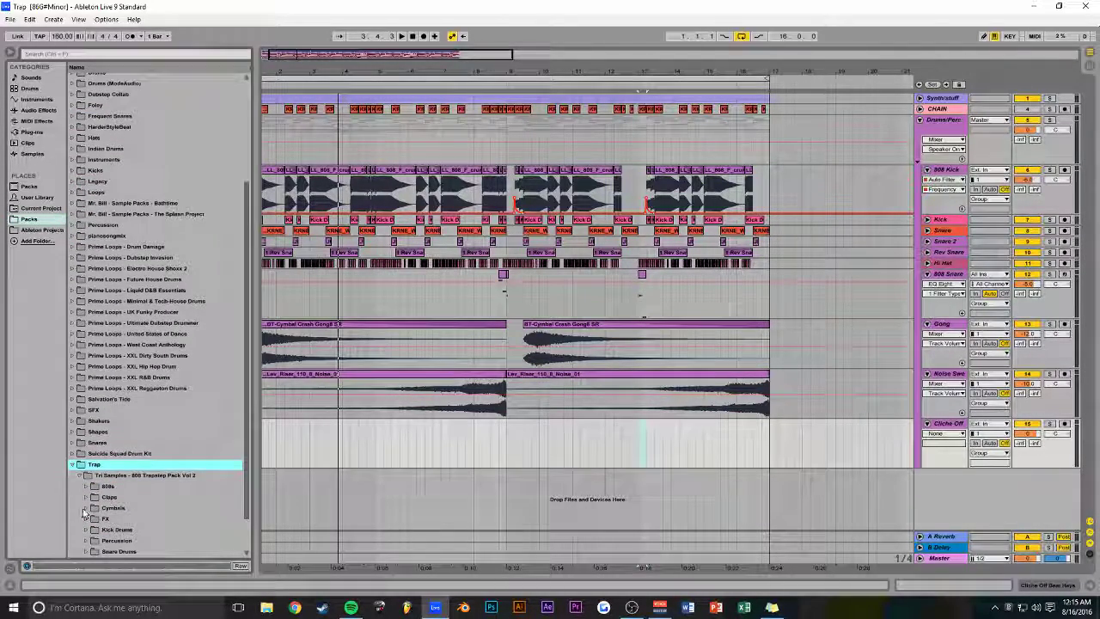
pyautogui.click(86, 519)
pyautogui.scroll(-5, 147, 481)
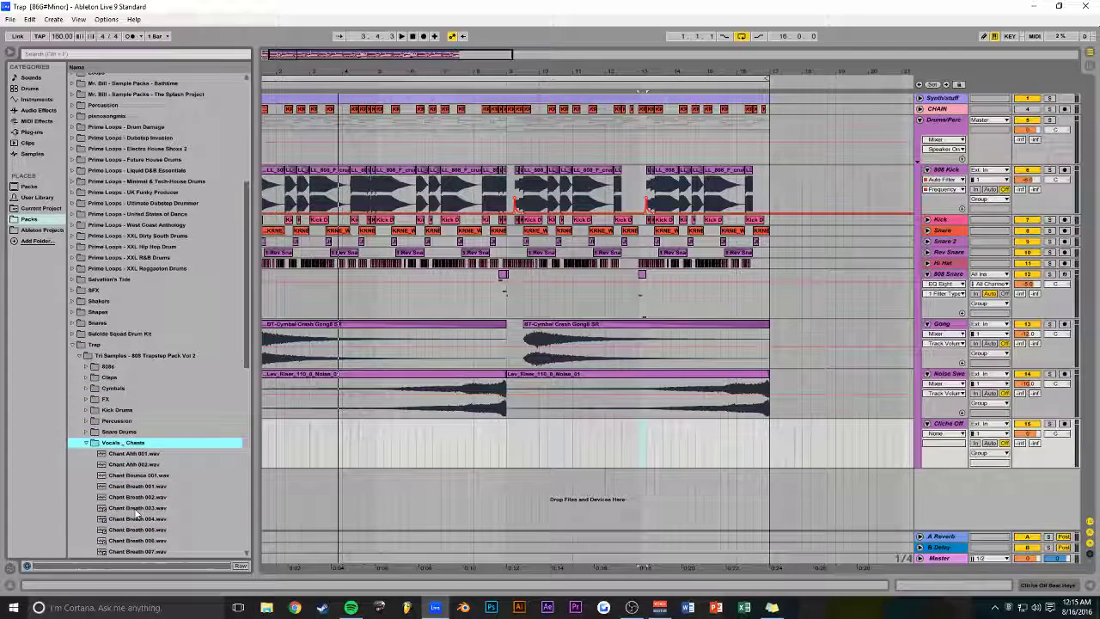
# - Audition the chant samples in the Vocals_Chants folder, comparing the Hey variations with the Misc and What chants
pyautogui.click(142, 453)
pyautogui.press('Down')
pyautogui.press('Down')
pyautogui.press('Down')
pyautogui.press('Down')
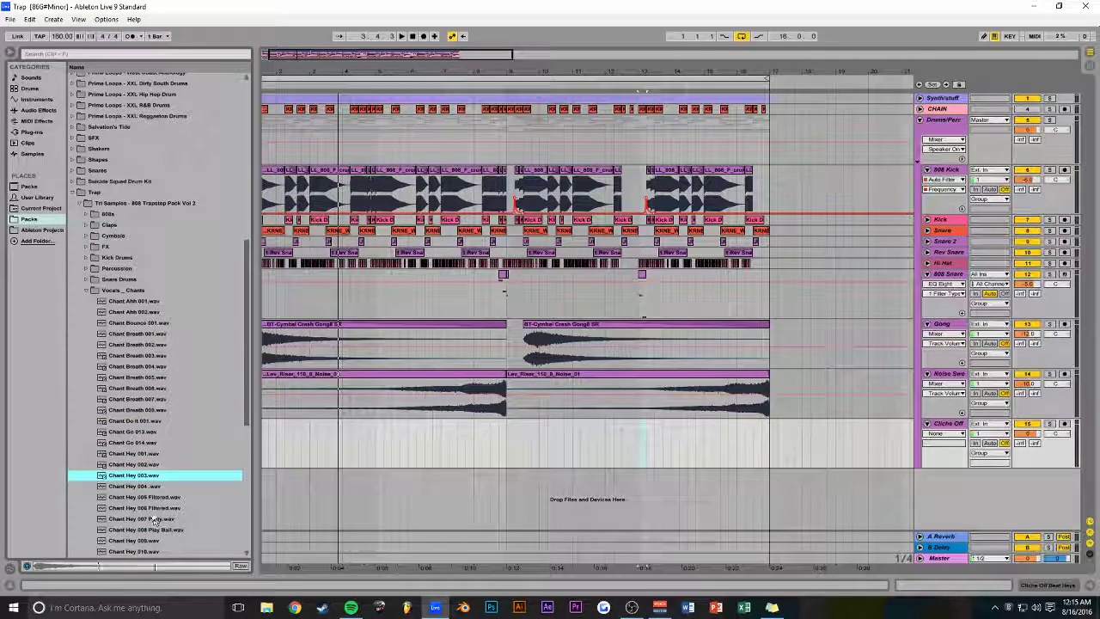
pyautogui.click(158, 530)
pyautogui.scroll(-3, 159, 553)
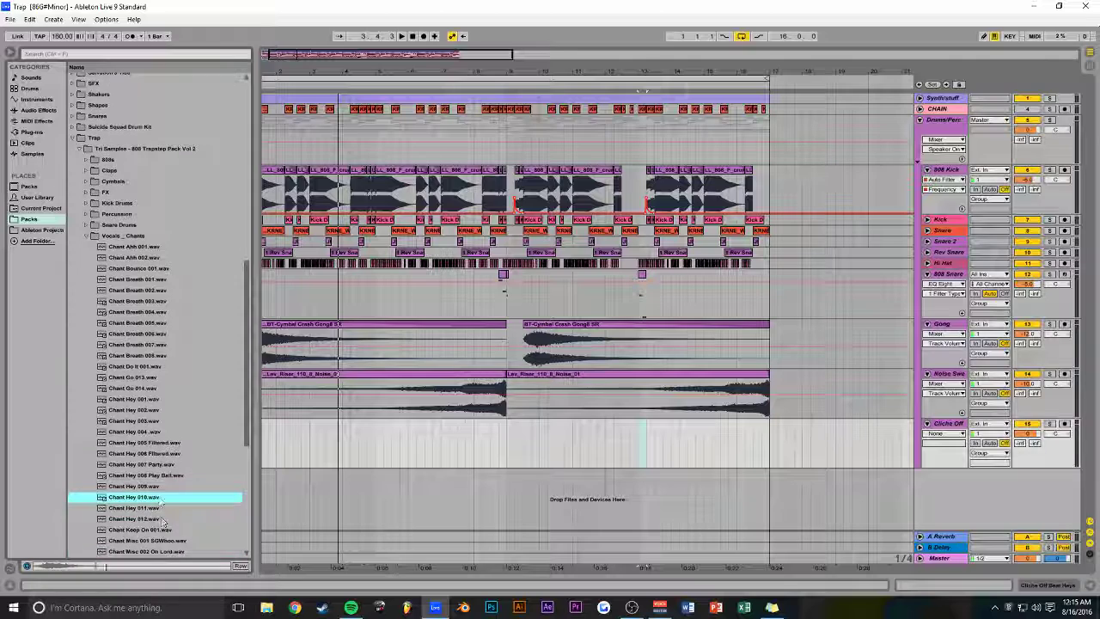
pyautogui.click(139, 510)
pyautogui.scroll(-3, 142, 515)
pyautogui.click(146, 519)
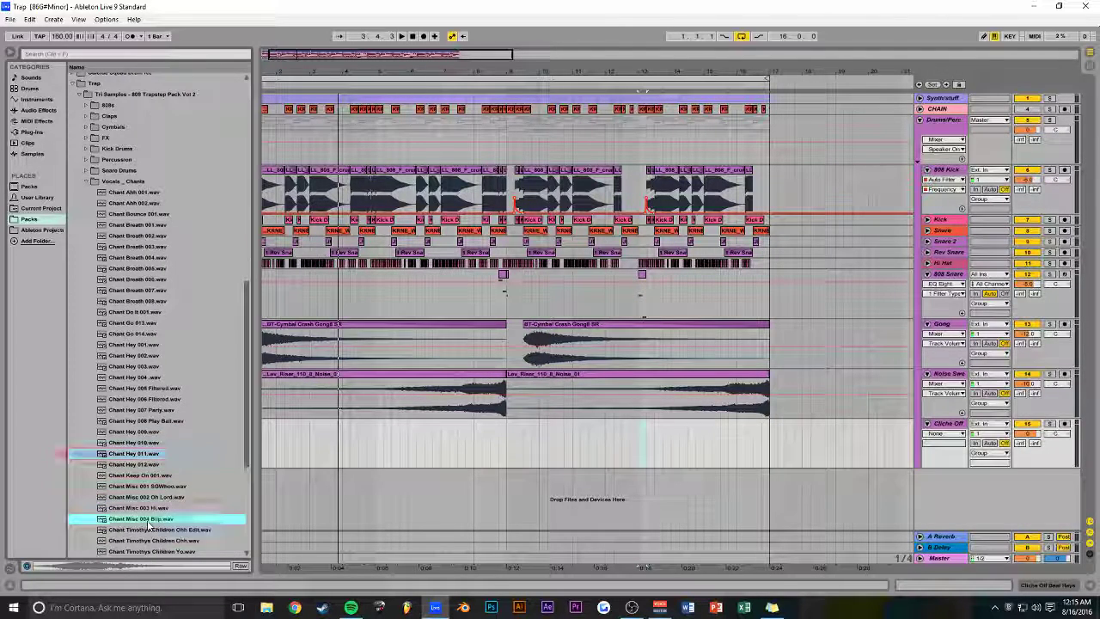
pyautogui.scroll(-3, 138, 524)
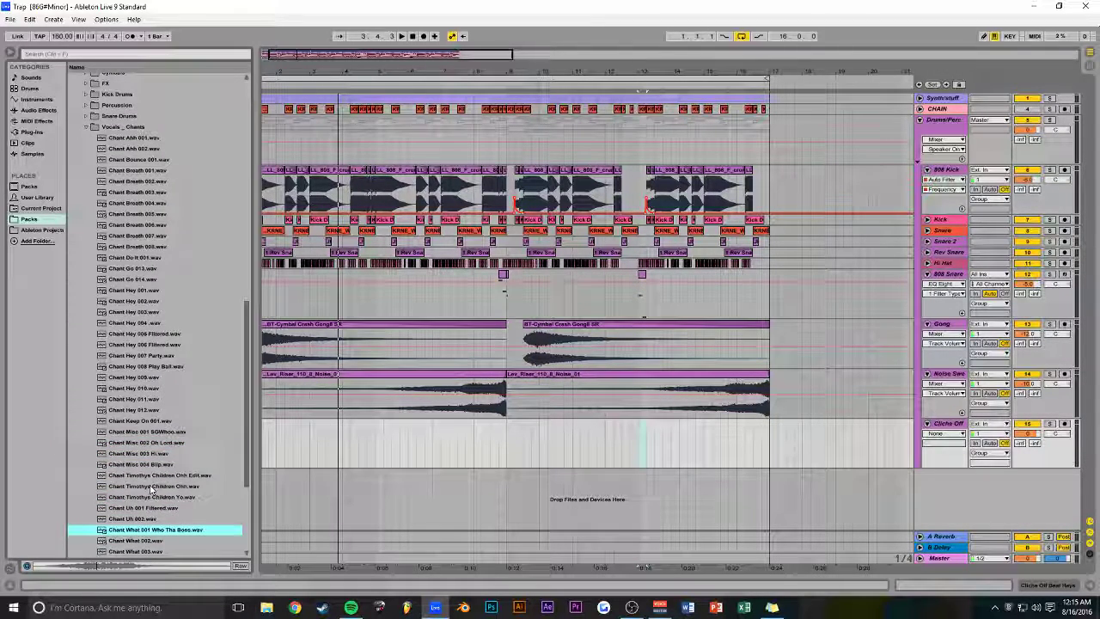
pyautogui.click(159, 399)
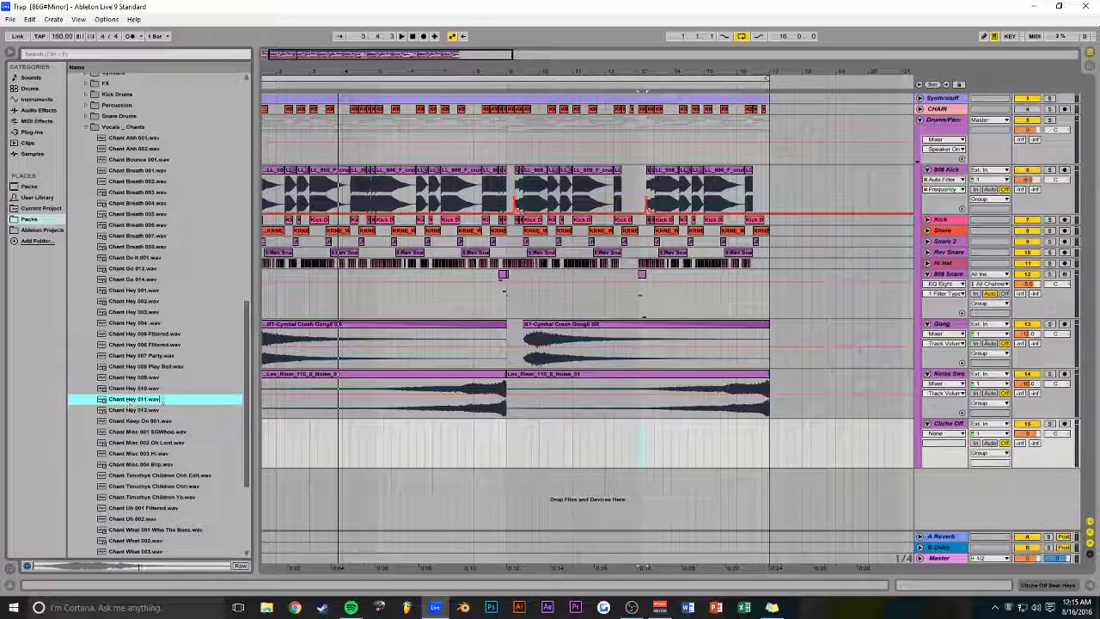
# - Place Chant Hey 010.wav on the Cliche Off Beat Heys track at beat 2 of bar 9 and duplicate it every two beats
pyautogui.moveTo(141, 393)
pyautogui.mouseDown()
pyautogui.moveTo(551, 447)
pyautogui.moveTo(512, 440)
pyautogui.mouseUp()
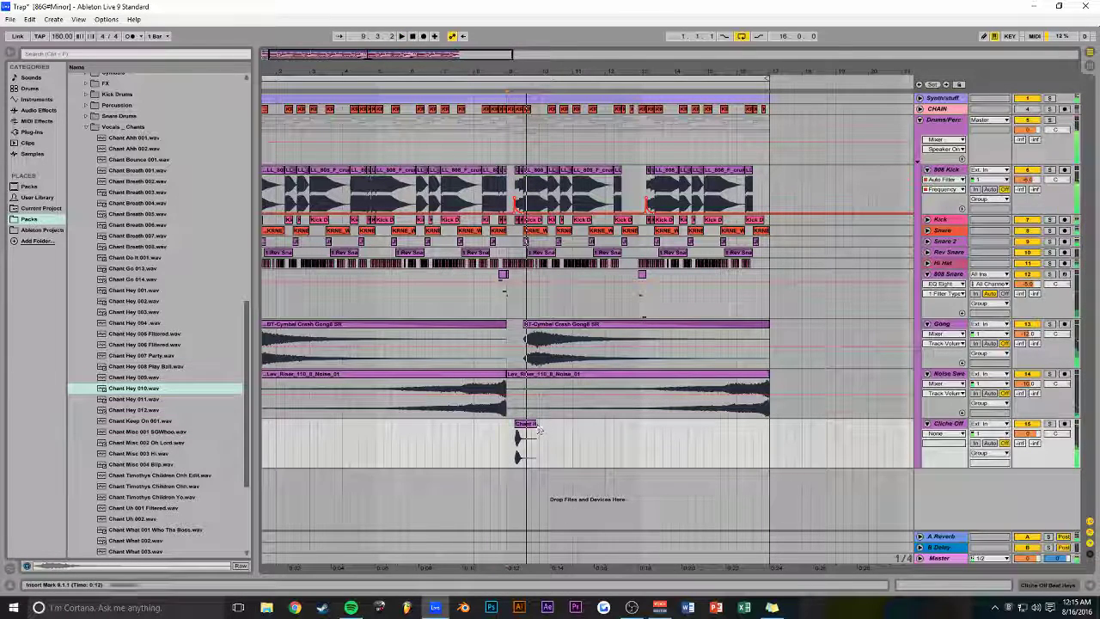
pyautogui.click(524, 442)
pyautogui.hotkey('ctrl', 'd')
pyautogui.hotkey('ctrl', 'd')
pyautogui.hotkey('ctrl', 'd')
pyautogui.hotkey('ctrl', 'd')
pyautogui.hotkey('ctrl', 'd')
pyautogui.hotkey('ctrl', 'd')
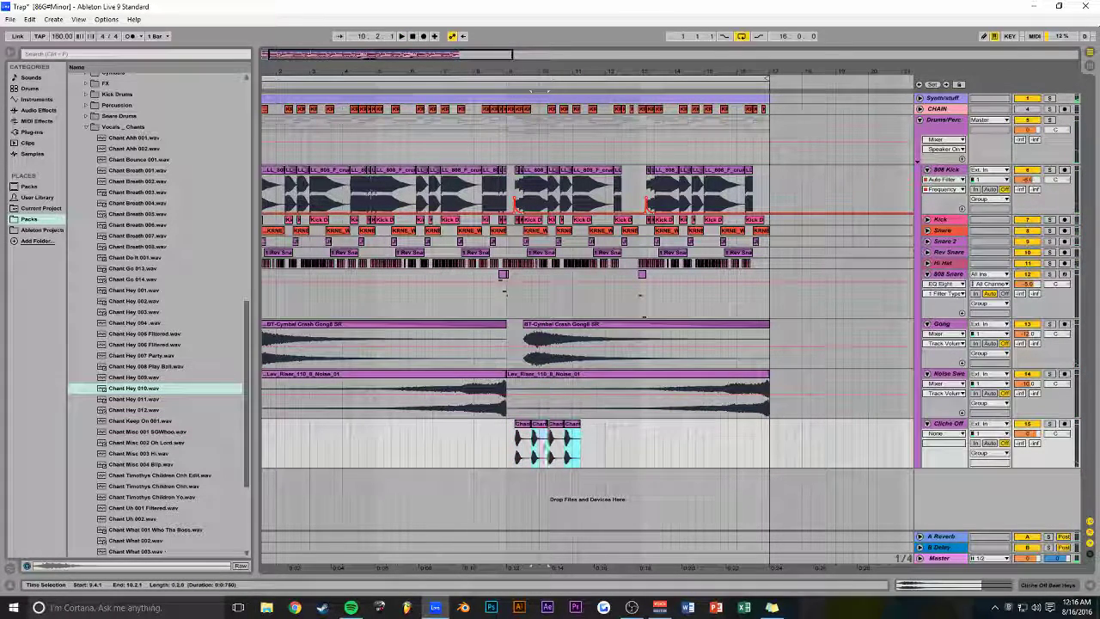
pyautogui.click(516, 438)
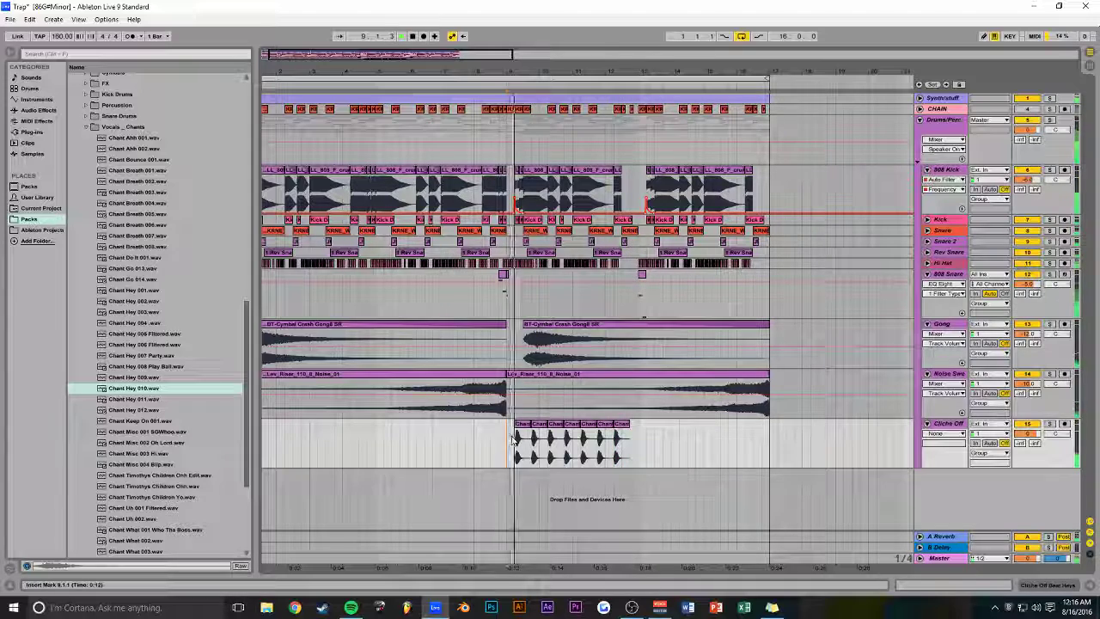
# - Continue duplicating the hey clip every two beats up to bar 17 and remove the part beyond the loop end
pyautogui.click(625, 432)
pyautogui.hotkey('ctrl', 'd')
pyautogui.hotkey('ctrl', 'd')
pyautogui.hotkey('ctrl', 'd')
pyautogui.hotkey('ctrl', 'd')
pyautogui.hotkey('ctrl', 'd')
pyautogui.hotkey('ctrl', 'd')
pyautogui.hotkey('ctrl', 'd')
pyautogui.hotkey('ctrl', 'd')
pyautogui.hotkey('ctrl', 'd')
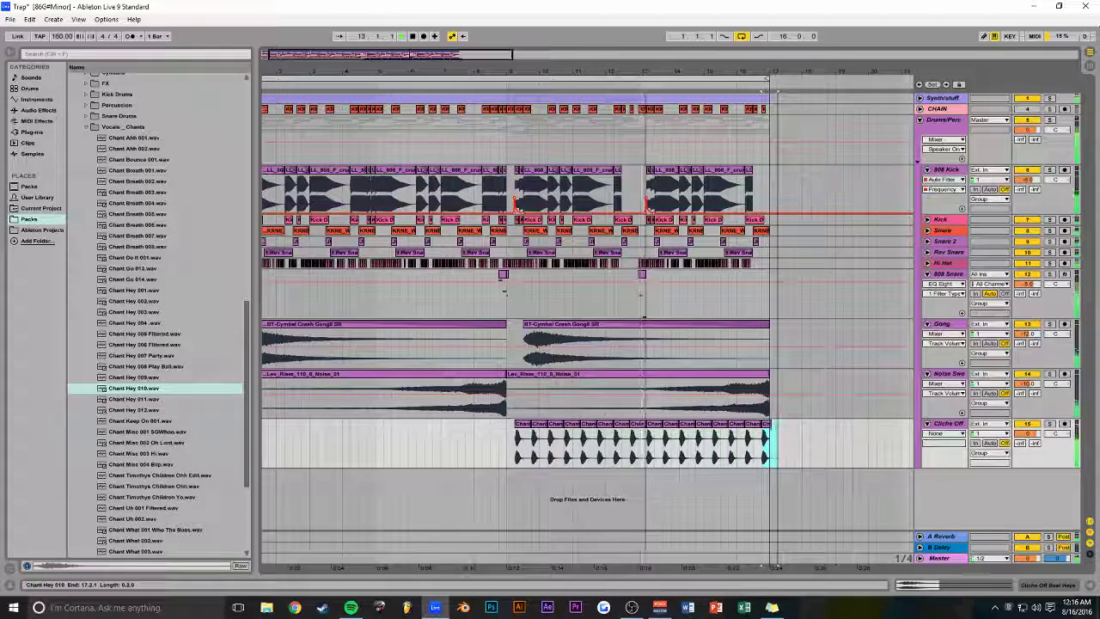
pyautogui.click(789, 437)
# - Set the Cliche Off Beat Heys track's volume to -10 dB and play the track from bar 8
pyautogui.moveTo(1028, 433); pyautogui.dragTo(1030, 440)
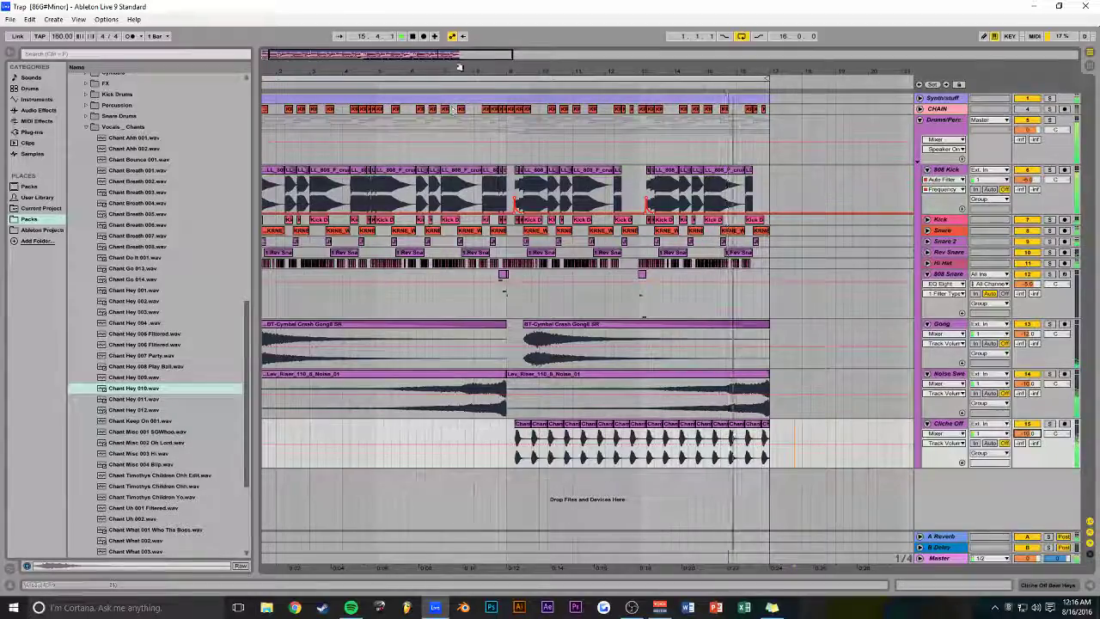
pyautogui.press('+')
pyautogui.press('-')
pyautogui.press('-')
pyautogui.press('-')
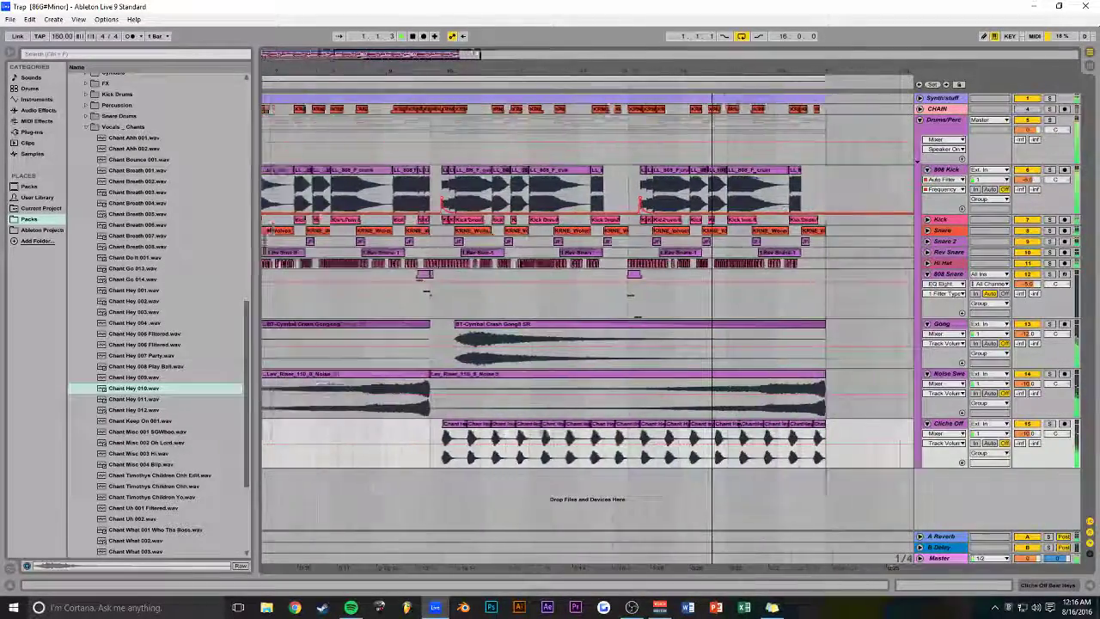
pyautogui.click(396, 292)
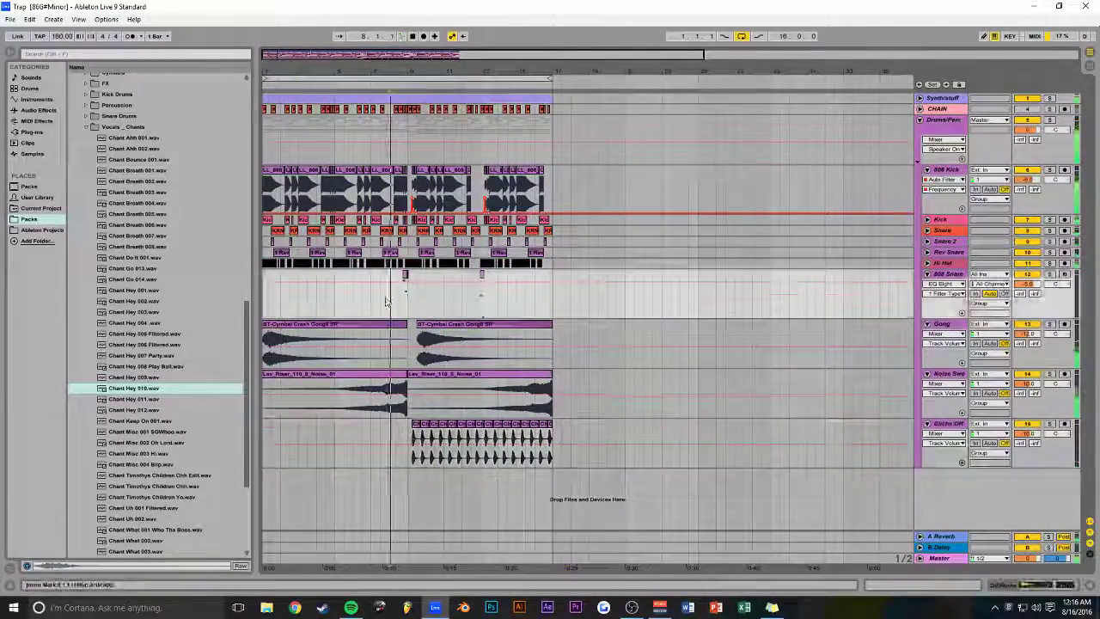
# - Select all the hey clips from bar 9 to 17 and transpose them by -5 semitones
pyautogui.moveTo(552, 439); pyautogui.dragTo(416, 440)
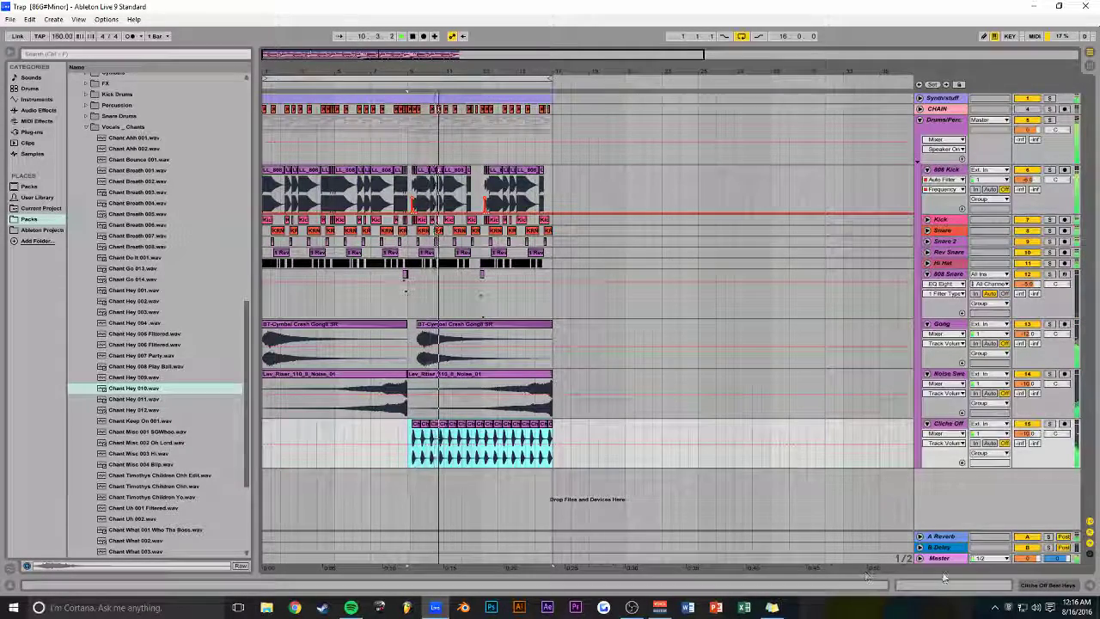
pyautogui.doubleClick(411, 440)
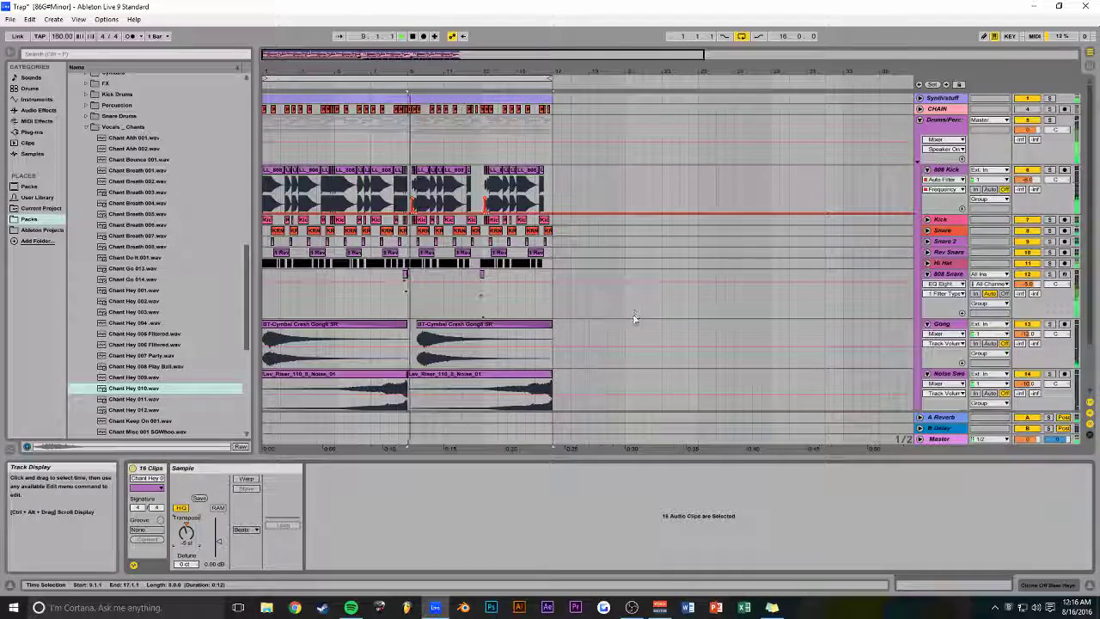
pyautogui.scroll(-3, 626, 316)
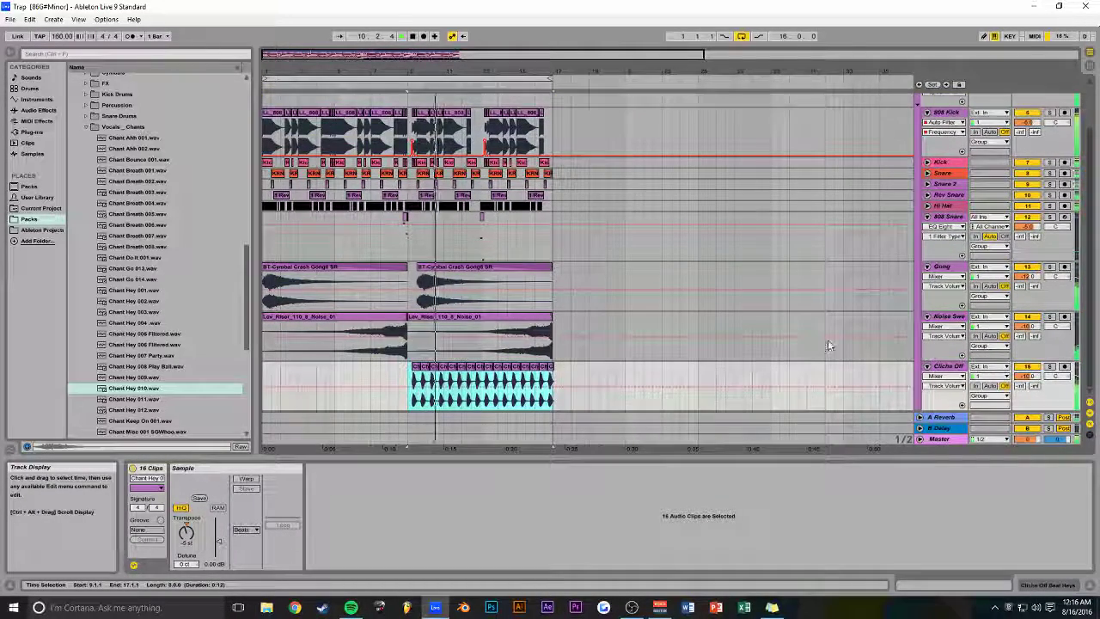
# - Add an EQ Eight to the Cliche Off Beat Heys track with band 1 as a low cut at about 183 Hz
pyautogui.click(1027, 581)
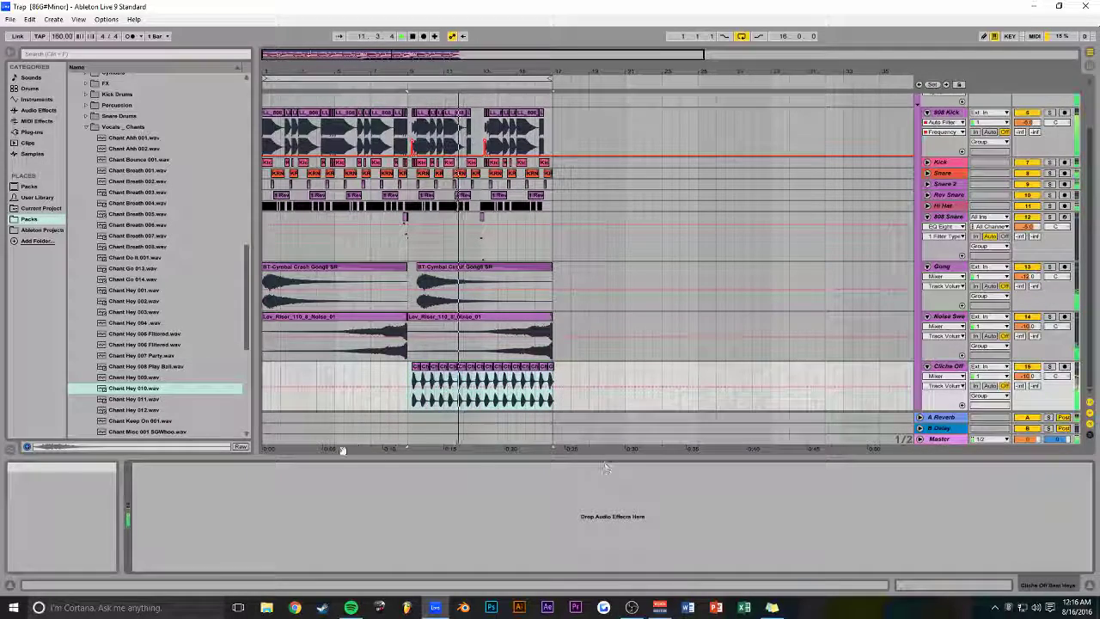
pyautogui.click(38, 110)
pyautogui.click(441, 387)
pyautogui.moveTo(100, 153); pyautogui.dragTo(218, 496)
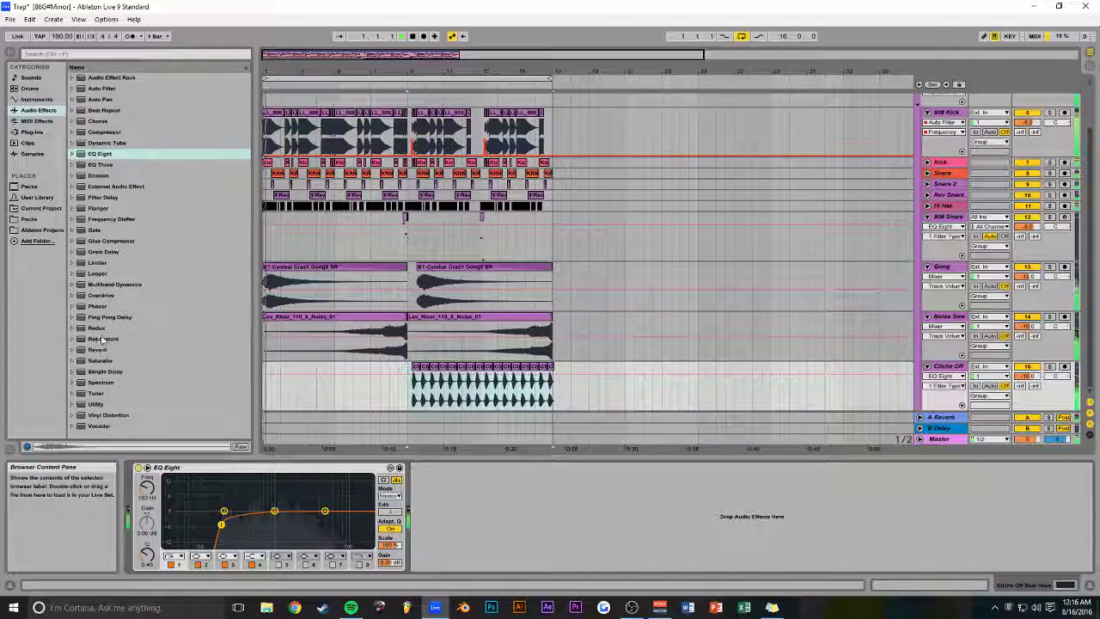
# - Try a Resonators effect on the soloed heys track with resonator V at +24 st and 30% dry/wet, and delete it
pyautogui.moveTo(102, 339); pyautogui.dragTo(472, 488)
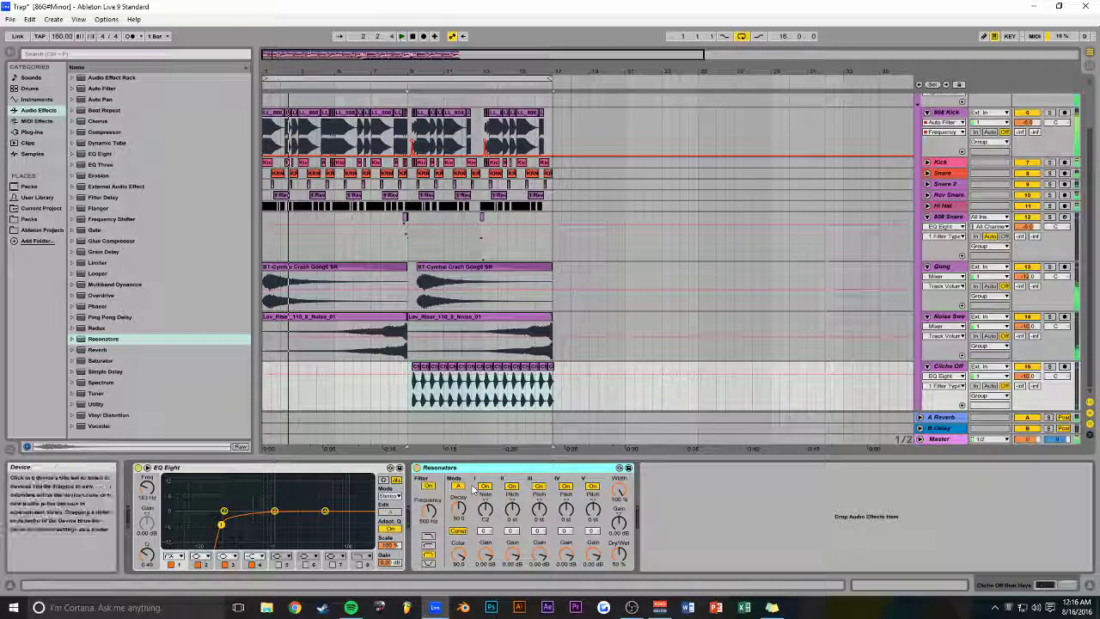
pyautogui.click(1049, 366)
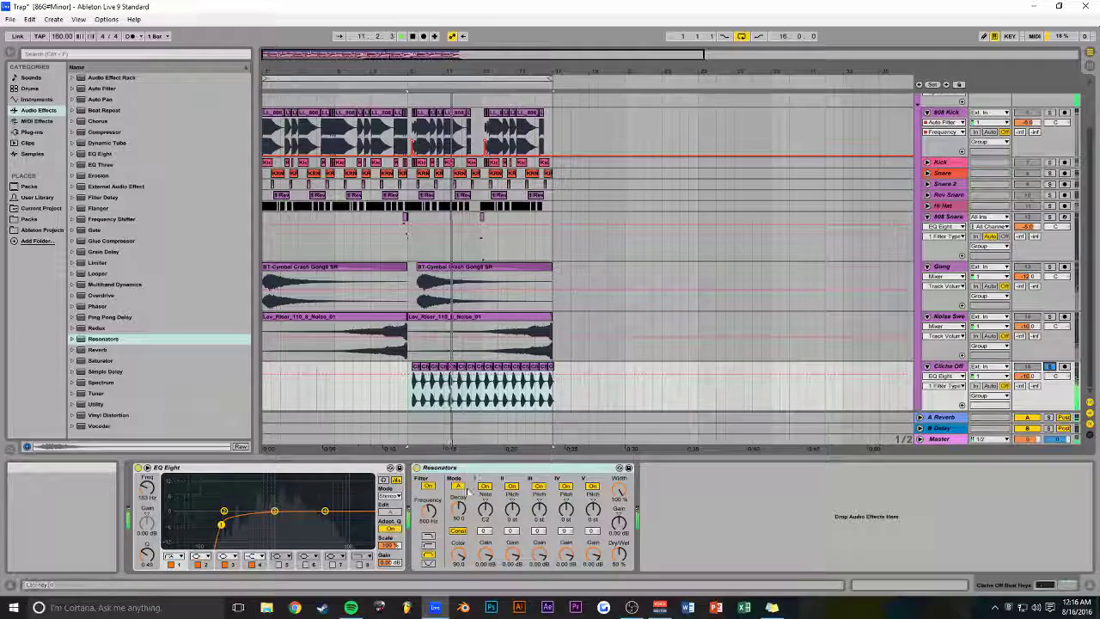
pyautogui.click(620, 490)
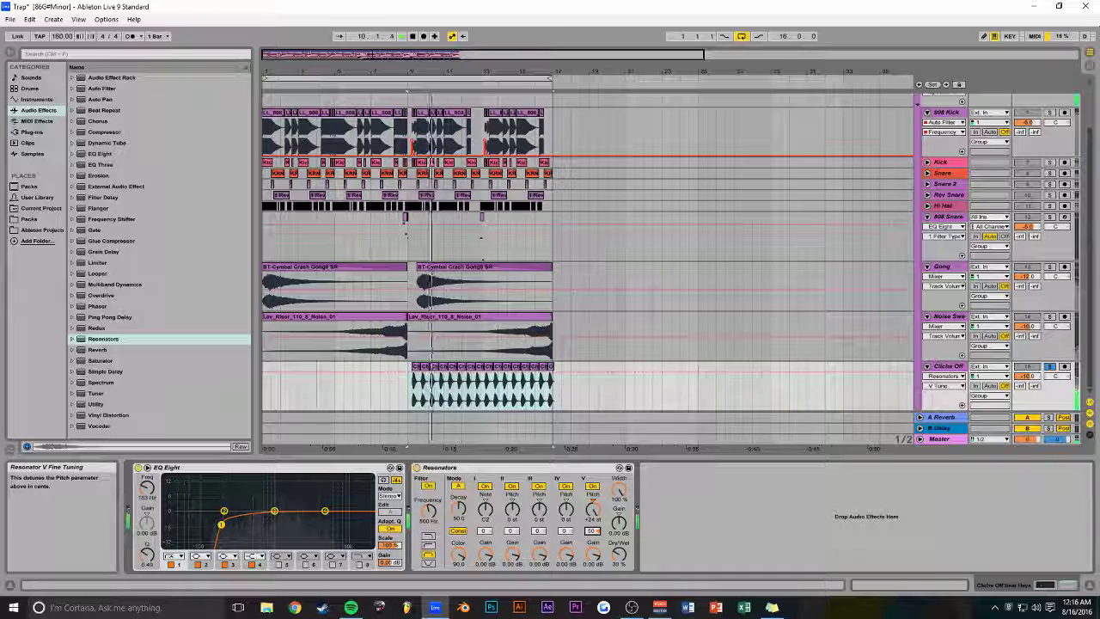
pyautogui.moveTo(592, 530); pyautogui.dragTo(592, 507)
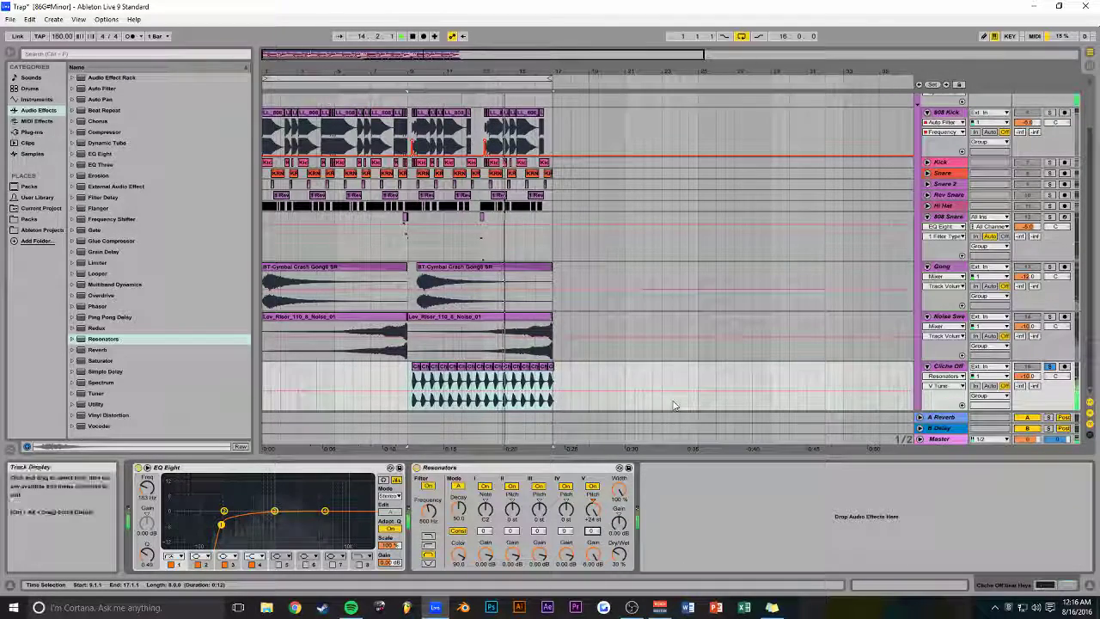
pyautogui.press('Delete')
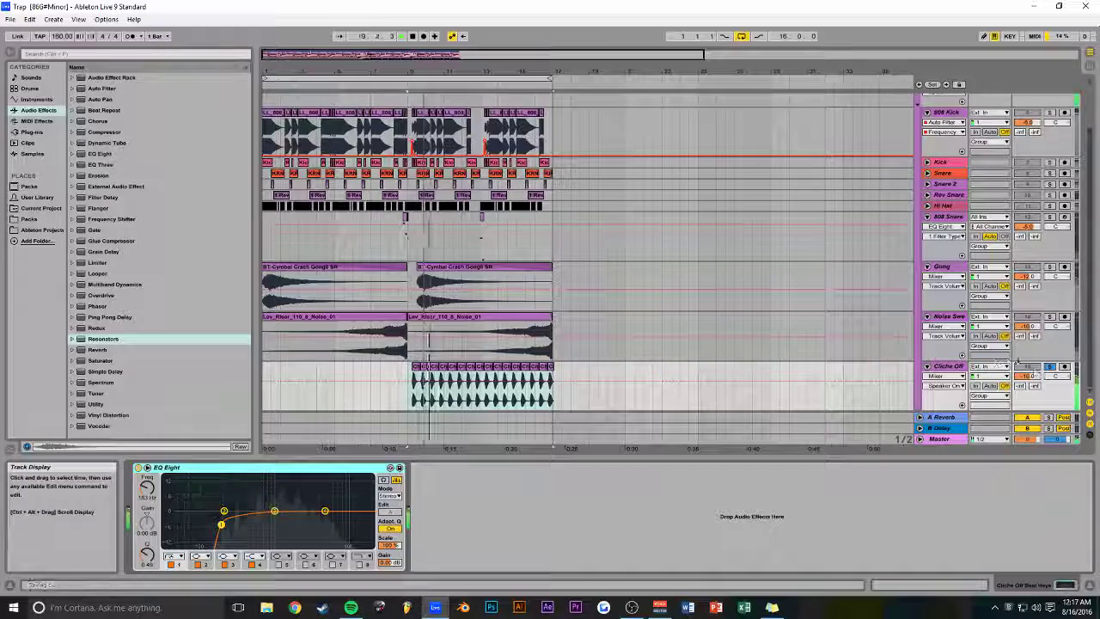
# - Add a Saturator with 14.9 dB drive and -14.9 dB output, and move EQ Eight after it with the low cut at about 284 Hz
pyautogui.moveTo(104, 365); pyautogui.dragTo(424, 502)
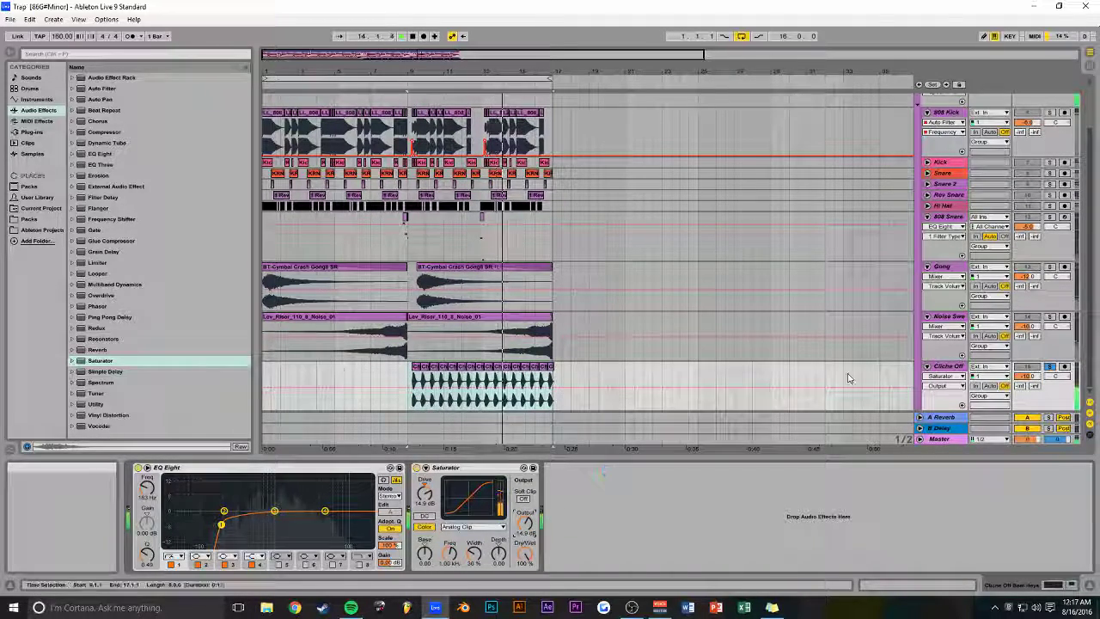
pyautogui.press('space')
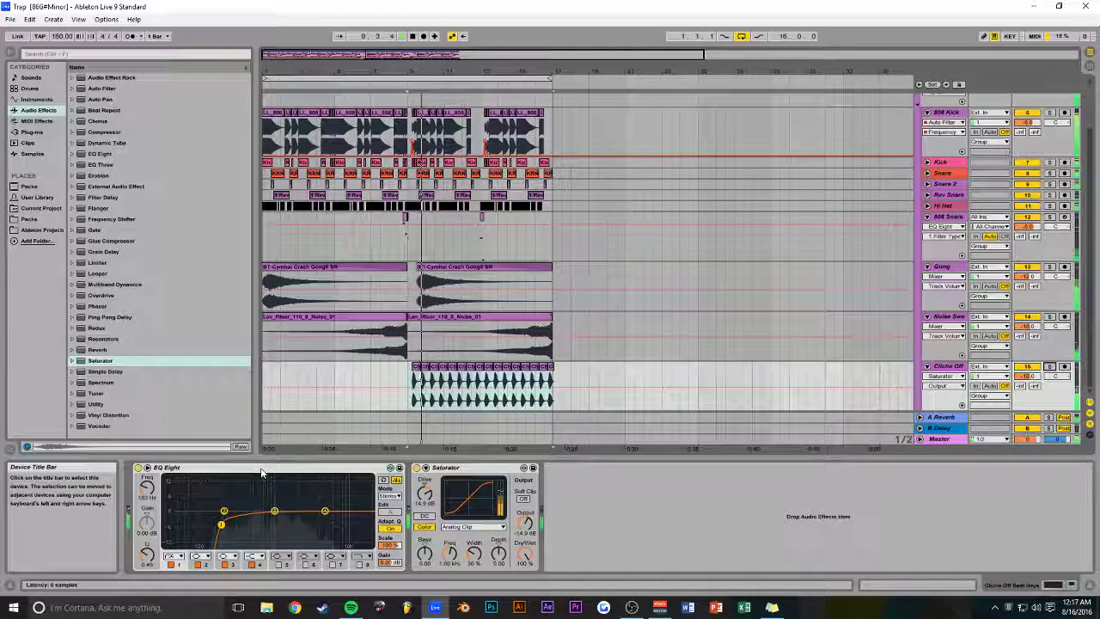
pyautogui.moveTo(262, 469); pyautogui.dragTo(627, 496)
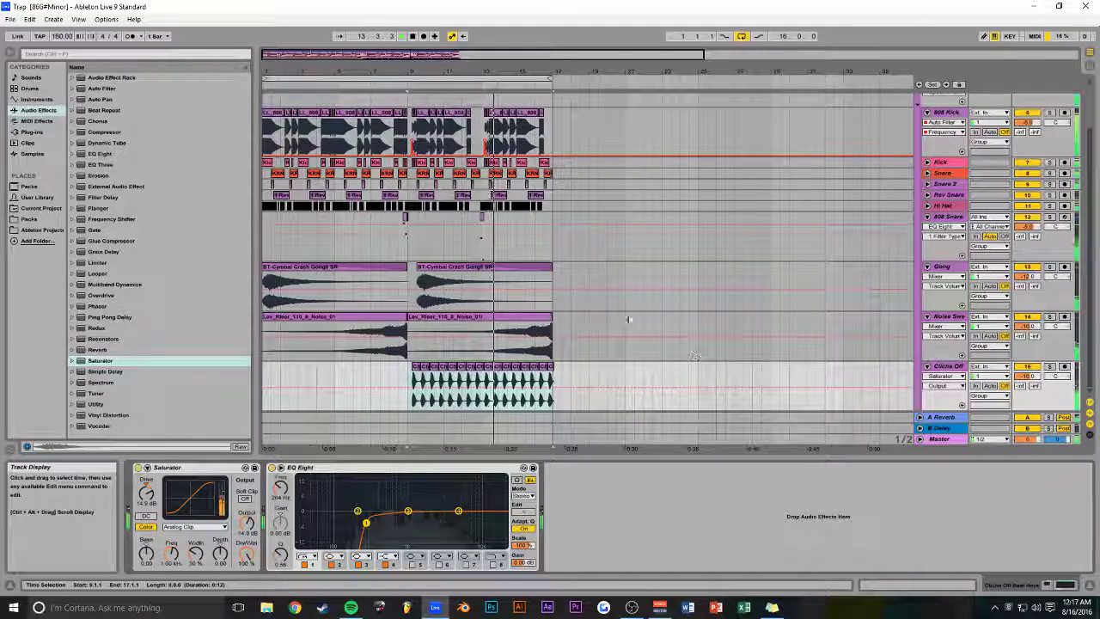
# - Fold all the tracks in the Drums/Perc group and unfold only the Cliche Off Beat Heys track
pyautogui.moveTo(702, 54); pyautogui.dragTo(589, 54)
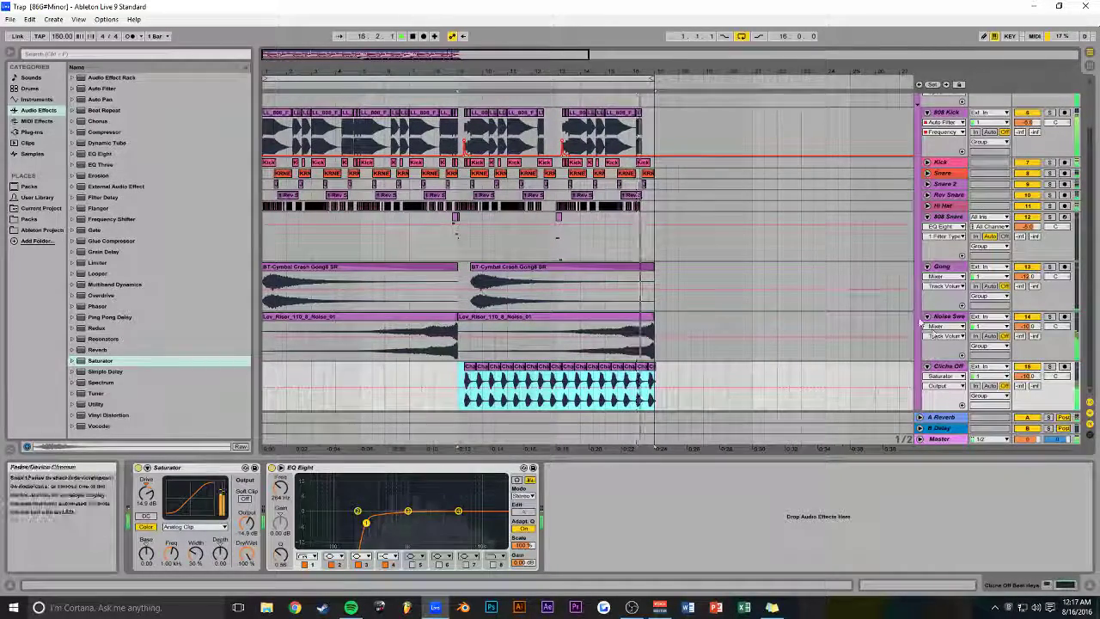
pyautogui.keyDown('alt'); pyautogui.click(927, 111); pyautogui.keyUp('alt')
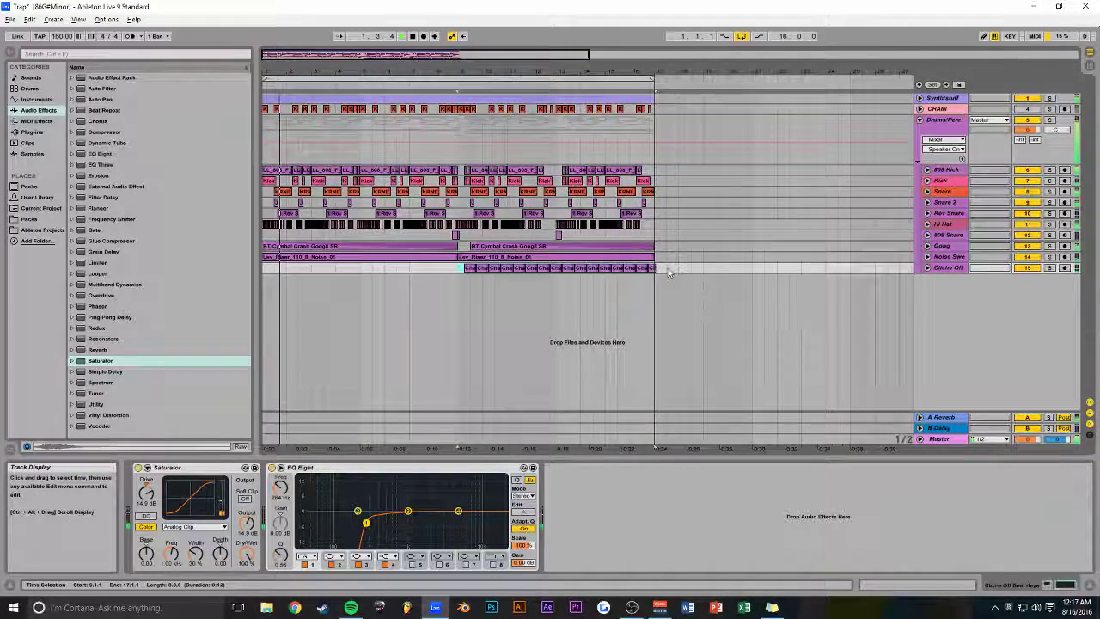
pyautogui.moveTo(587, 55); pyautogui.dragTo(516, 57)
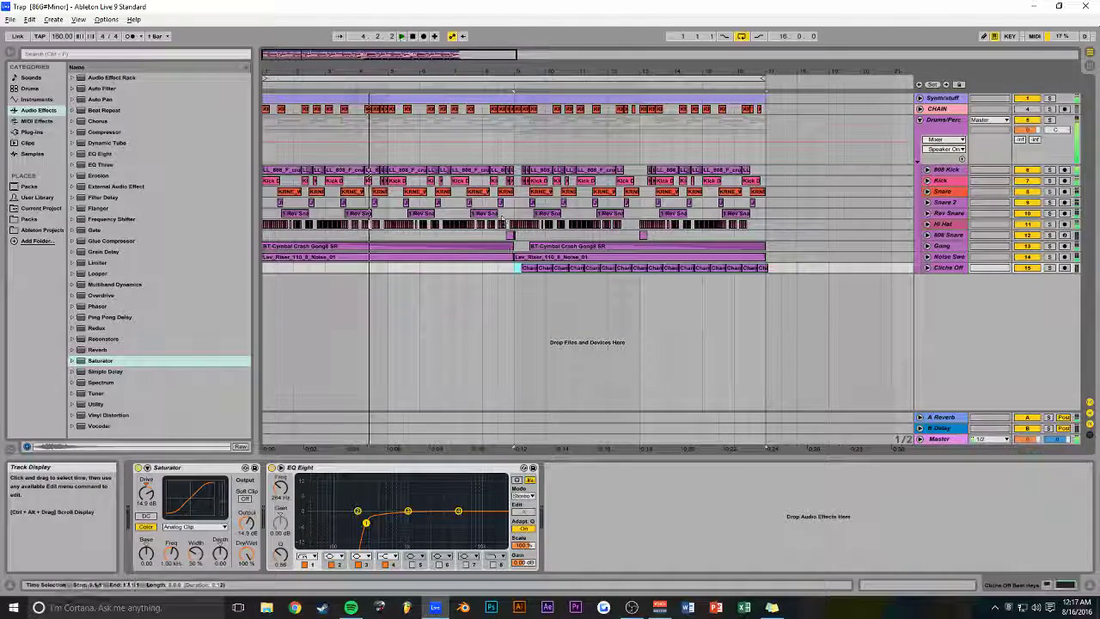
pyautogui.moveTo(515, 55); pyautogui.dragTo(806, 278)
pyautogui.press('Right')
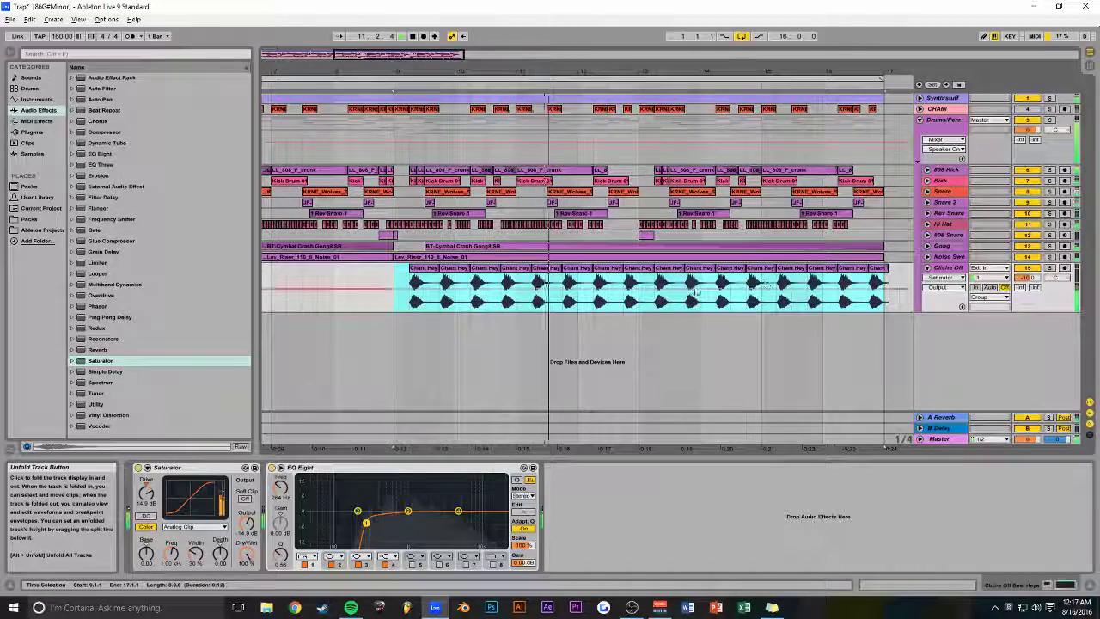
# - Shift all the hey clips slightly earlier and trim the last one so it ends at bar 17
pyautogui.press('space')
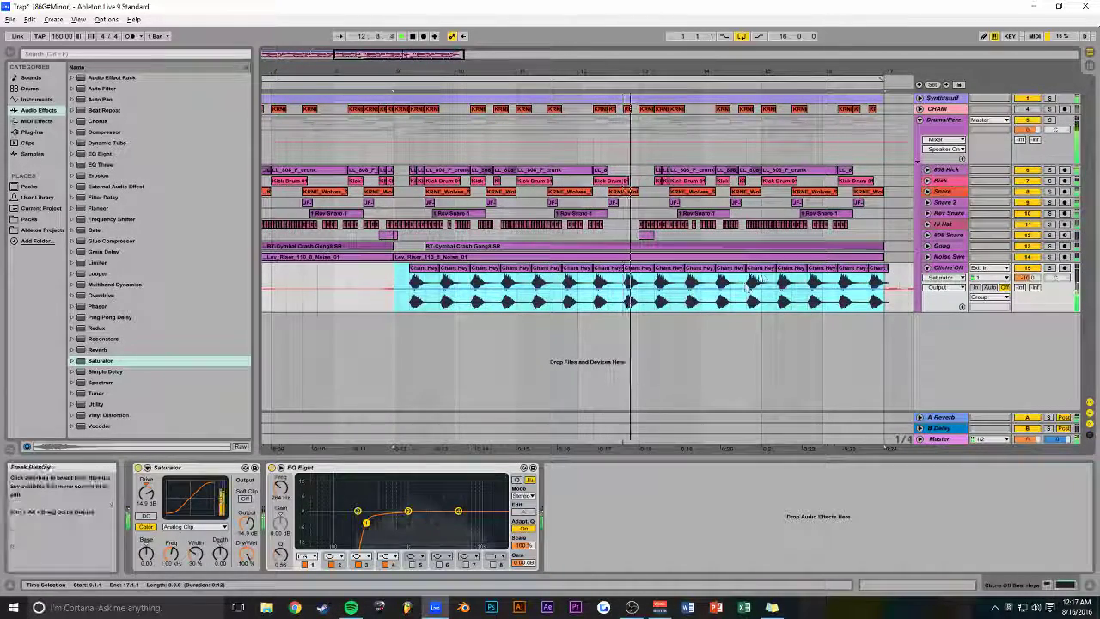
pyautogui.click(753, 275)
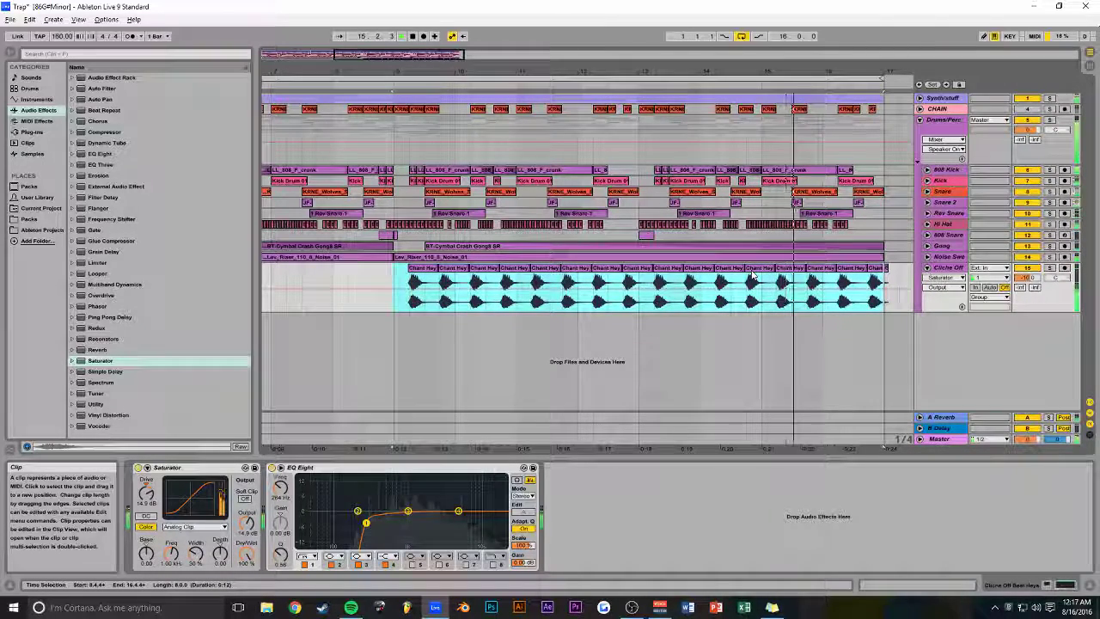
pyautogui.click(888, 273)
pyautogui.press('space')
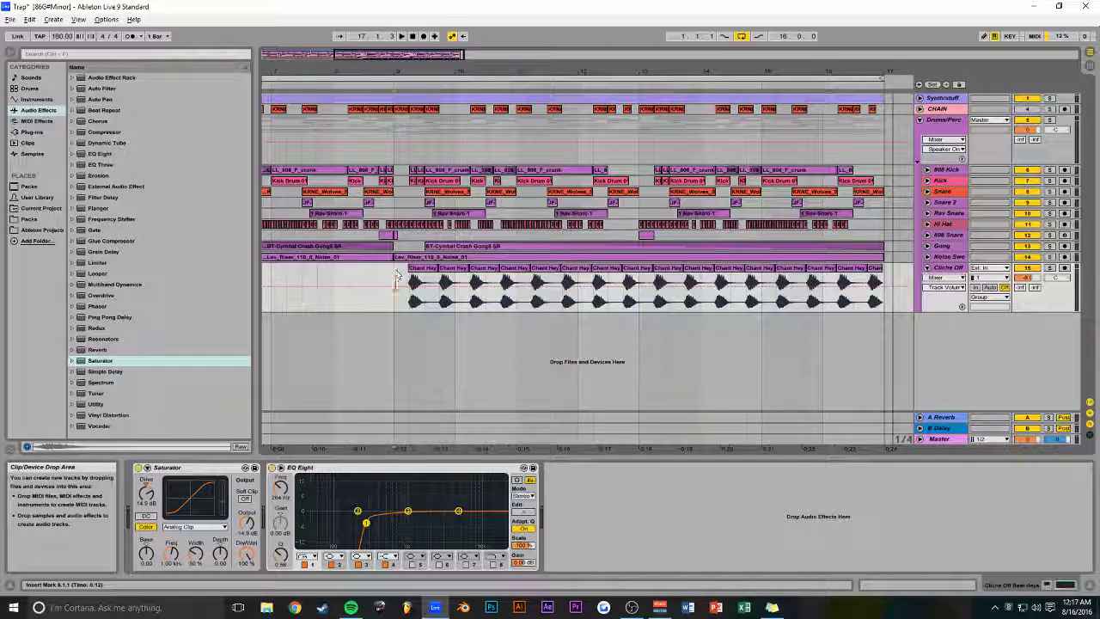
# - Fold the Drums/Perc group and unfold the Synth/stuff group
pyautogui.press('-')
pyautogui.press('-')
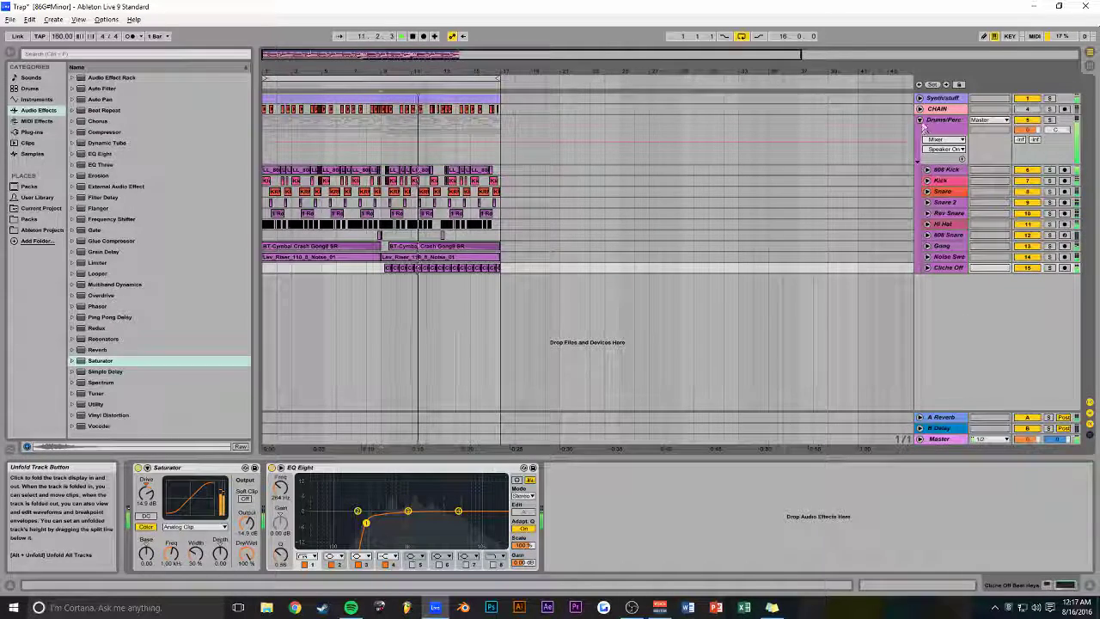
pyautogui.hotkey('alt', 'u')
pyautogui.moveTo(800, 55); pyautogui.dragTo(509, 55)
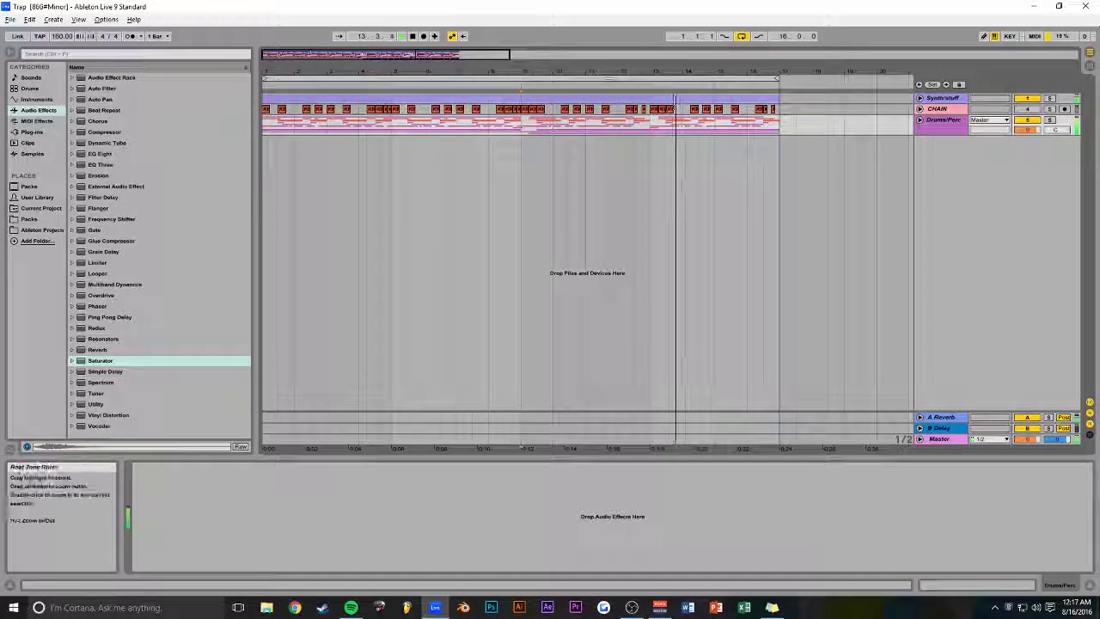
pyautogui.click(919, 98)
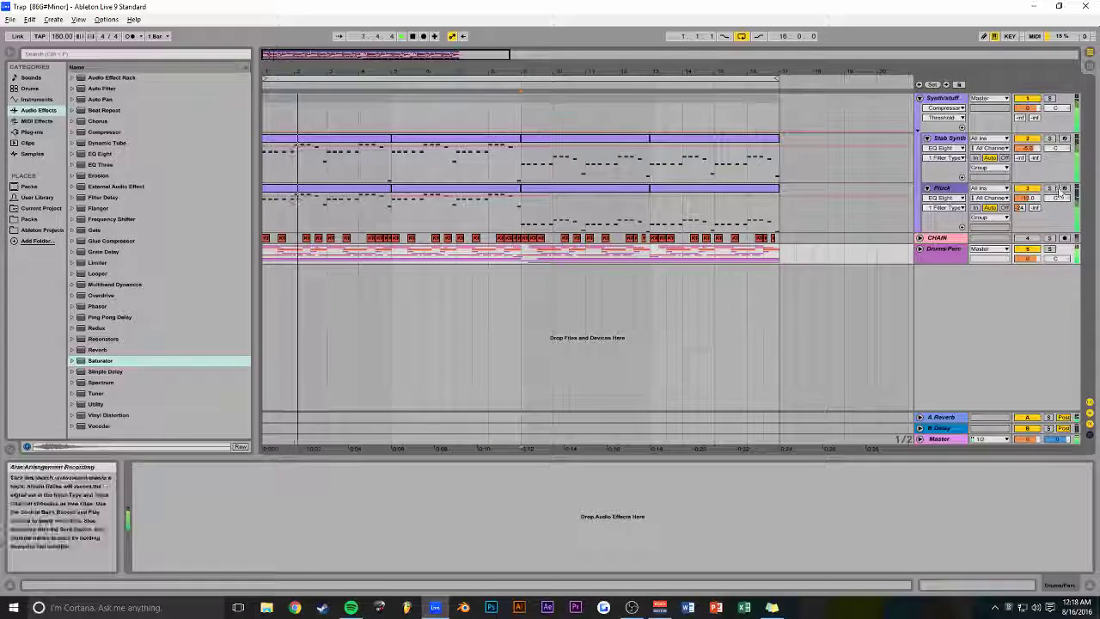
# - Audition the synth parts from bar 9, soloing the Stab Synth and the Pluck track in turn
pyautogui.click(524, 171)
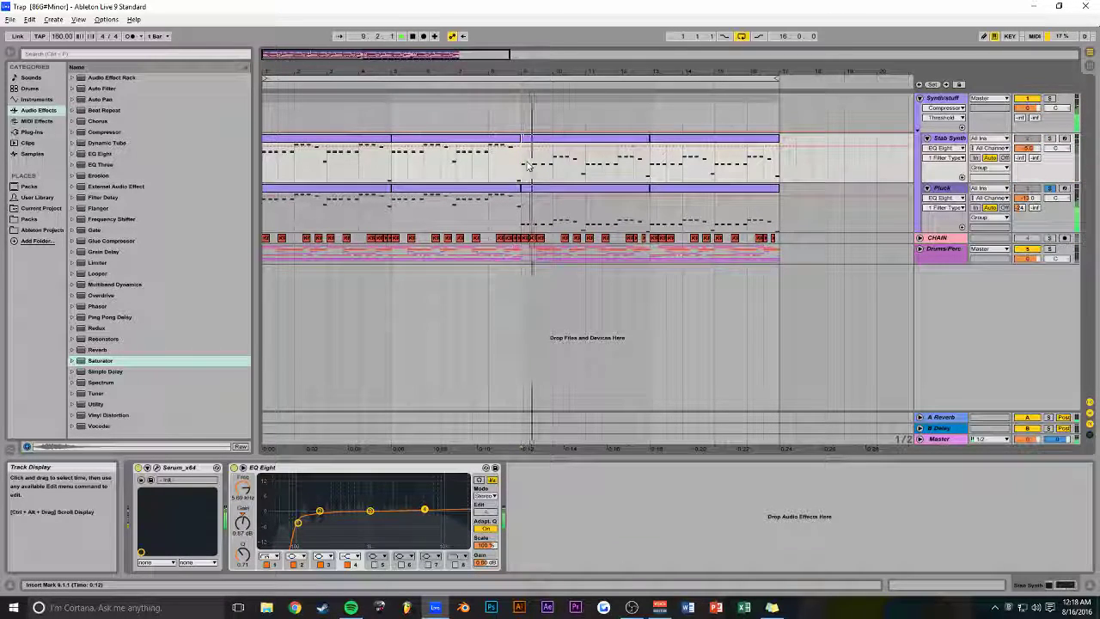
pyautogui.click(1049, 138)
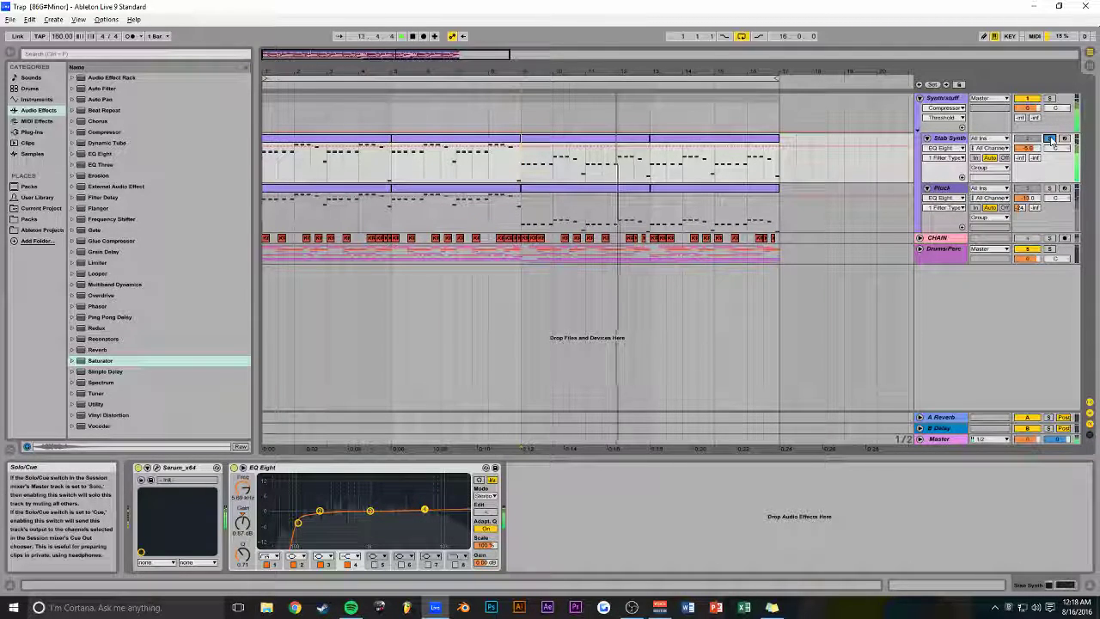
pyautogui.moveTo(504, 56); pyautogui.dragTo(505, 63)
pyautogui.click(794, 138)
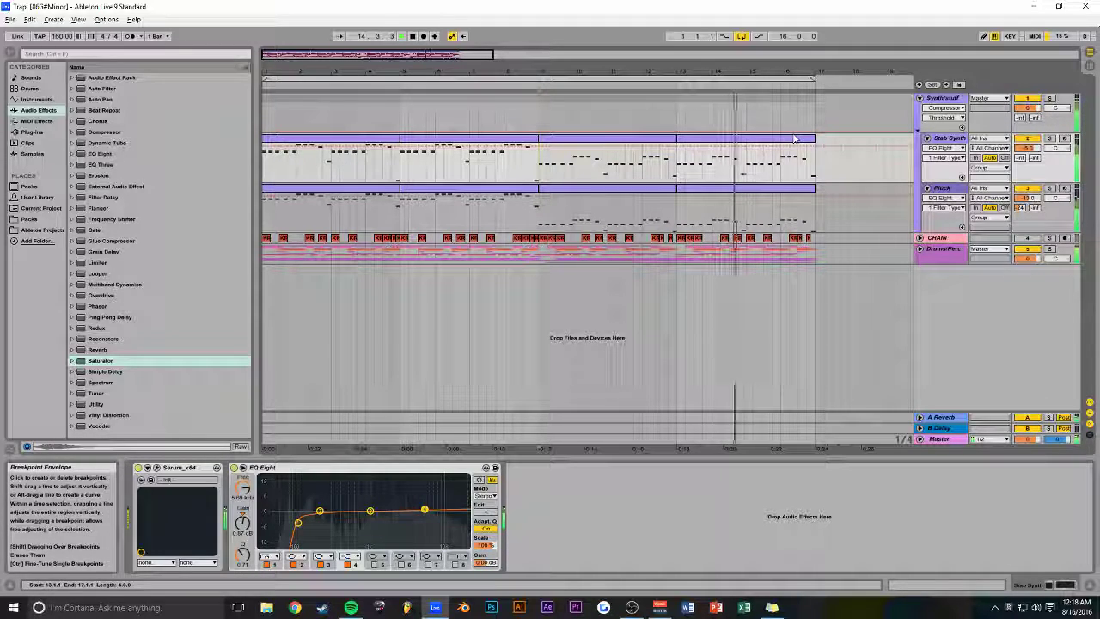
pyautogui.click(1049, 188)
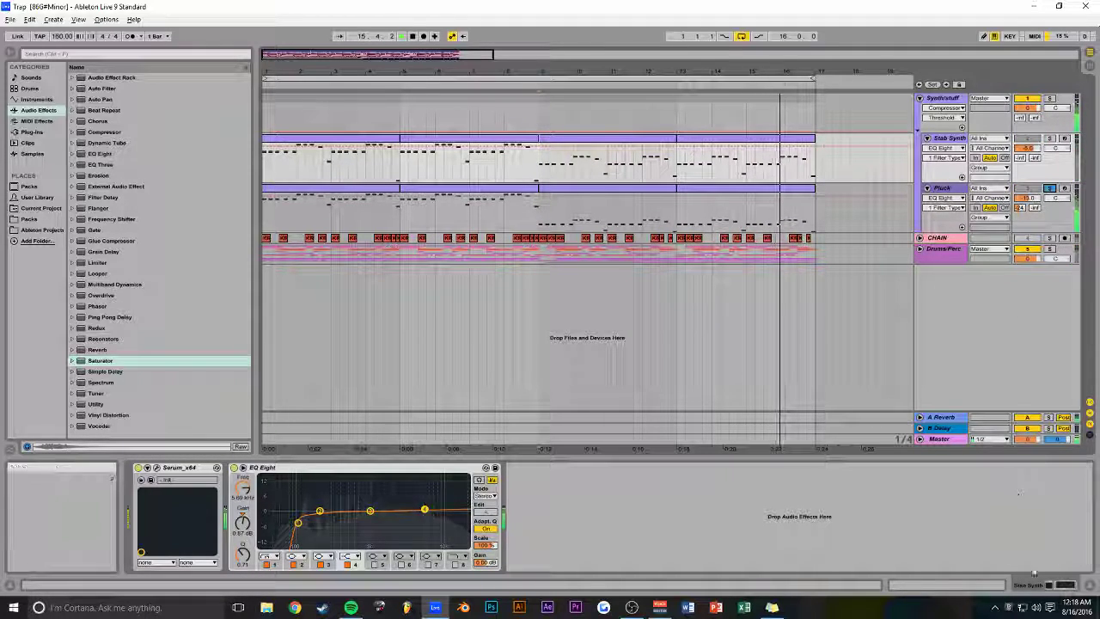
# - Open Serum on the Stab Synth track and set oscillator B's octave to +1
pyautogui.click(156, 466)
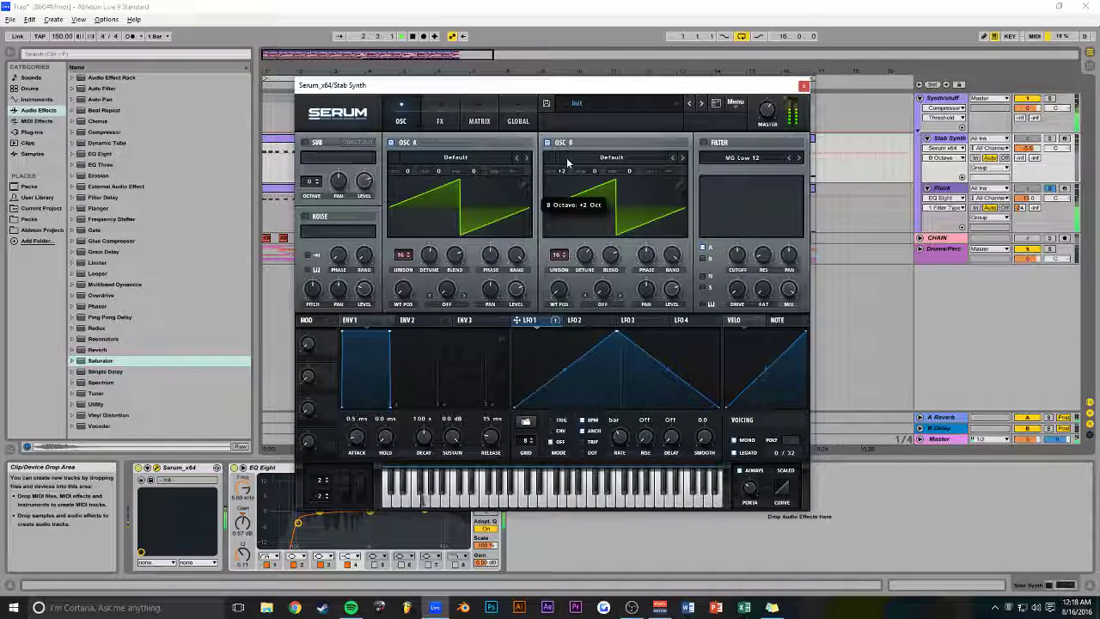
pyautogui.moveTo(584, 131); pyautogui.dragTo(584, 185)
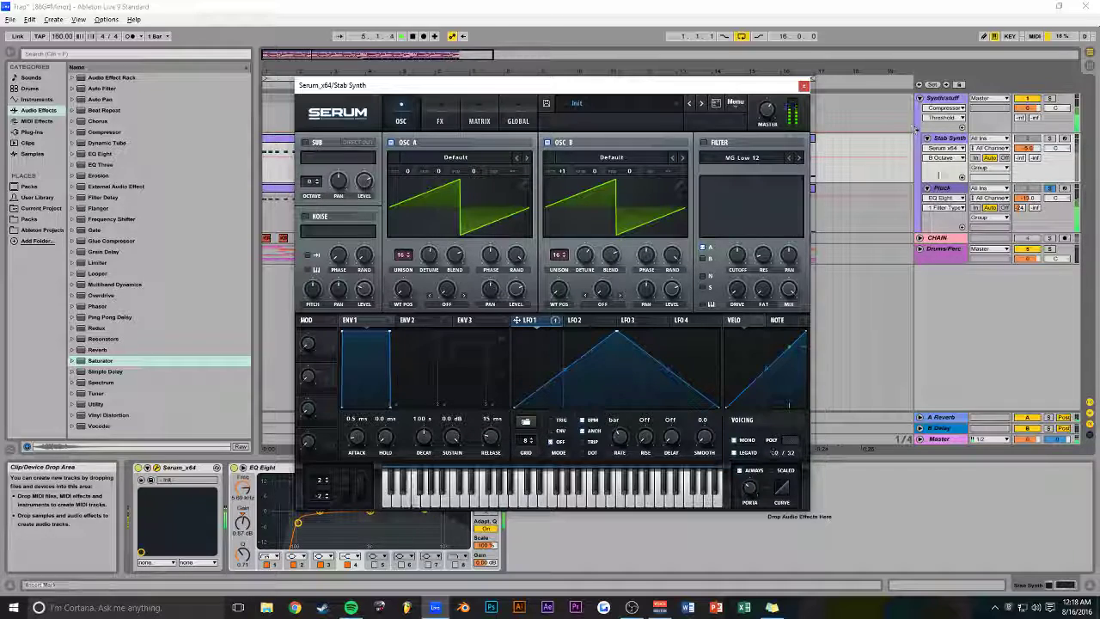
pyautogui.click(541, 163)
# - Open the Pluck track's Serum and enable oscillator B with octave +2, 8 unison voices and about 0.12 detune
pyautogui.click(157, 468)
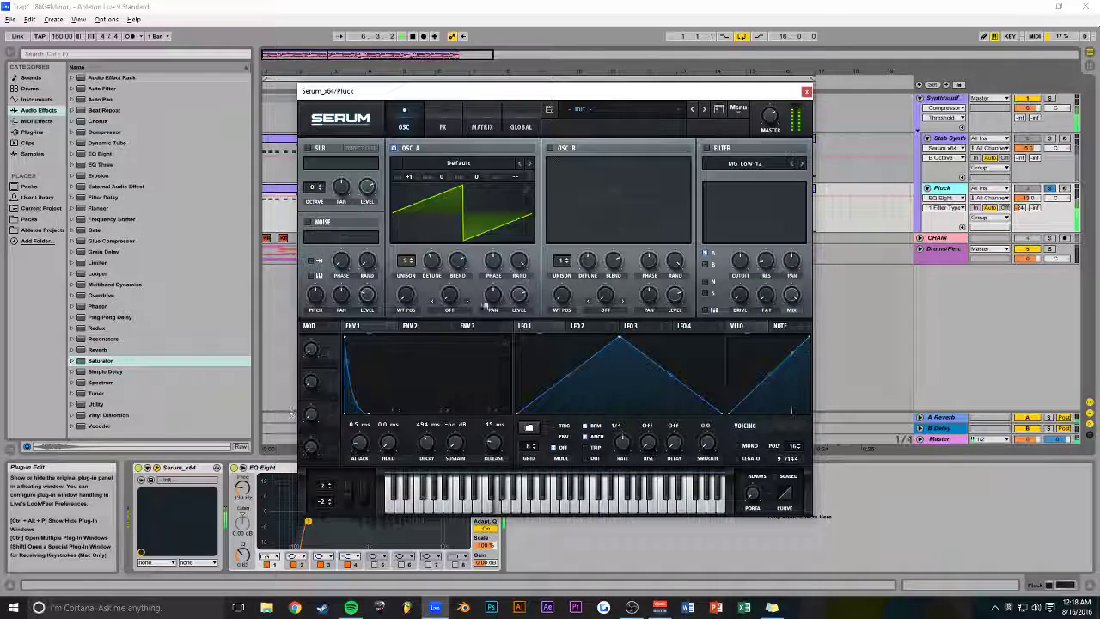
pyautogui.click(551, 148)
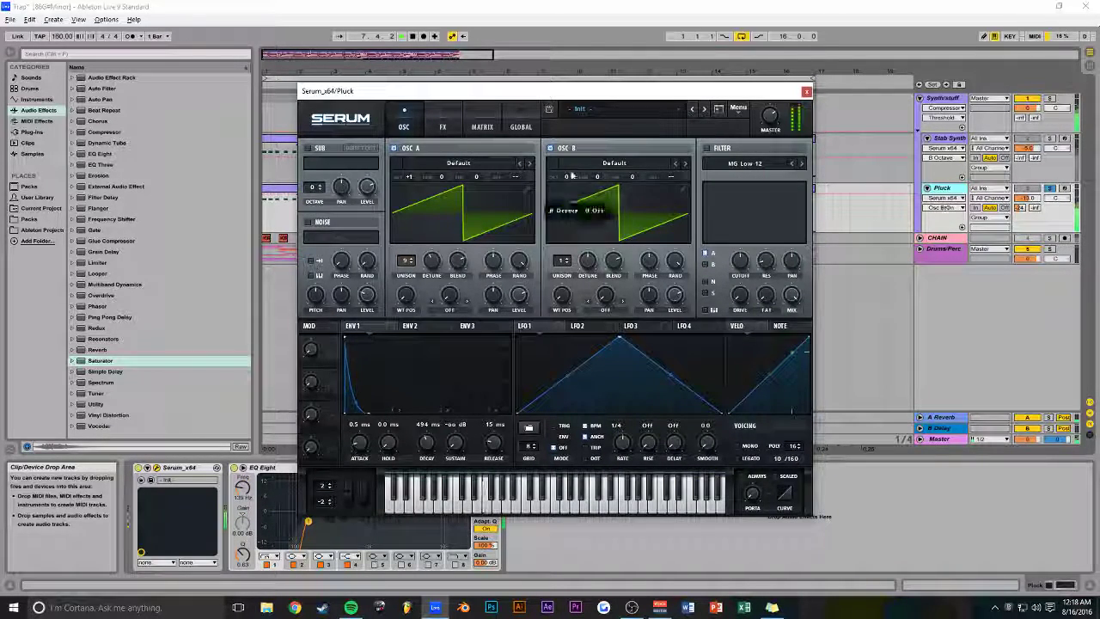
pyautogui.moveTo(578, 165); pyautogui.dragTo(582, 137)
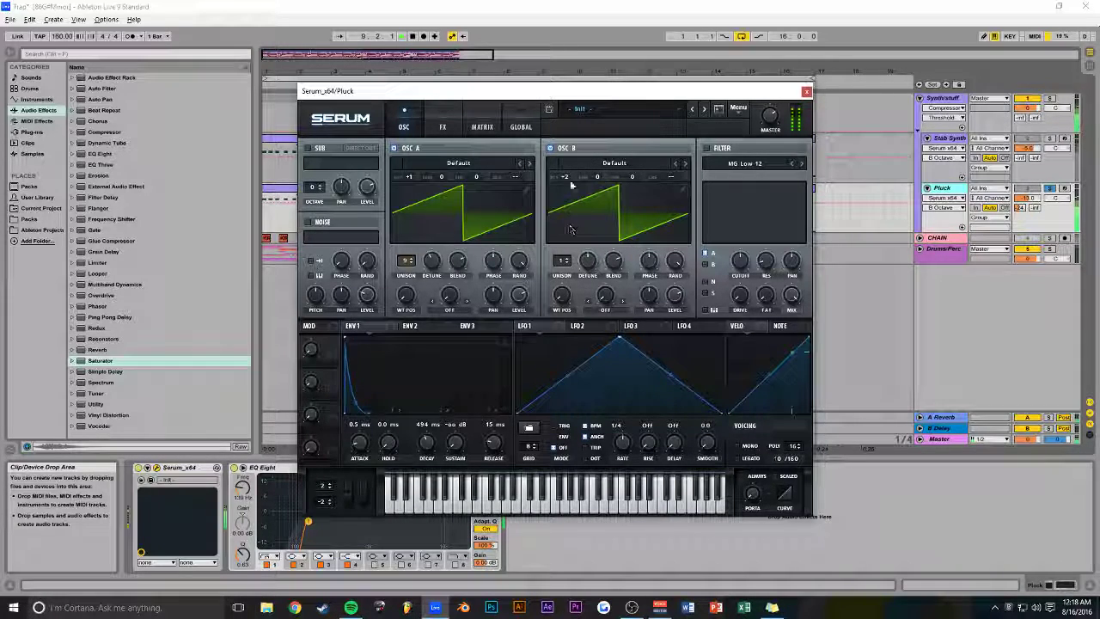
pyautogui.moveTo(563, 267); pyautogui.dragTo(564, 236)
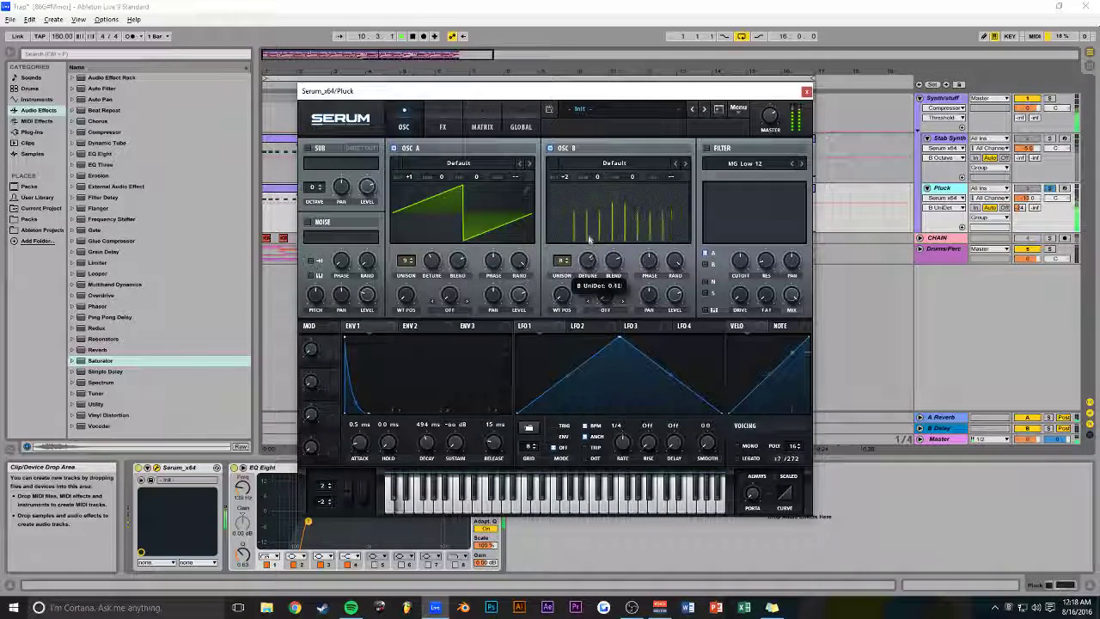
# - Balance the level of oscillator B in the Pluck's Serum while comparing the track soloed and in the full mix
pyautogui.click(1055, 197)
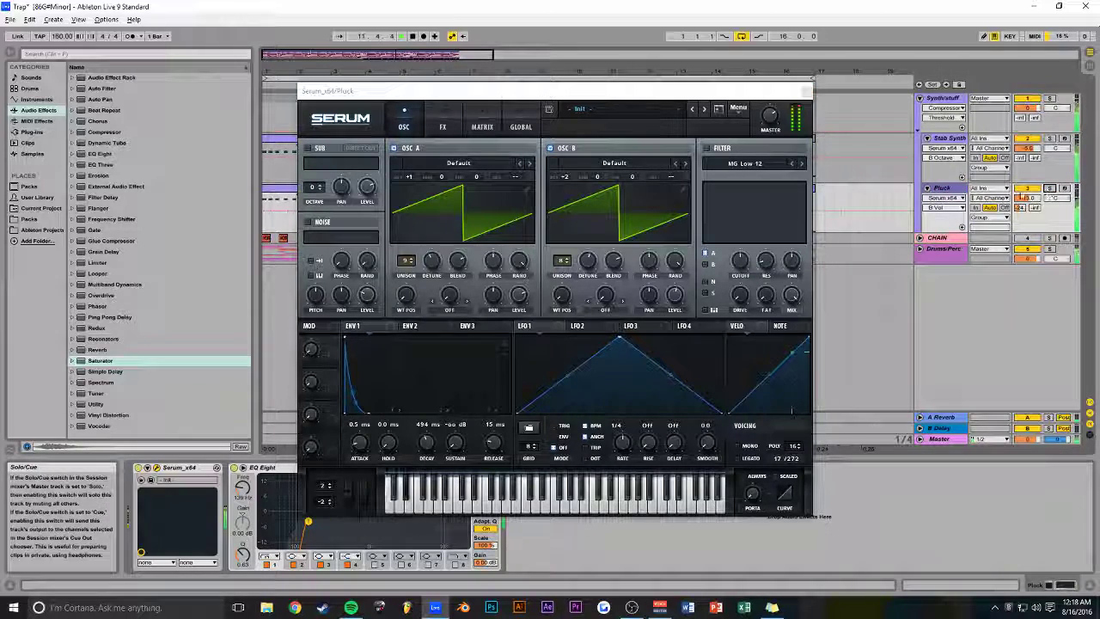
pyautogui.moveTo(671, 301); pyautogui.dragTo(678, 294)
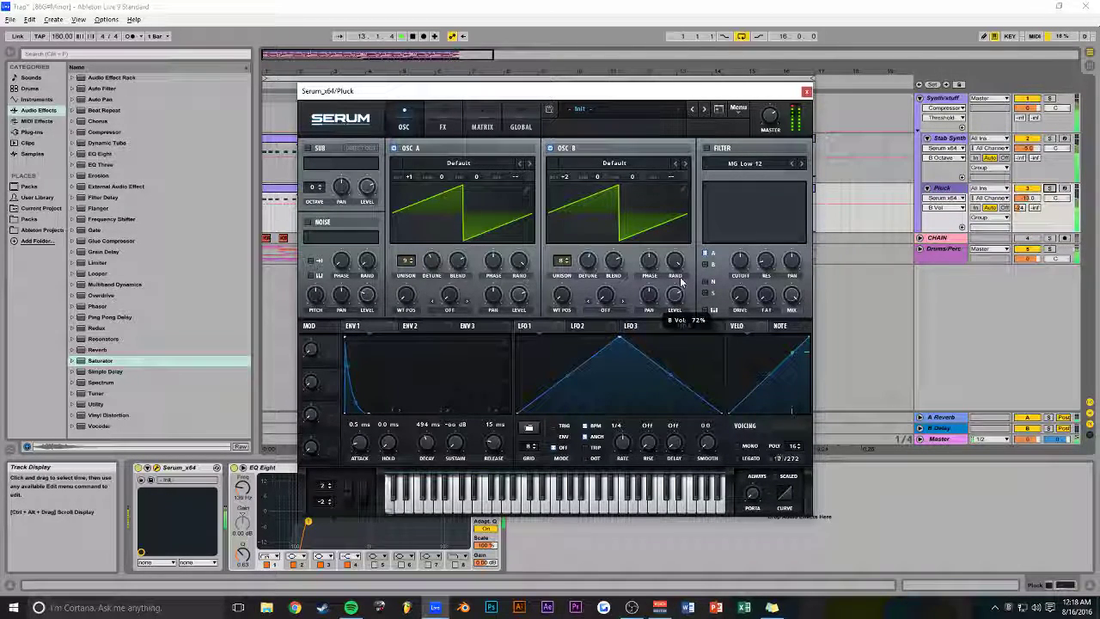
pyautogui.moveTo(690, 232); pyautogui.dragTo(676, 273)
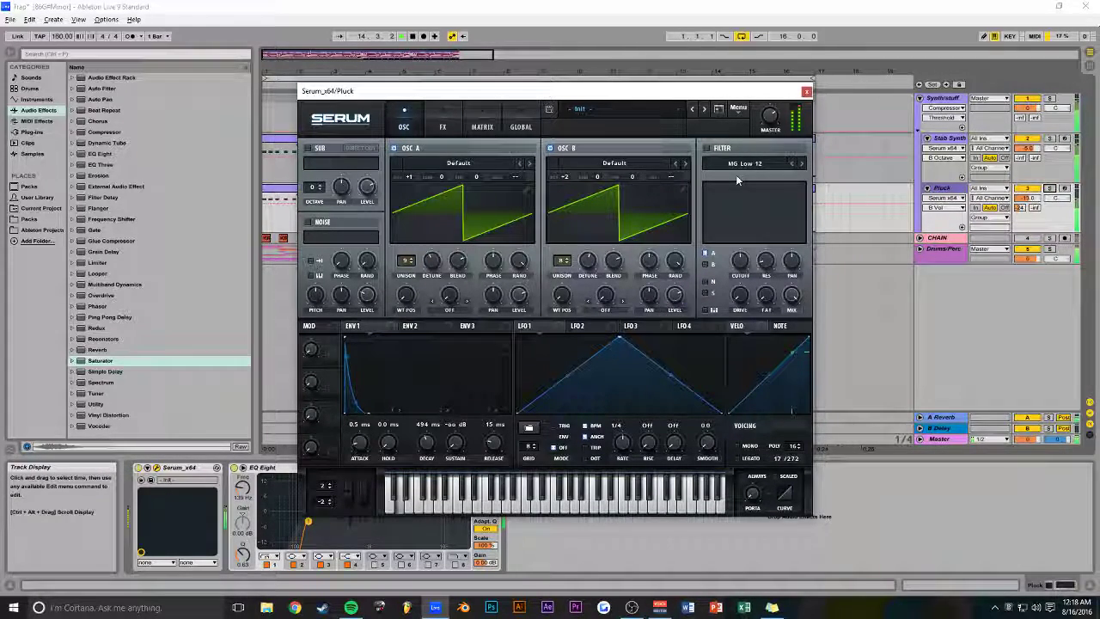
pyautogui.click(1052, 194)
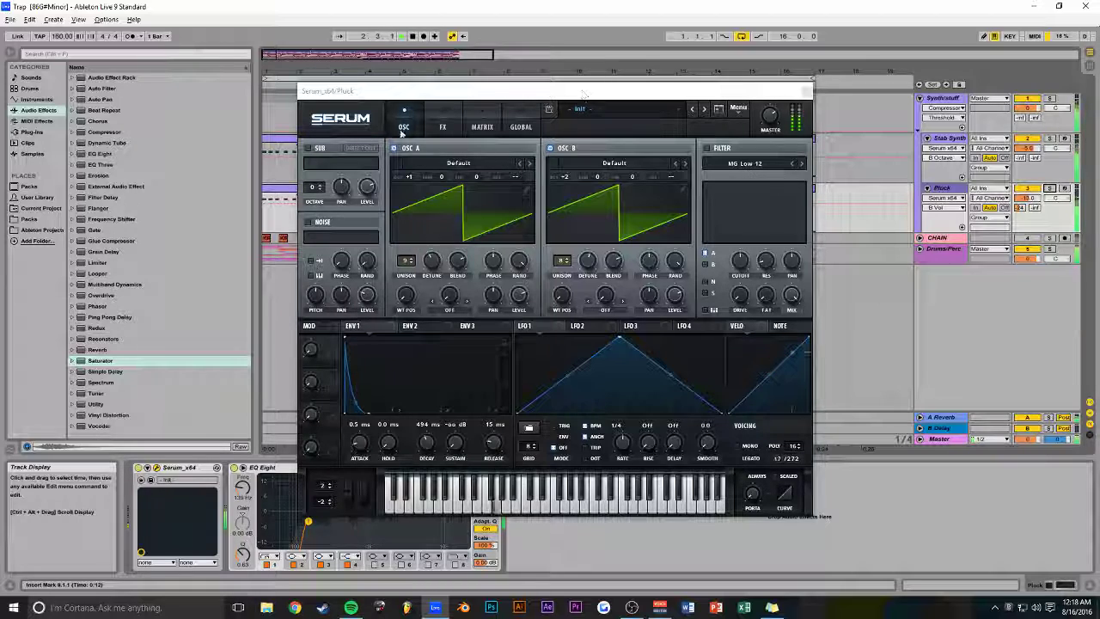
# - Enable the Pluck's noise oscillator with AC hum1 in one-shot mode, adjust its level, unsolo the track and close Serum
pyautogui.click(304, 223)
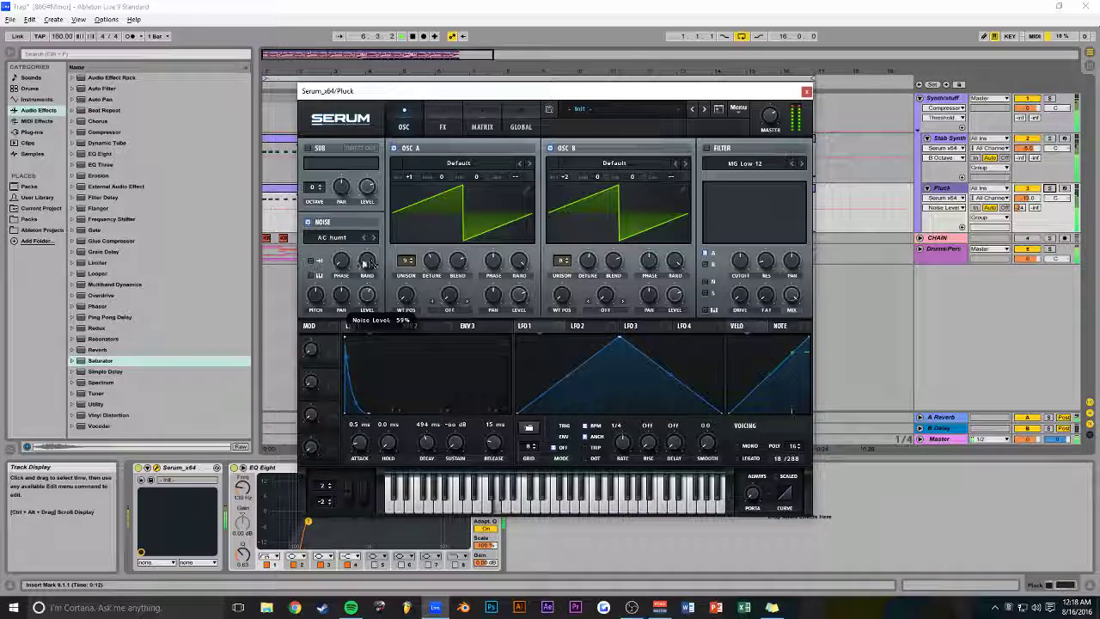
pyautogui.click(853, 207)
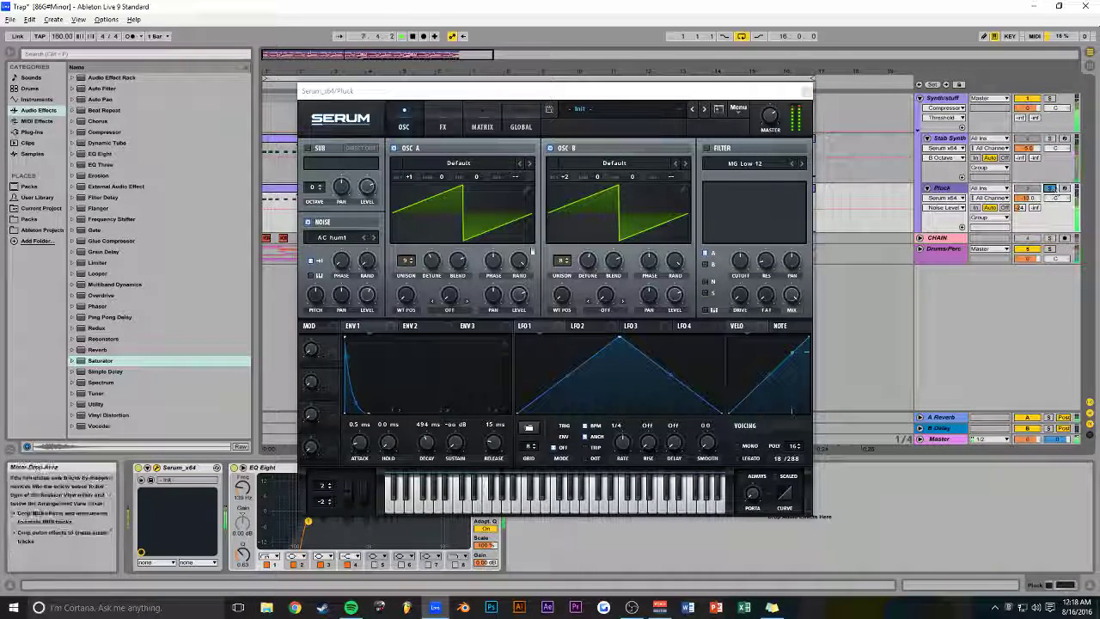
pyautogui.click(312, 279)
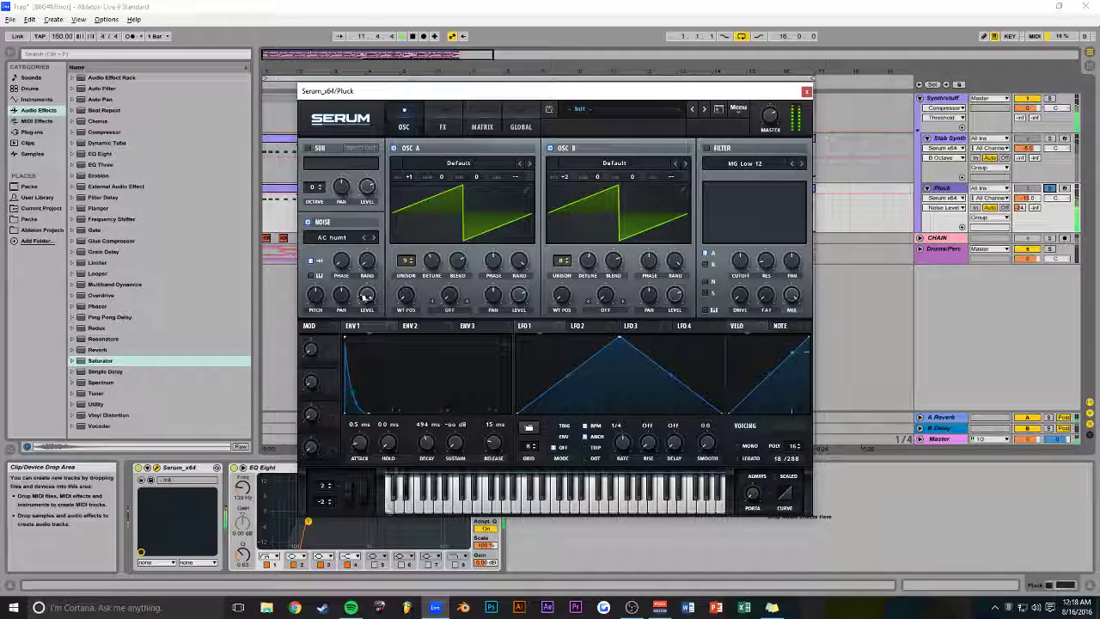
pyautogui.moveTo(365, 297); pyautogui.dragTo(365, 326)
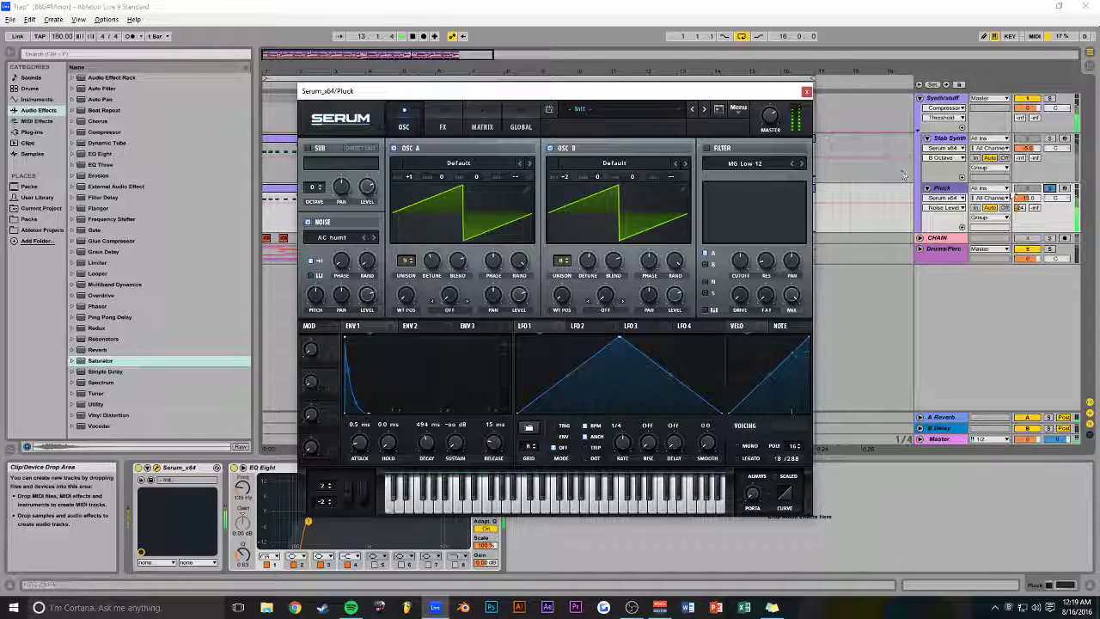
pyautogui.click(1052, 191)
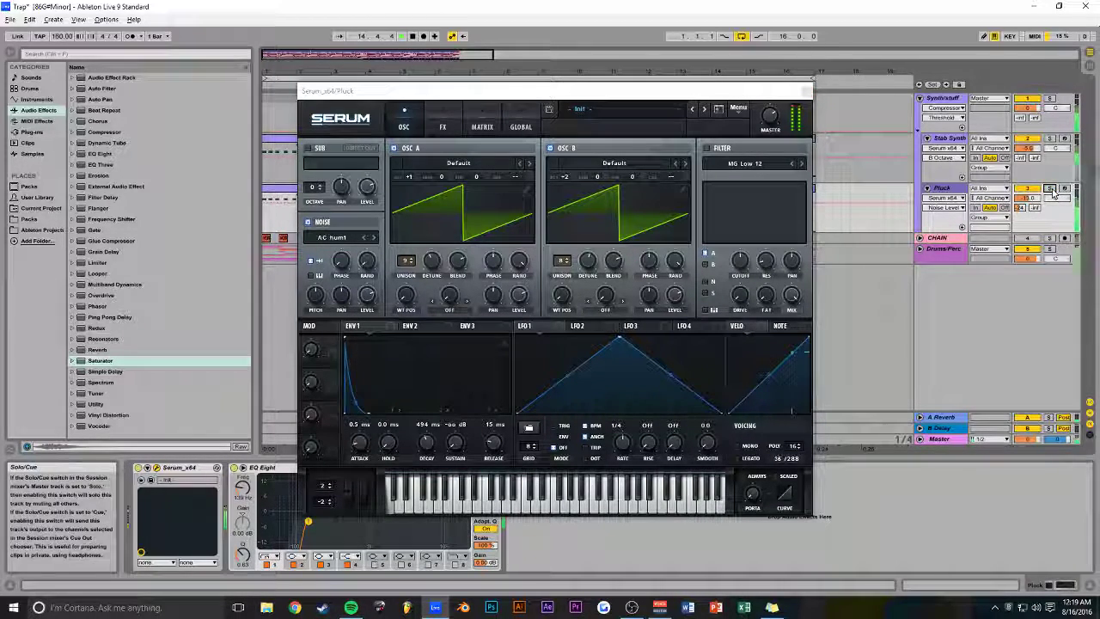
pyautogui.click(806, 91)
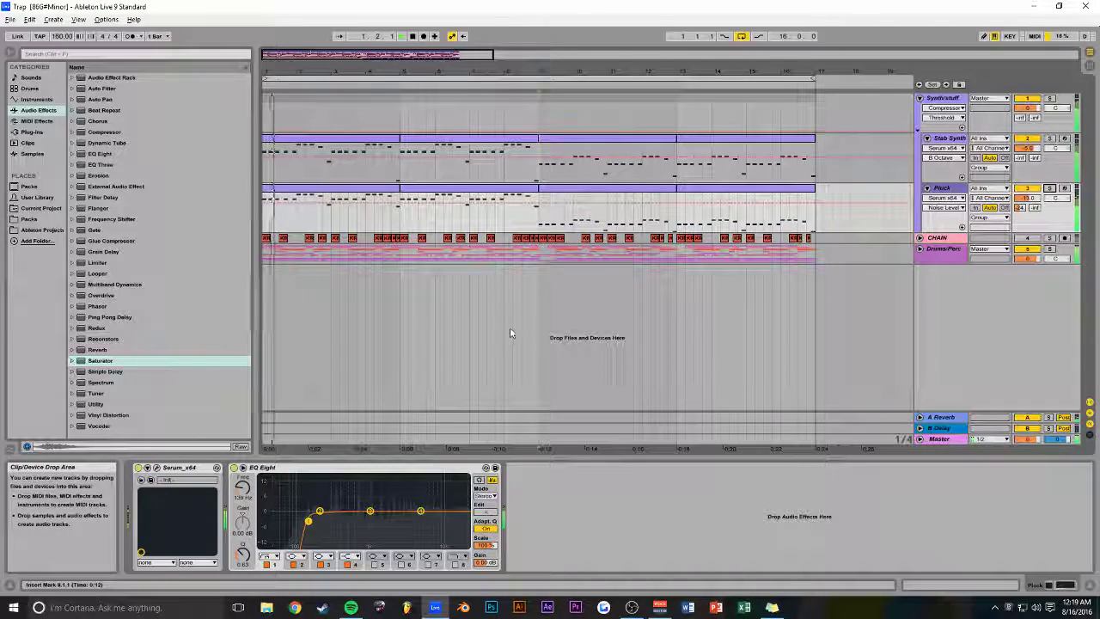
# - Play the arrangement from bar 1 to hear the revised synths in the full mix
pyautogui.hotkey('alt', 'Tab')
pyautogui.hotkey('alt', 'Tab')
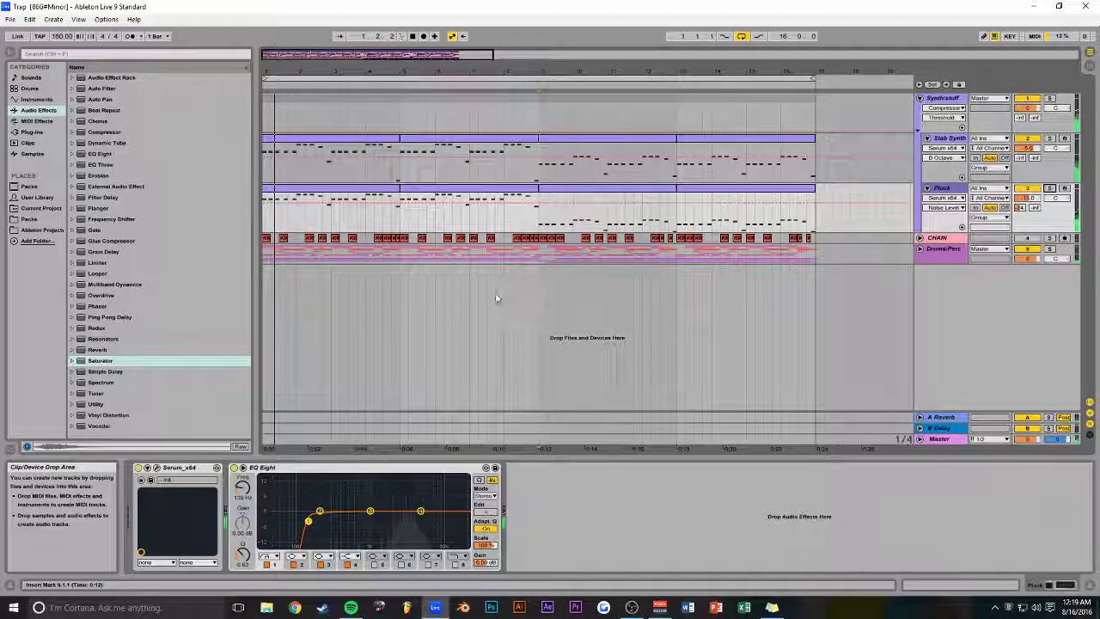
pyautogui.moveTo(491, 54); pyautogui.dragTo(404, 54)
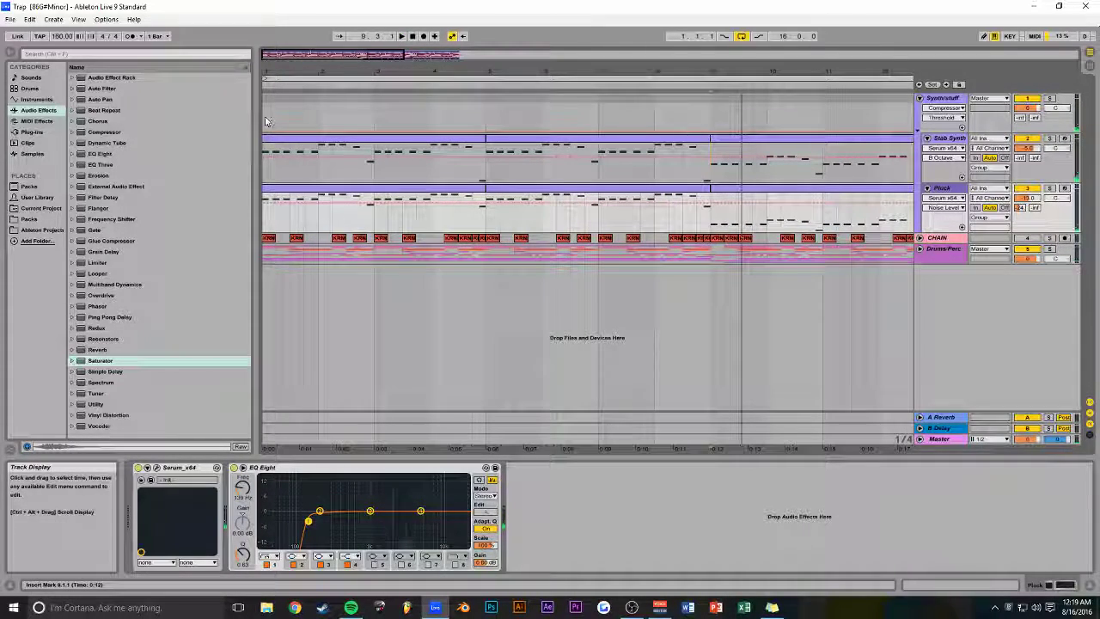
pyautogui.click(265, 116)
pyautogui.press('space')
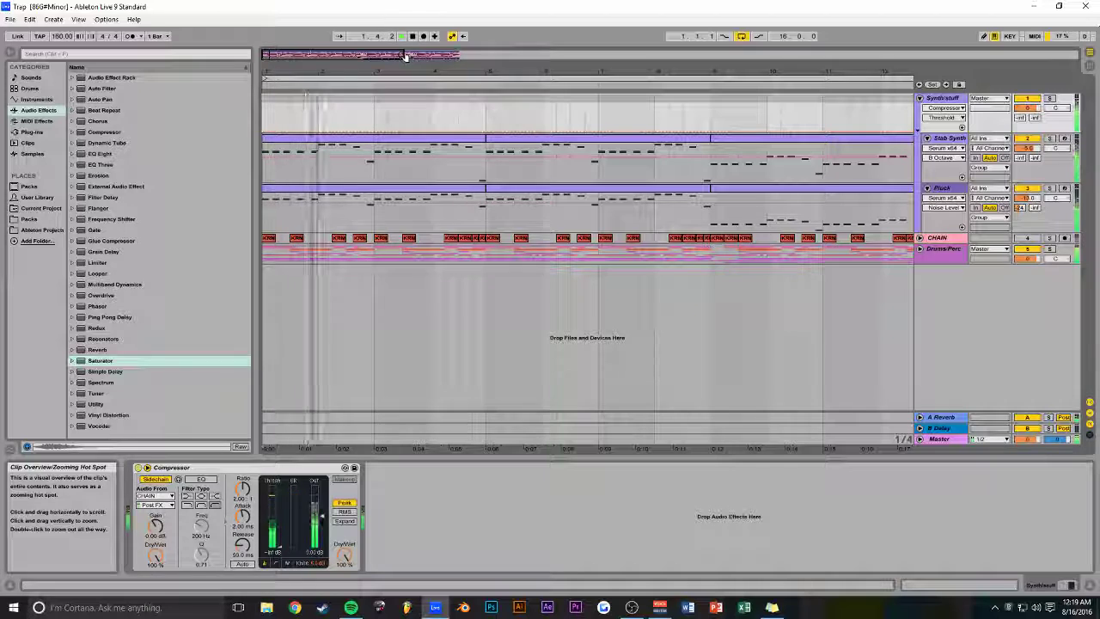
# - Select all clips on every track from bar 1 to bar 17 and duplicate them directly after the original section
pyautogui.moveTo(405, 54); pyautogui.dragTo(561, 55)
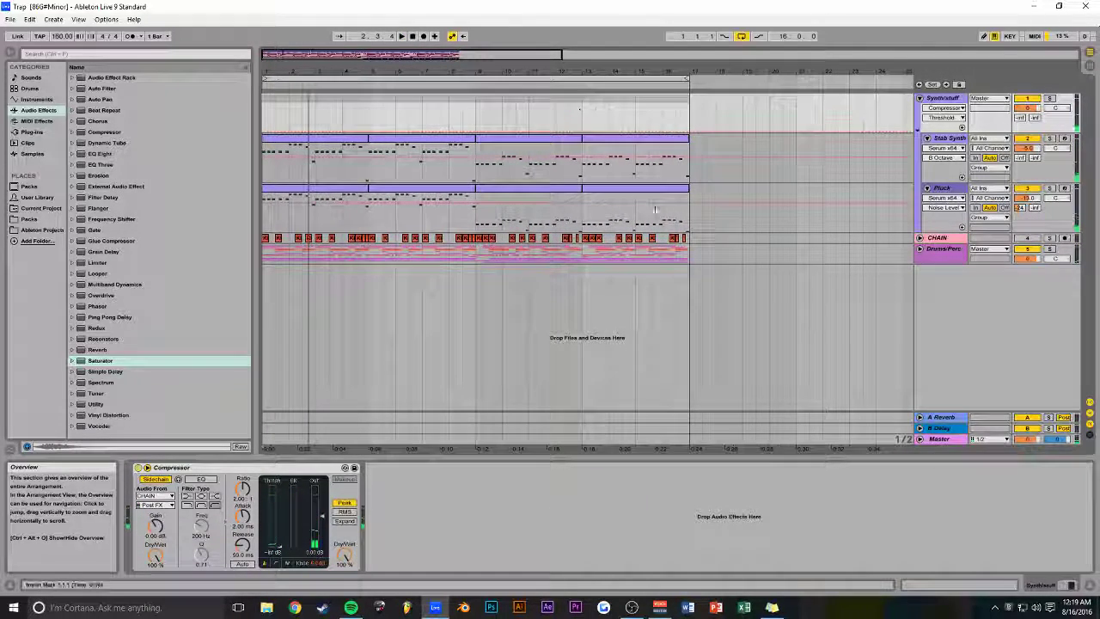
pyautogui.moveTo(695, 257); pyautogui.dragTo(263, 141)
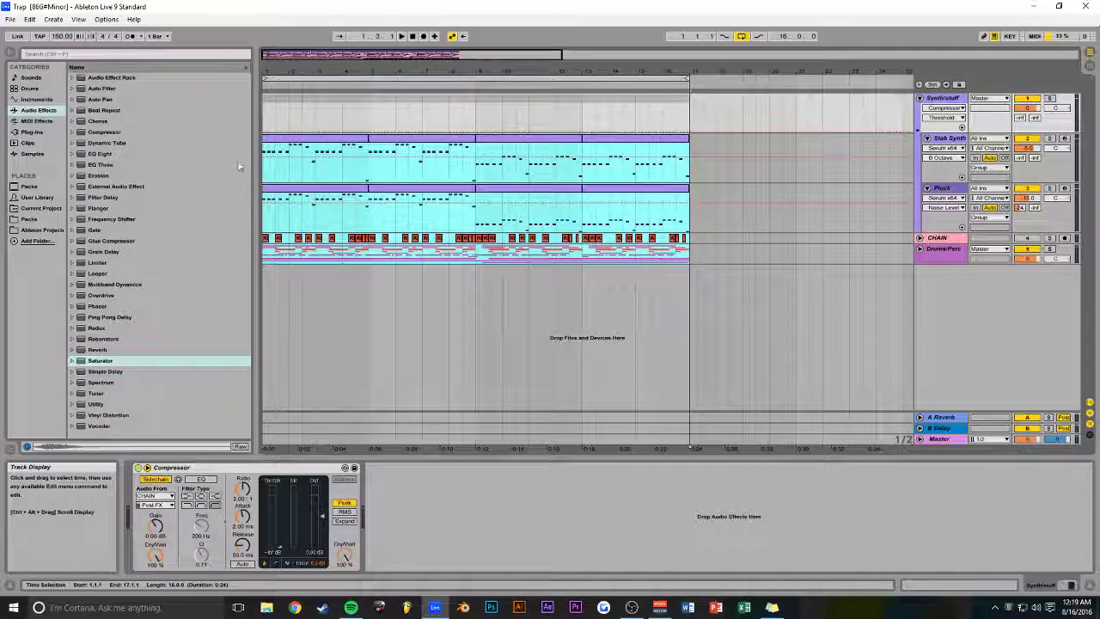
pyautogui.click(802, 86)
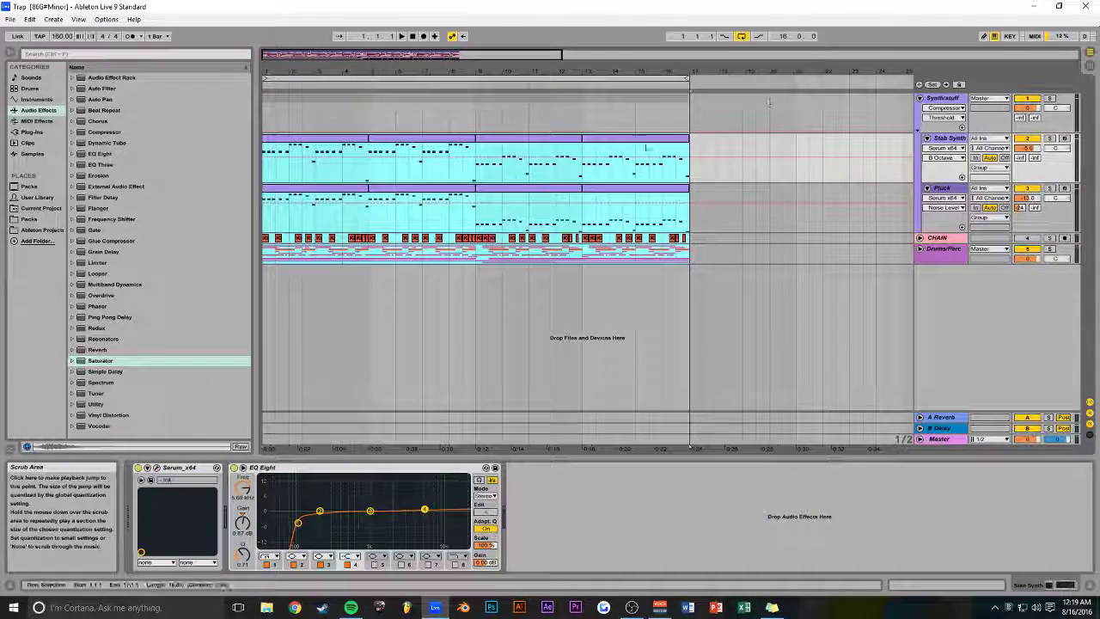
pyautogui.hotkey('ctrl', 'd')
pyautogui.moveTo(460, 70); pyautogui.dragTo(460, 47)
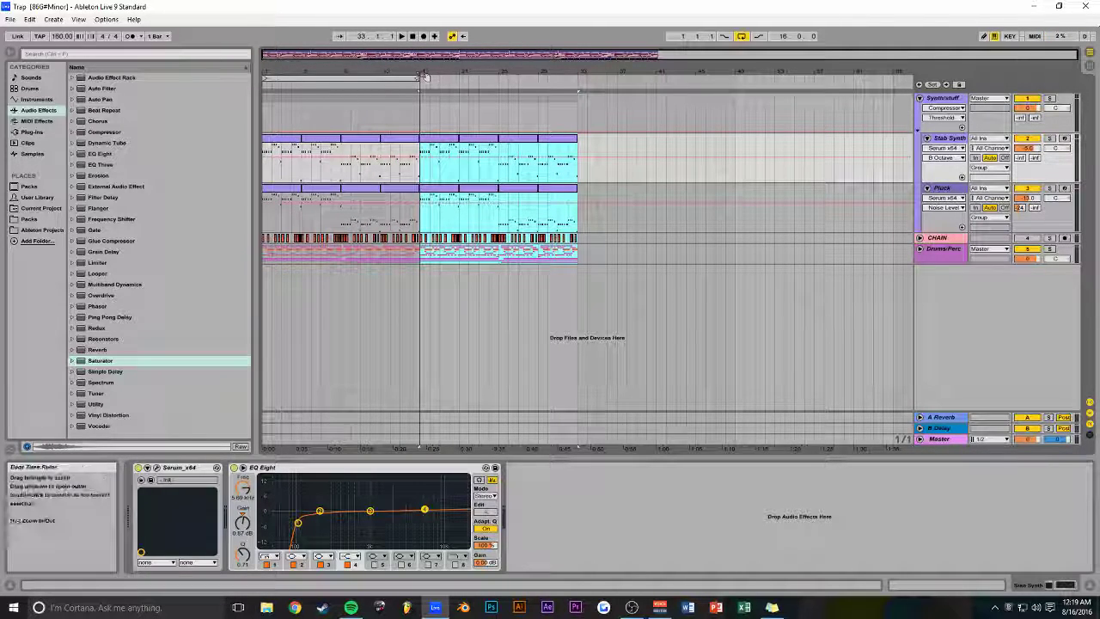
# - Place the insert marker at bar 33 on the Synth/stuff track and unfold the Drums/Perc group
pyautogui.moveTo(417, 77); pyautogui.dragTo(330, 89)
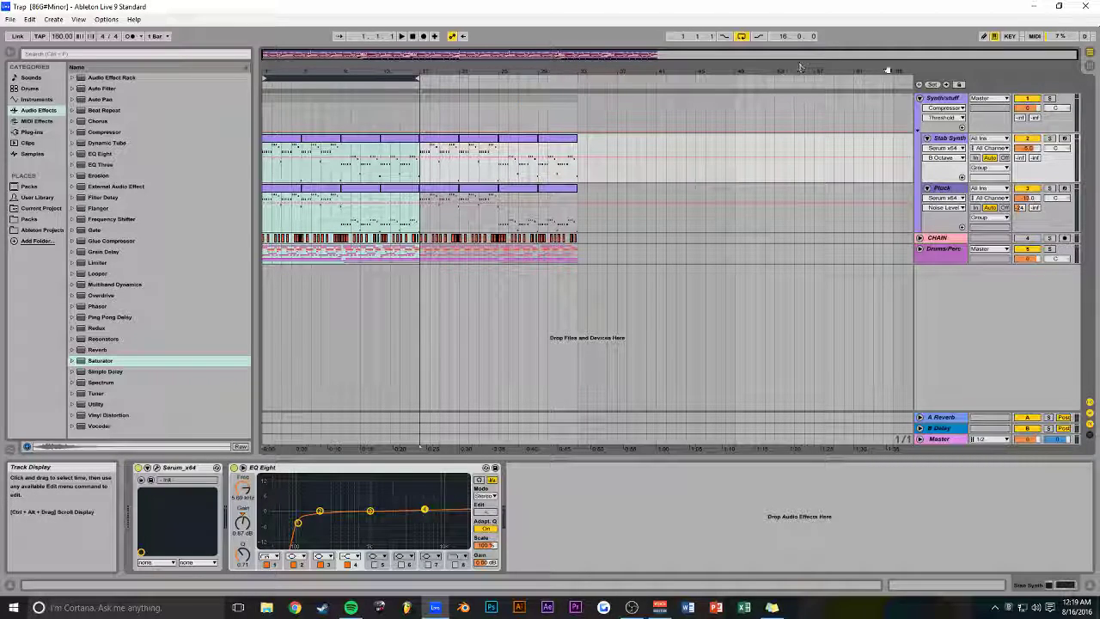
pyautogui.moveTo(1074, 55); pyautogui.dragTo(778, 55)
pyautogui.click(752, 120)
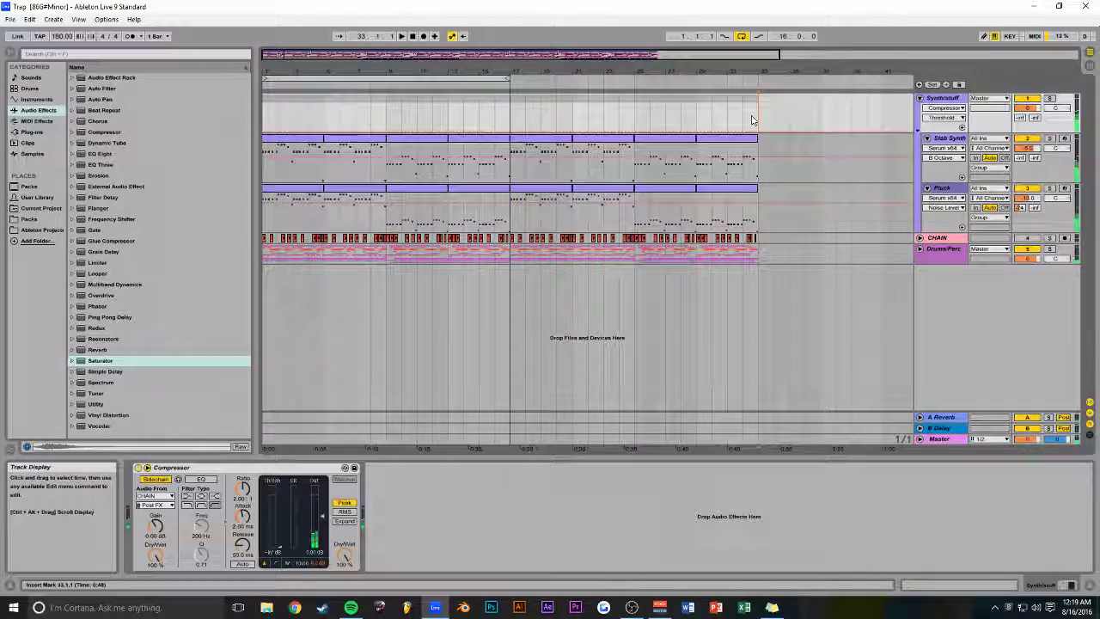
pyautogui.doubleClick(718, 59)
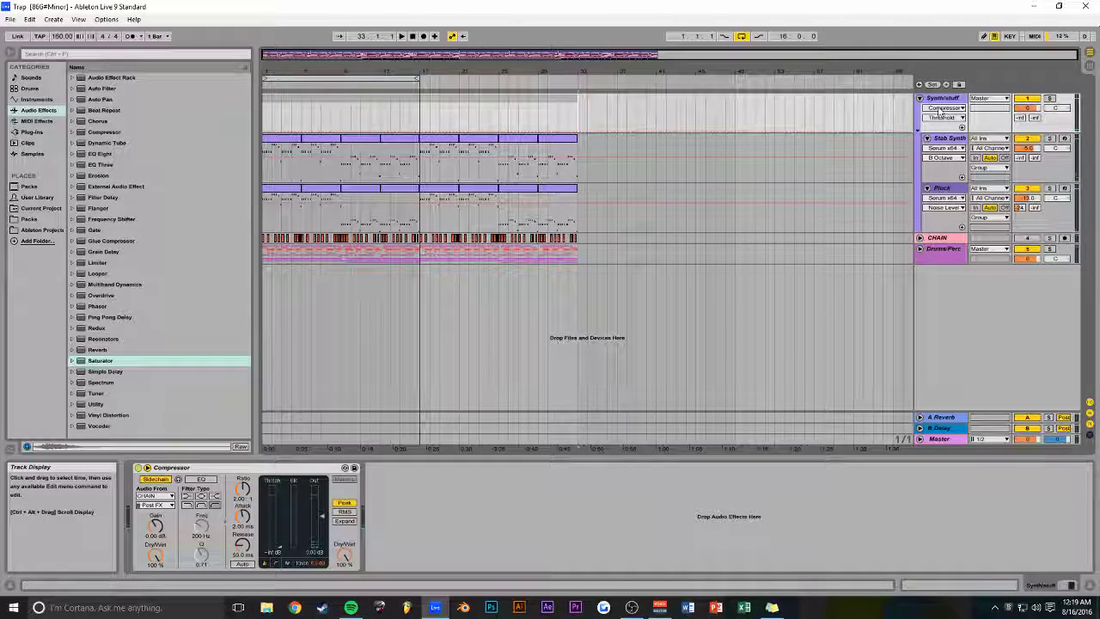
pyautogui.click(920, 248)
pyautogui.moveTo(481, 57); pyautogui.dragTo(612, 121)
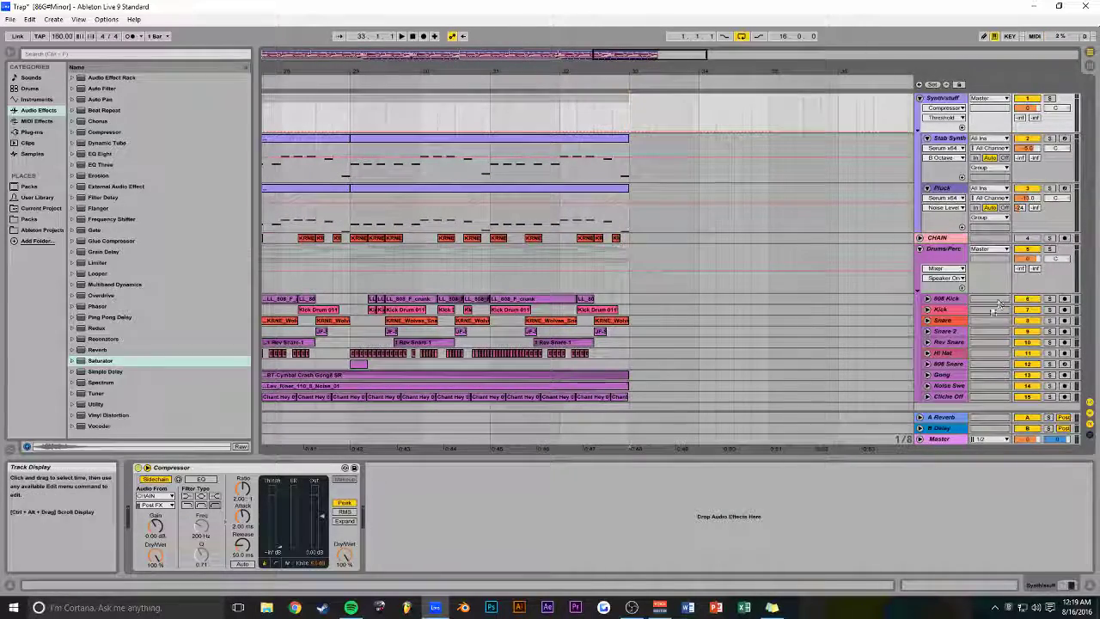
# - Copy an LL_808_F_crunk clip and a Kick Drum 011 clip to bar 33, ending the 808 clip at bar 34
pyautogui.click(593, 299)
pyautogui.hotkey('ctrl', 'd')
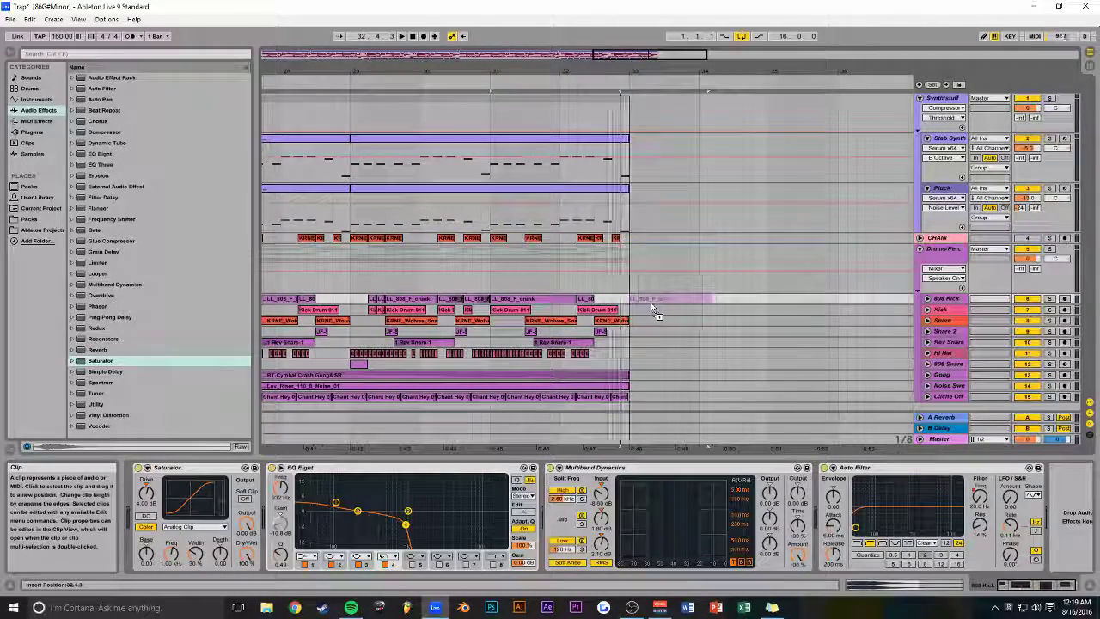
pyautogui.click(595, 311)
pyautogui.hotkey('ctrl', 'd')
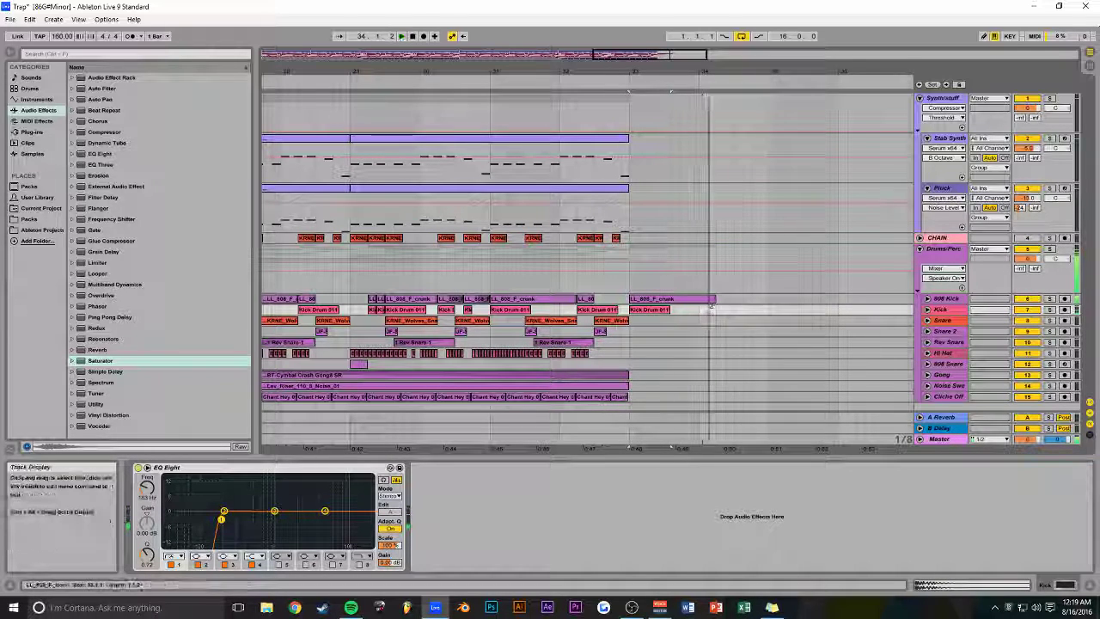
# - Copy a KRNE_Wolves_Snare_2 clip and the matching Snare 2 clip to bar 34, and play the ending from bar 33
pyautogui.click(608, 320)
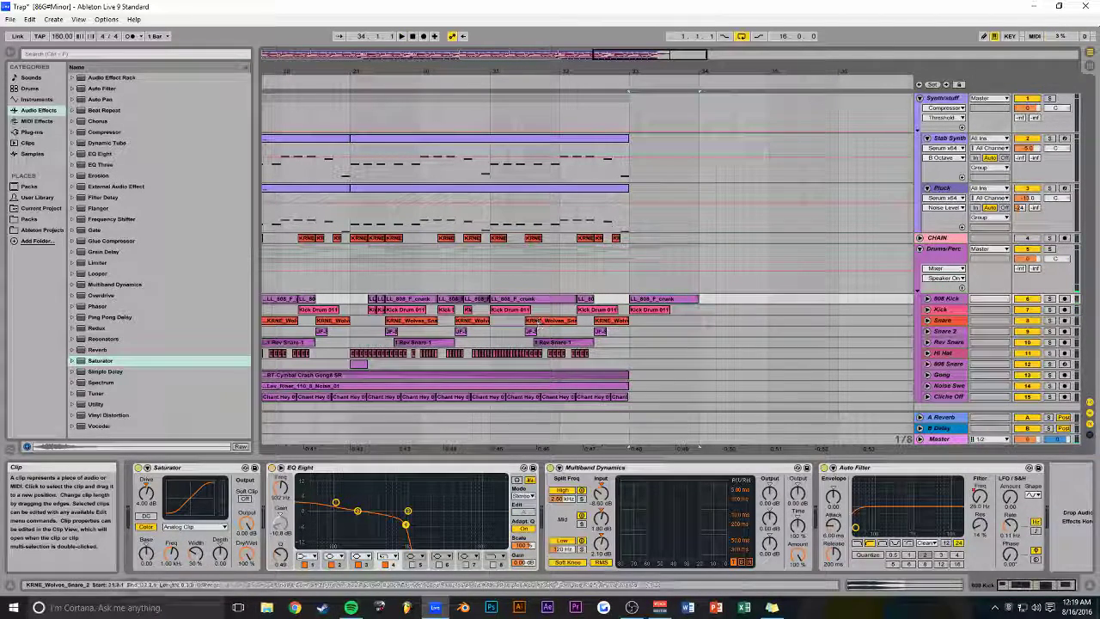
pyautogui.click(531, 331)
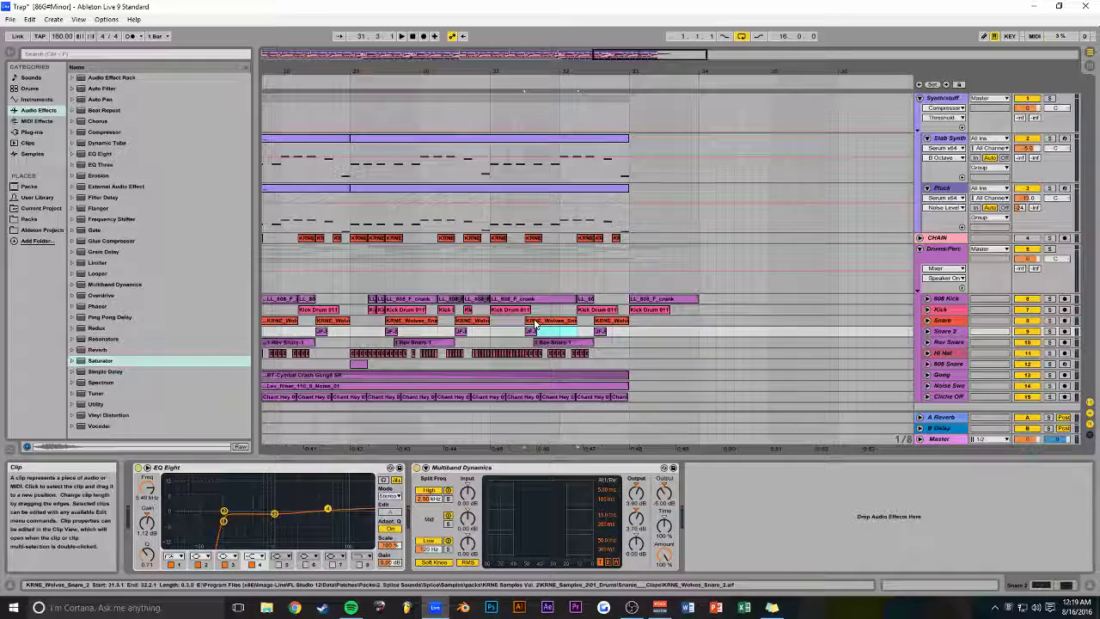
pyautogui.click(770, 330)
pyautogui.moveTo(771, 330); pyautogui.dragTo(711, 330)
pyautogui.press('space')
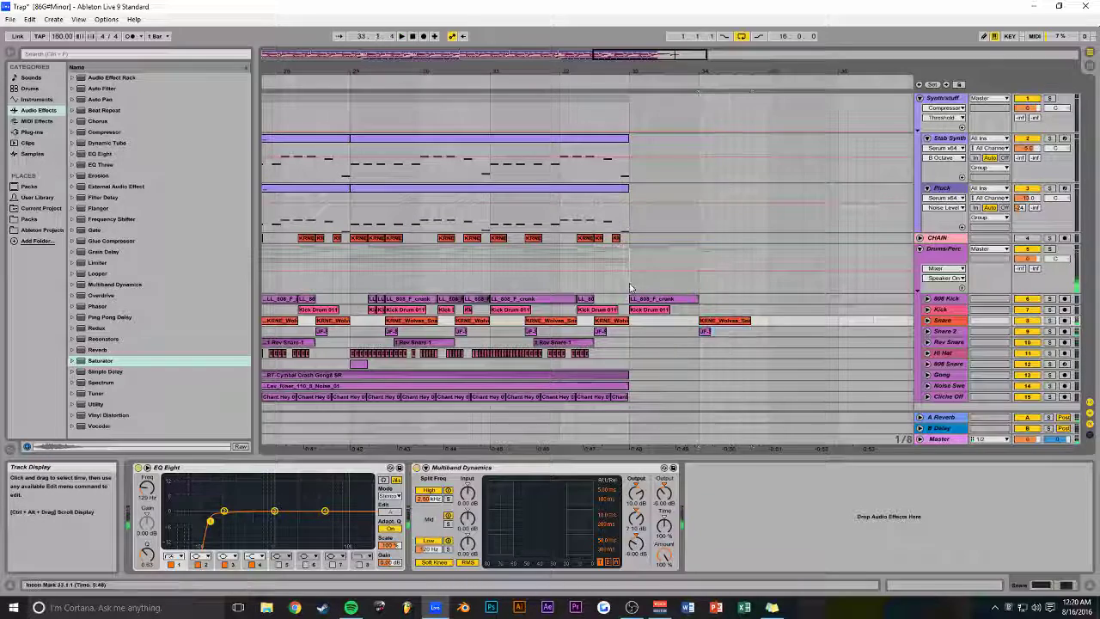
pyautogui.click(634, 289)
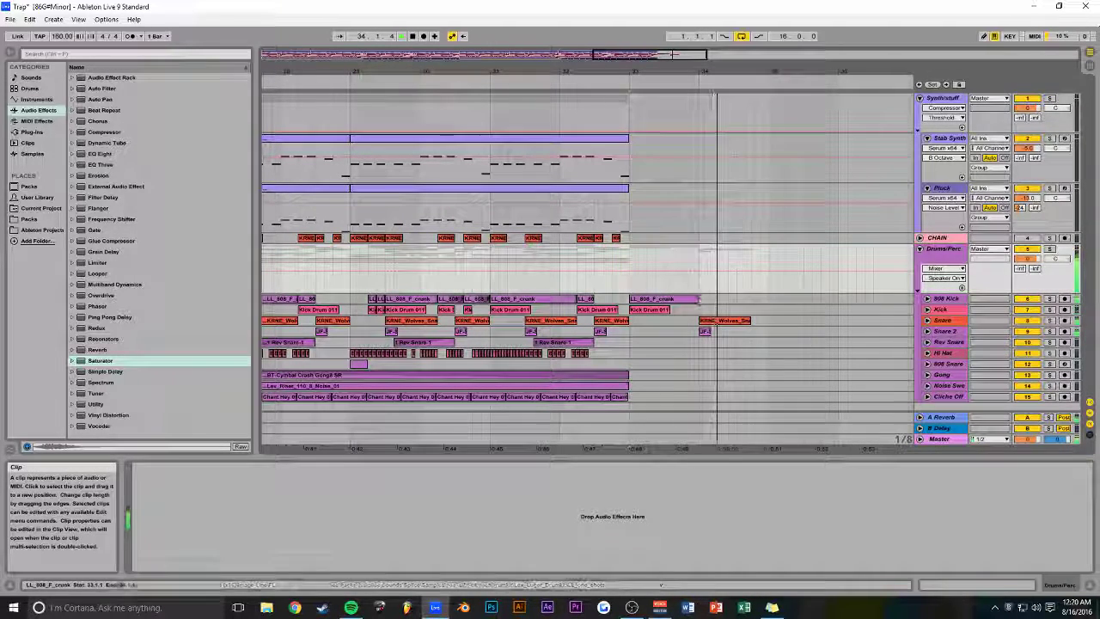
# - Copy the closing 808 and kick clips from bar 33 to 34.4.1 and play from bar 33
pyautogui.click(707, 299)
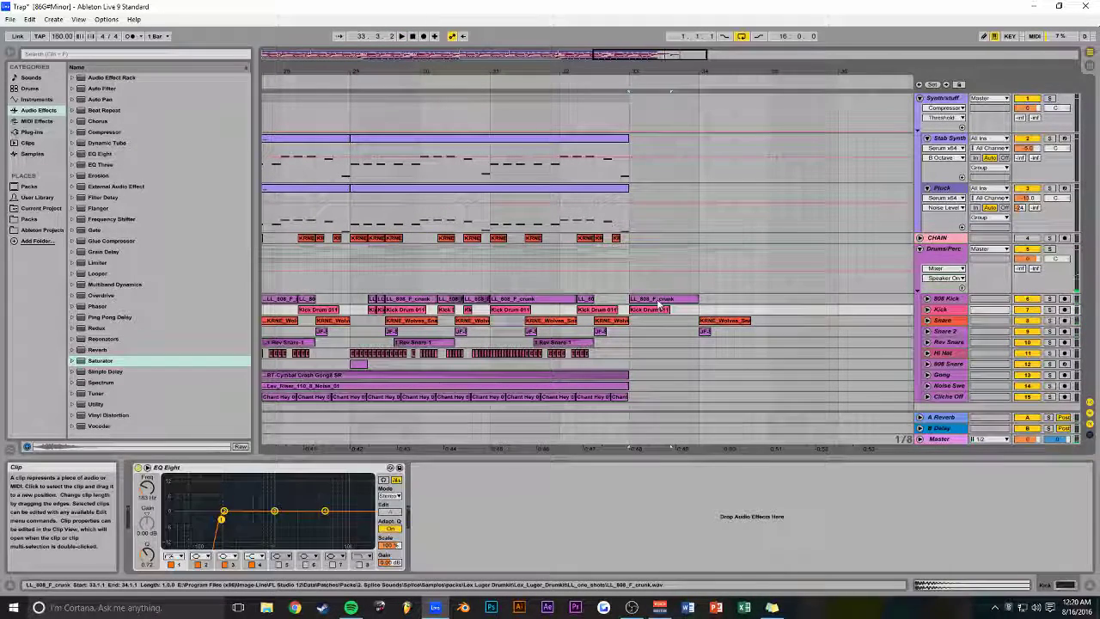
pyautogui.moveTo(724, 306); pyautogui.dragTo(768, 308)
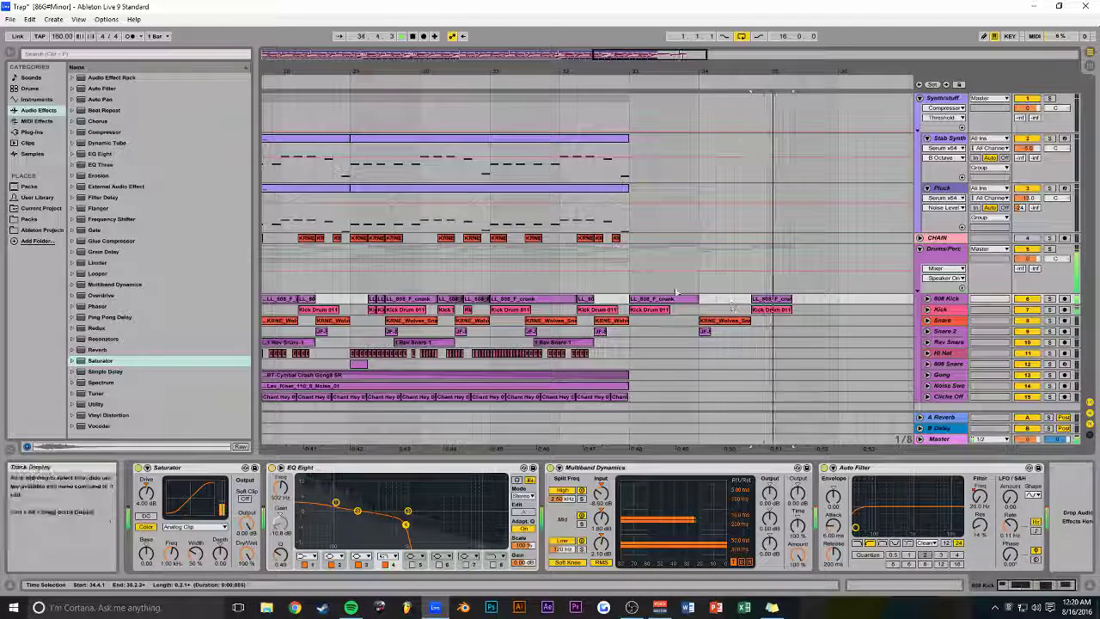
pyautogui.click(652, 292)
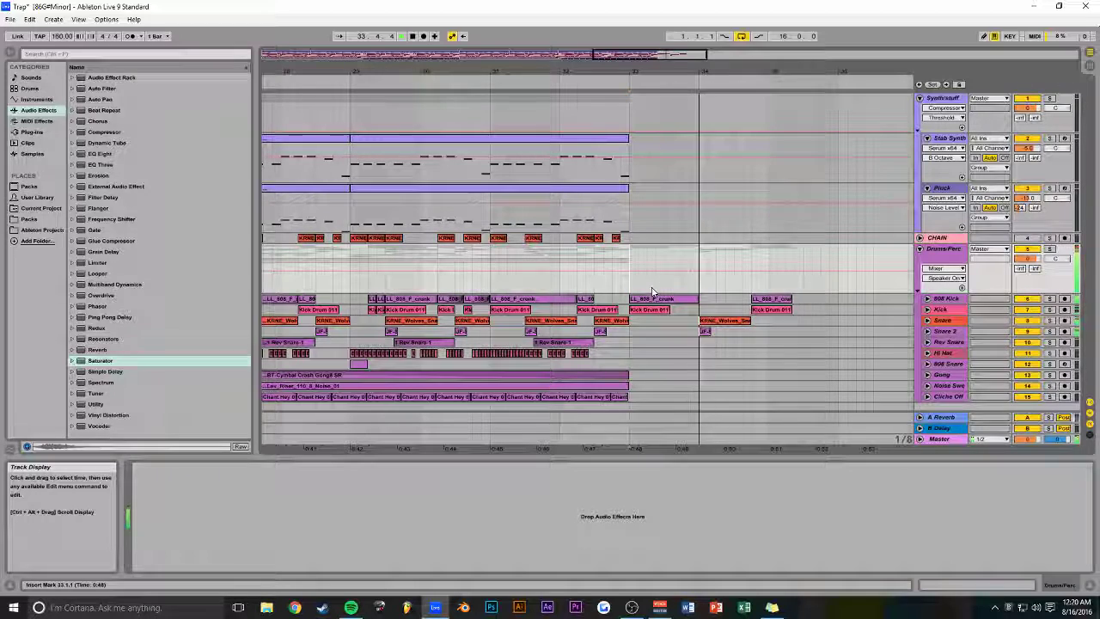
# - Shorten the 808 and kick clips at 34.4.1 to one beat, duplicate them to 35.1.1, and play the ending
pyautogui.click(786, 298)
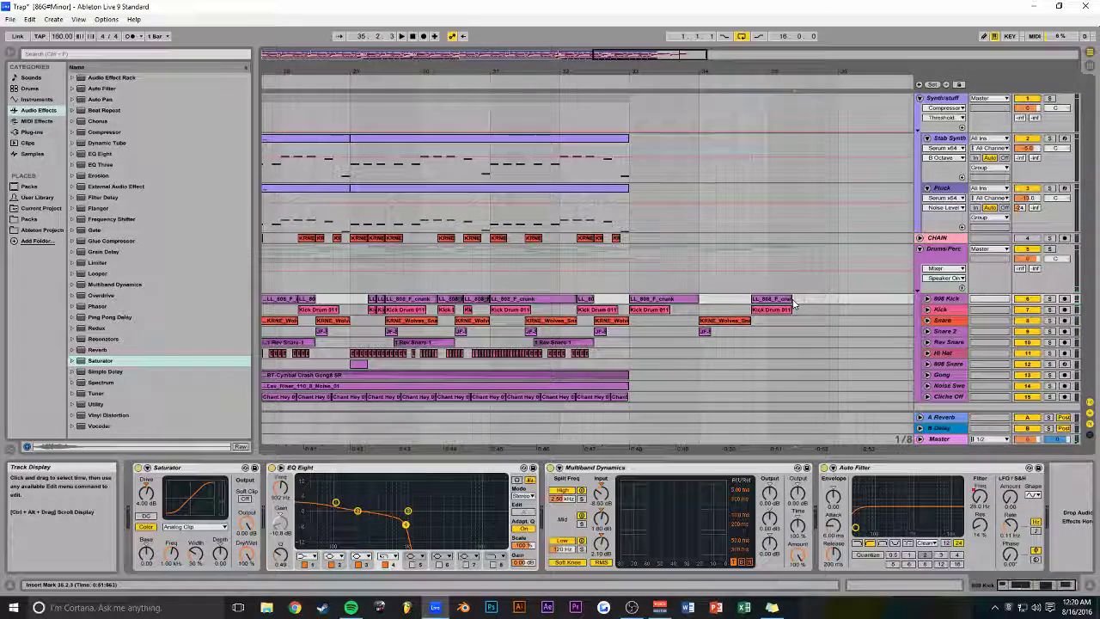
pyautogui.click(780, 309)
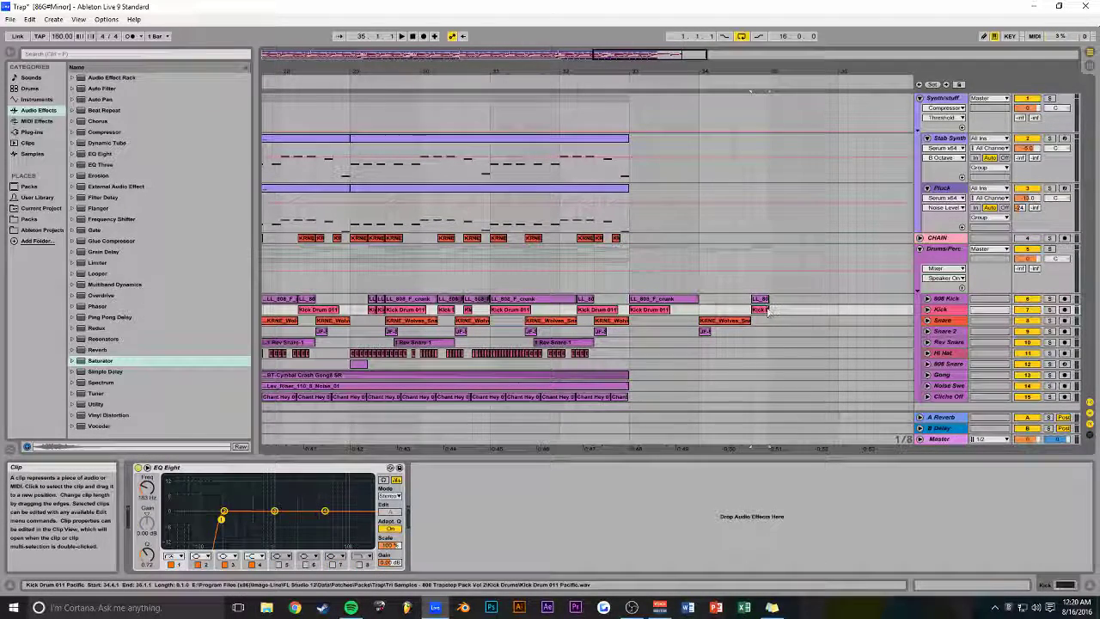
pyautogui.hotkey('ctrl', 'd')
pyautogui.click(749, 289)
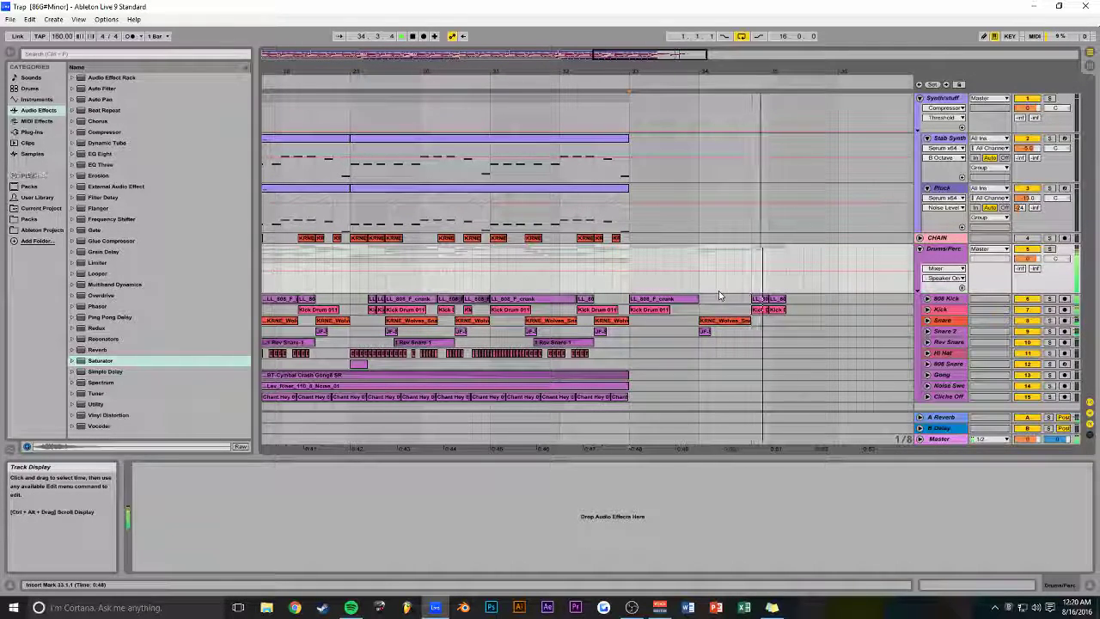
pyautogui.click(720, 296)
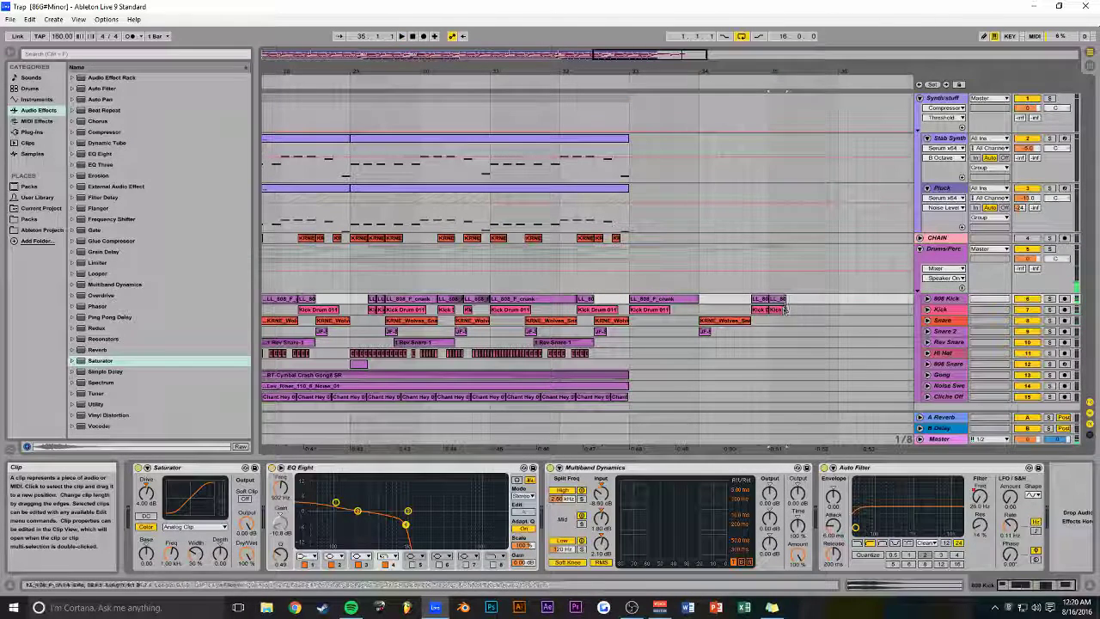
# - Extend the last 808 clip to bar 36 and play the transition into the closing hits from bars 33 and 32
pyautogui.click(790, 312)
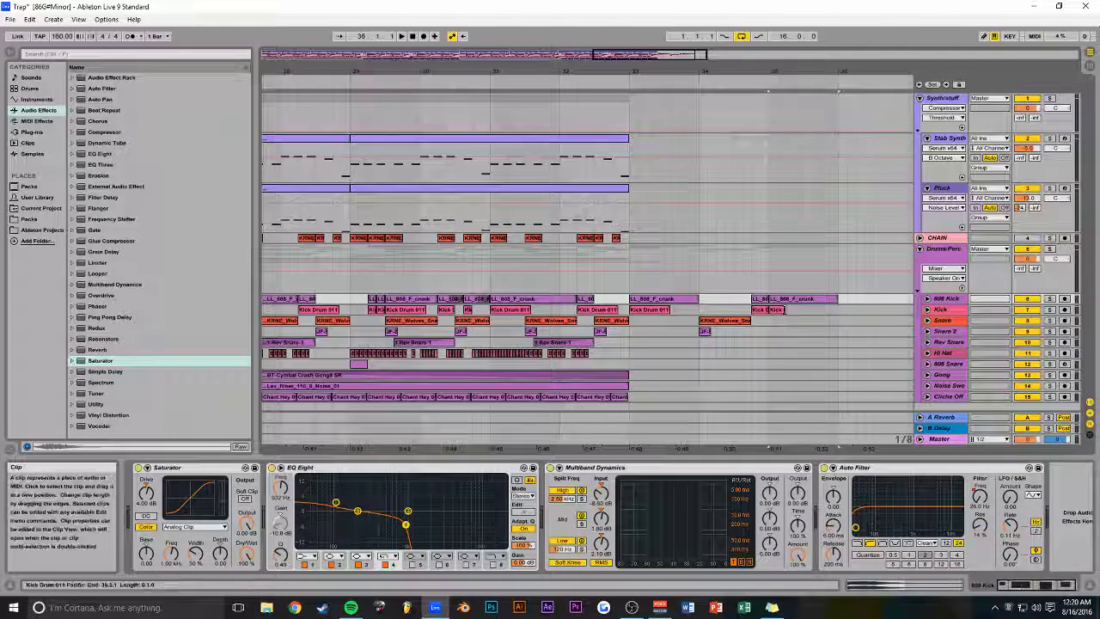
pyautogui.click(636, 290)
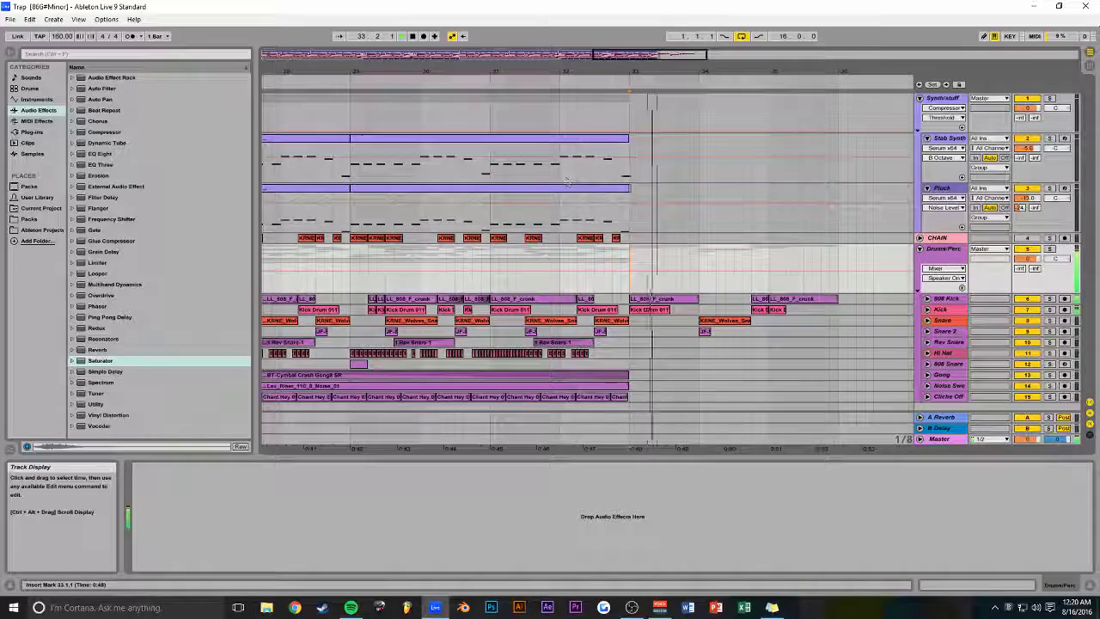
pyautogui.click(581, 116)
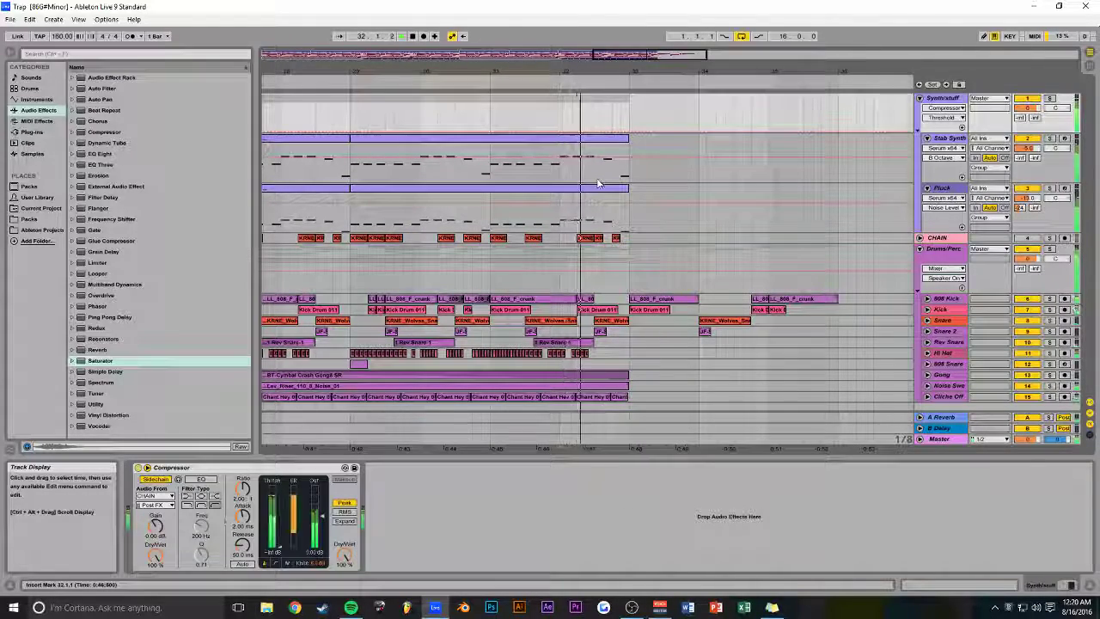
# - Duplicate the BT-Cymbal Crash Gong clip to bar 33 on the Gong track
pyautogui.click(601, 384)
pyautogui.hotkey('ctrl', 'd')
pyautogui.moveTo(679, 54); pyautogui.dragTo(940, 585)
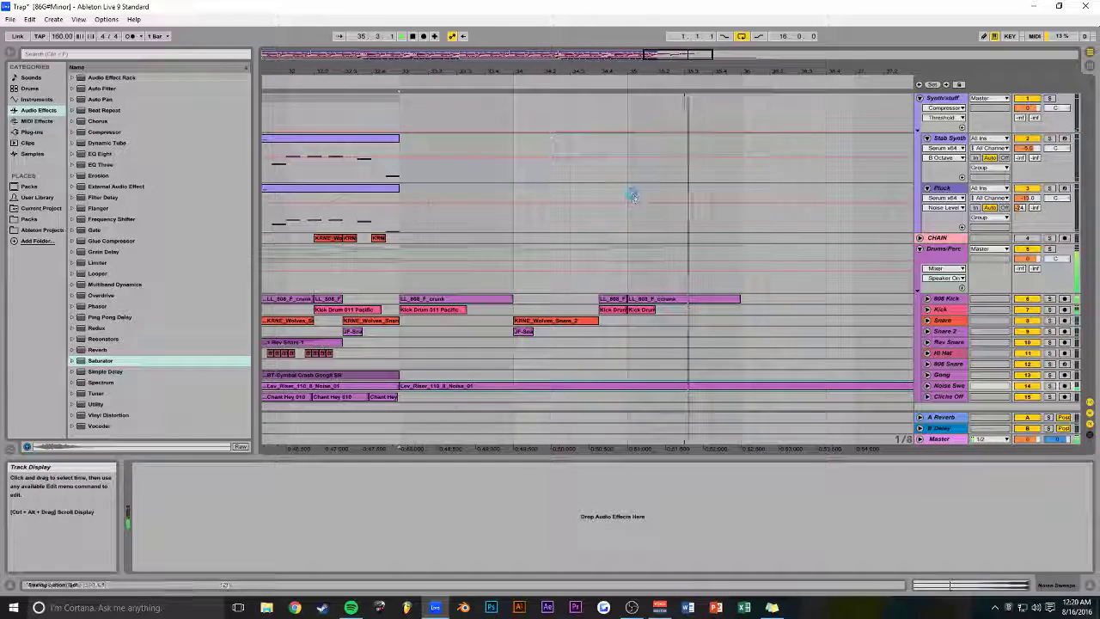
pyautogui.moveTo(467, 387); pyautogui.dragTo(373, 375)
pyautogui.moveTo(722, 57); pyautogui.dragTo(665, 61)
# - Add short F1 notes at 4.3.1 and 4.4.1 in the Stab Synth clip before bar 33, and save the set
pyautogui.click(474, 176)
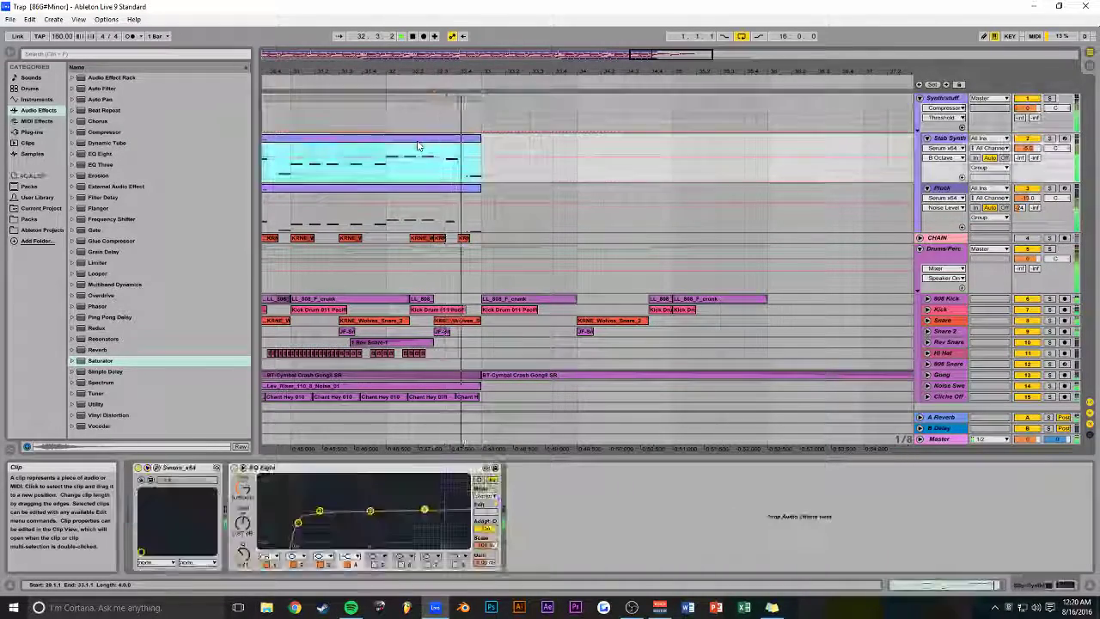
pyautogui.click(962, 584)
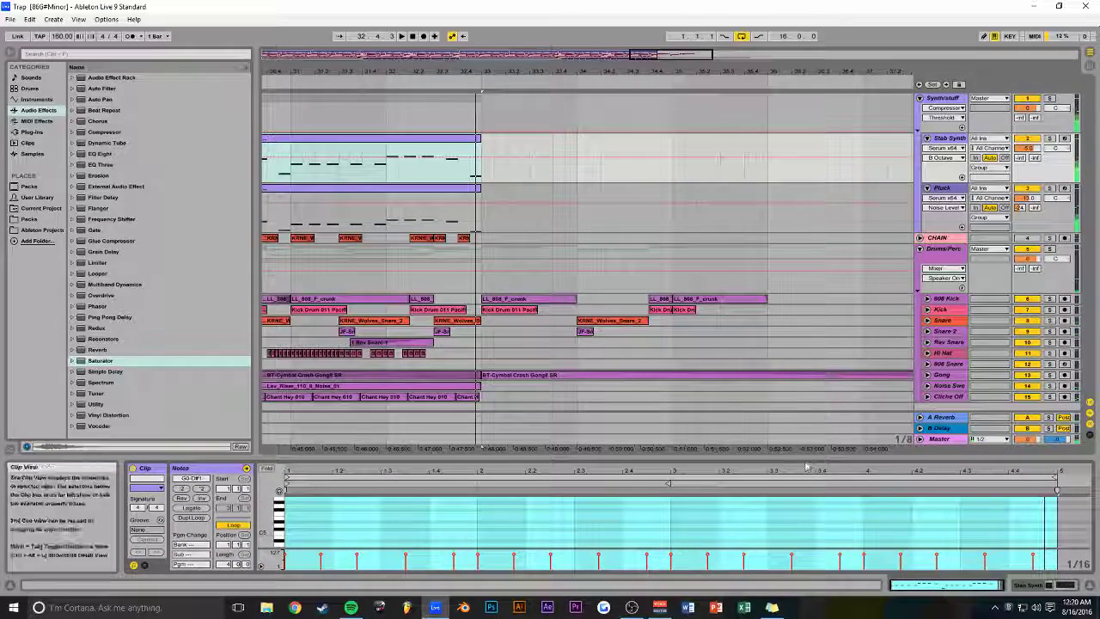
pyautogui.moveTo(797, 457); pyautogui.dragTo(797, 182)
pyautogui.press('space')
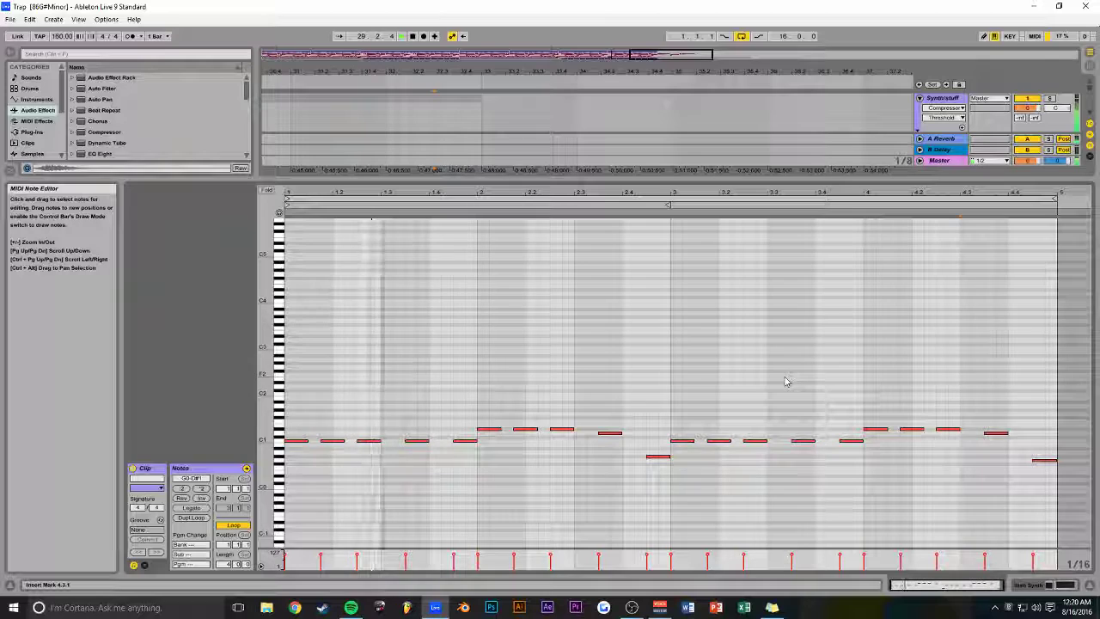
pyautogui.click(998, 435)
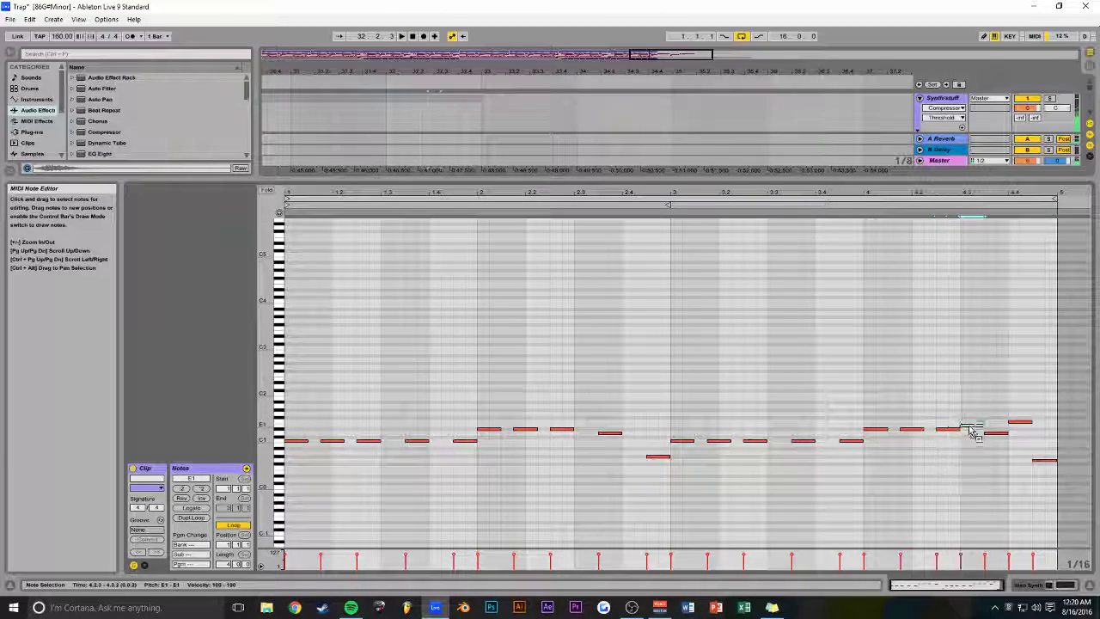
pyautogui.hotkey('ctrl', 's')
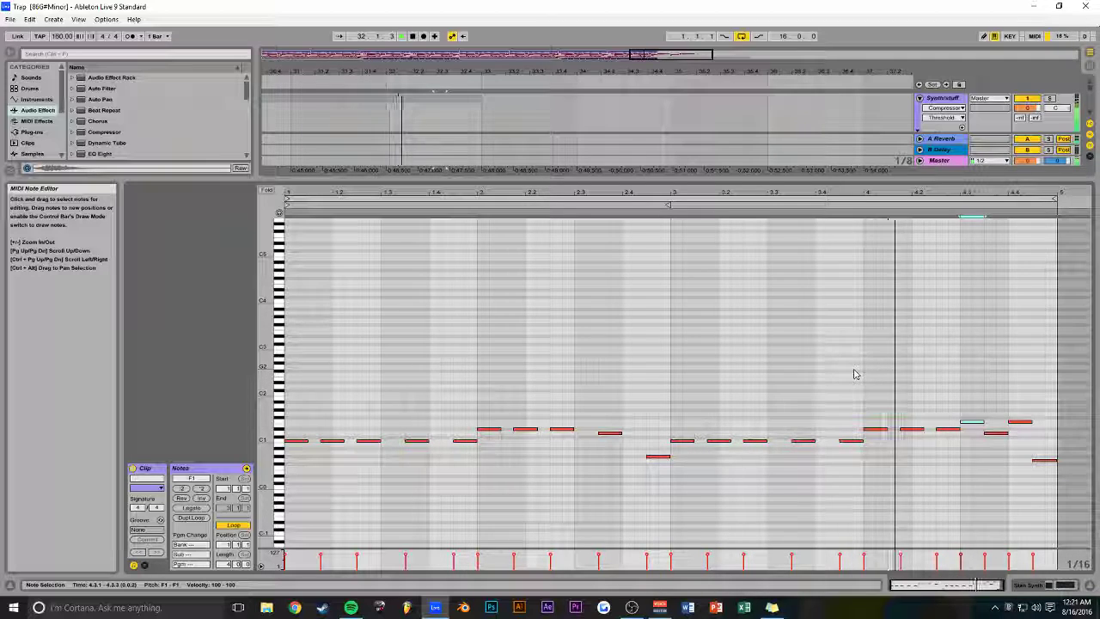
# - Insert an empty MIDI clip on the Stab Synth track from bar 33 to bar 36
pyautogui.moveTo(516, 181); pyautogui.dragTo(516, 430)
pyautogui.scroll(1, 514, 236)
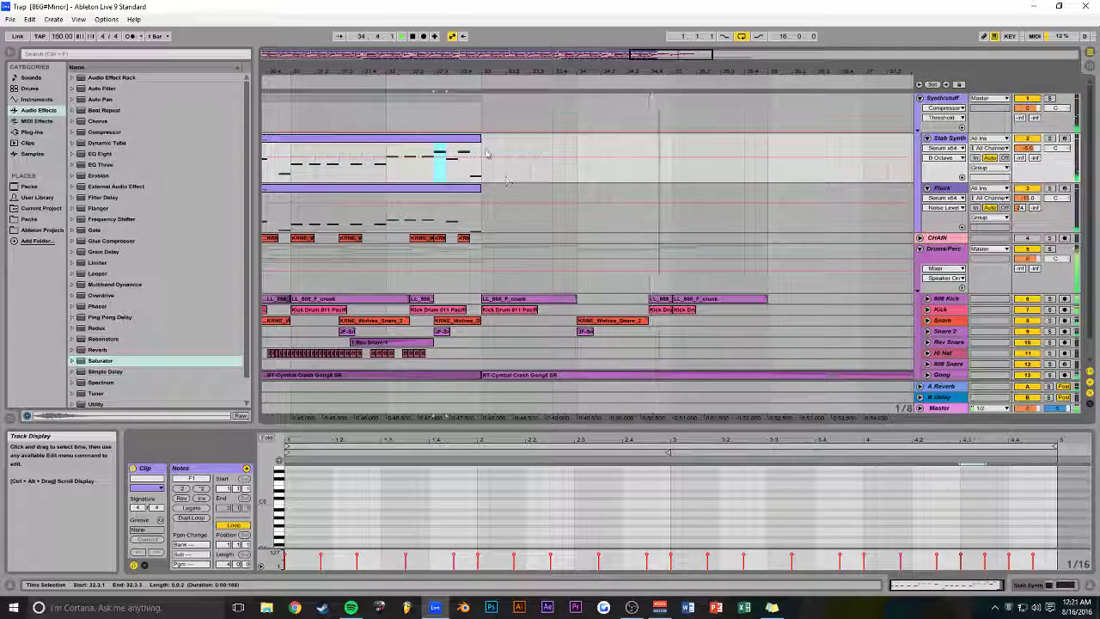
pyautogui.press('space')
pyautogui.click(428, 140)
pyautogui.moveTo(481, 158); pyautogui.dragTo(563, 158)
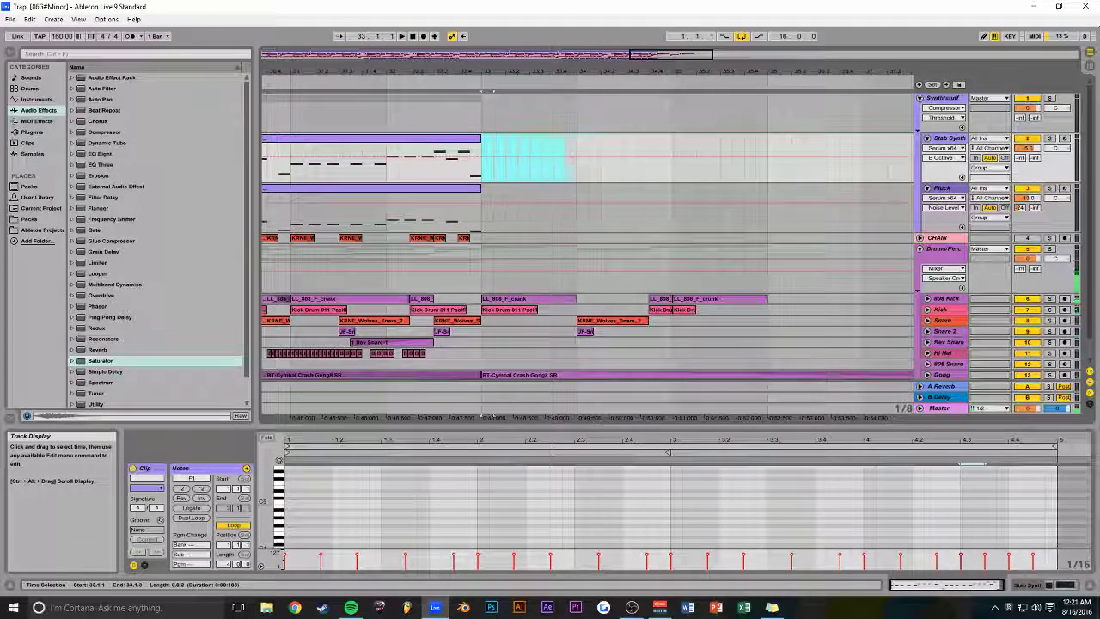
pyautogui.moveTo(781, 170); pyautogui.dragTo(768, 167)
pyautogui.hotkey('ctrl', 'shift', 'm')
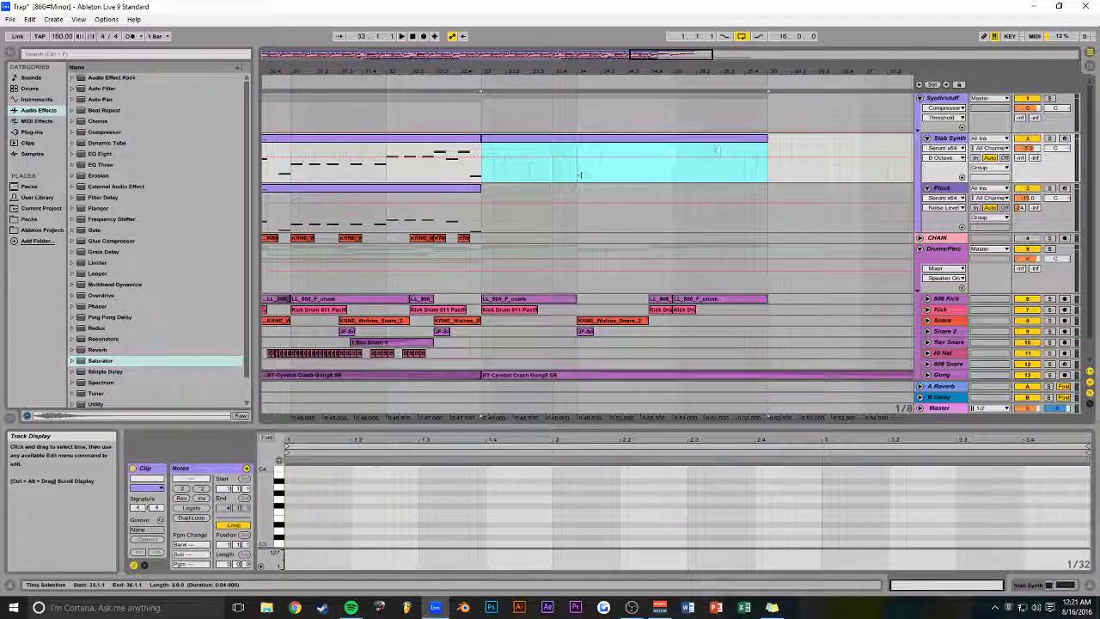
# - Turn on note preview for the new Stab Synth clip and draw a two-beat F1 note at 1.1.1
pyautogui.moveTo(347, 438); pyautogui.dragTo(348, 240)
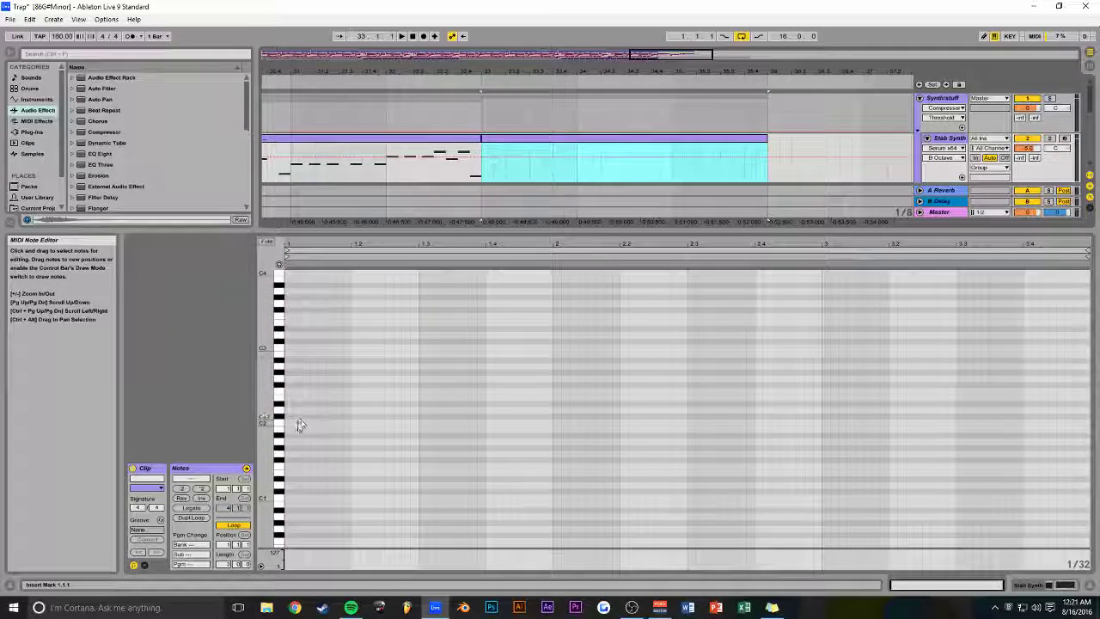
pyautogui.click(281, 361)
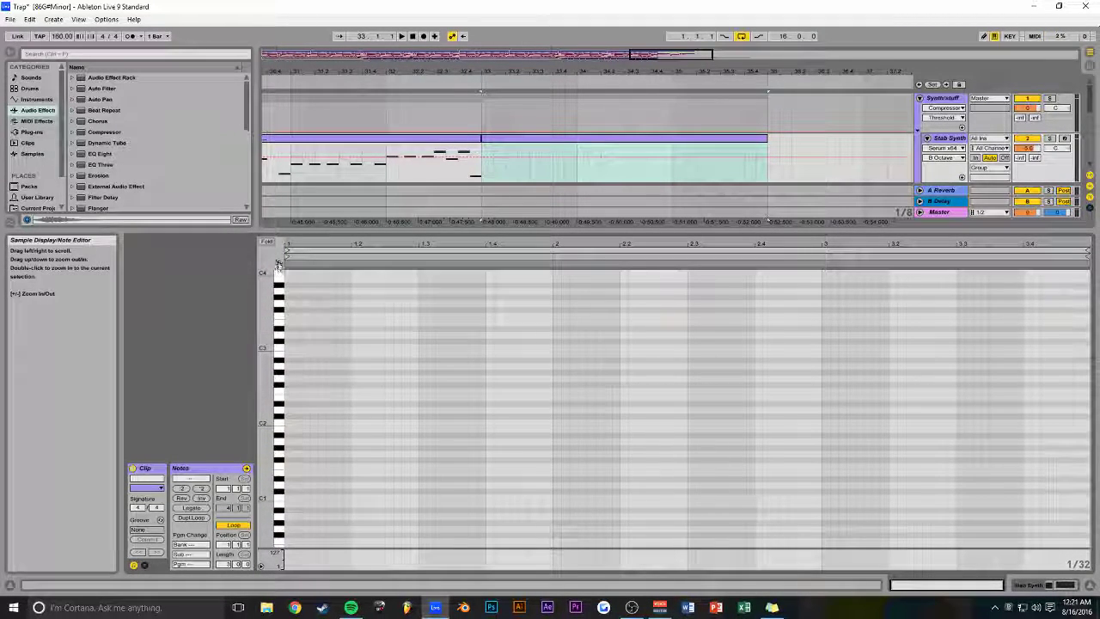
pyautogui.click(289, 466)
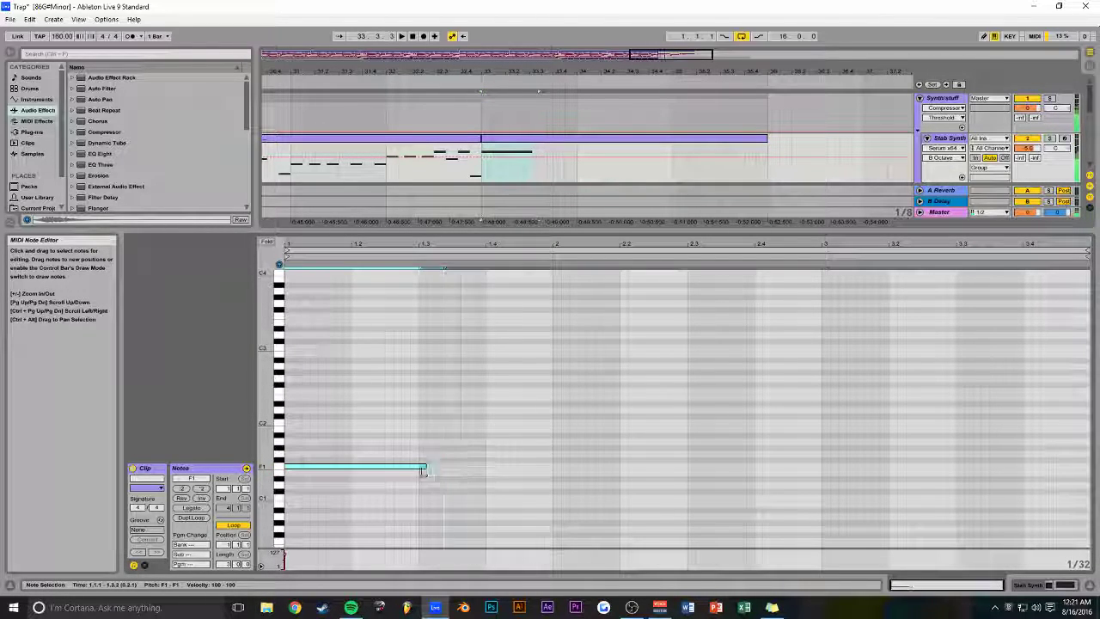
# - Copy the two-beat note to G#1 at 1.4.1, A#1 at 2.3.1 and G#1 at 3.3.1, checking by playback
pyautogui.moveTo(403, 469); pyautogui.dragTo(577, 459)
pyautogui.press('space')
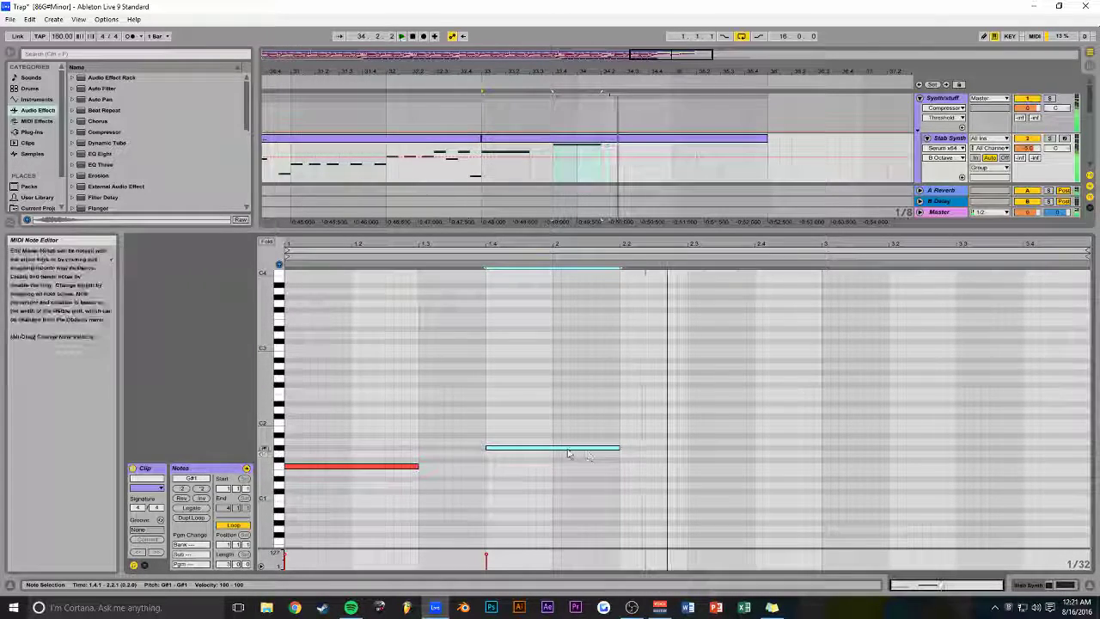
pyautogui.moveTo(564, 448); pyautogui.dragTo(715, 439)
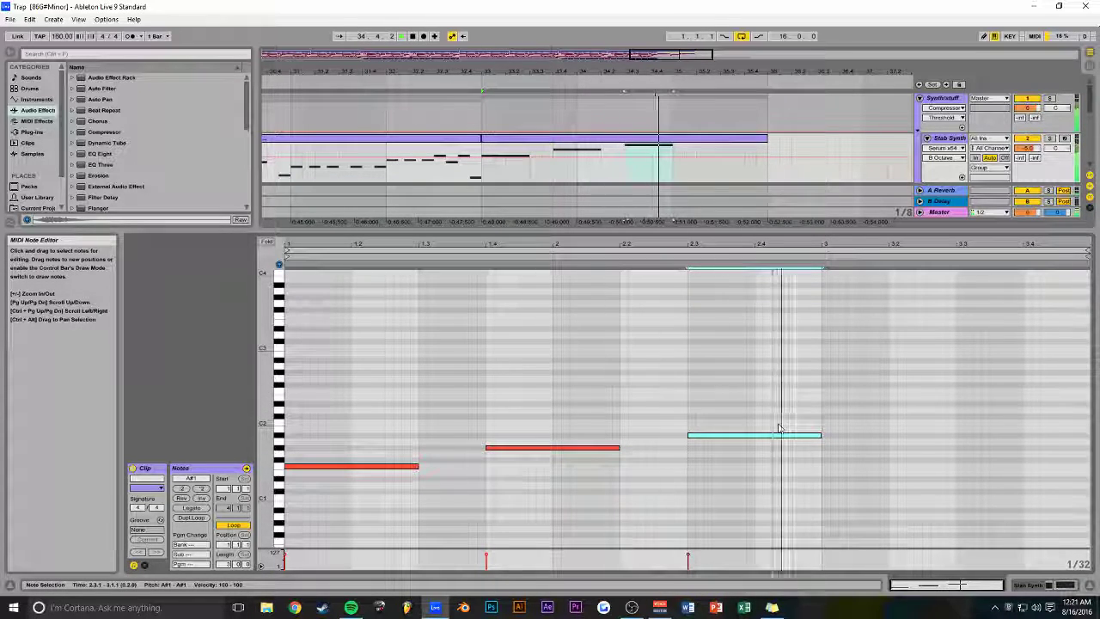
pyautogui.moveTo(775, 440); pyautogui.dragTo(1051, 456)
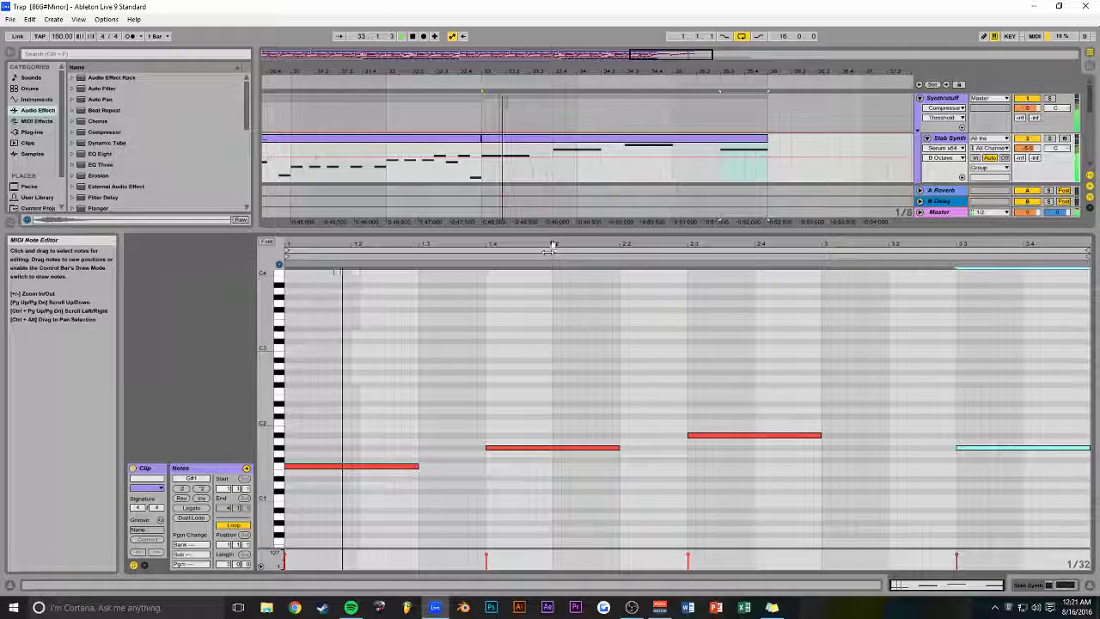
# - Copy CHAIN trigger clips to 33.1.1, 34.1.1, 34.4.1 and 35.1.1 under the closing drum hits, and play from bar 33
pyautogui.moveTo(554, 234); pyautogui.dragTo(573, 446)
pyautogui.moveTo(464, 238); pyautogui.dragTo(678, 238)
pyautogui.click(486, 216)
pyautogui.click(482, 216)
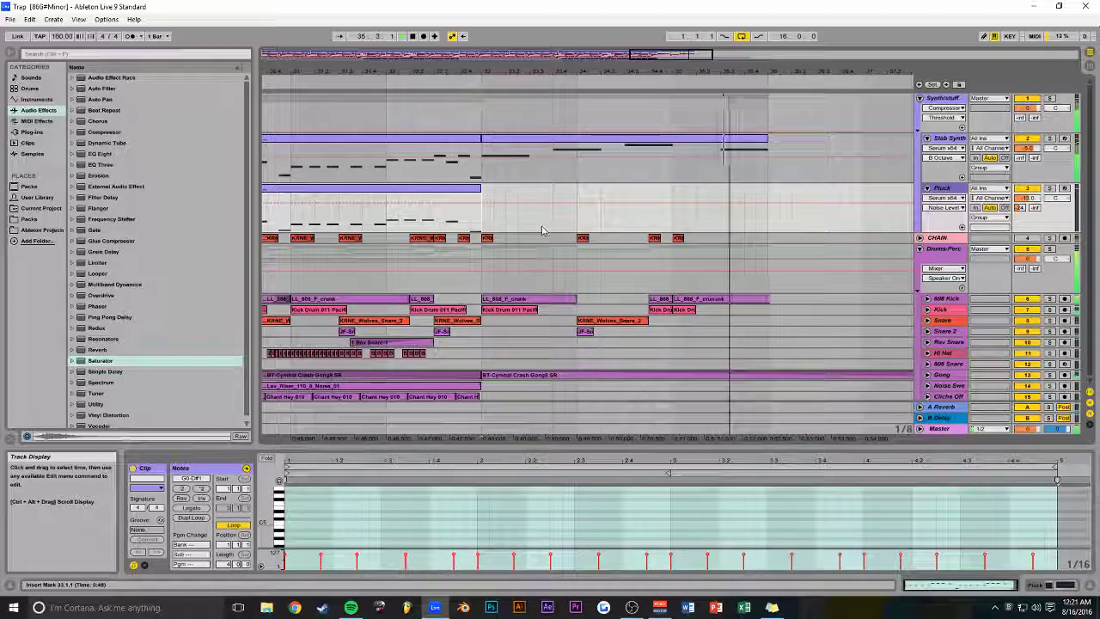
# - Lower the third and fourth notes of the closing Stab Synth clip by an octave to A#0 and G#0, and save the set
pyautogui.click(528, 164)
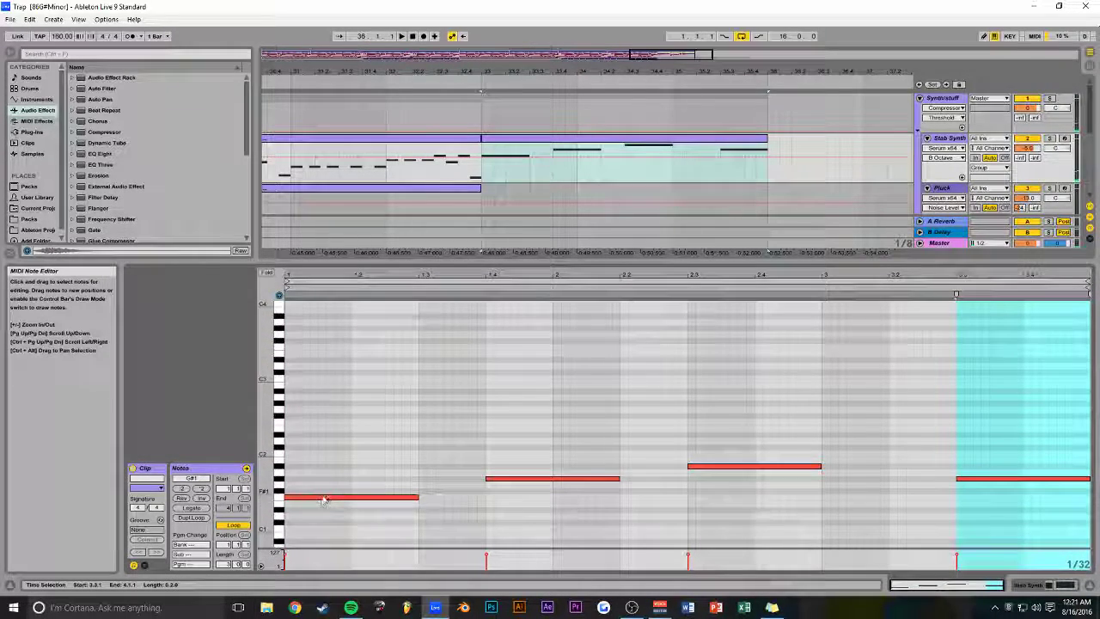
pyautogui.scroll(-2, 501, 469)
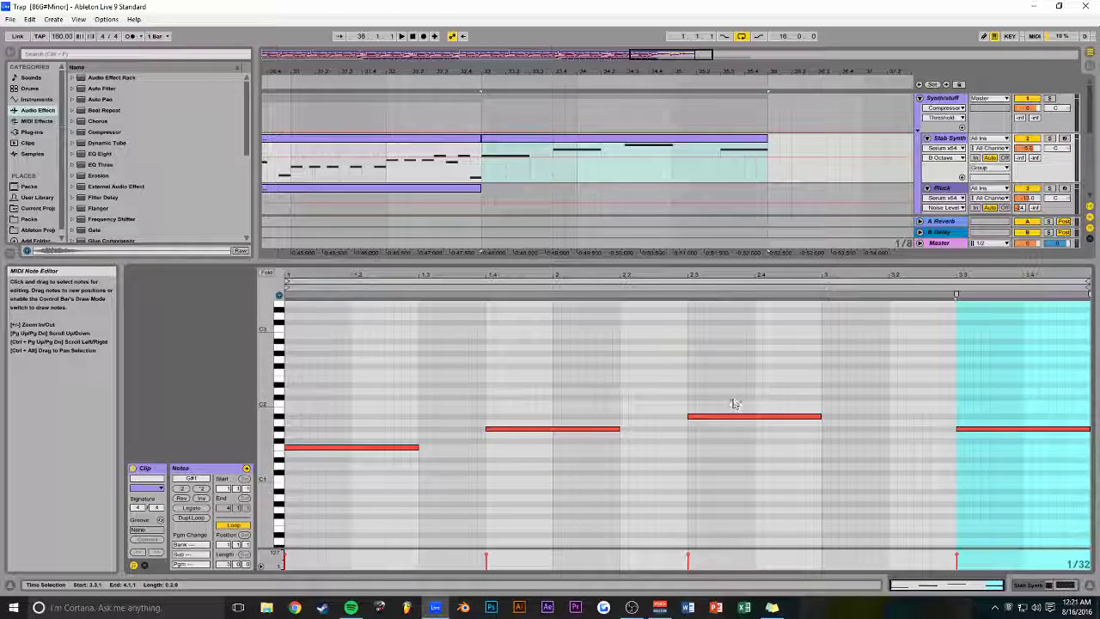
pyautogui.hotkey('shift', 'Down')
pyautogui.press('space')
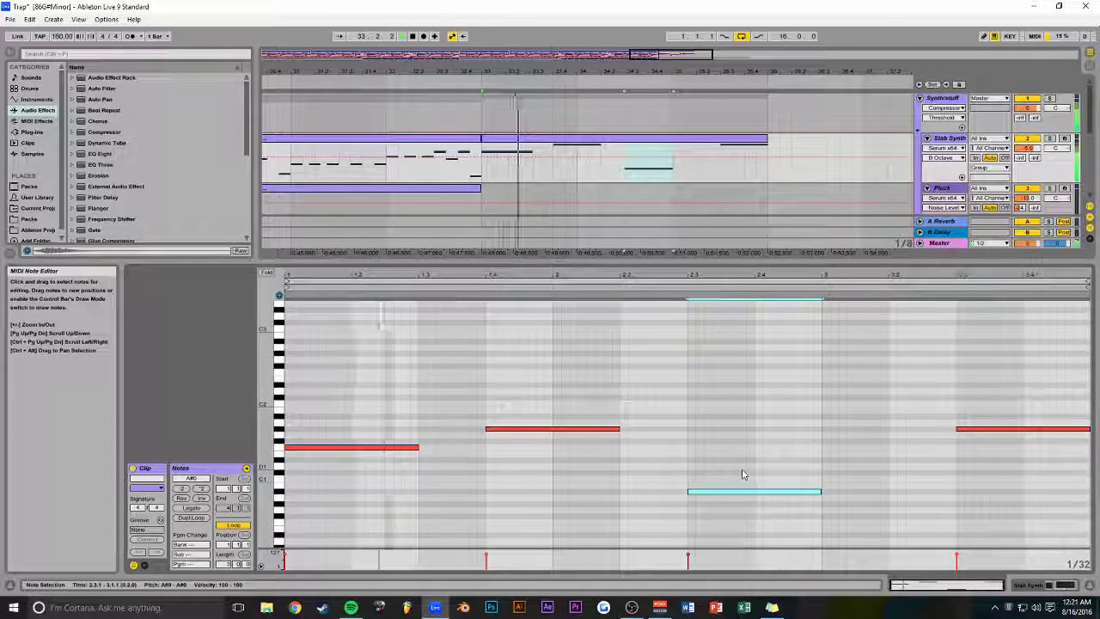
pyautogui.hotkey('ctrl', 's')
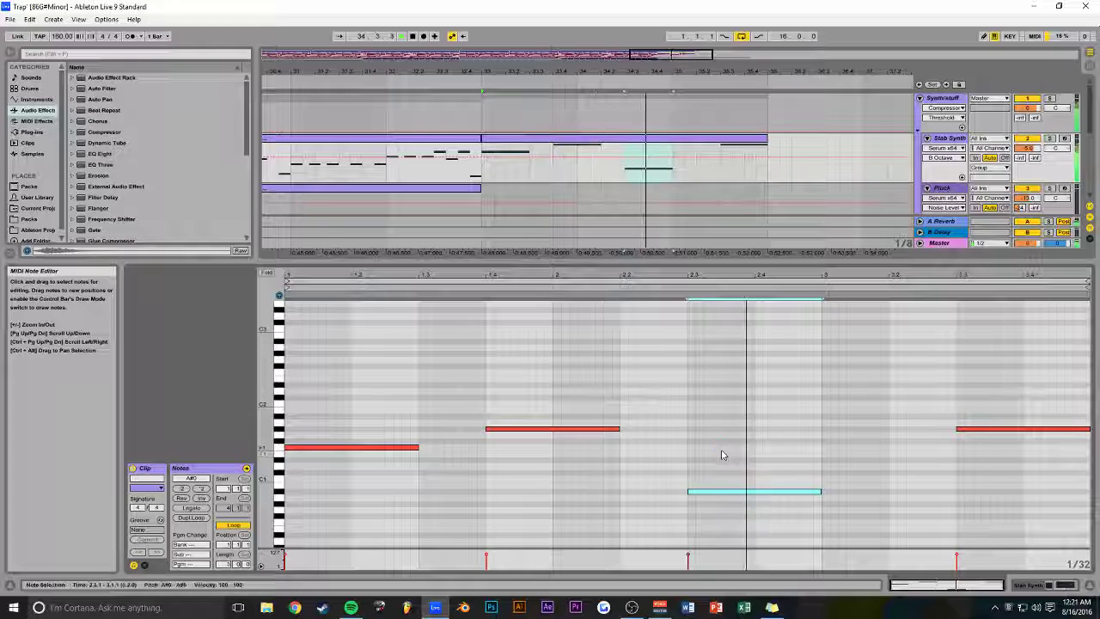
pyautogui.click(1000, 428)
pyautogui.hotkey('shift', 'Down')
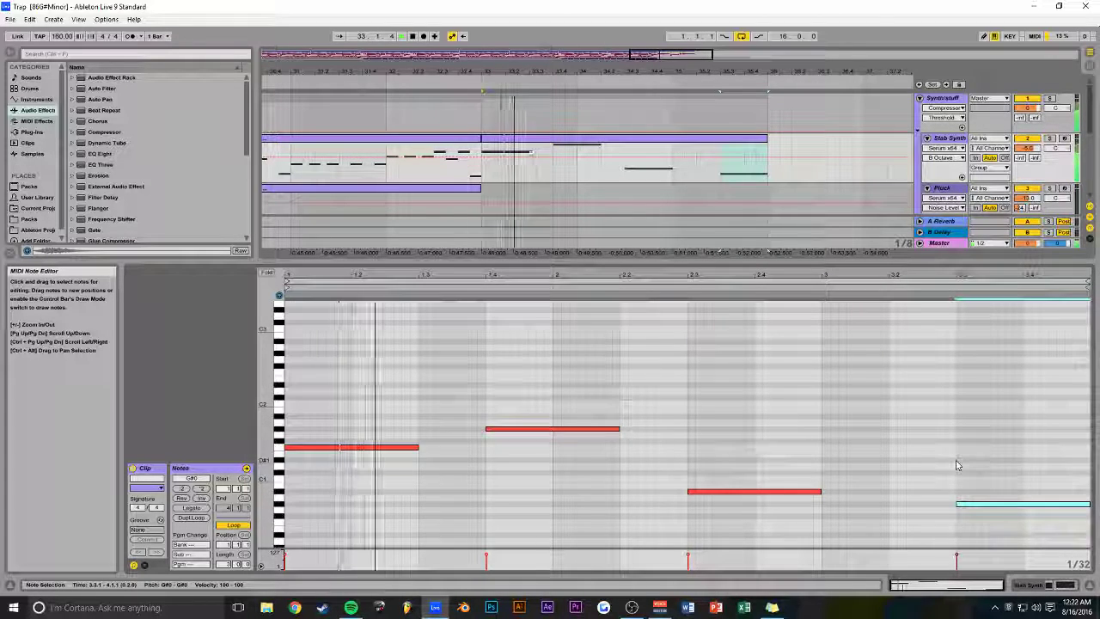
# - Raise the last note of the closing Stab Synth clip an octave to G#1 and copy the clip to the Pluck track at 33.1.1
pyautogui.hotkey('shift', 'Up')
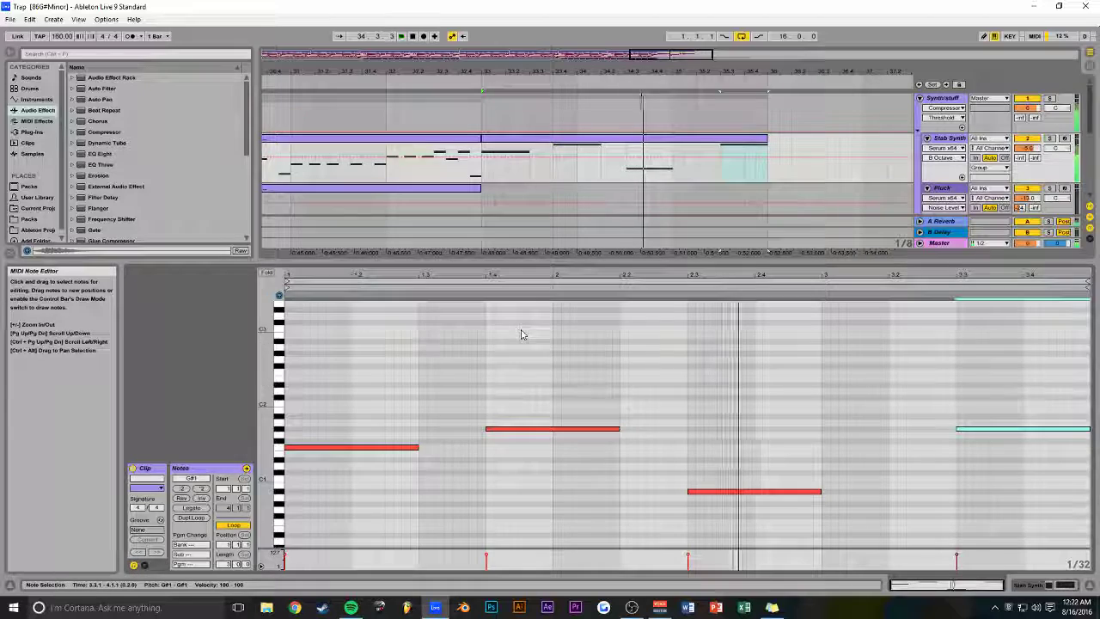
pyautogui.moveTo(601, 262); pyautogui.dragTo(602, 447)
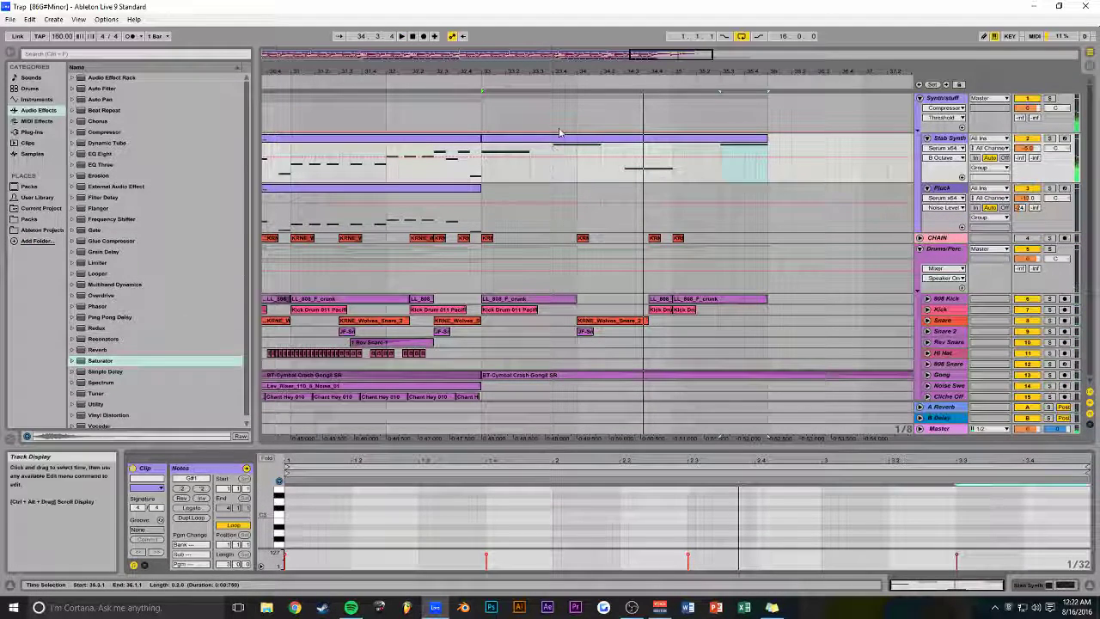
pyautogui.moveTo(559, 134); pyautogui.dragTo(543, 182)
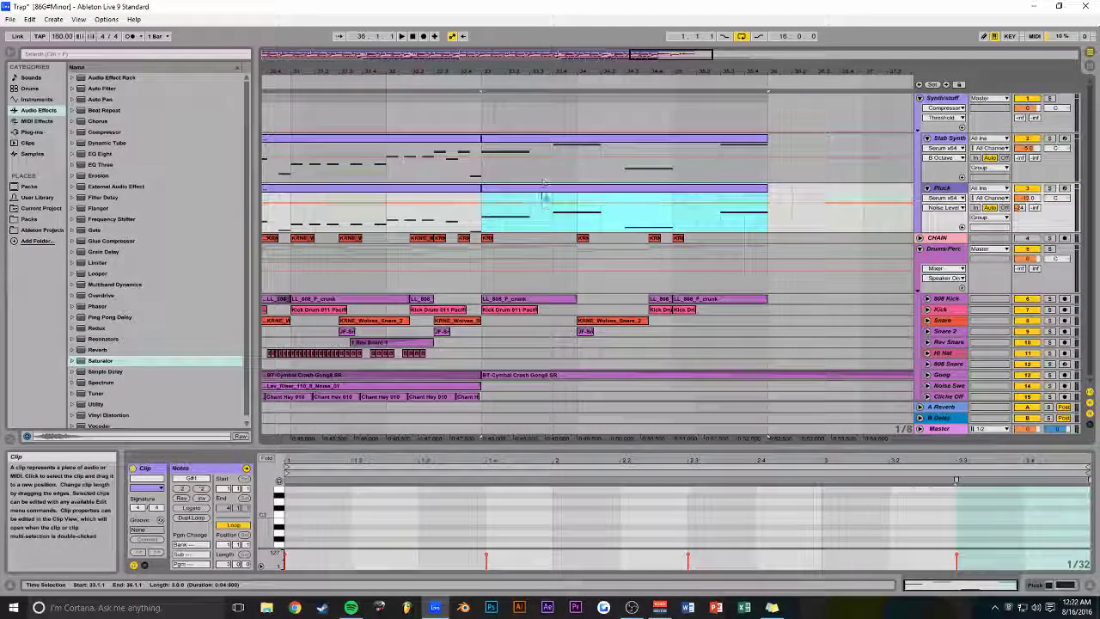
# - Solo the Pluck track, raise all notes of its closing clip by an octave, and save the set
pyautogui.click(1049, 188)
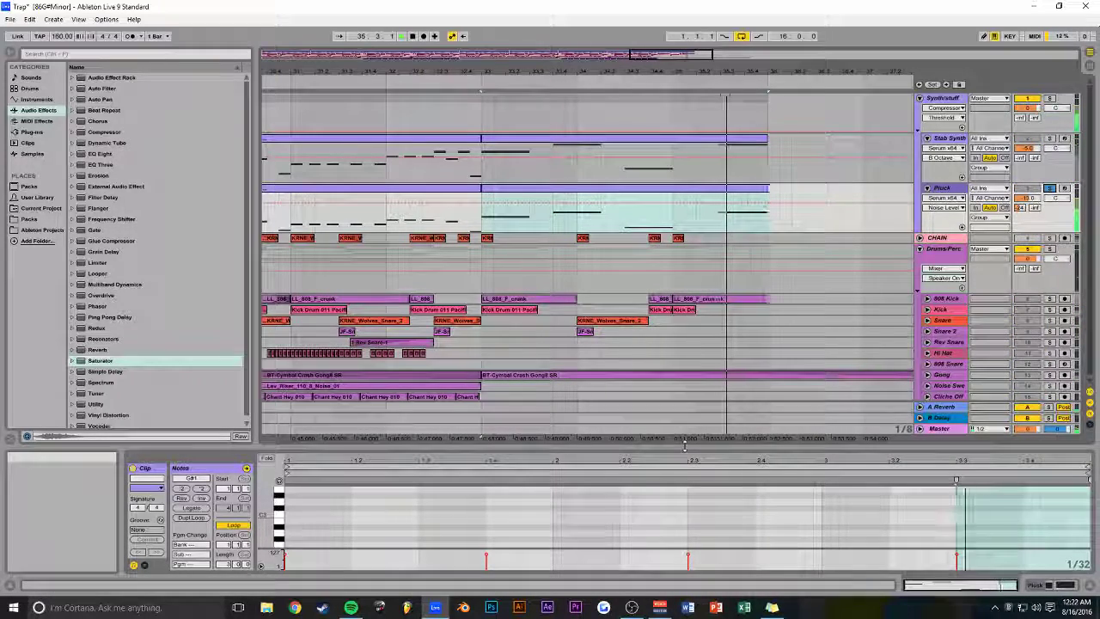
pyautogui.moveTo(685, 444); pyautogui.dragTo(684, 191)
pyautogui.moveTo(994, 301); pyautogui.dragTo(318, 441)
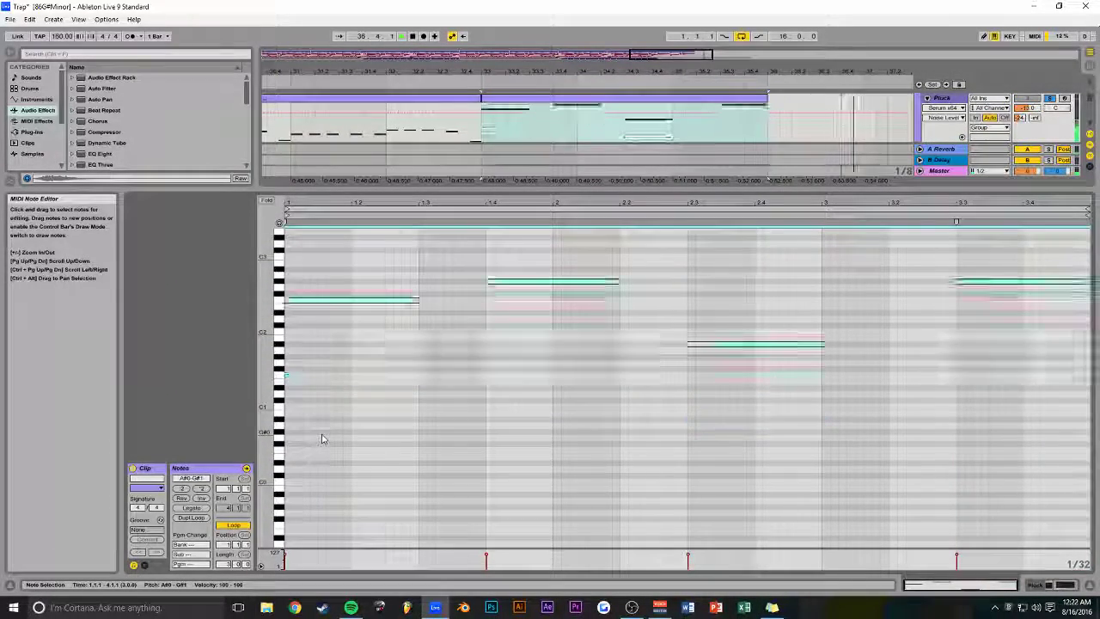
pyautogui.hotkey('ctrl', 's')
# - Unsolo the Pluck track and play the transition into the closing section from 32.2.1
pyautogui.moveTo(464, 191); pyautogui.dragTo(569, 485)
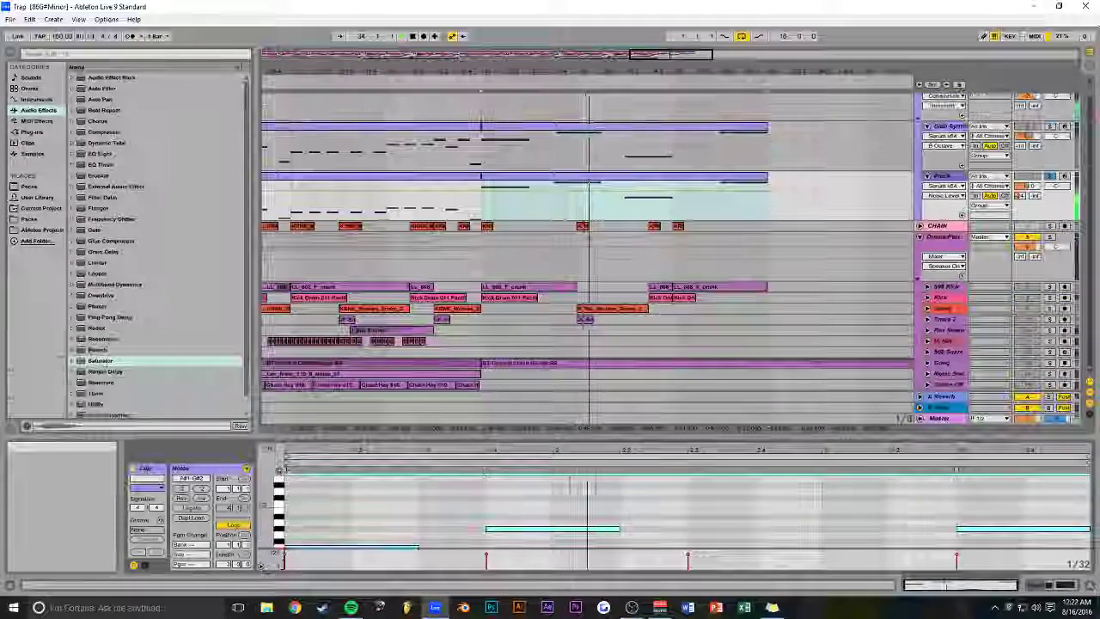
pyautogui.click(409, 255)
pyautogui.press('space')
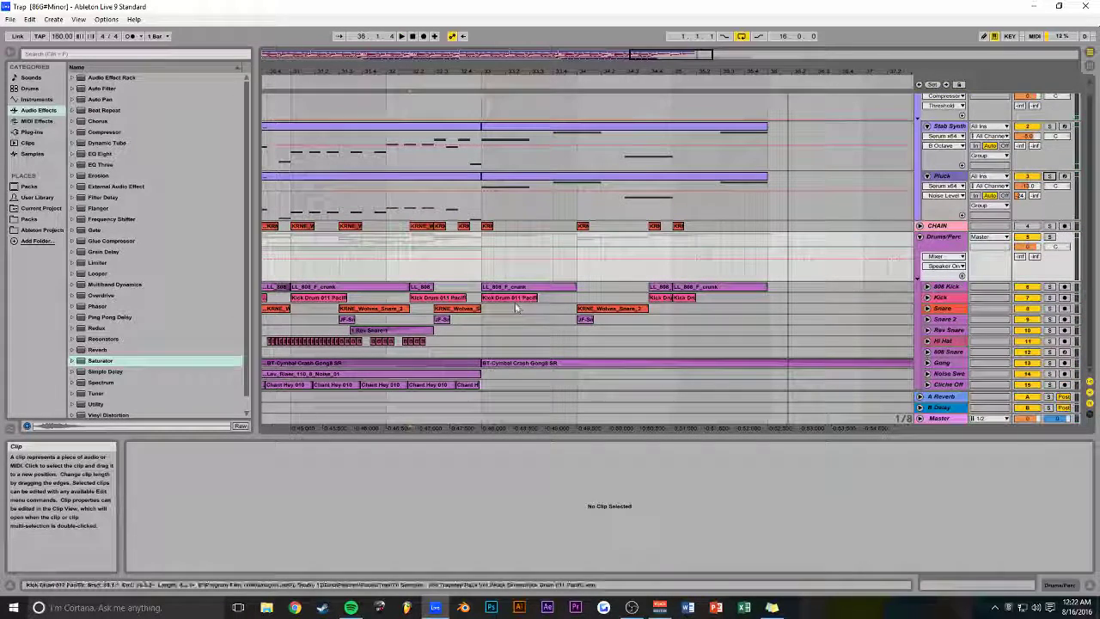
pyautogui.press('space')
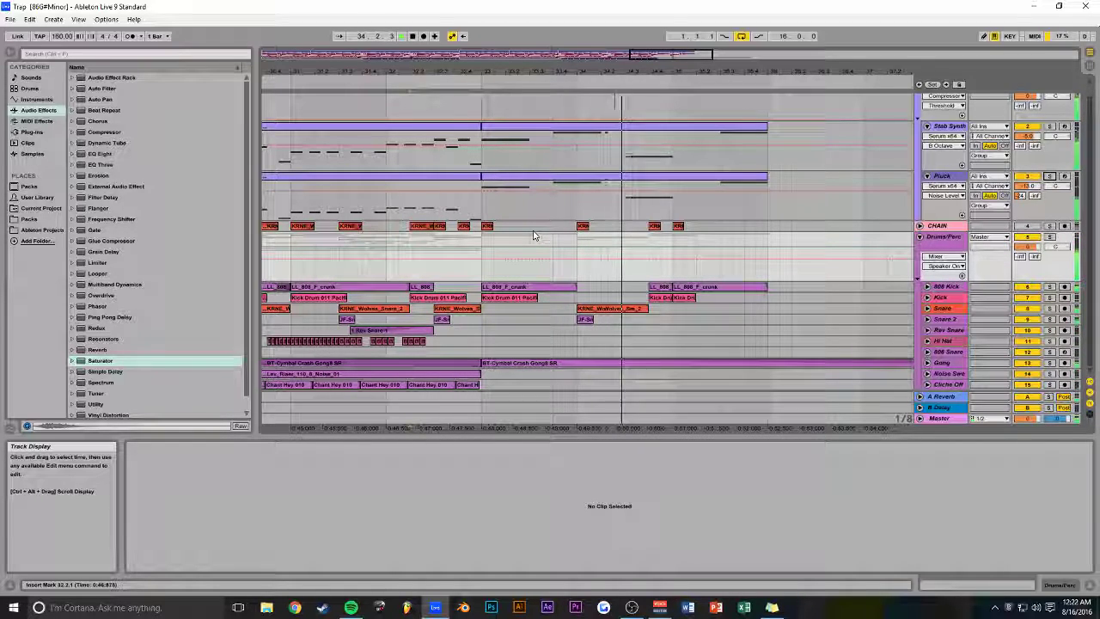
pyautogui.press('space')
# - Copy the two snare clips to 36.1.1 and the 808 and kick clips to 36.1.1 and 36.3.1, and play from bar 36
pyautogui.click(611, 308)
pyautogui.keyDown('shift'); pyautogui.click(585, 319); pyautogui.keyUp('shift')
pyautogui.moveTo(617, 319); pyautogui.dragTo(687, 295)
pyautogui.hotkey('ctrl', 'd')
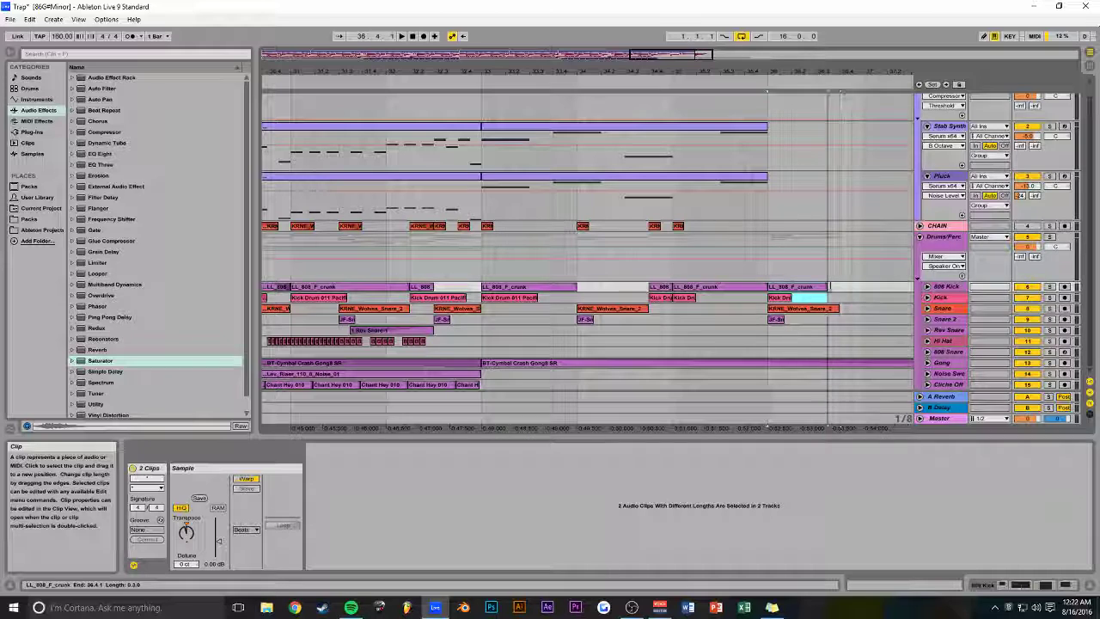
pyautogui.click(766, 273)
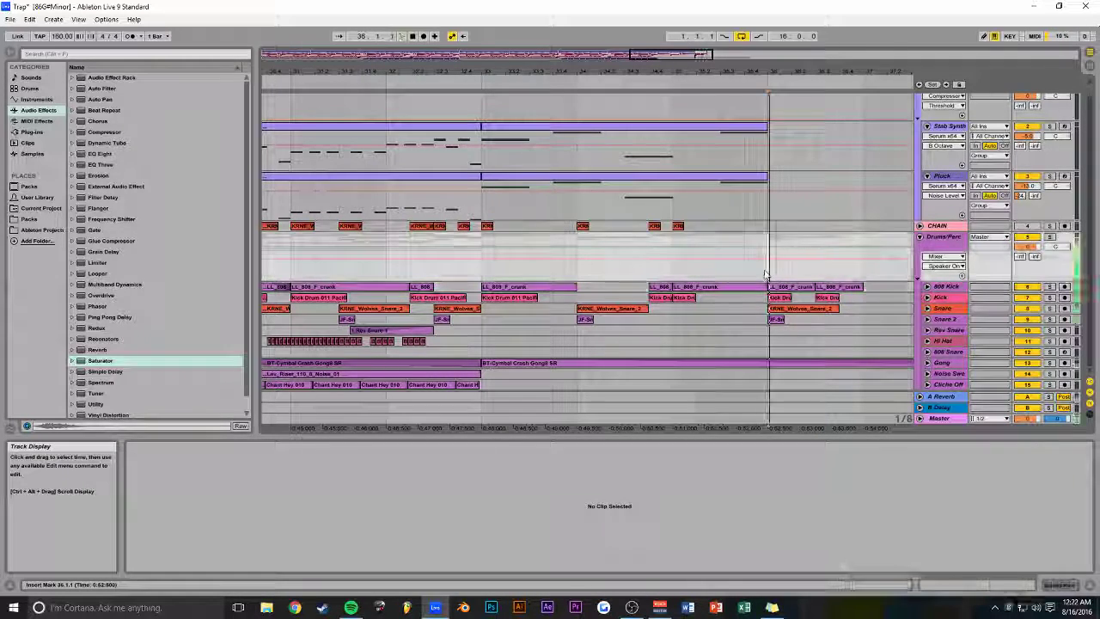
# - Copy CHAIN trigger clips to 36.1.1 and 36.3.1 under the new kicks, save the set, and play from bar 33
pyautogui.click(676, 238)
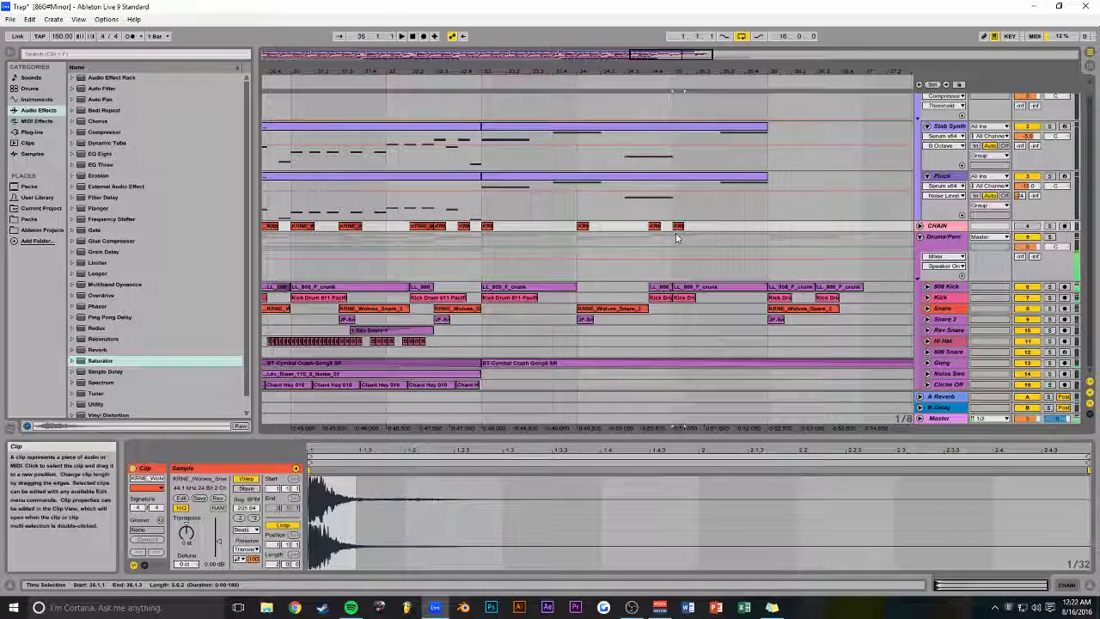
pyautogui.click(820, 225)
pyautogui.hotkey('ctrl', 'v')
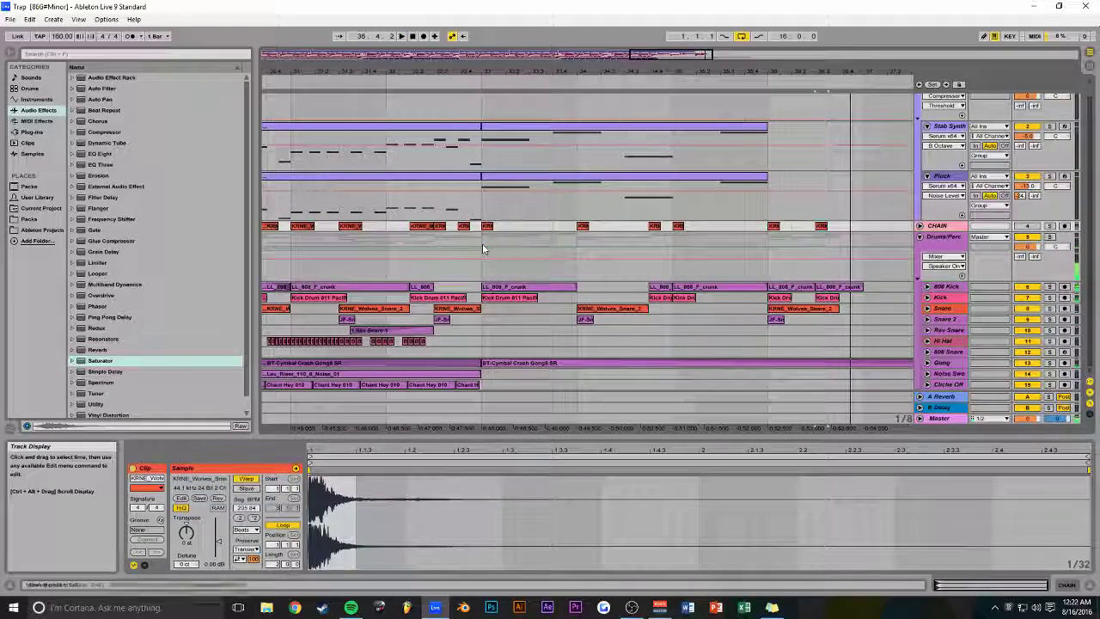
pyautogui.click(496, 241)
# - Duplicate the 808, kick and both snare tracks' clips from 33.1.1 to 37.1.1 into the following four bars
pyautogui.moveTo(660, 56); pyautogui.dragTo(560, 49)
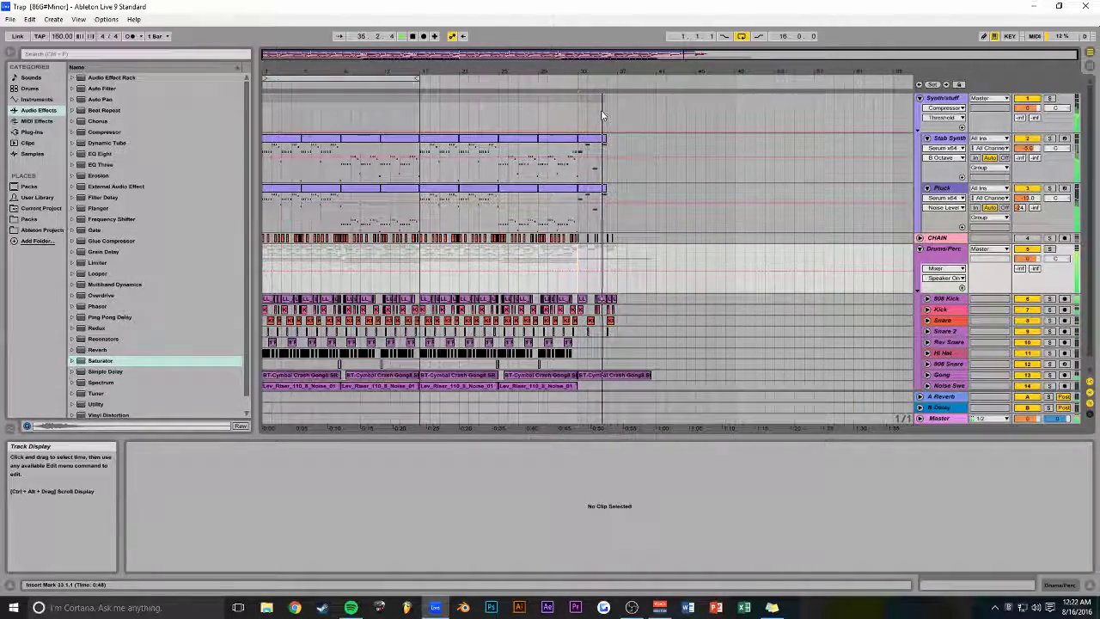
pyautogui.moveTo(625, 77); pyautogui.dragTo(599, 146)
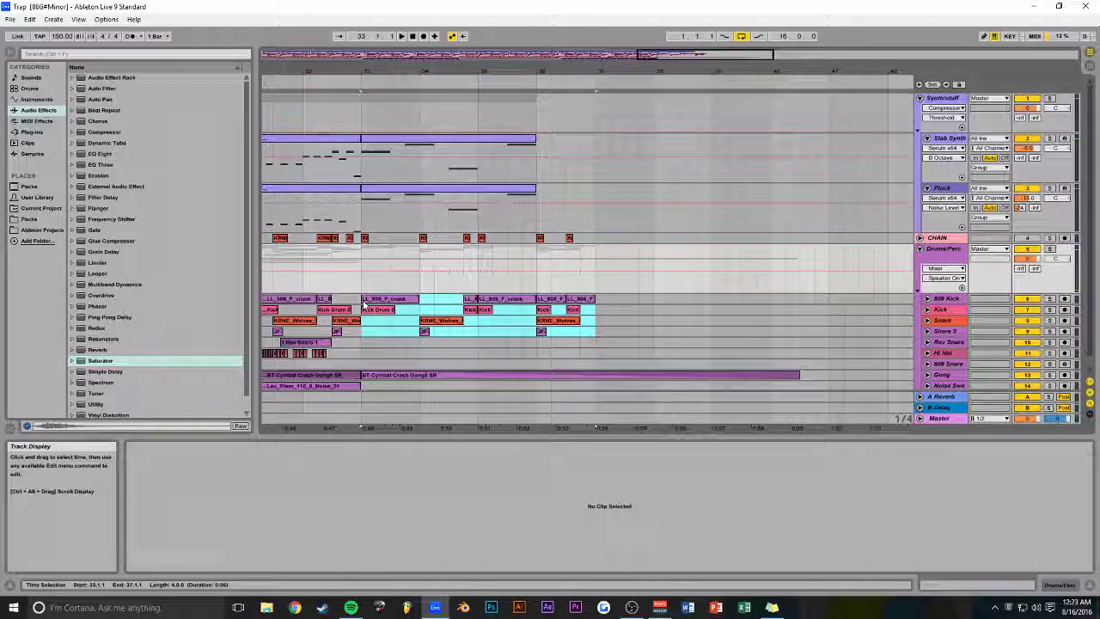
pyautogui.hotkey('ctrl', 'd')
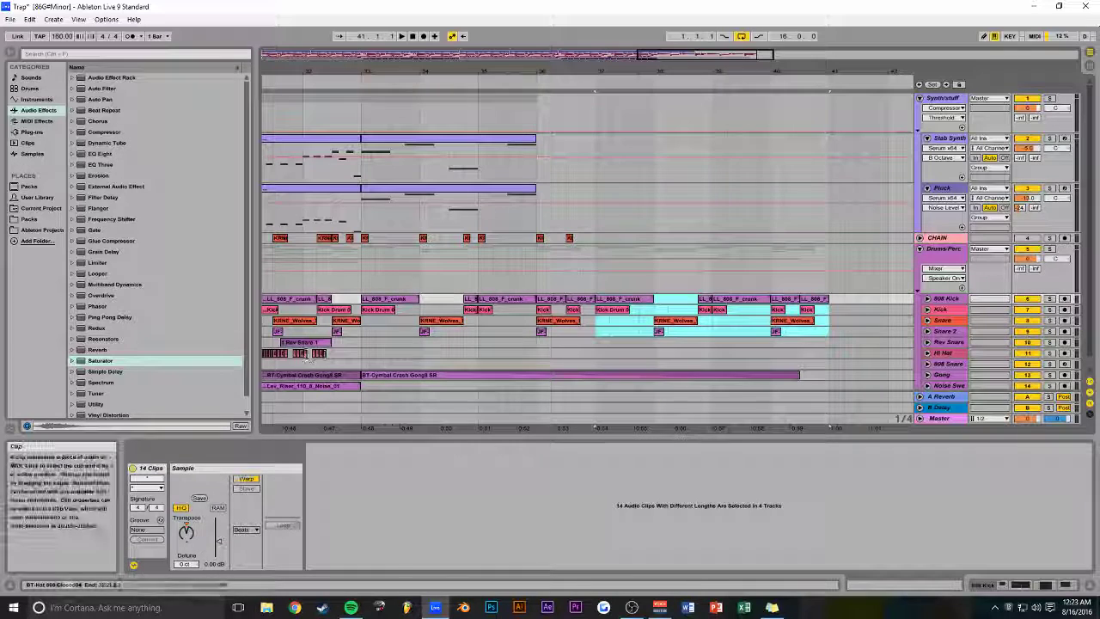
# - Copy a closed hi-hat clip to 33.1.1 on the Hi Hat track and repeat it as triplets until bar 33 is filled
pyautogui.click(291, 358)
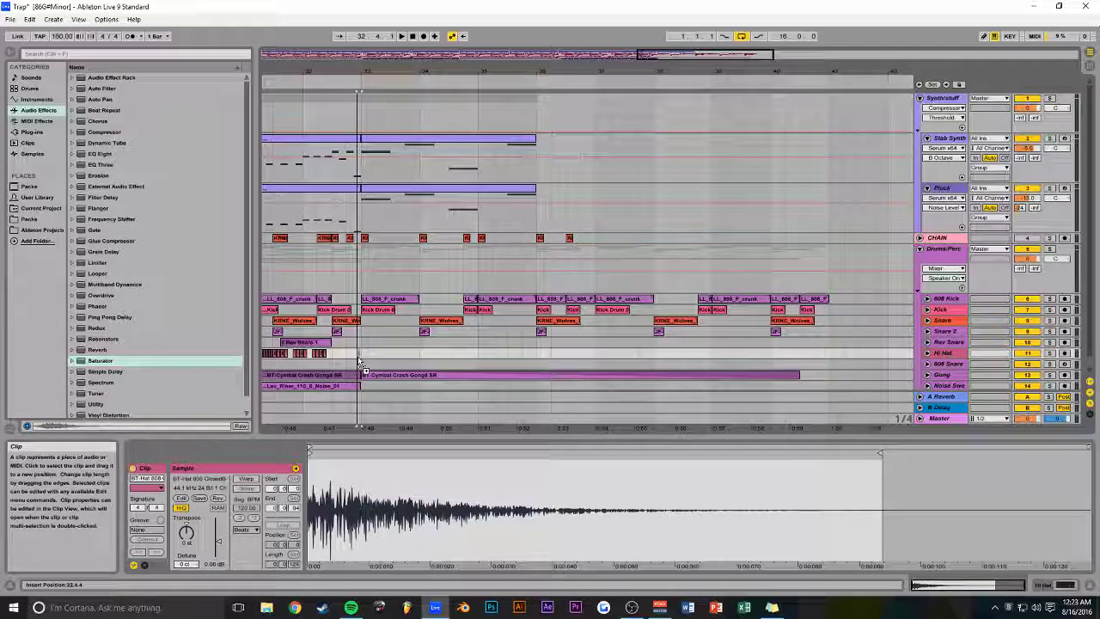
pyautogui.moveTo(653, 54); pyautogui.dragTo(640, 64)
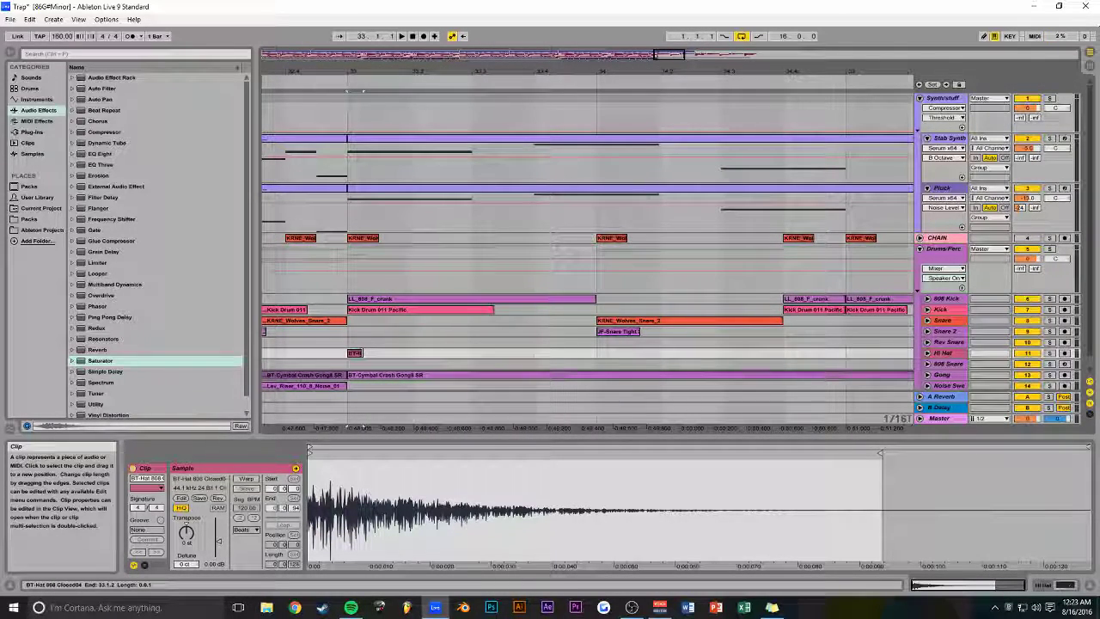
pyautogui.moveTo(361, 353); pyautogui.dragTo(367, 353)
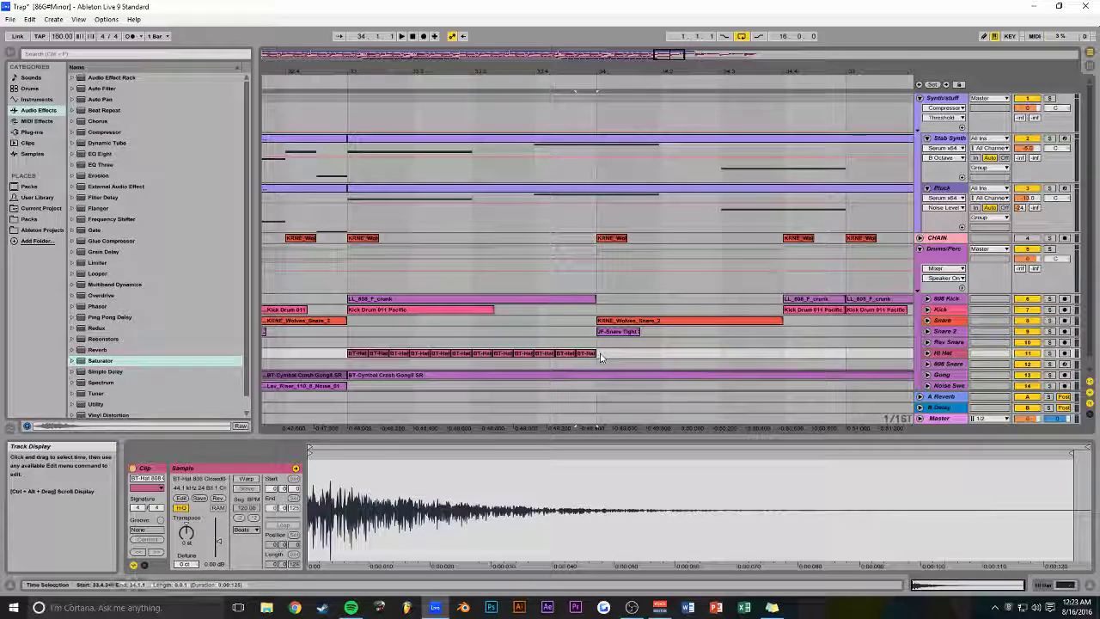
# - Duplicate the bar of triplet hi-hats up to 41.1.1, removing the surplus copy past the drums, and save the set
pyautogui.hotkey('ctrl', 'd')
pyautogui.hotkey('ctrl', 'd')
pyautogui.hotkey('ctrl', 'd')
pyautogui.hotkey('ctrl', 'd')
pyautogui.hotkey('ctrl', 'd')
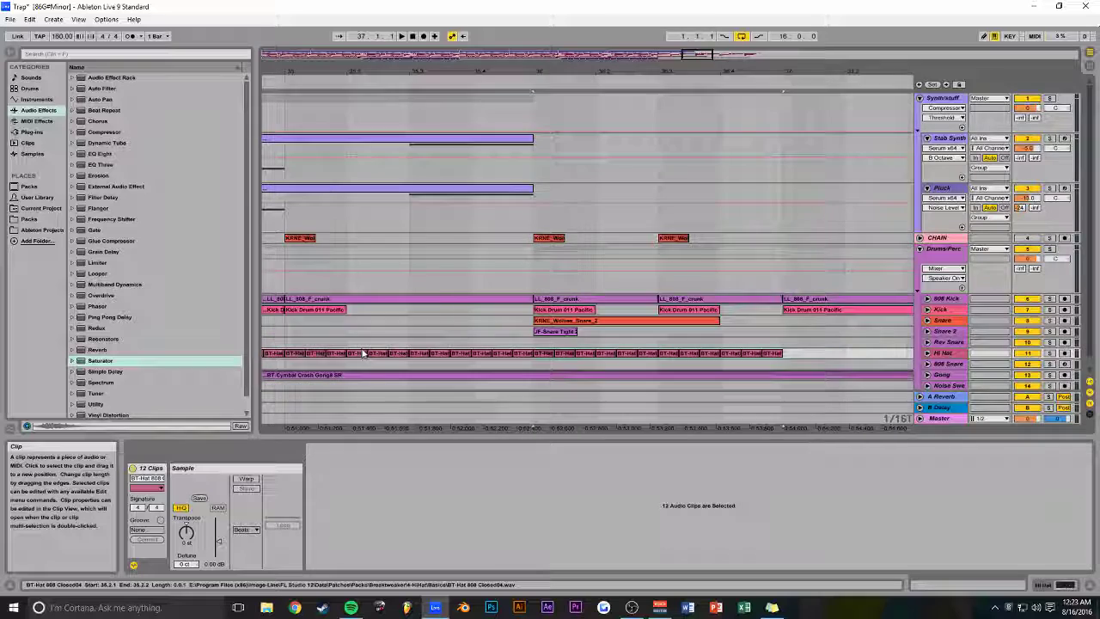
pyautogui.hotkey('ctrl', 'd')
pyautogui.hotkey('ctrl', 'd')
pyautogui.hotkey('ctrl', 'd')
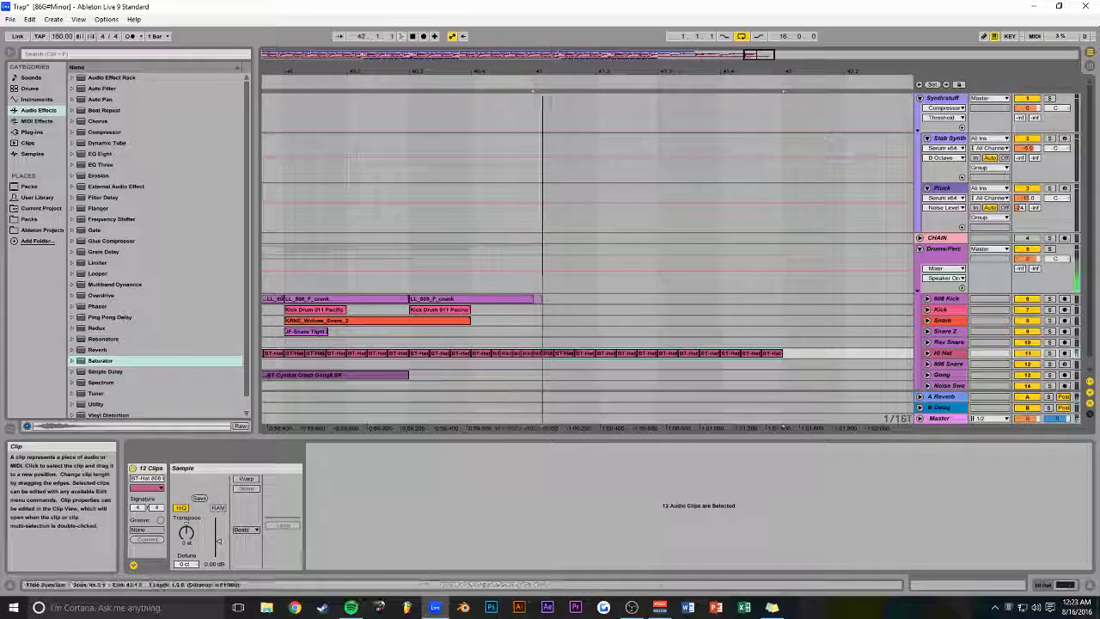
pyautogui.click(711, 348)
pyautogui.hotkey('ctrl', 'z')
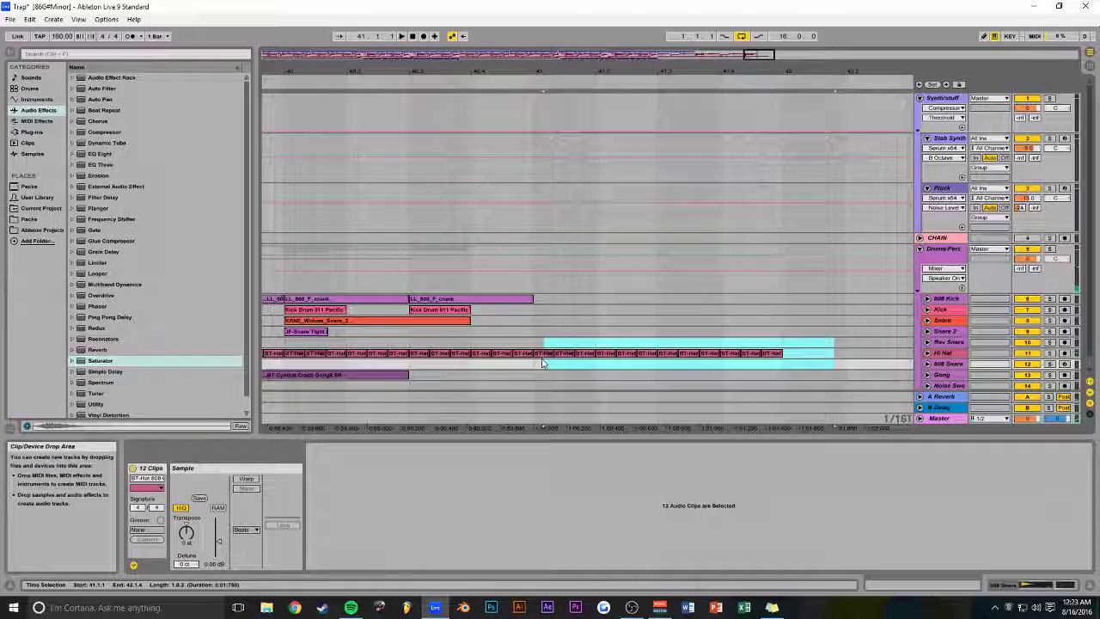
pyautogui.hotkey('ctrl', 'z')
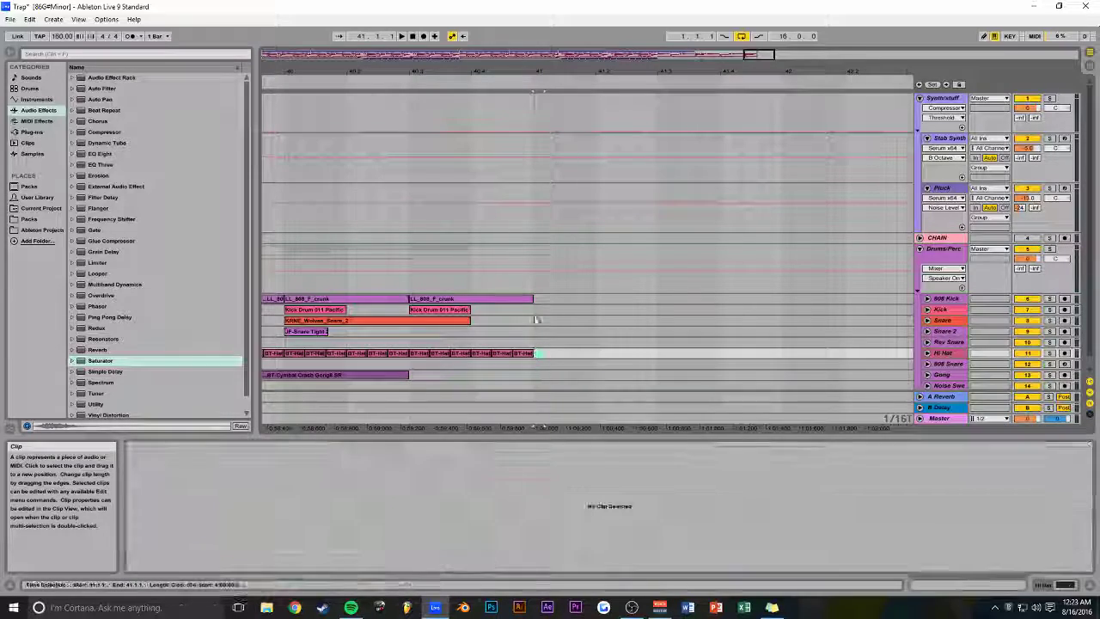
pyautogui.moveTo(765, 65); pyautogui.dragTo(772, 90)
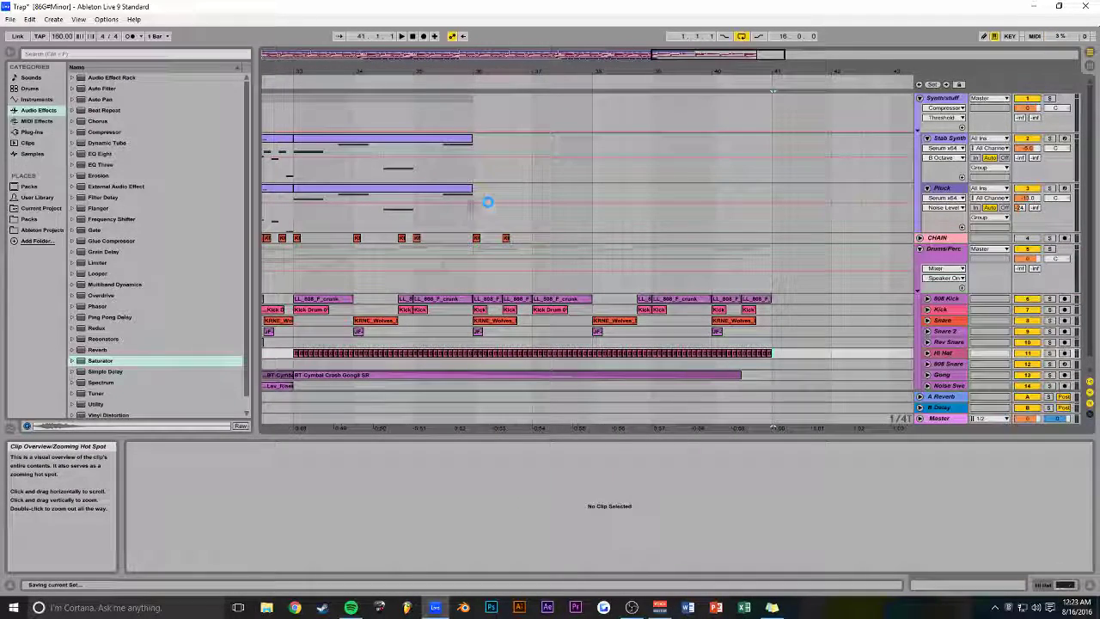
# - Play the closing section from bar 33 to check it with the hi-hats
pyautogui.moveTo(700, 70); pyautogui.dragTo(550, 62)
pyautogui.click(450, 258)
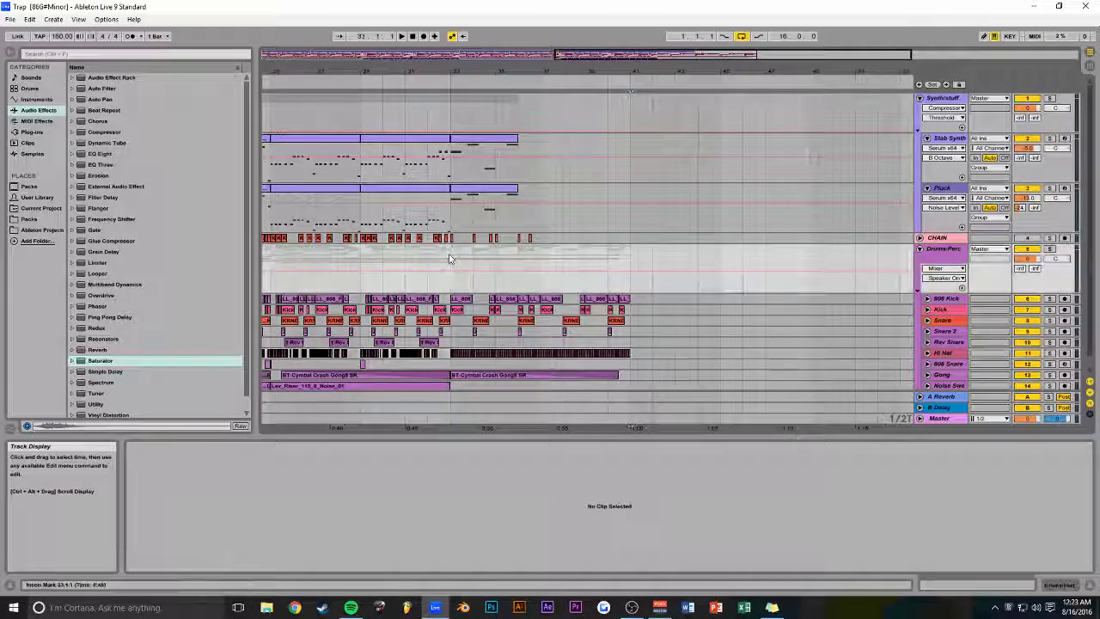
pyautogui.moveTo(608, 55); pyautogui.dragTo(552, 175)
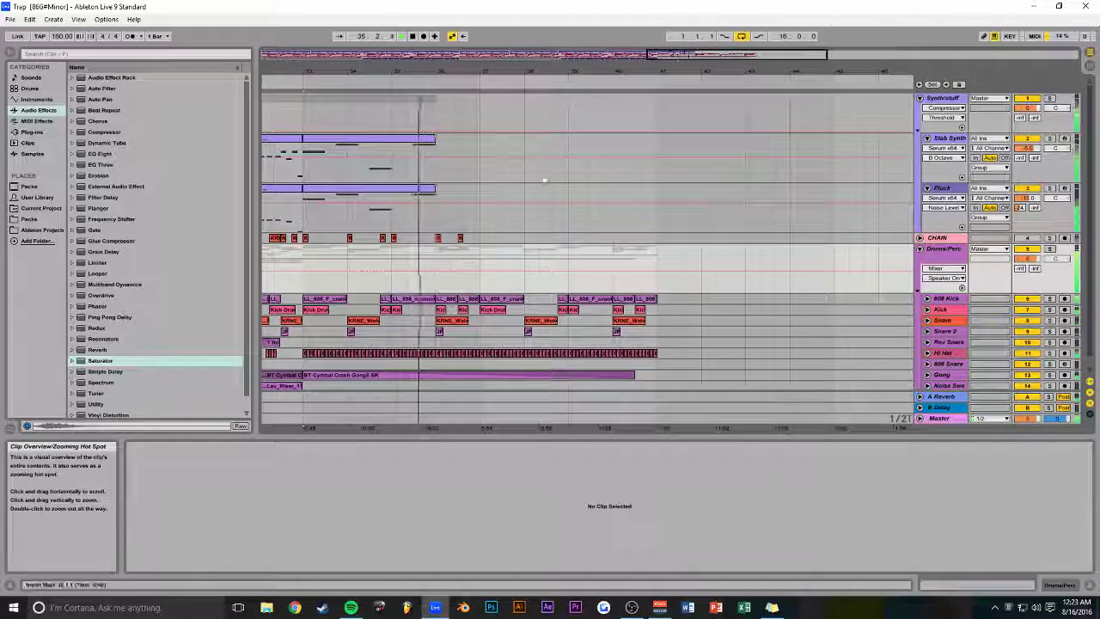
# - Lengthen the closing Stab Synth clip and its loop to four bars, ending at 37.1.1, and delete the closing Pluck clip
pyautogui.click(423, 139)
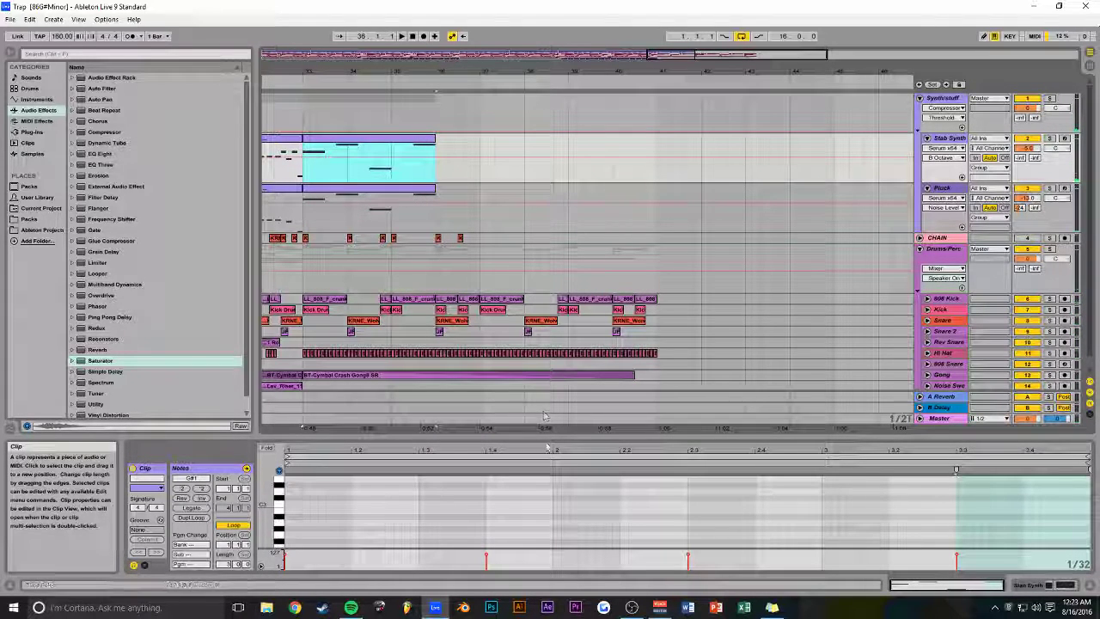
pyautogui.moveTo(545, 436); pyautogui.dragTo(538, 216)
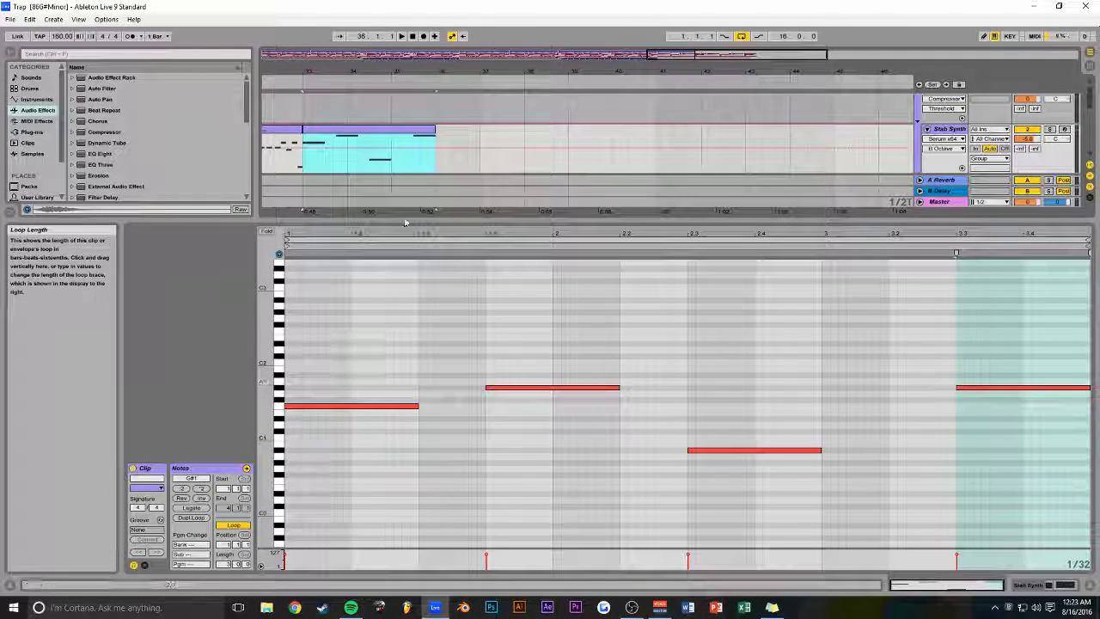
pyautogui.click(262, 554)
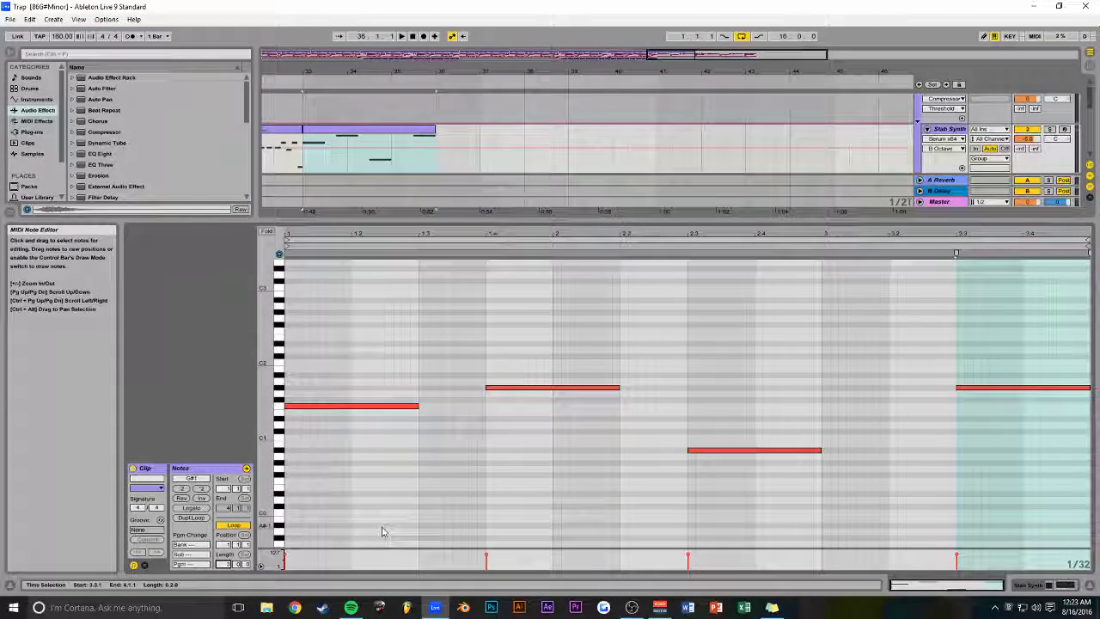
pyautogui.press('-')
pyautogui.moveTo(434, 128); pyautogui.dragTo(479, 129)
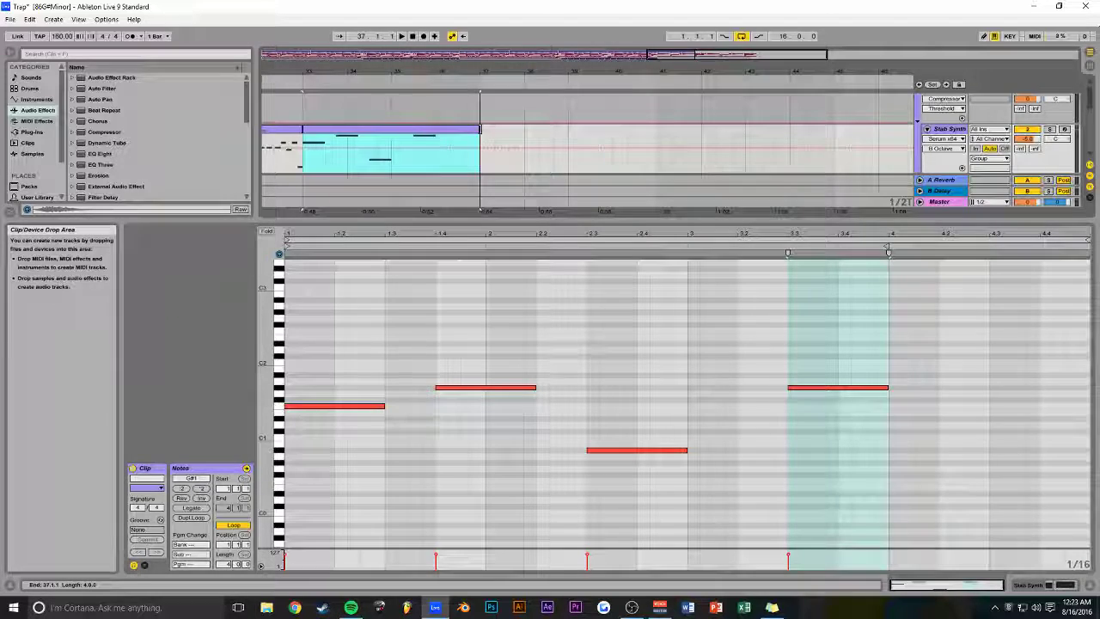
pyautogui.scroll(-2, 498, 140)
pyautogui.click(417, 168)
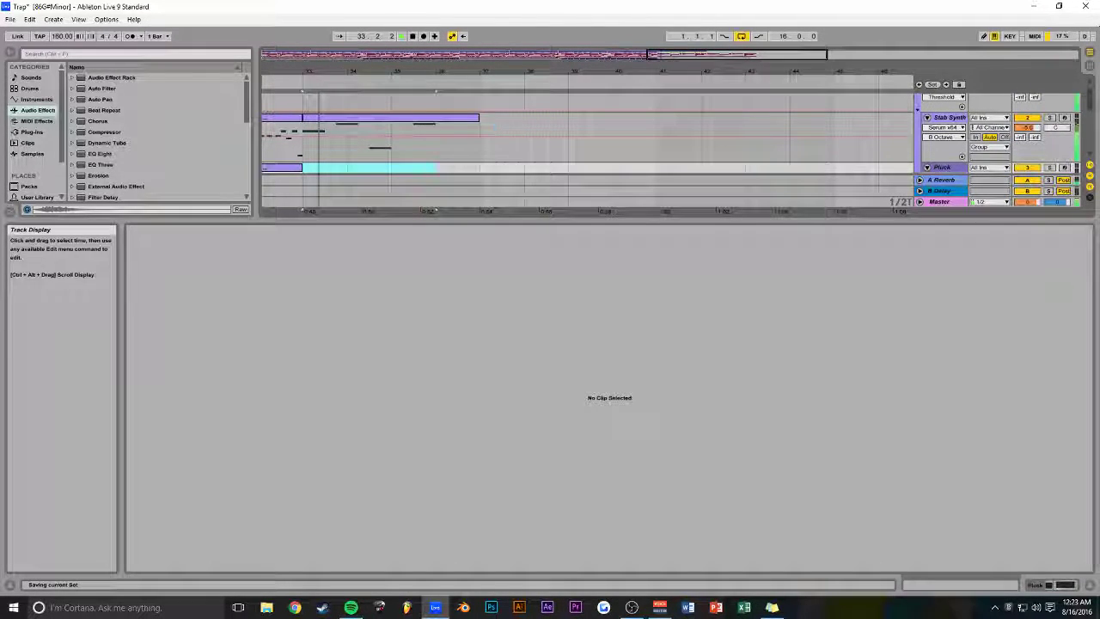
# - Copy the last Stab Synth note to C#1 at 4.1.1 and C1 at 4.3.1, and play the clip from bar 33
pyautogui.click(443, 119)
pyautogui.click(834, 388)
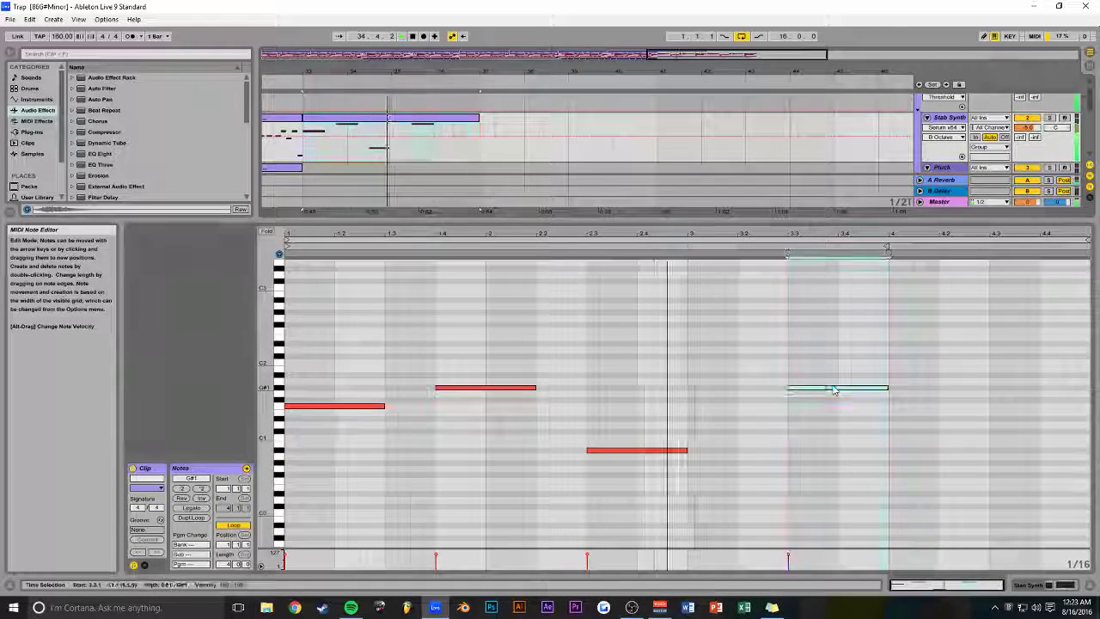
pyautogui.moveTo(821, 395); pyautogui.dragTo(921, 432)
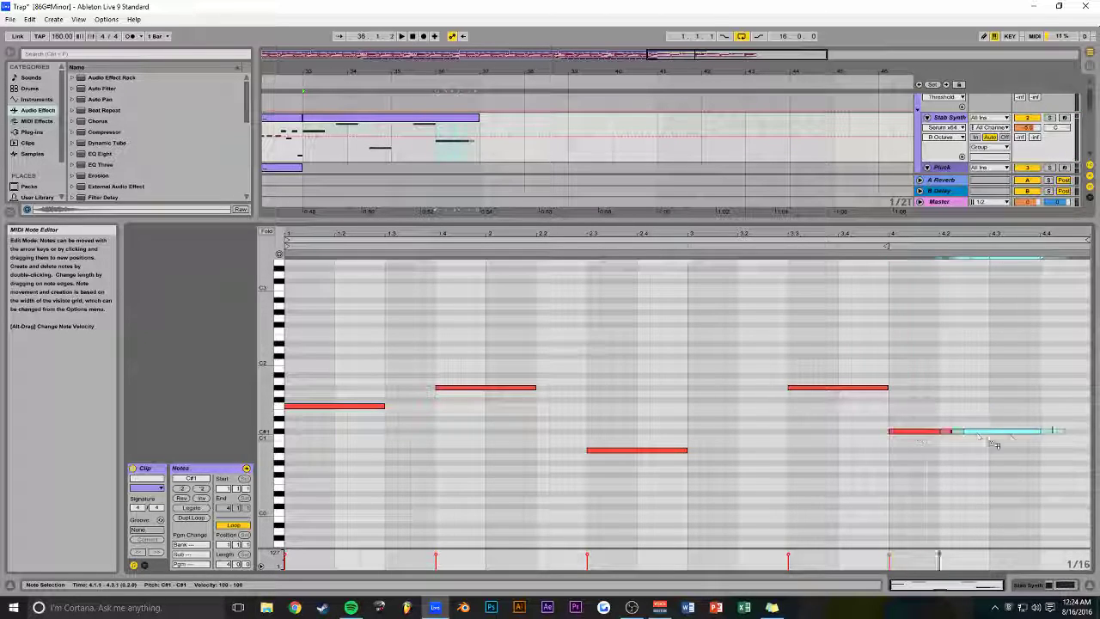
pyautogui.press('space')
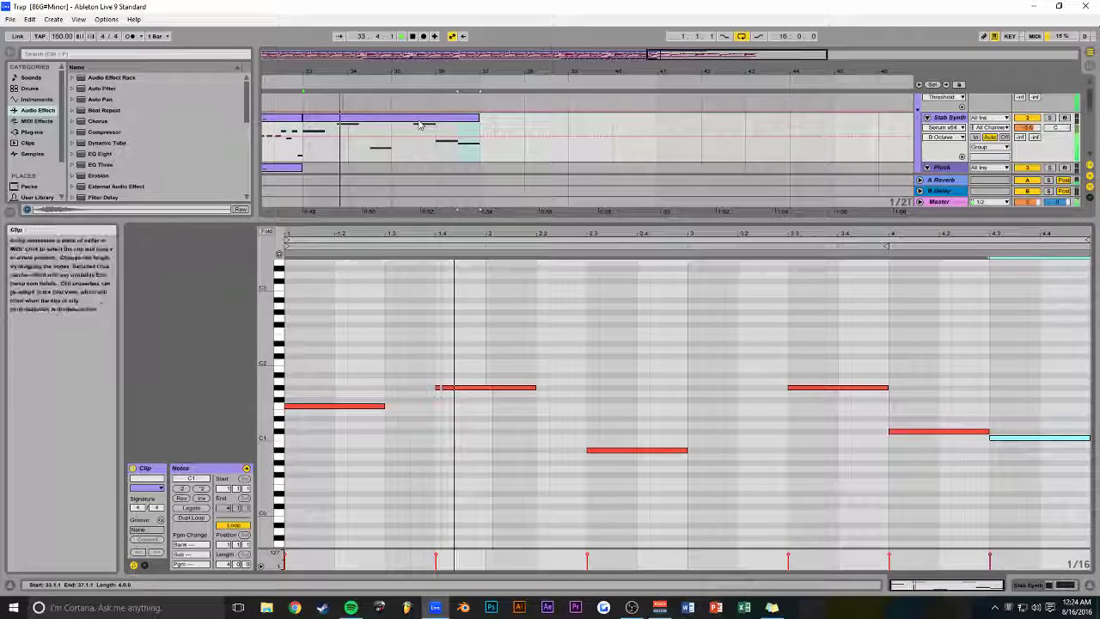
# - Copy the four-bar closing Stab Synth clip to the Pluck track at 33.1.1 and listen to both layers
pyautogui.click(415, 123)
pyautogui.click(417, 167)
pyautogui.scroll(-2, 481, 155)
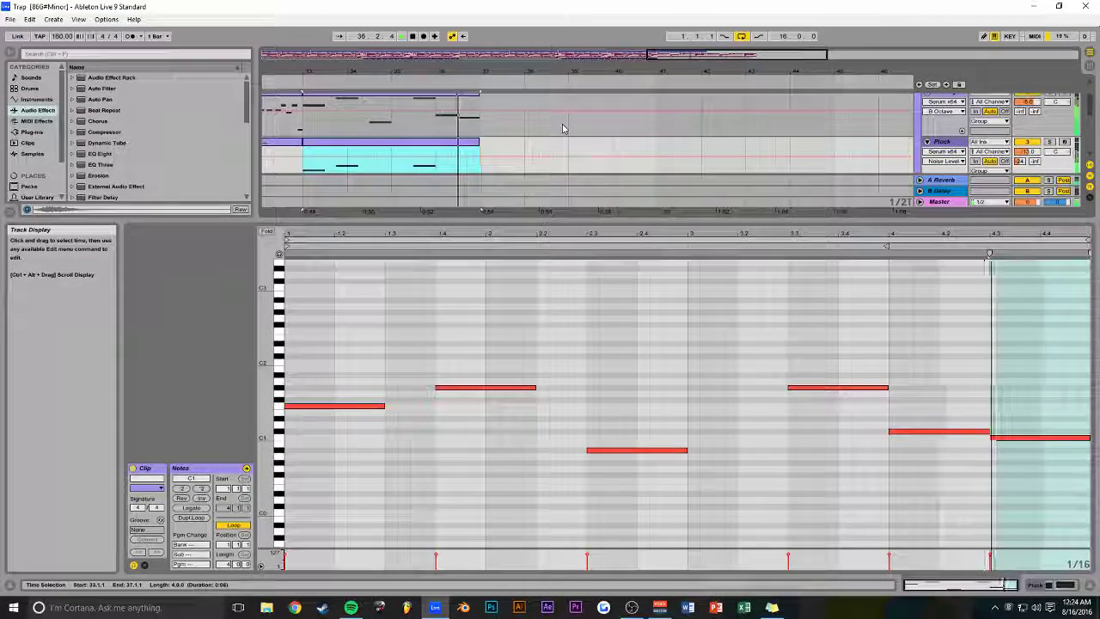
pyautogui.moveTo(555, 215); pyautogui.dragTo(555, 445)
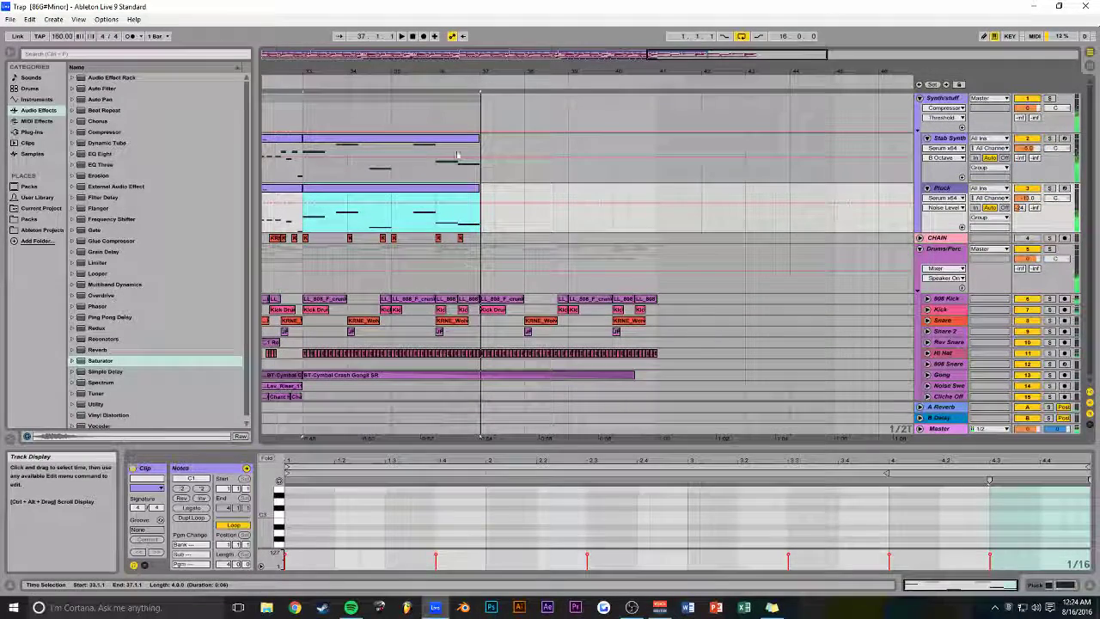
# - Duplicate the four-bar Stab Synth and Pluck clips and the CHAIN hits from bar 33 to 37.1.1, and play from 32.1.1
pyautogui.keyDown('shift'); pyautogui.click(398, 141); pyautogui.keyUp('shift')
pyautogui.hotkey('ctrl', 'd')
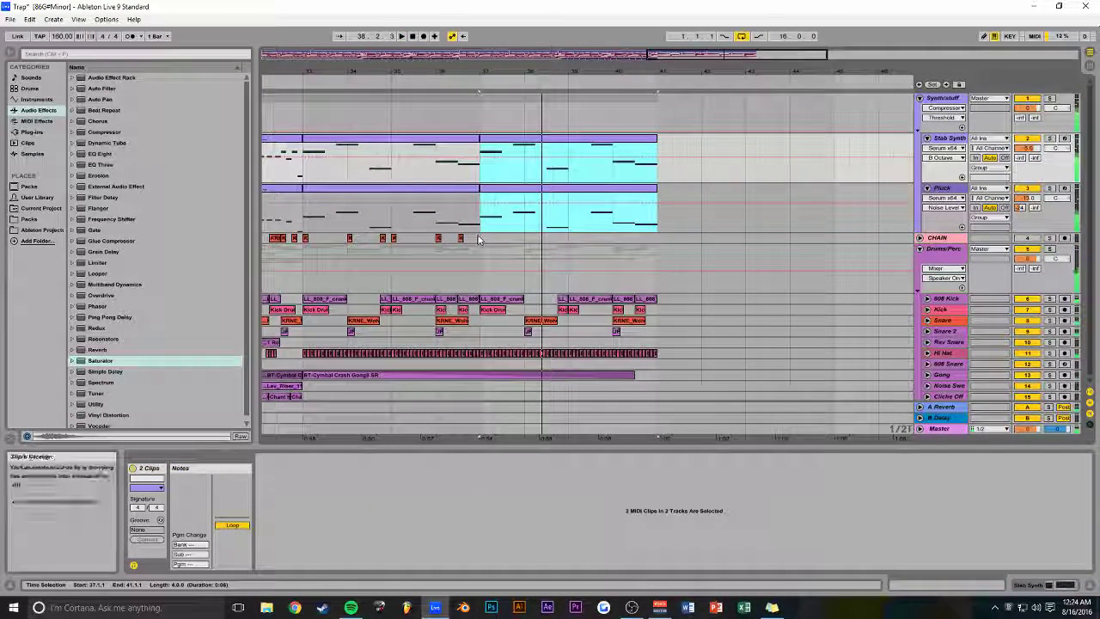
pyautogui.moveTo(479, 239); pyautogui.dragTo(306, 241)
pyautogui.hotkey('ctrl', 'd')
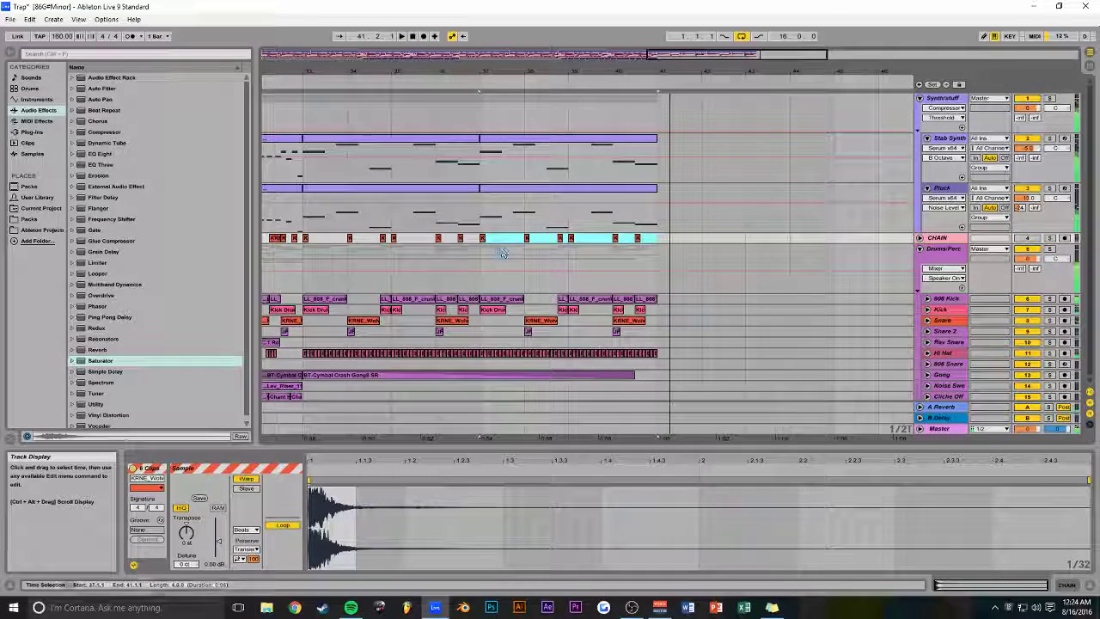
pyautogui.moveTo(763, 54); pyautogui.dragTo(606, 55)
pyautogui.click(416, 112)
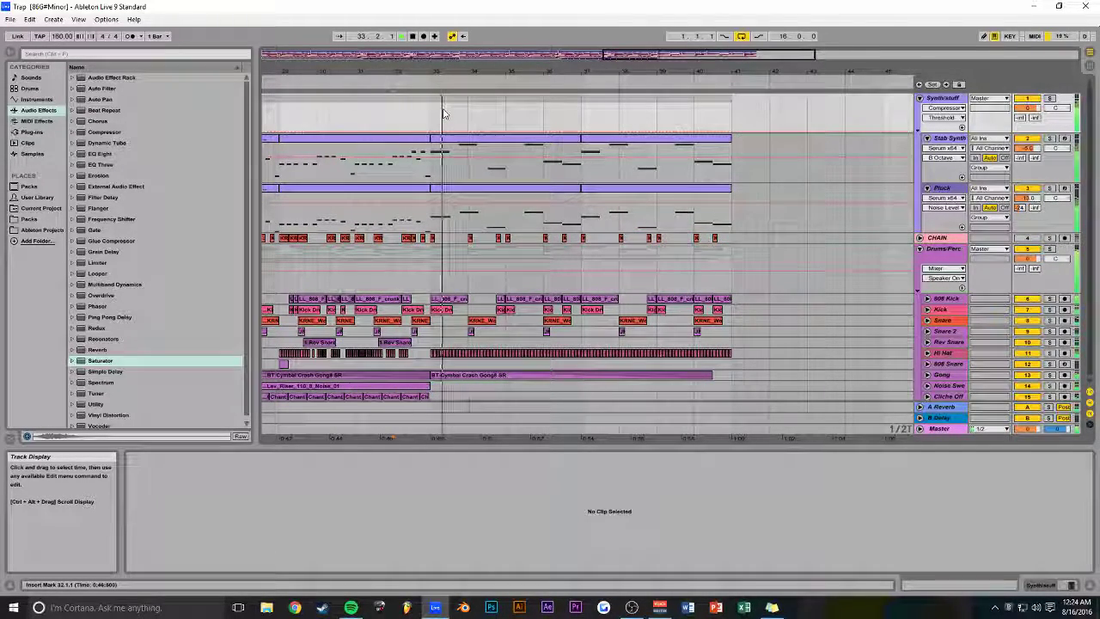
# - Insert a MIDI track below Pluck, name it "Shril Thing" and save the set
pyautogui.click(929, 191)
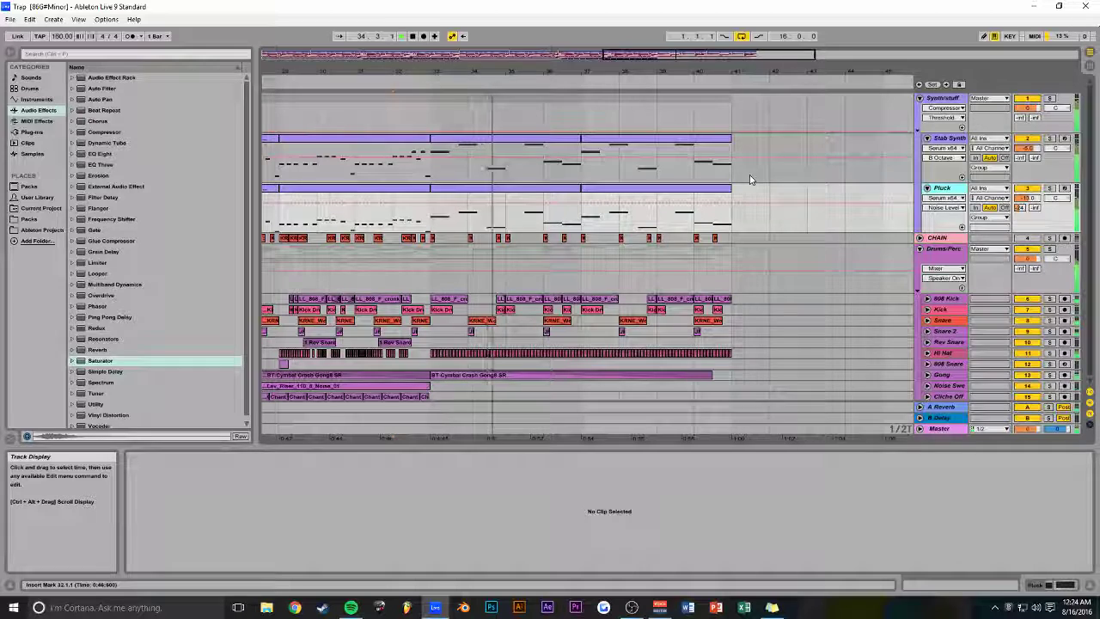
pyautogui.hotkey('ctrl', 'shift', 't')
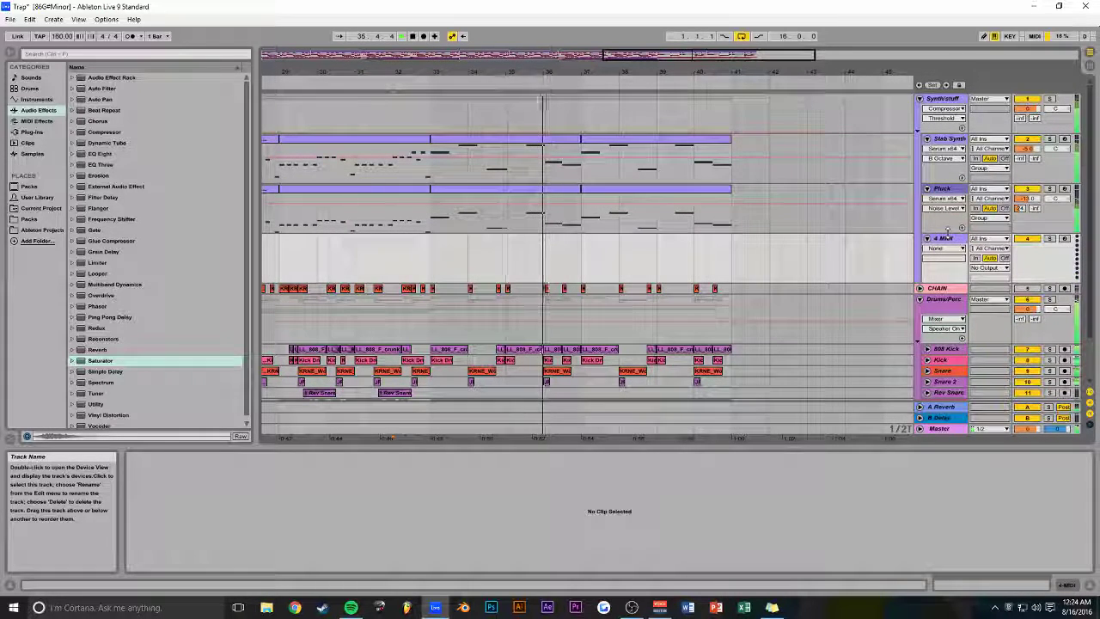
pyautogui.hotkey('ctrl', 'r')
pyautogui.write('Shrill Thing')
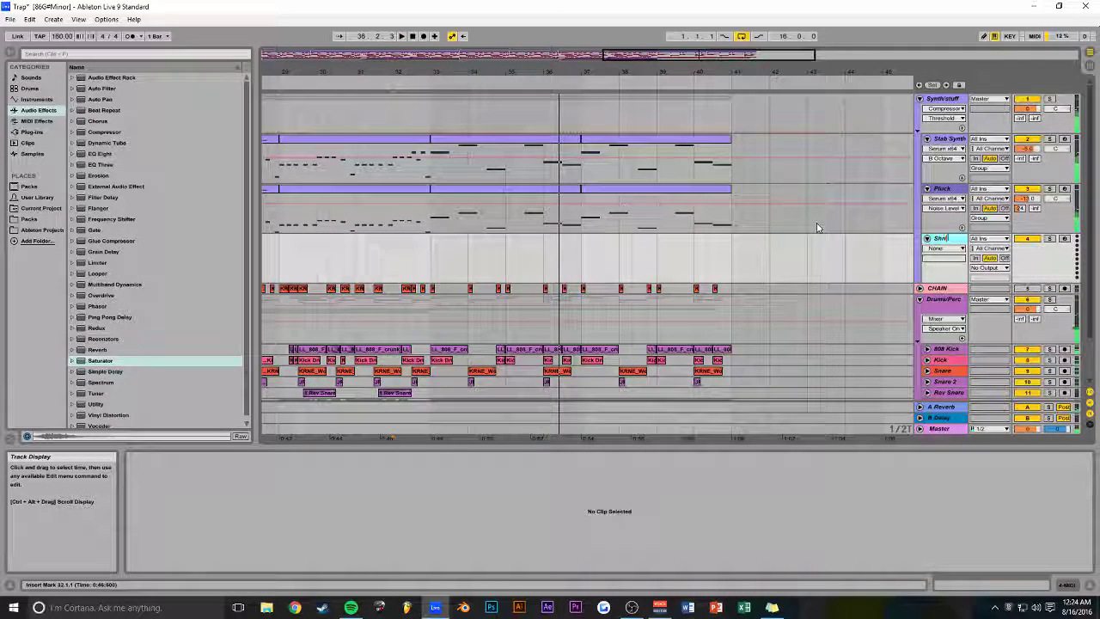
pyautogui.press('Return')
pyautogui.hotkey('ctrl', 's')
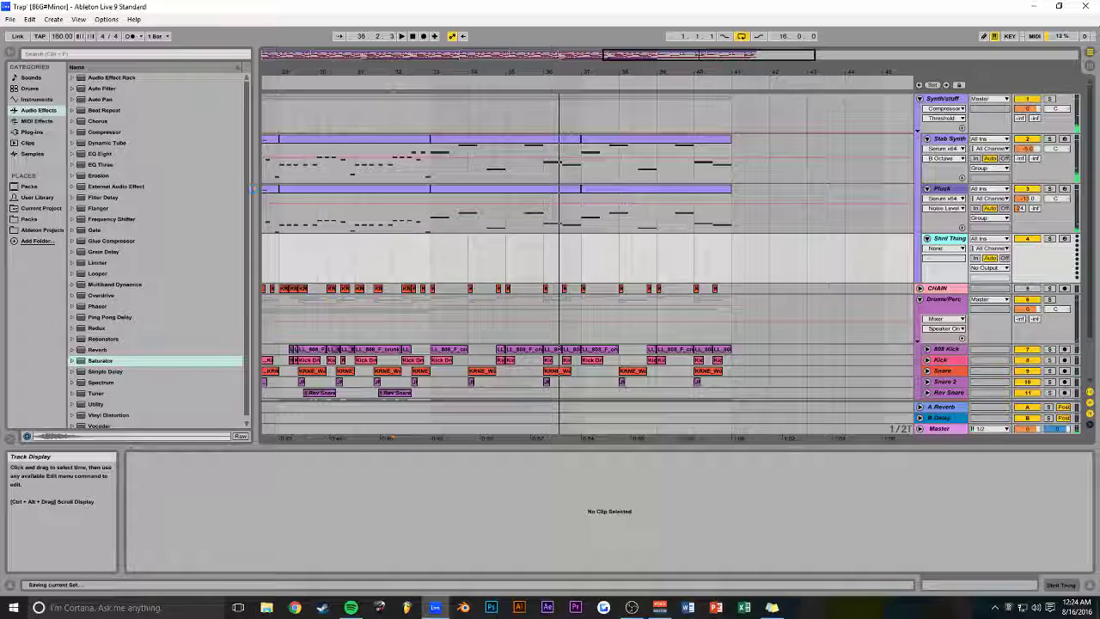
# - Load Serum_x64 on the Shril Thing track and try an empty eight-bar clip at 33.1.1, undoing the clip
pyautogui.click(32, 131)
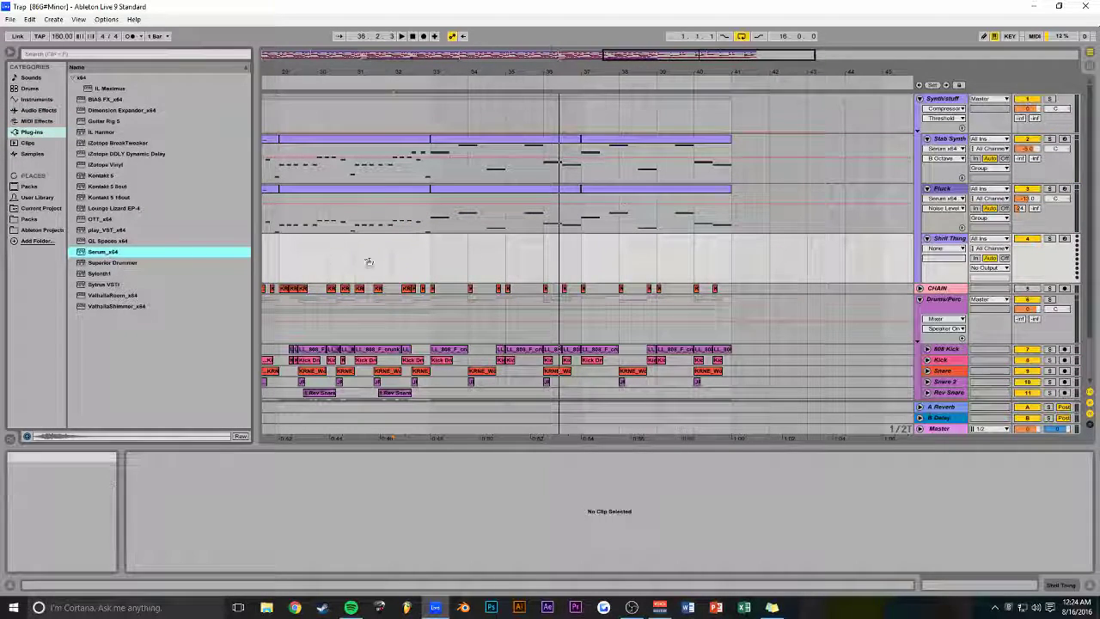
pyautogui.moveTo(441, 258); pyautogui.dragTo(751, 257)
pyautogui.click(804, 94)
pyautogui.hotkey('ctrl', 'shift', 'm')
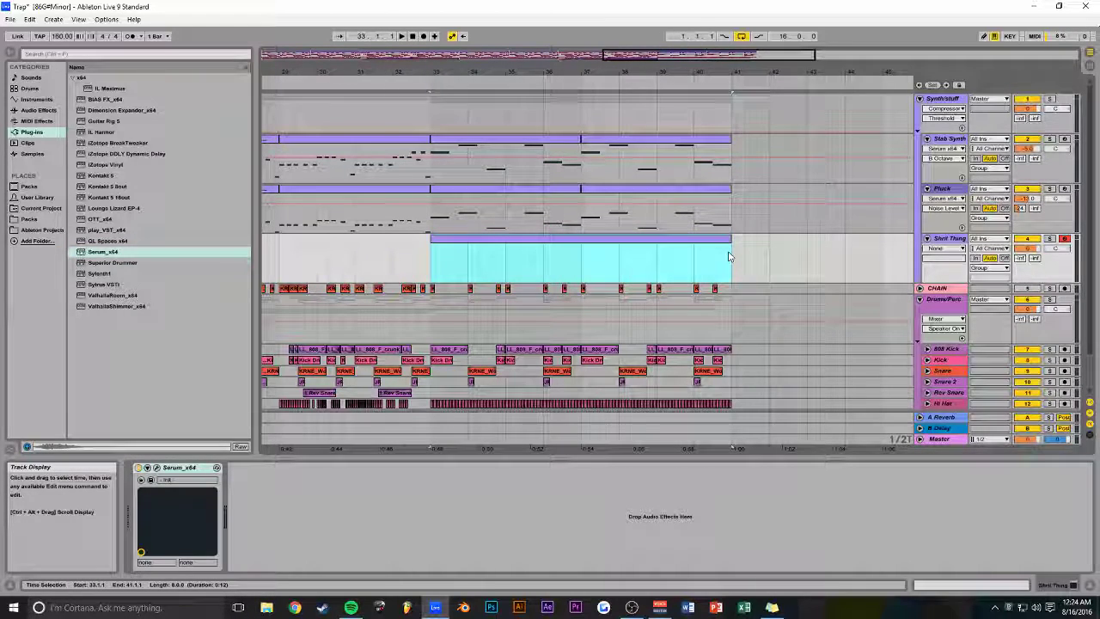
pyautogui.hotkey('ctrl', 'z')
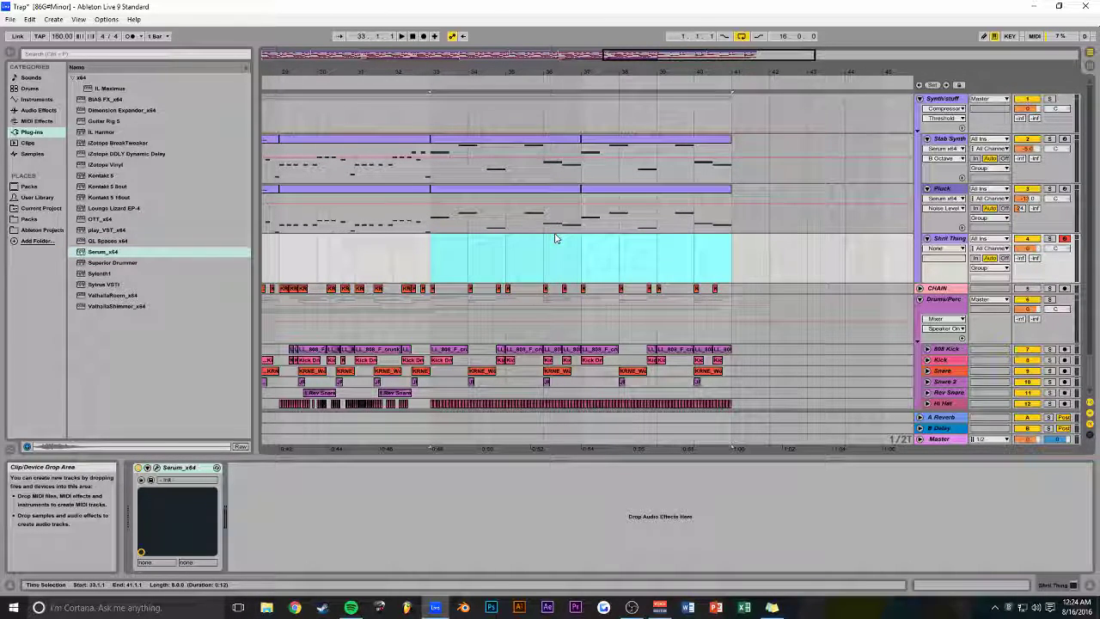
# - Copy the four-bar Pluck clip to the Shril Thing track at 33.1.1, duplicate it to 37.1.1 and play it
pyautogui.click(512, 186)
pyautogui.hotkey('ctrl', 'd')
pyautogui.press('space')
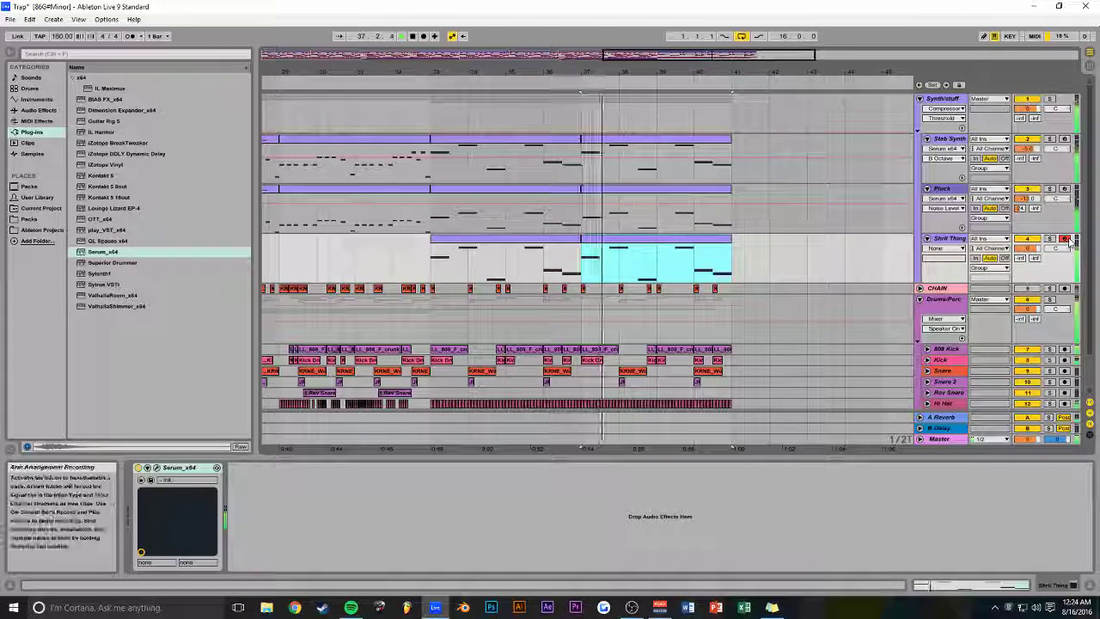
pyautogui.press('space')
# - Give Shril Thing's Serum Oscillator A 14 unison voices and octave +2 during playback, and lower the track volume
pyautogui.click(497, 242)
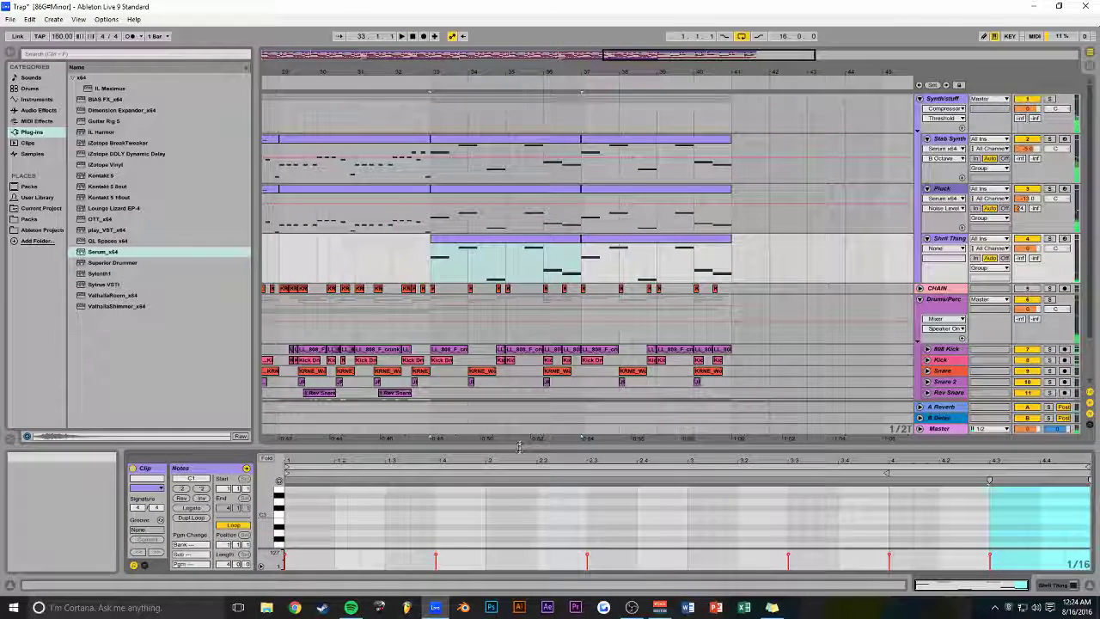
pyautogui.click(1071, 582)
pyautogui.click(152, 479)
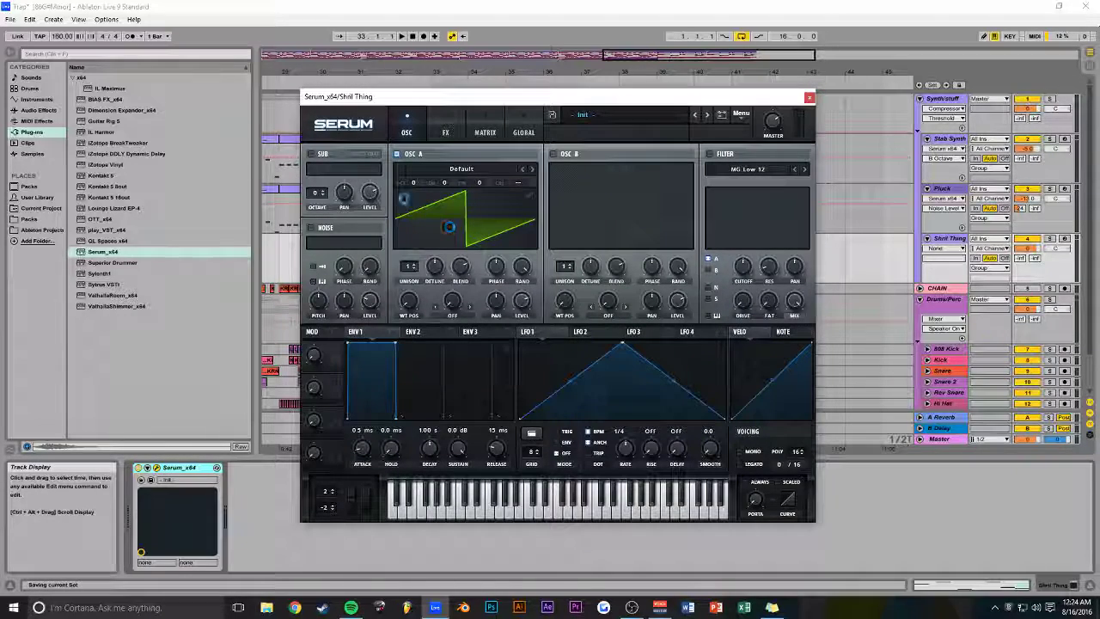
pyautogui.press('space')
pyautogui.moveTo(406, 256); pyautogui.dragTo(454, 225)
pyautogui.click(1031, 248)
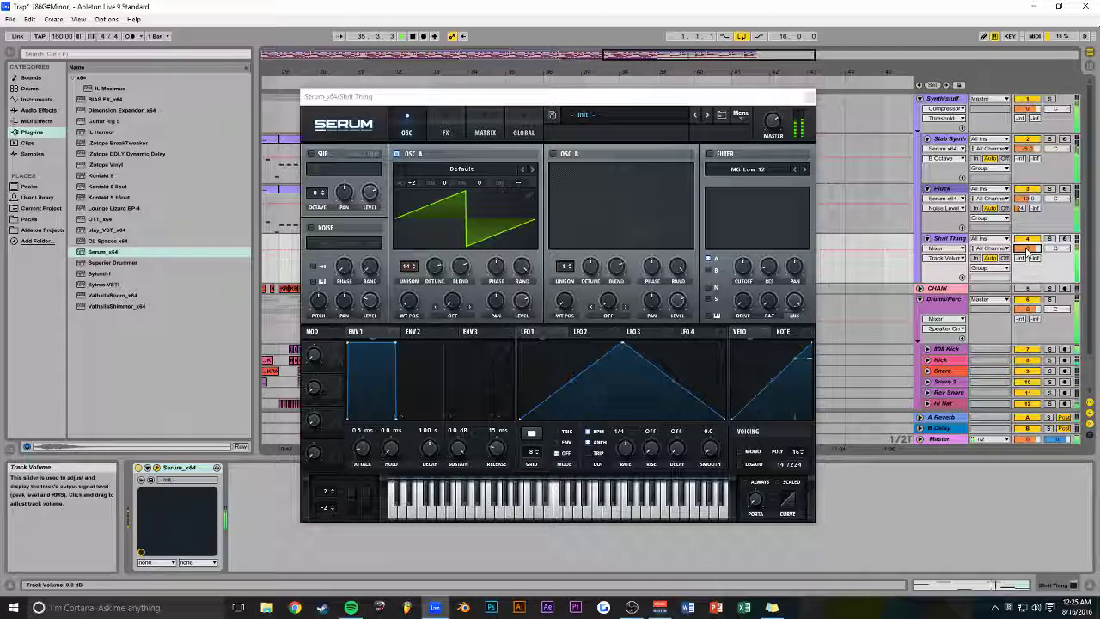
# - Switch on Serum's Oscillator B with octave +3 and 12 unison voices, and close the plug-in window
pyautogui.click(552, 154)
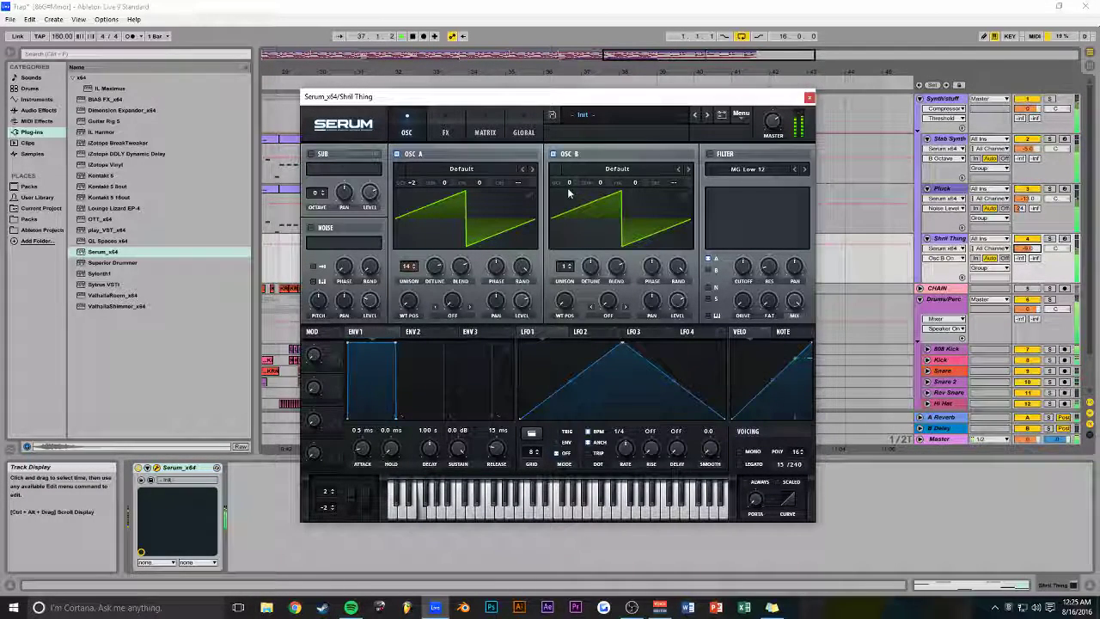
pyautogui.moveTo(564, 266); pyautogui.dragTo(602, 223)
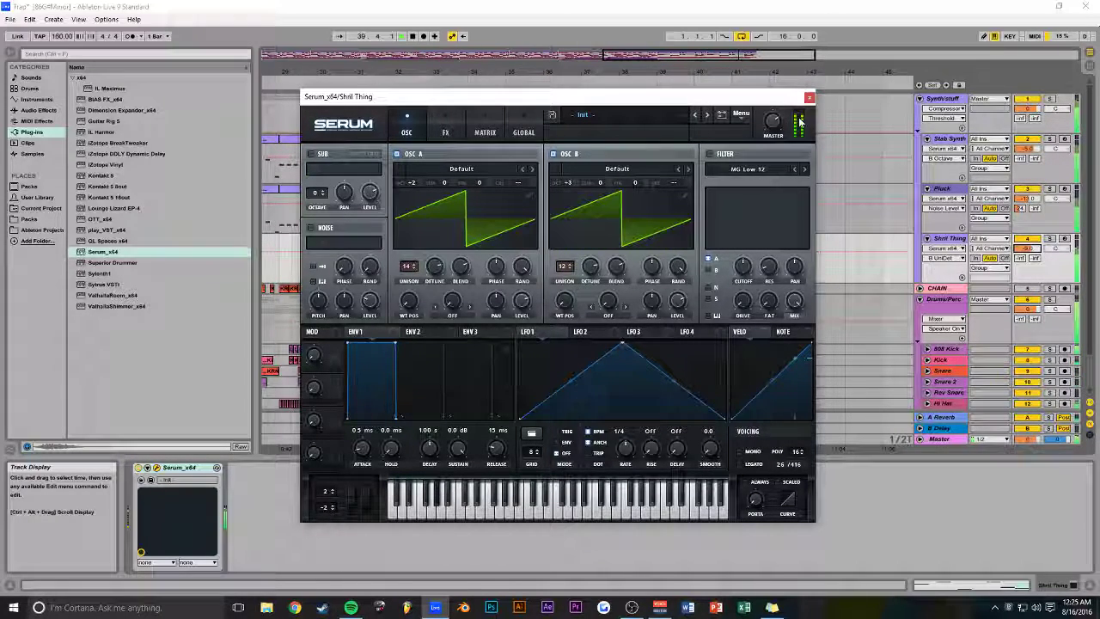
pyautogui.click(446, 129)
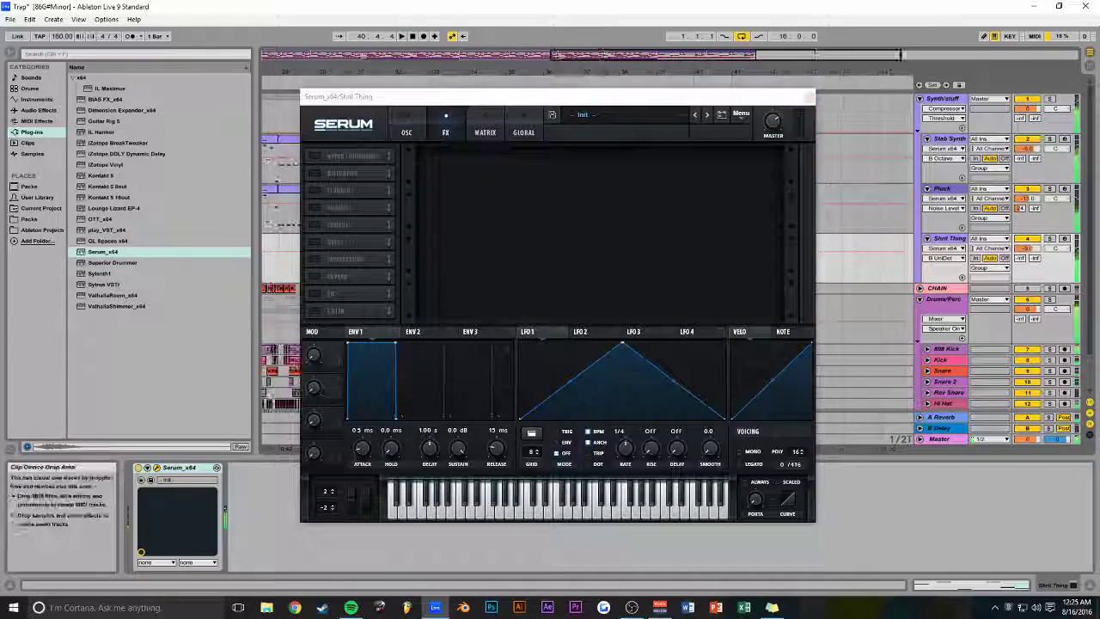
pyautogui.click(809, 97)
# - Loop the eight bars from 33.1.1 and play the looped section
pyautogui.moveTo(609, 75); pyautogui.dragTo(668, 72)
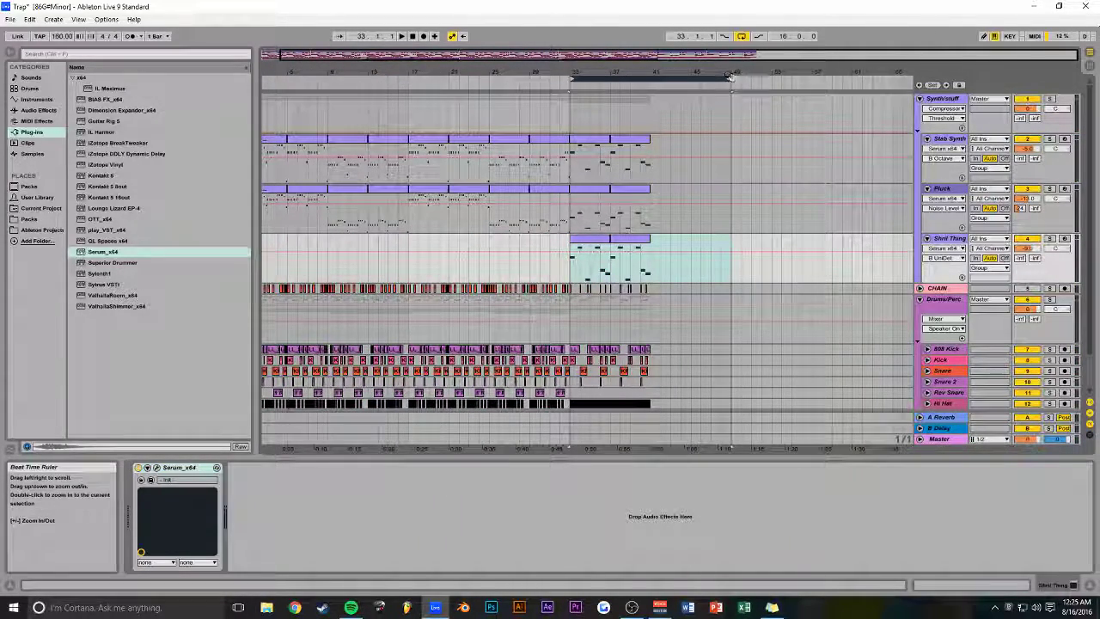
pyautogui.click(742, 37)
pyautogui.press('space')
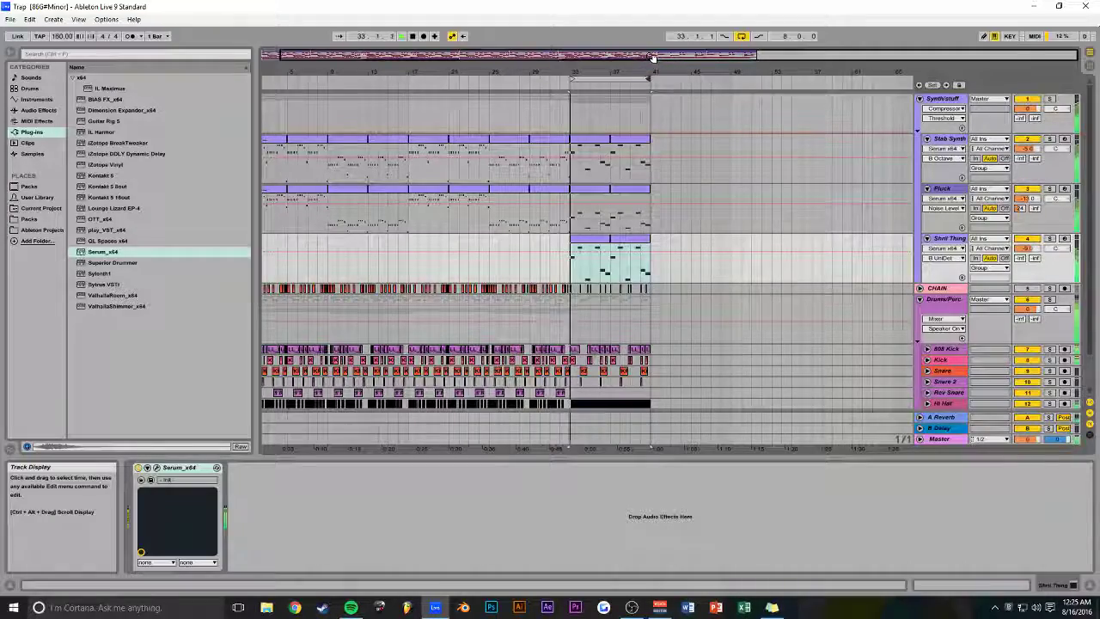
pyautogui.press('z')
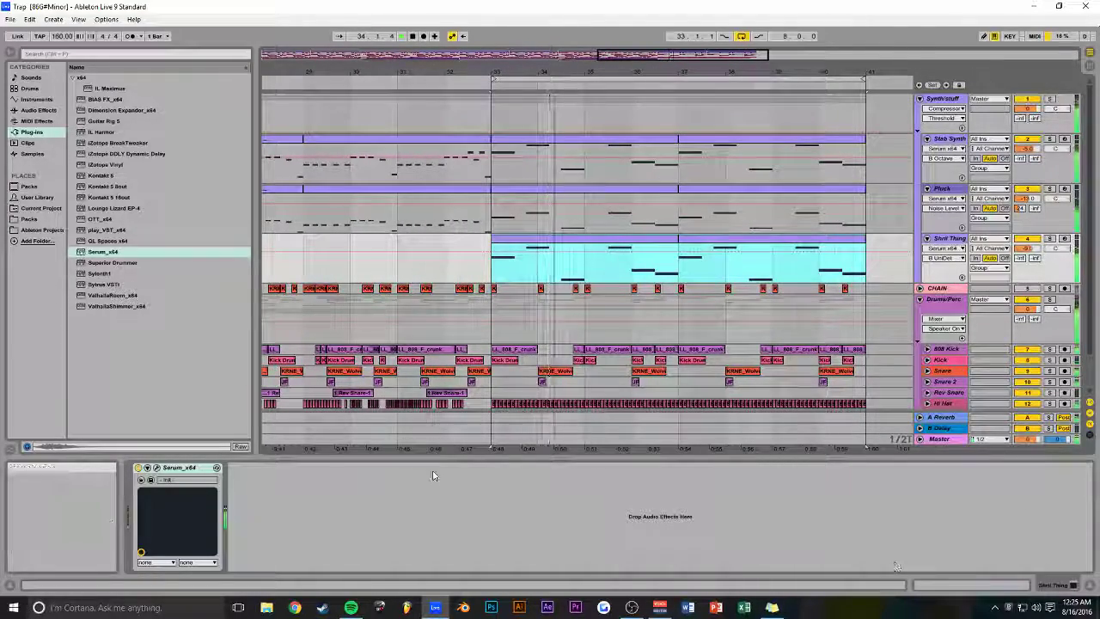
# - Solo the Shril Thing track and enable Mono, Legato and Always portamento in its Serum
pyautogui.hotkey('ctrl', 'alt', 'p')
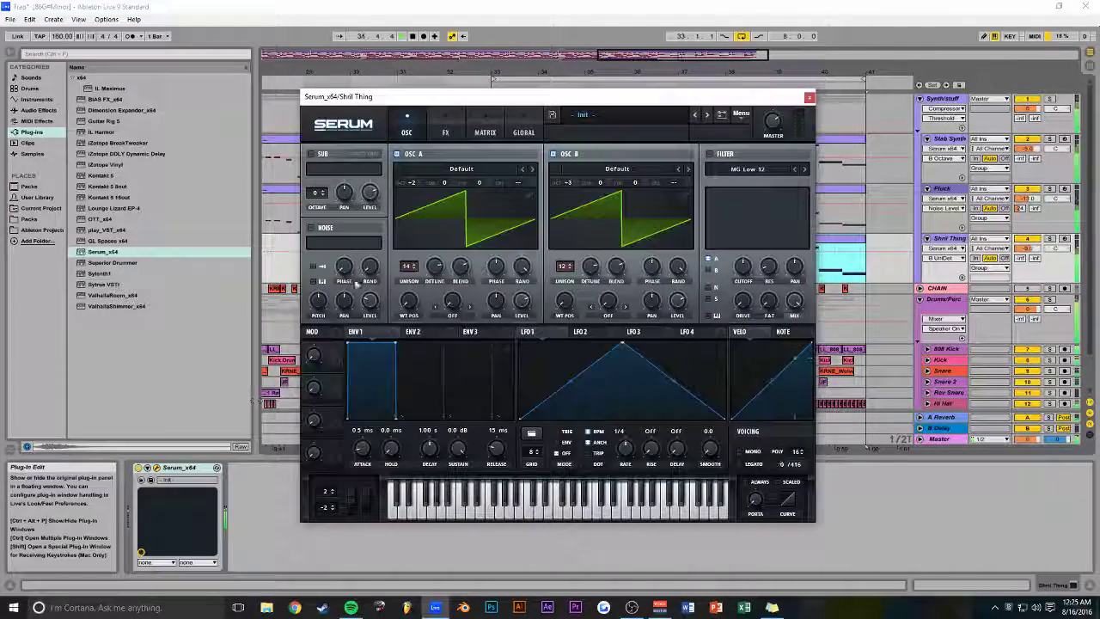
pyautogui.click(1049, 238)
pyautogui.click(741, 452)
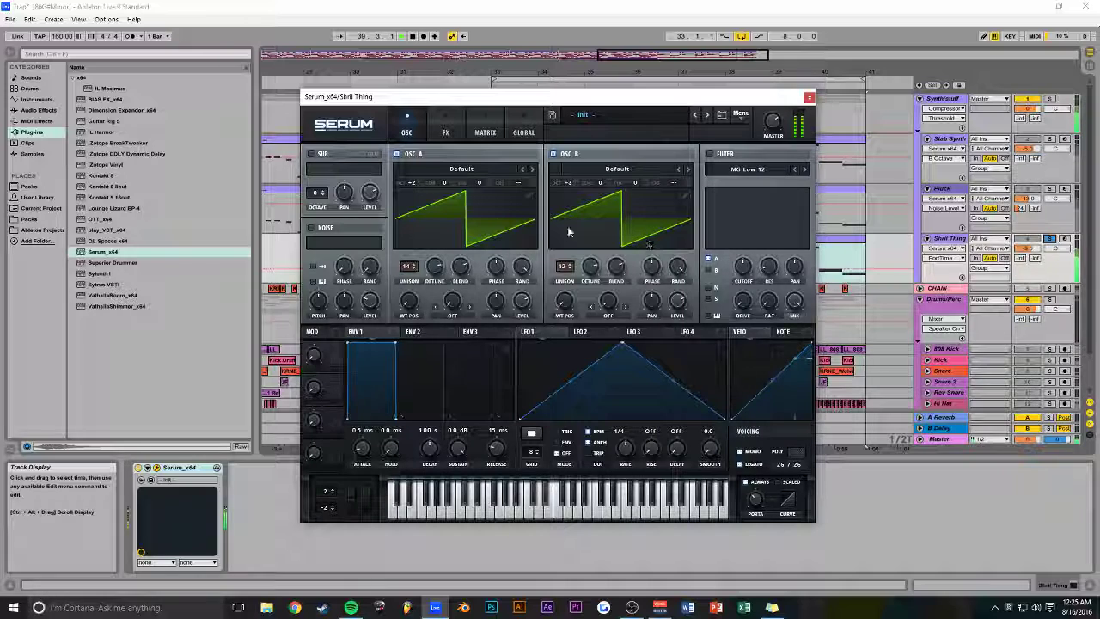
# - Set Oscillator B's unison to 16 voices, adjust the oscillators' detune and blend, and try Oscillator A at octave +3
pyautogui.moveTo(564, 267); pyautogui.dragTo(594, 292)
pyautogui.moveTo(435, 267); pyautogui.dragTo(448, 298)
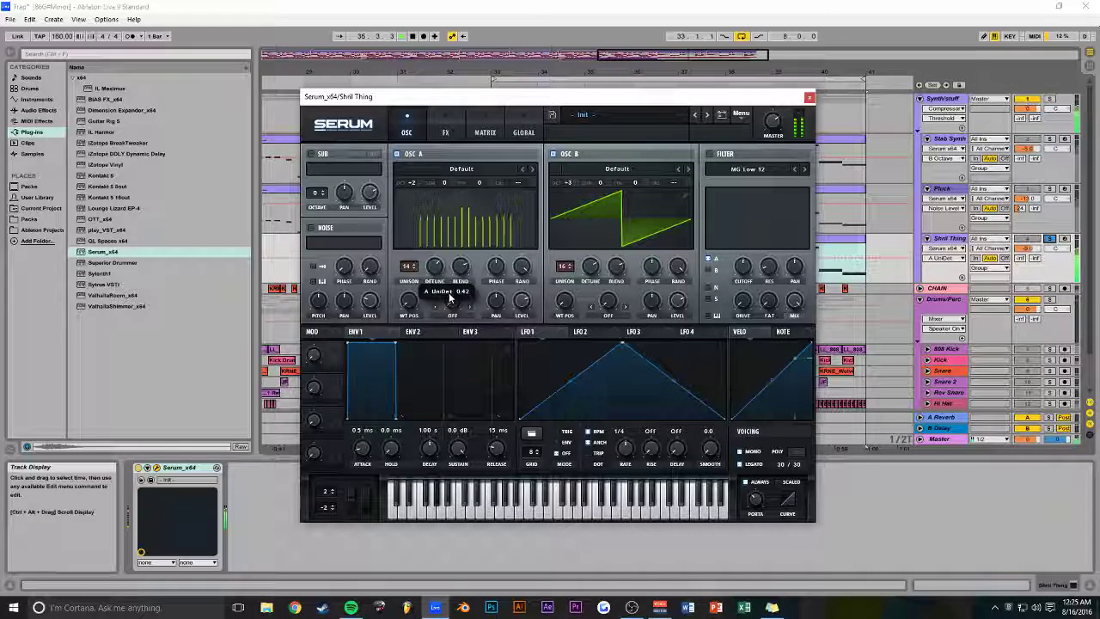
pyautogui.click(460, 266)
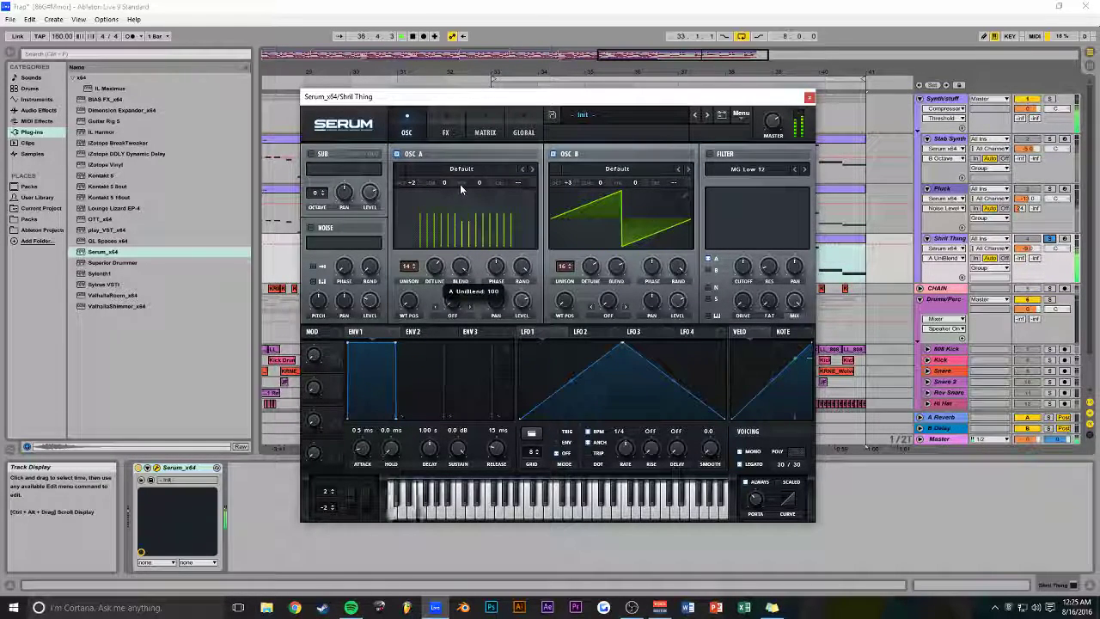
pyautogui.moveTo(470, 311); pyautogui.dragTo(471, 313)
pyautogui.moveTo(616, 266); pyautogui.dragTo(618, 290)
pyautogui.moveTo(439, 268); pyautogui.dragTo(445, 239)
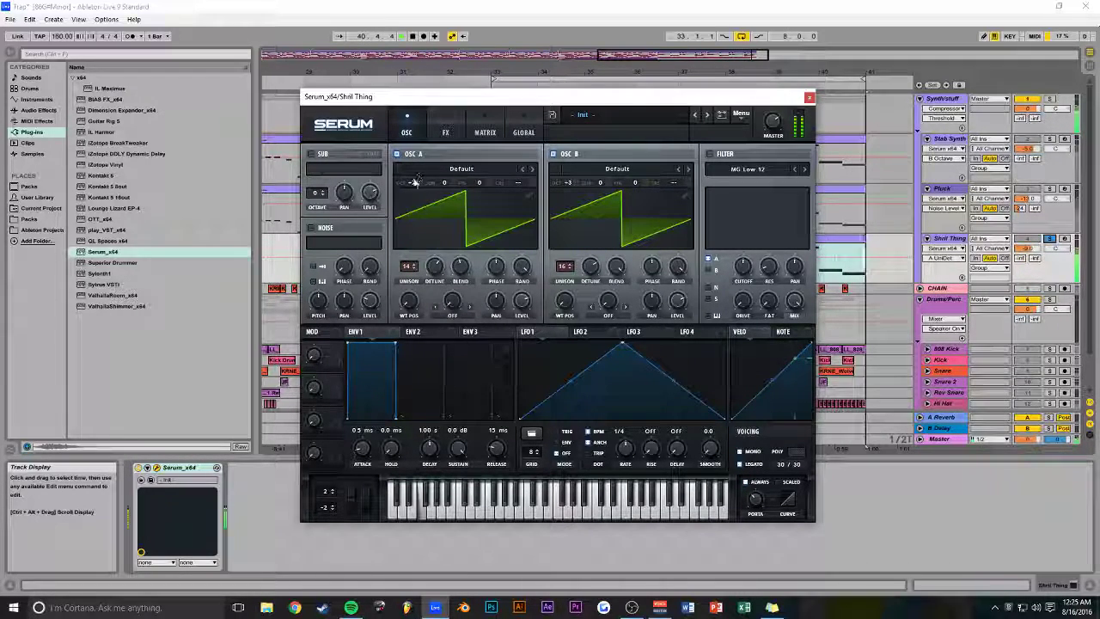
pyautogui.moveTo(412, 182); pyautogui.dragTo(417, 163)
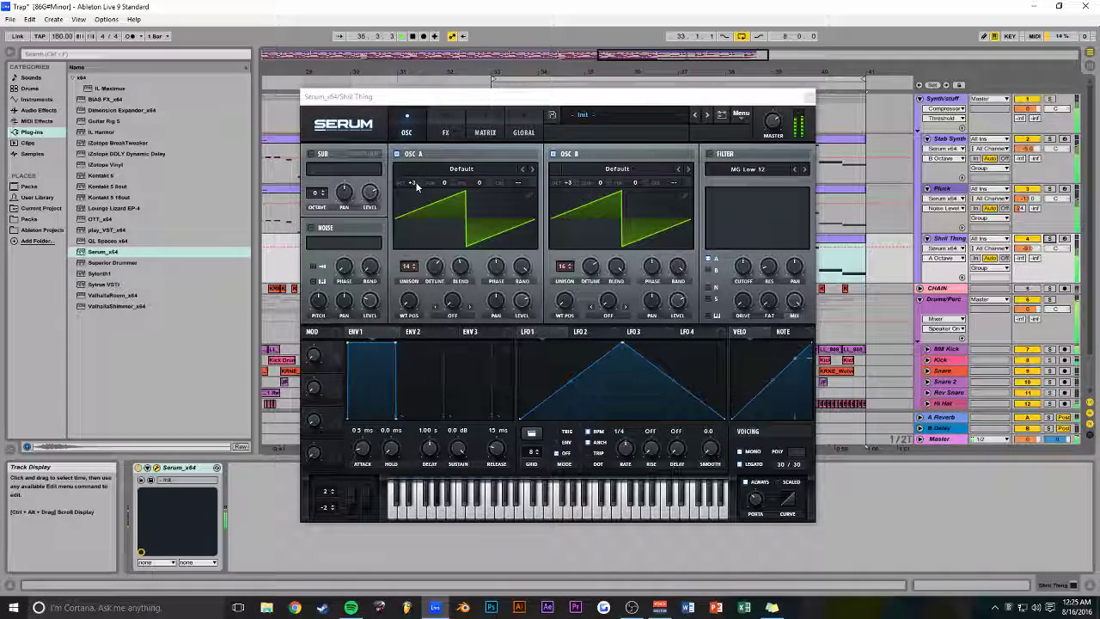
# - Enable Serum's Tube distortion and multiband compressor, set the compressor threshold to about -12.2 dB, and close the plug-in window
pyautogui.click(454, 134)
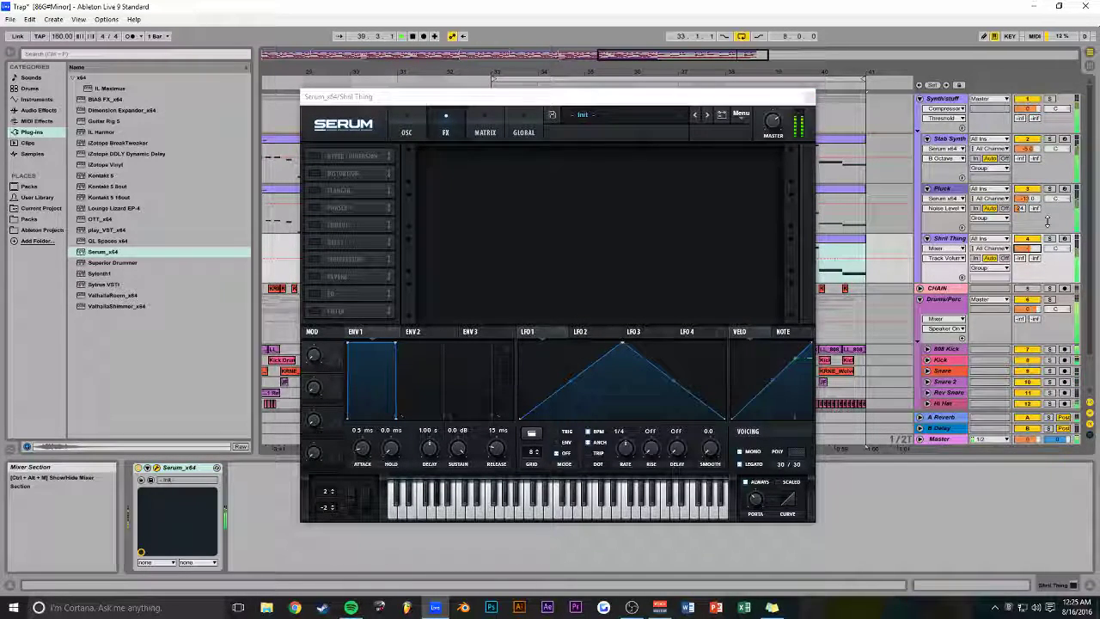
pyautogui.click(315, 173)
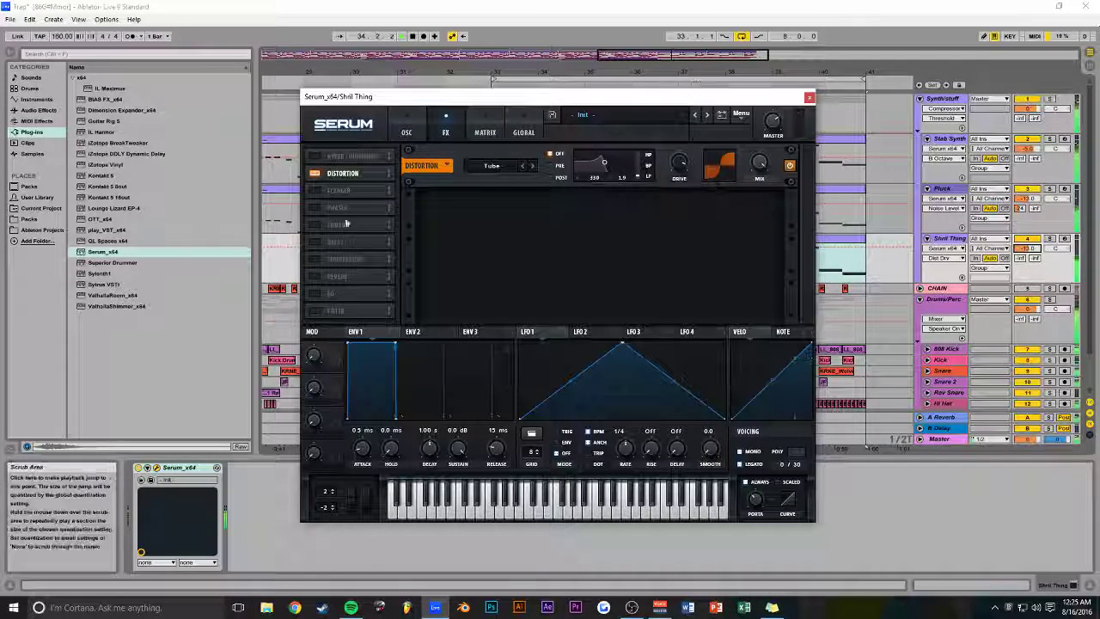
pyautogui.click(315, 259)
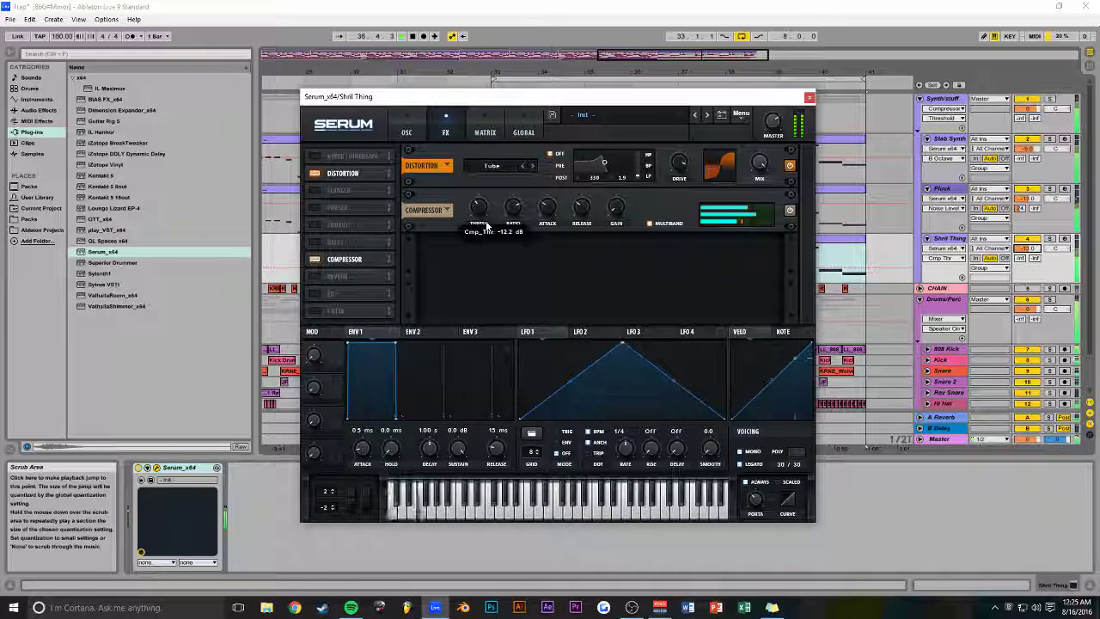
pyautogui.click(808, 97)
# - Add EQ Eight to the Shril Thing track and low-cut it with band 1 at about 208 Hz and Q 0.51
pyautogui.press('Up')
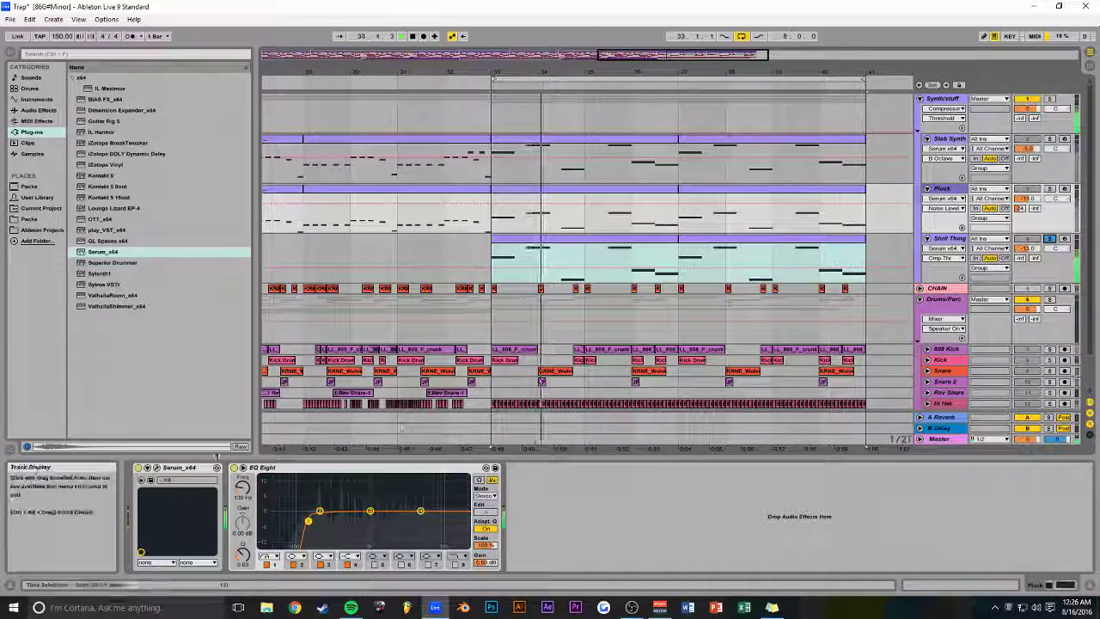
pyautogui.click(948, 240)
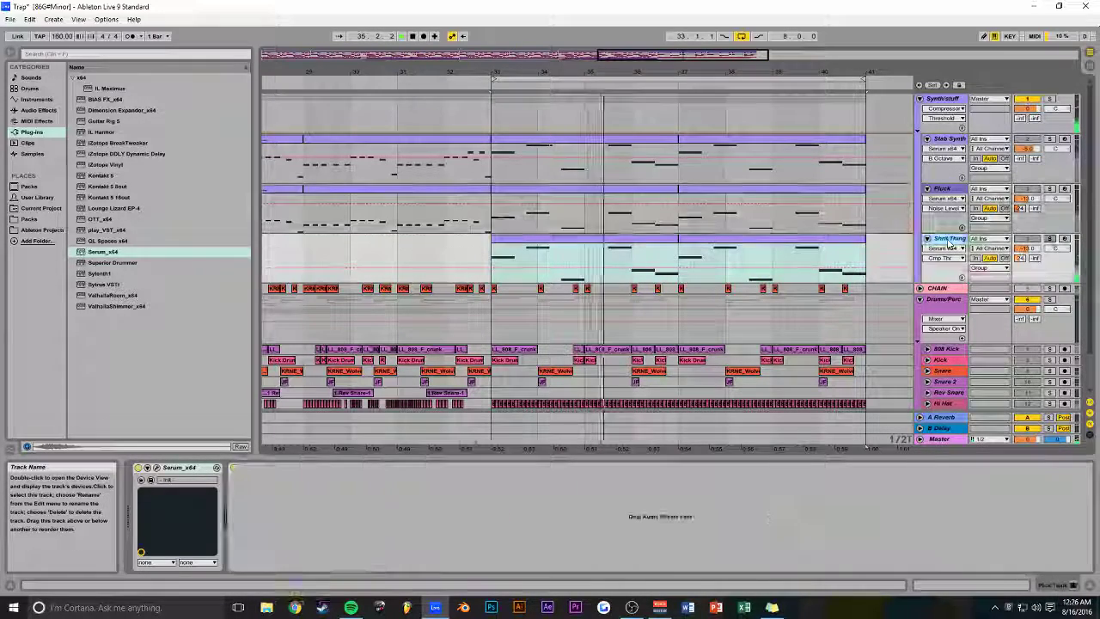
pyautogui.click(38, 110)
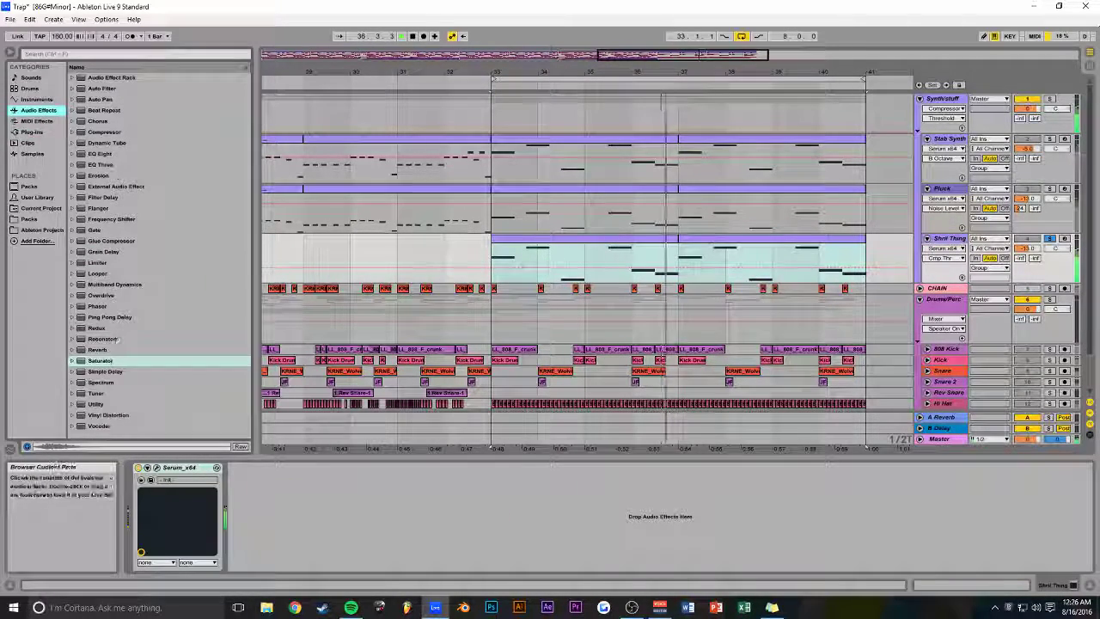
pyautogui.click(103, 164)
pyautogui.click(108, 156)
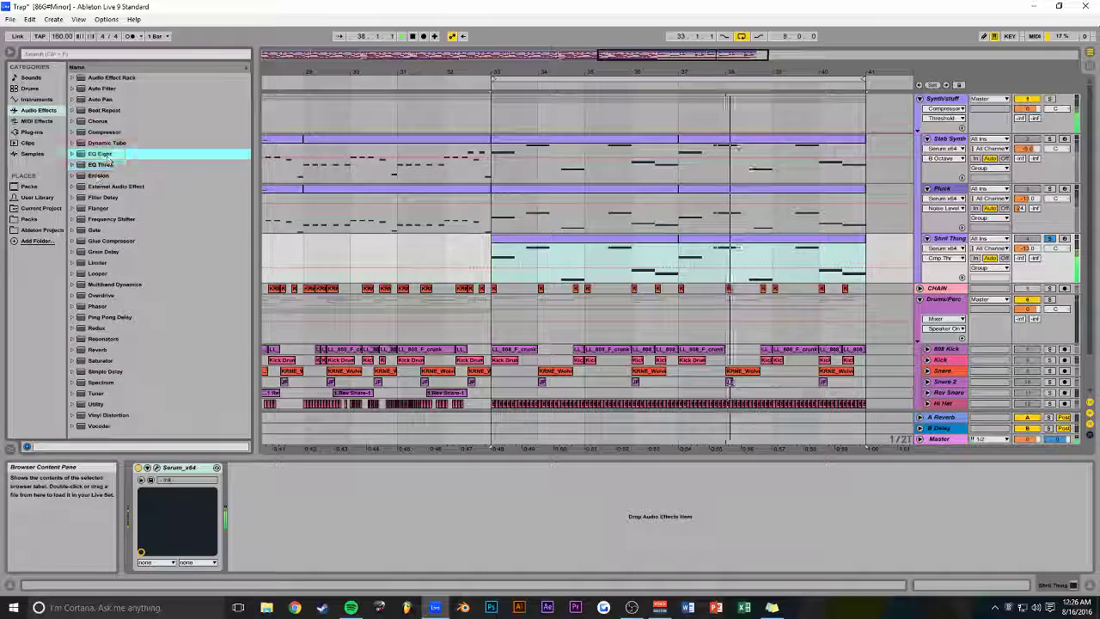
pyautogui.moveTo(505, 250); pyautogui.dragTo(506, 253)
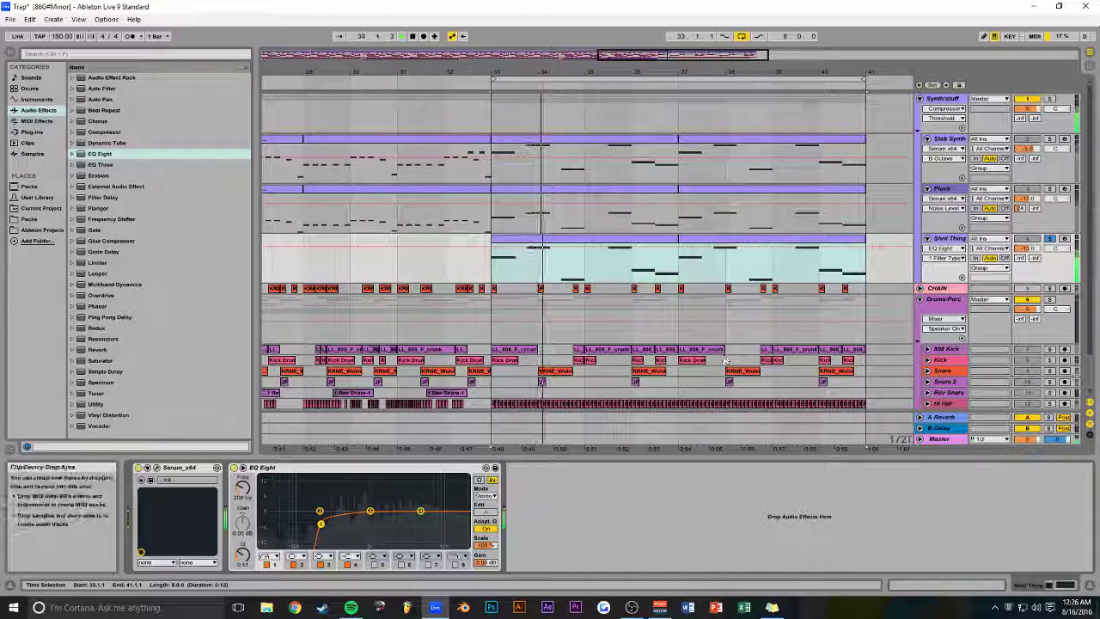
# - Apply a post filter at about 141 Hz to the Shril Thing Serum's Tube distortion, enable Chorus, and close the plug-in window
pyautogui.click(157, 469)
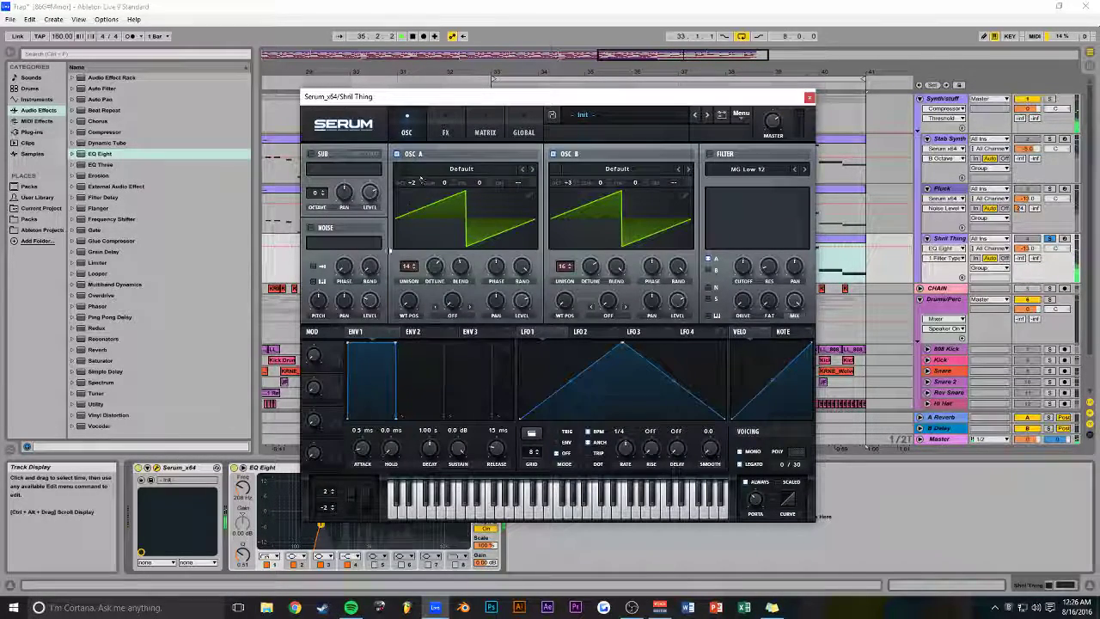
pyautogui.click(445, 129)
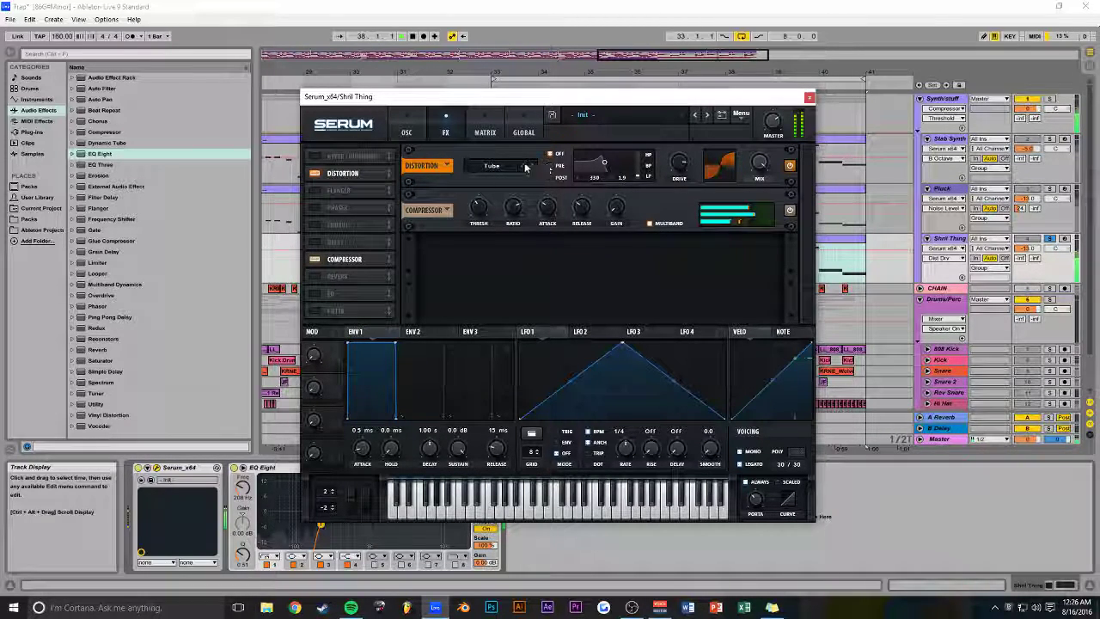
pyautogui.click(554, 166)
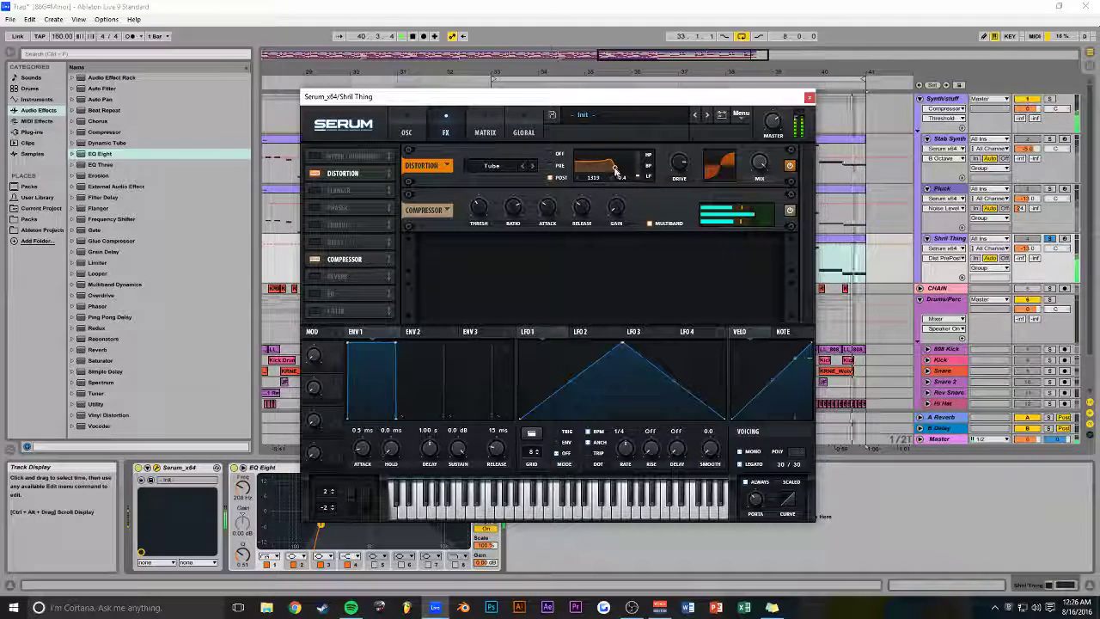
pyautogui.moveTo(578, 175); pyautogui.dragTo(593, 168)
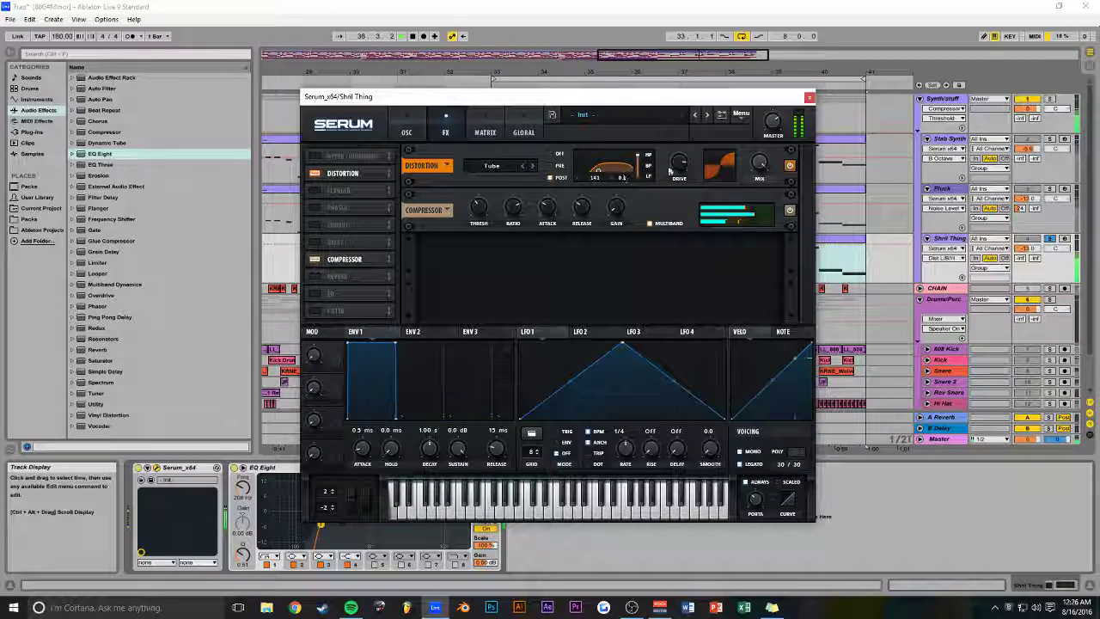
pyautogui.click(314, 224)
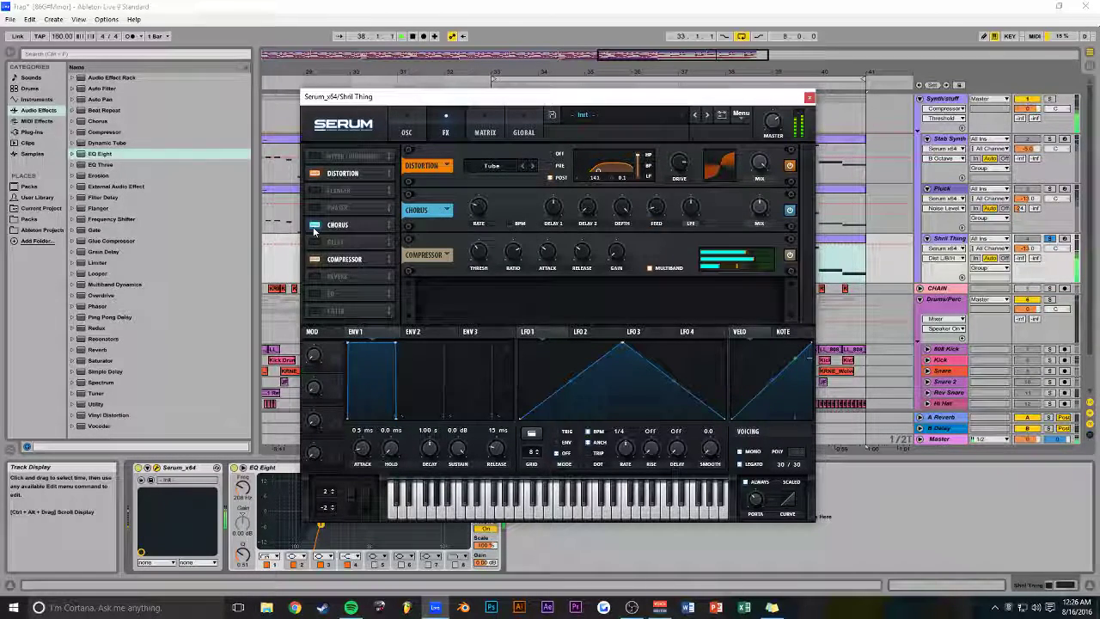
pyautogui.click(808, 99)
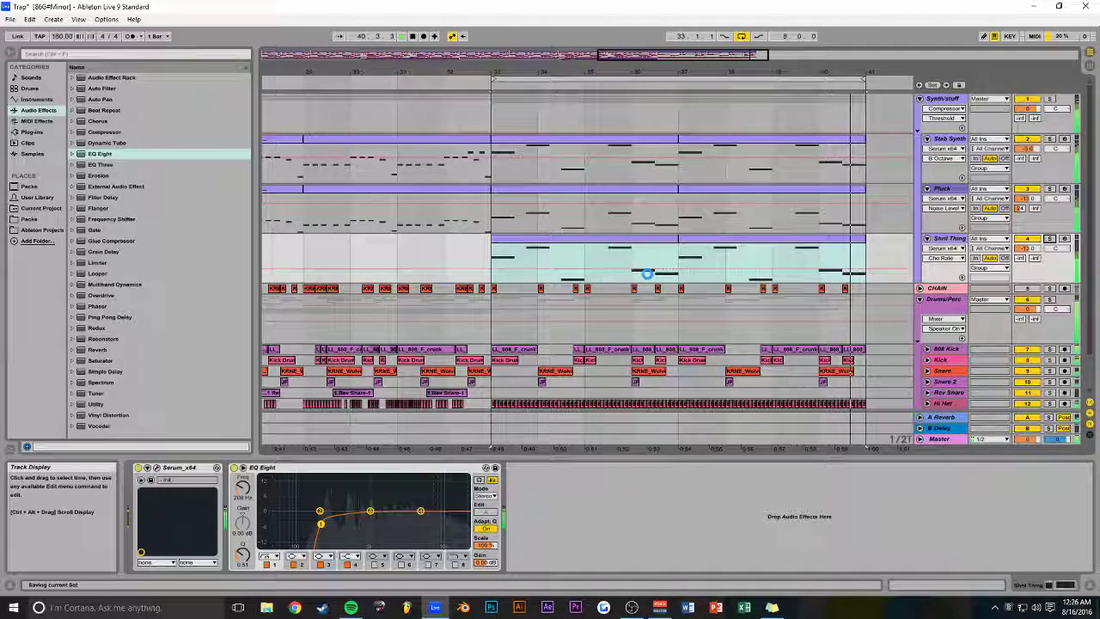
pyautogui.hotkey('alt', 'Tab')
pyautogui.hotkey('alt', 'Tab')
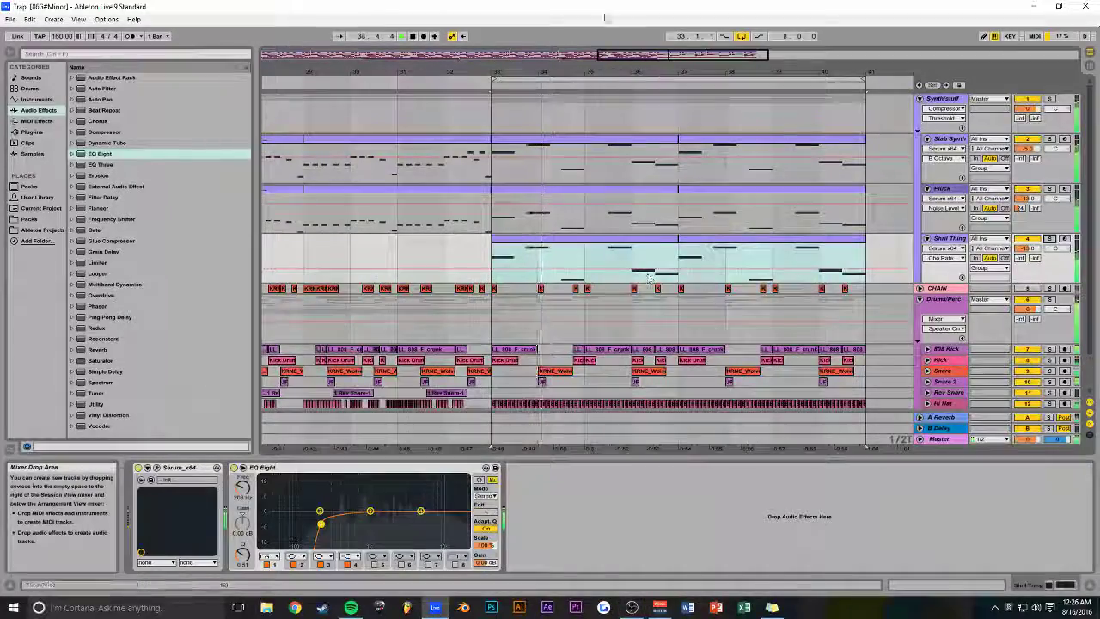
# - Fold the Synth/stuff and Drums/Perc groups and place the insert marker at bar 41
pyautogui.moveTo(621, 67); pyautogui.dragTo(537, 157)
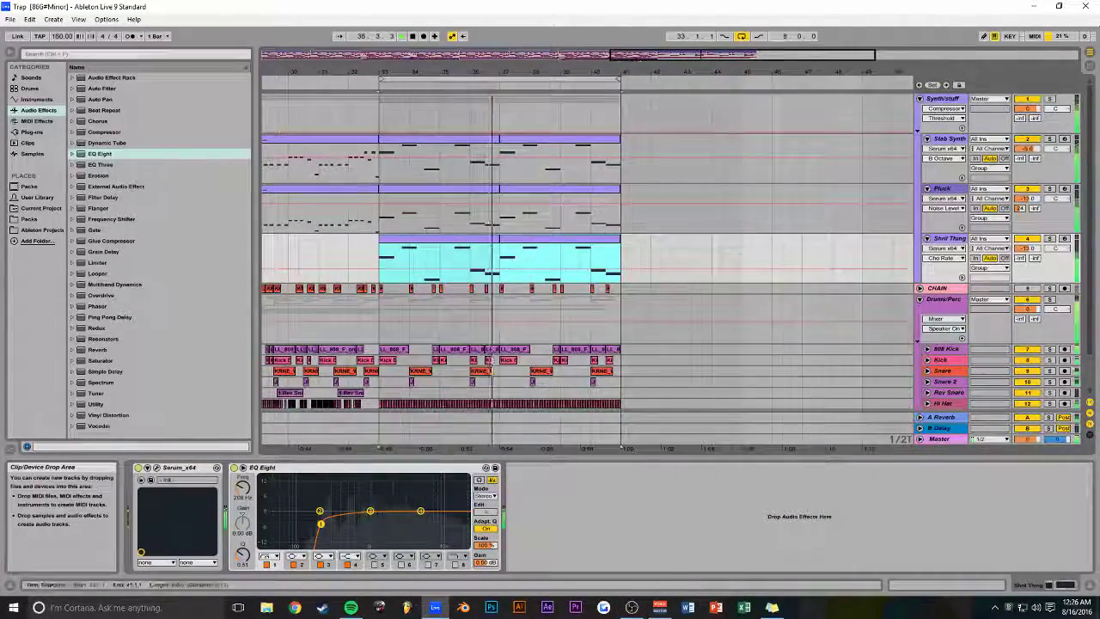
pyautogui.moveTo(738, 54)
pyautogui.mouseDown()
pyautogui.moveTo(741, 69)
pyautogui.moveTo(735, 57)
pyautogui.mouseUp()
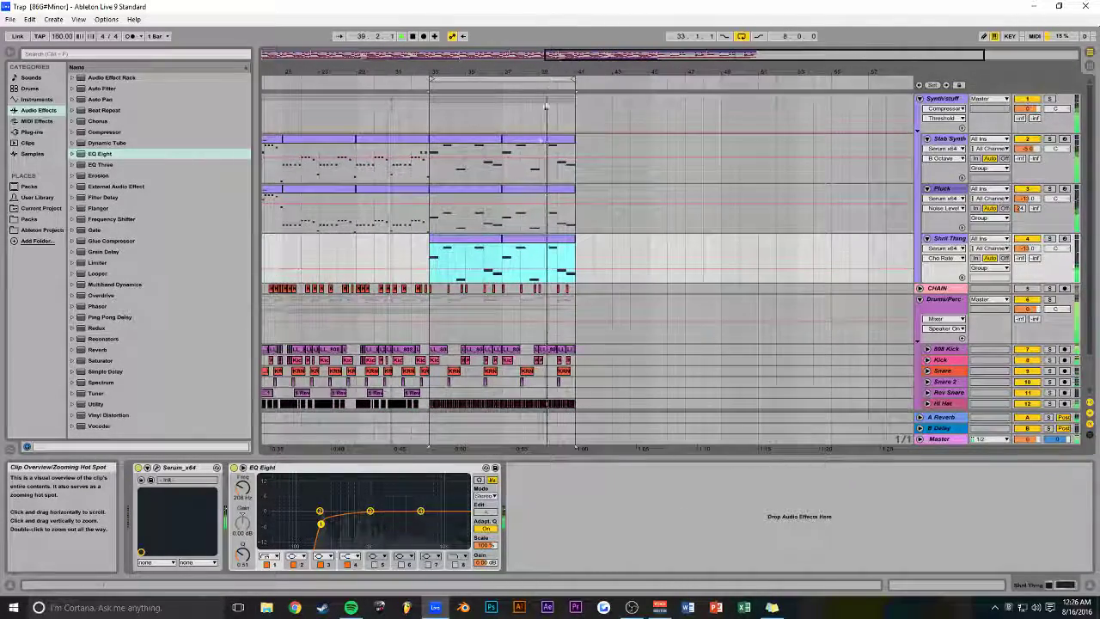
pyautogui.click(919, 98)
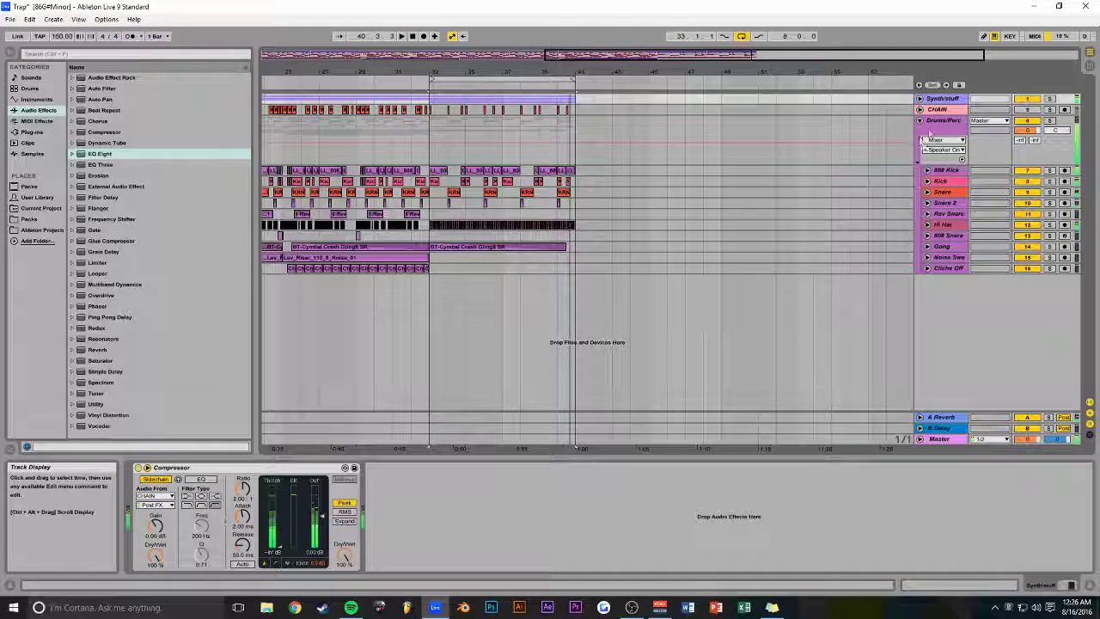
pyautogui.click(919, 121)
pyautogui.moveTo(574, 127); pyautogui.dragTo(551, 128)
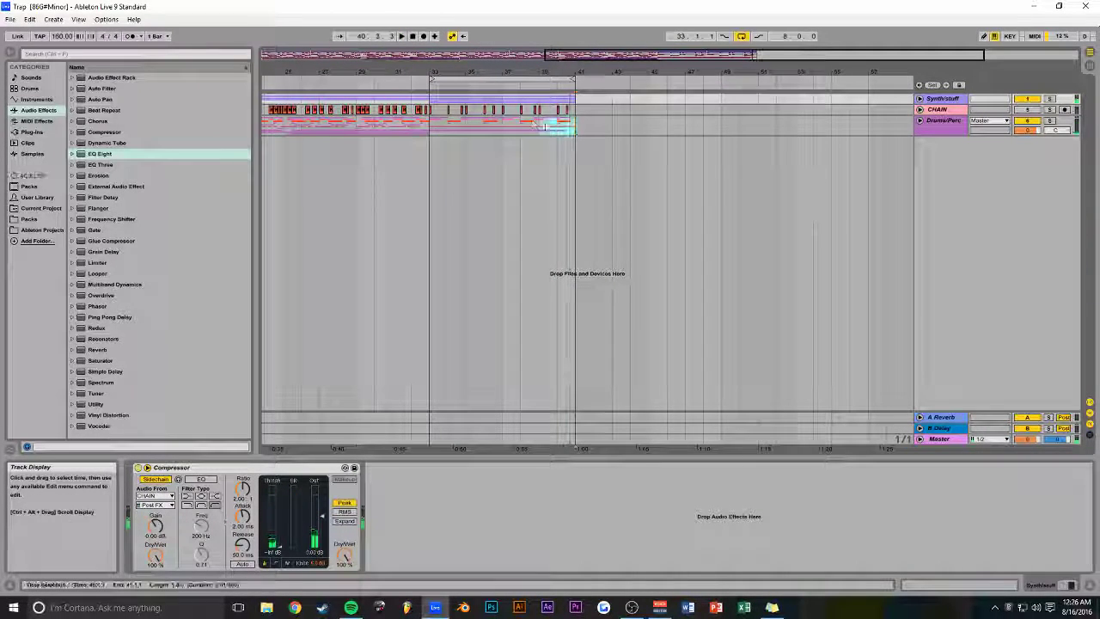
pyautogui.moveTo(459, 92); pyautogui.dragTo(433, 103)
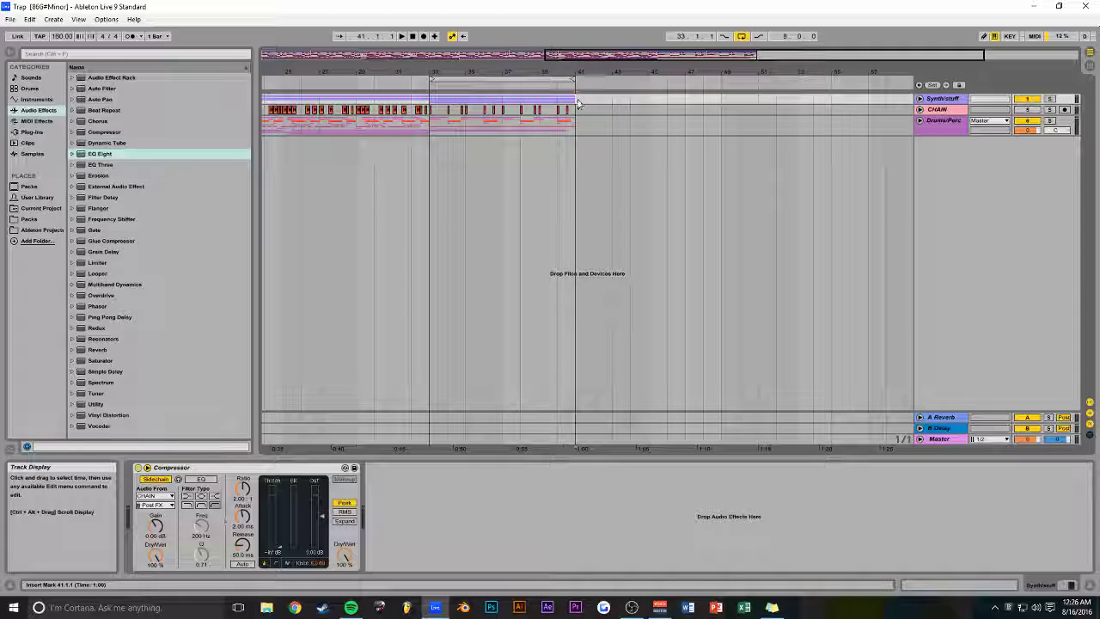
pyautogui.moveTo(574, 55); pyautogui.dragTo(572, 86)
# - Unfold the drums group and place two reverse snare clips on the Rev Snare track, ending at bars 36 and 38
pyautogui.click(920, 120)
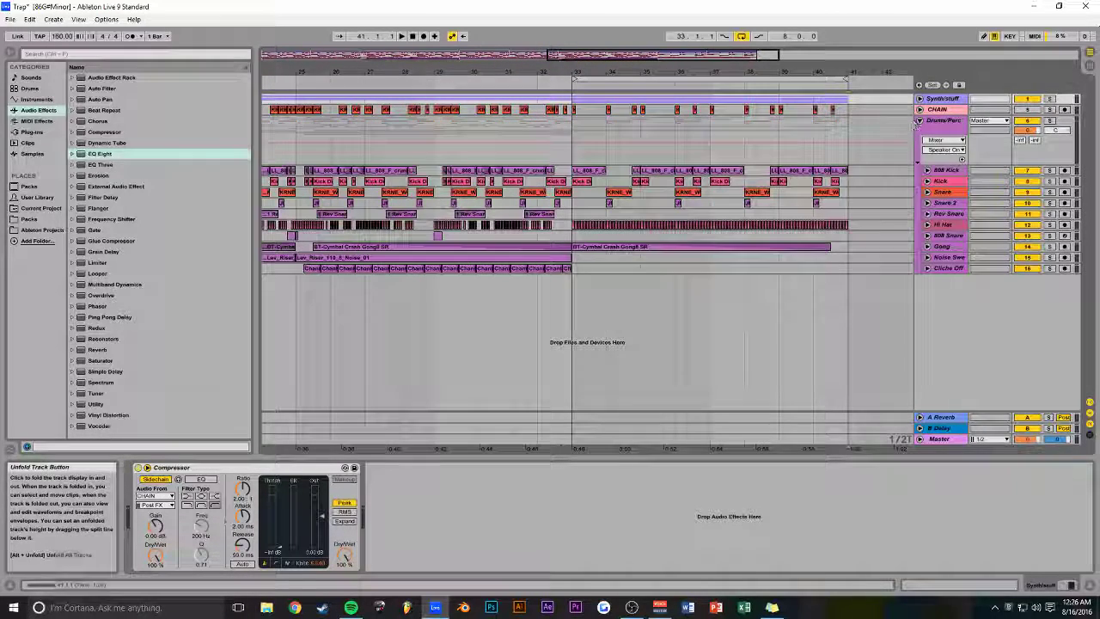
pyautogui.click(657, 215)
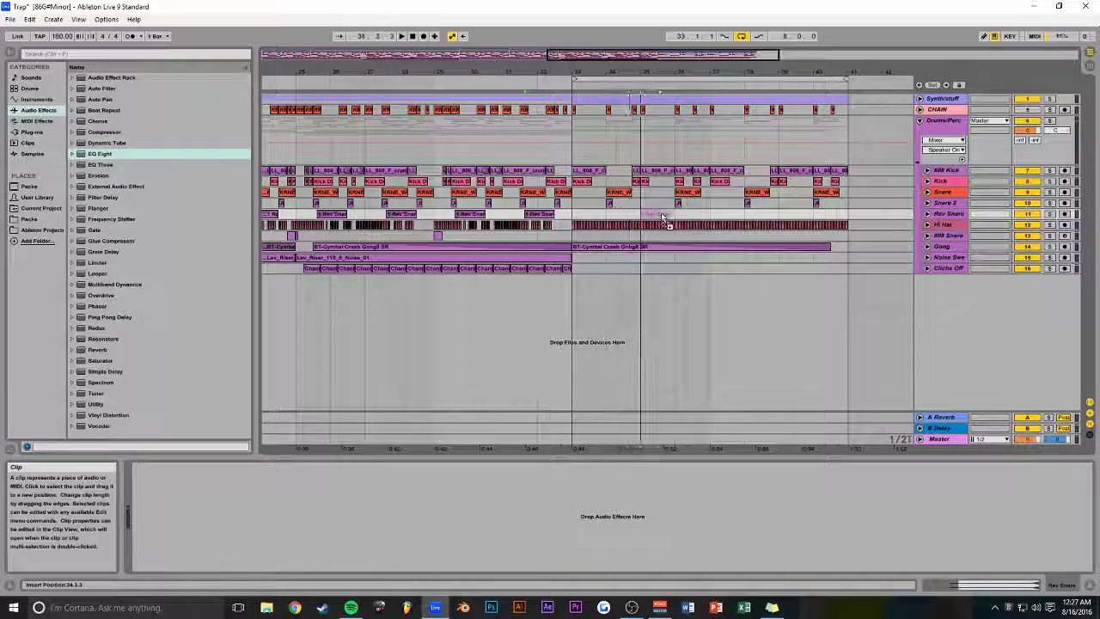
pyautogui.moveTo(640, 140); pyautogui.dragTo(620, 155)
pyautogui.moveTo(553, 216); pyautogui.dragTo(571, 220)
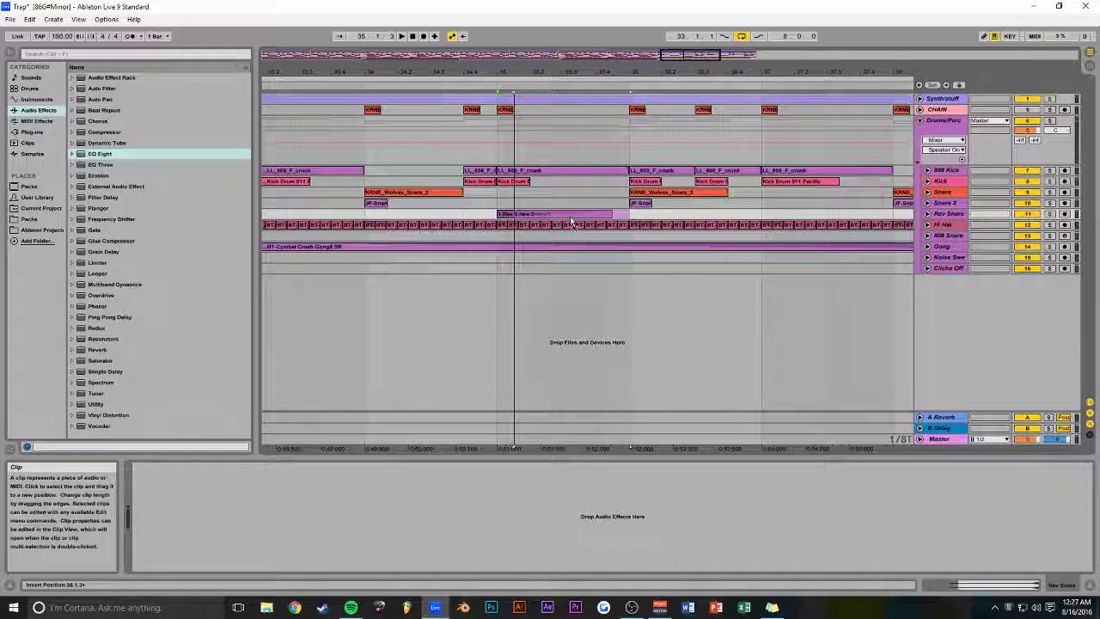
pyautogui.moveTo(571, 222); pyautogui.dragTo(572, 222)
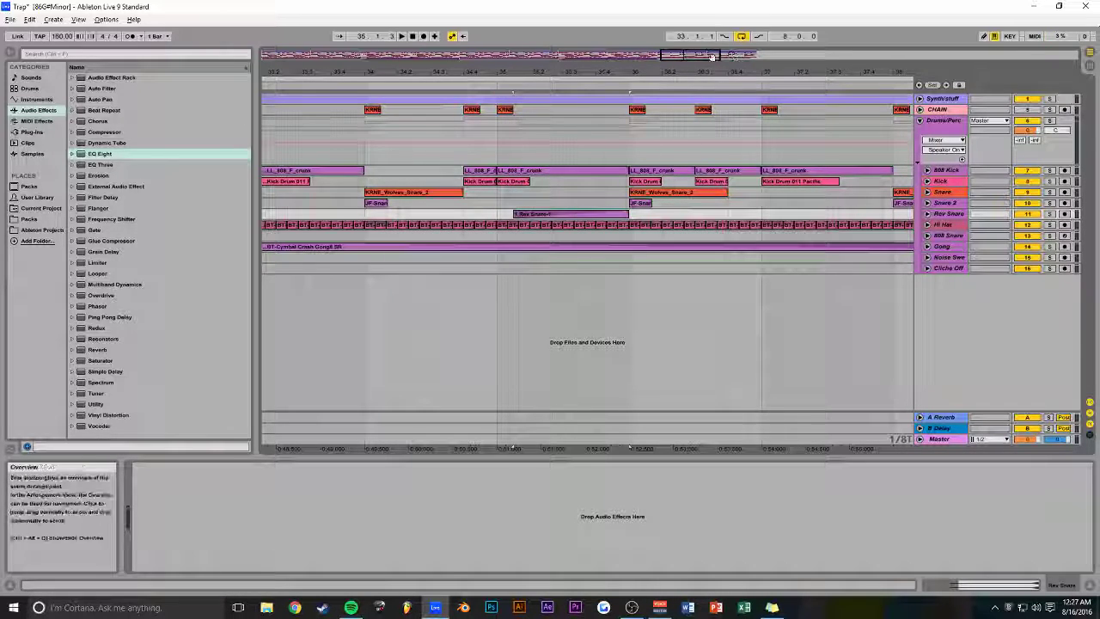
pyautogui.moveTo(711, 56); pyautogui.dragTo(711, 42)
pyautogui.moveTo(597, 215); pyautogui.dragTo(718, 225)
pyautogui.moveTo(713, 55); pyautogui.dragTo(713, 46)
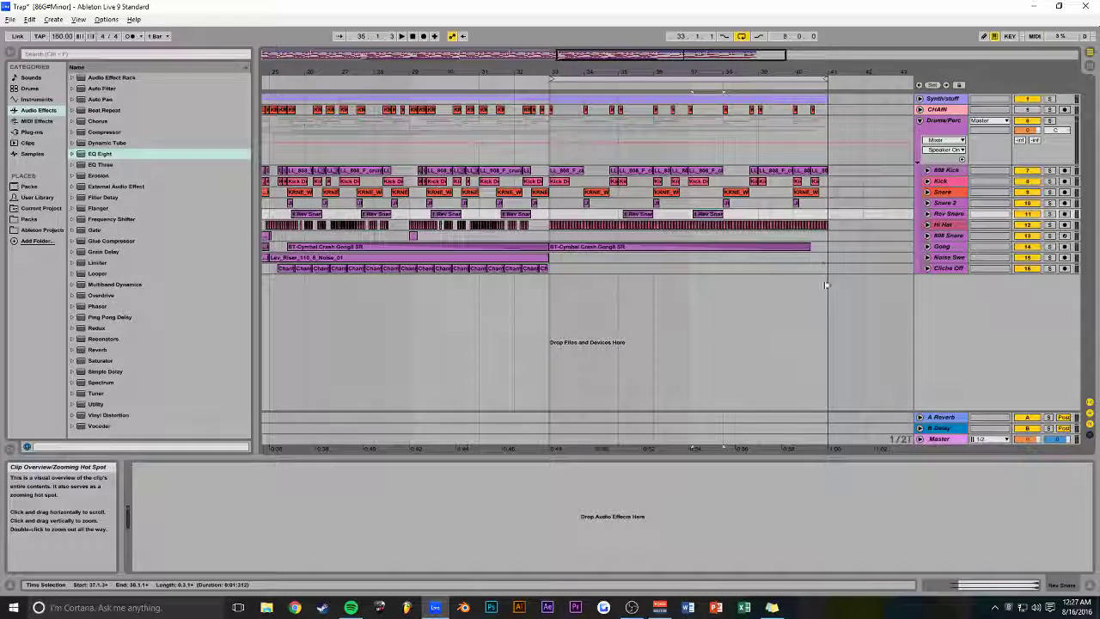
# - Copy bars 33 to 41 of all tracks to bar 41, play the copied section and save the set
pyautogui.moveTo(827, 268); pyautogui.dragTo(554, 109)
pyautogui.hscroll(4, 603, 172)
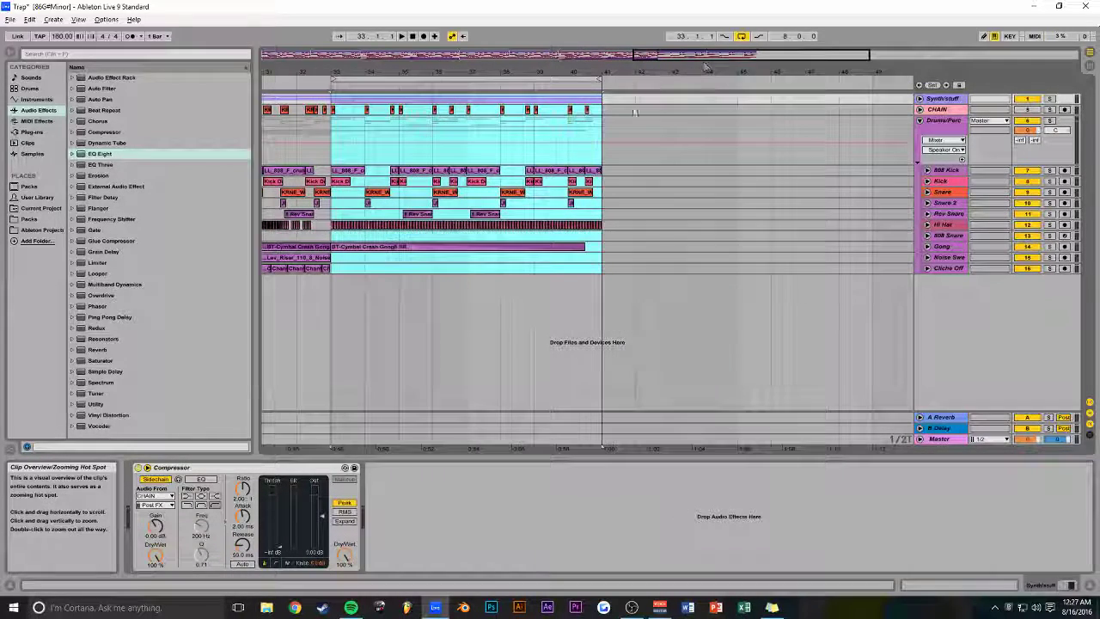
pyautogui.click(603, 103)
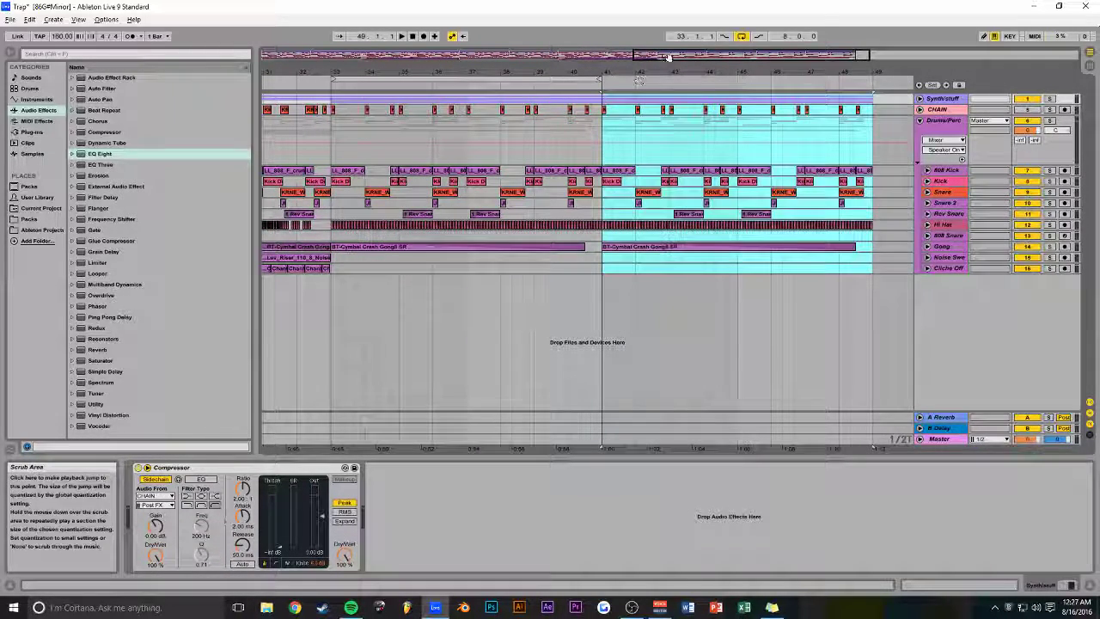
pyautogui.moveTo(668, 57); pyautogui.dragTo(431, 97)
pyautogui.press('space')
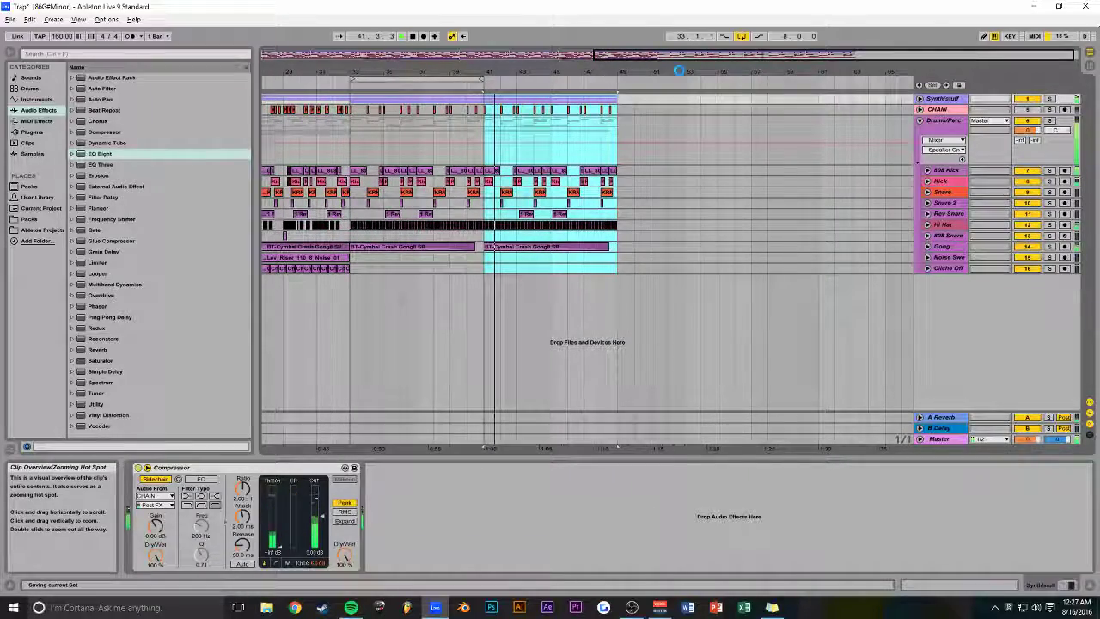
pyautogui.moveTo(720, 56); pyautogui.dragTo(803, 153)
pyautogui.hotkey('ctrl', 's')
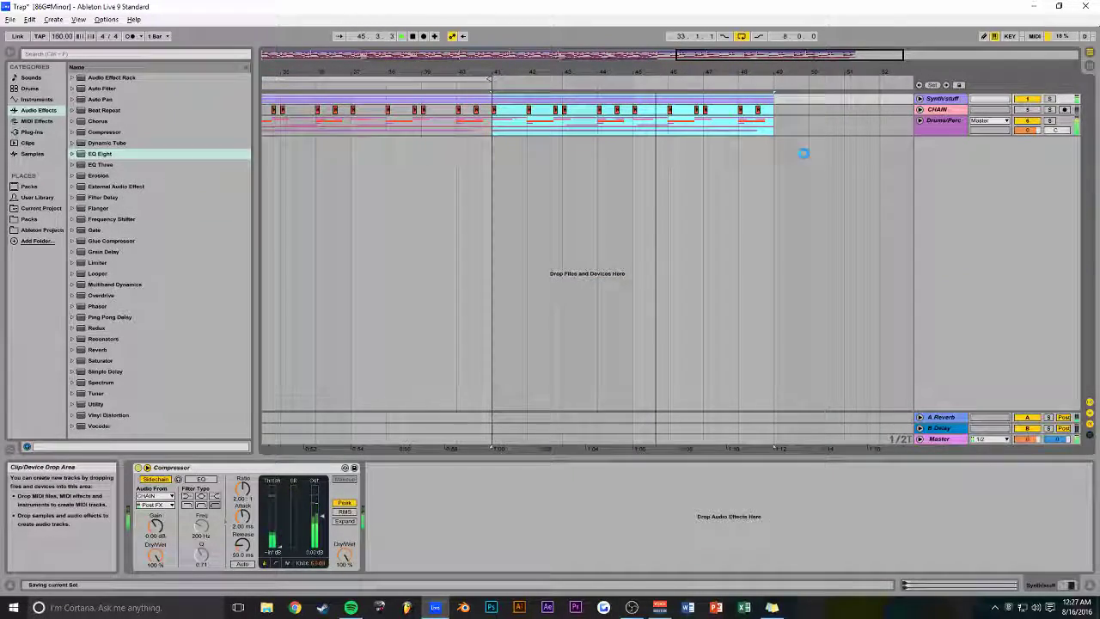
# - Unfold the drums group and add another copy of the eight-bar section at bar 49 across all tracks
pyautogui.moveTo(707, 57); pyautogui.dragTo(920, 127)
pyautogui.click(920, 122)
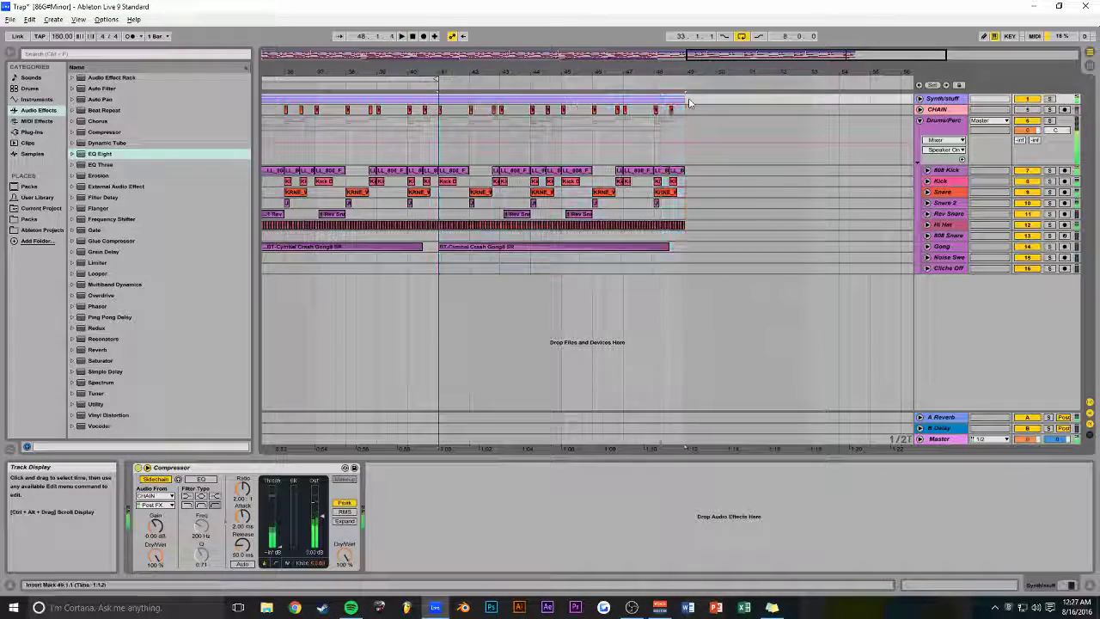
pyautogui.hotkey('ctrl', 'd')
# - Clear the Snare and Snare 2 clips from bar 51 onward and place their hits on beat 3 of bars 49 and 50
pyautogui.moveTo(859, 55)
pyautogui.mouseDown()
pyautogui.moveTo(854, 80)
pyautogui.moveTo(857, 56)
pyautogui.mouseUp()
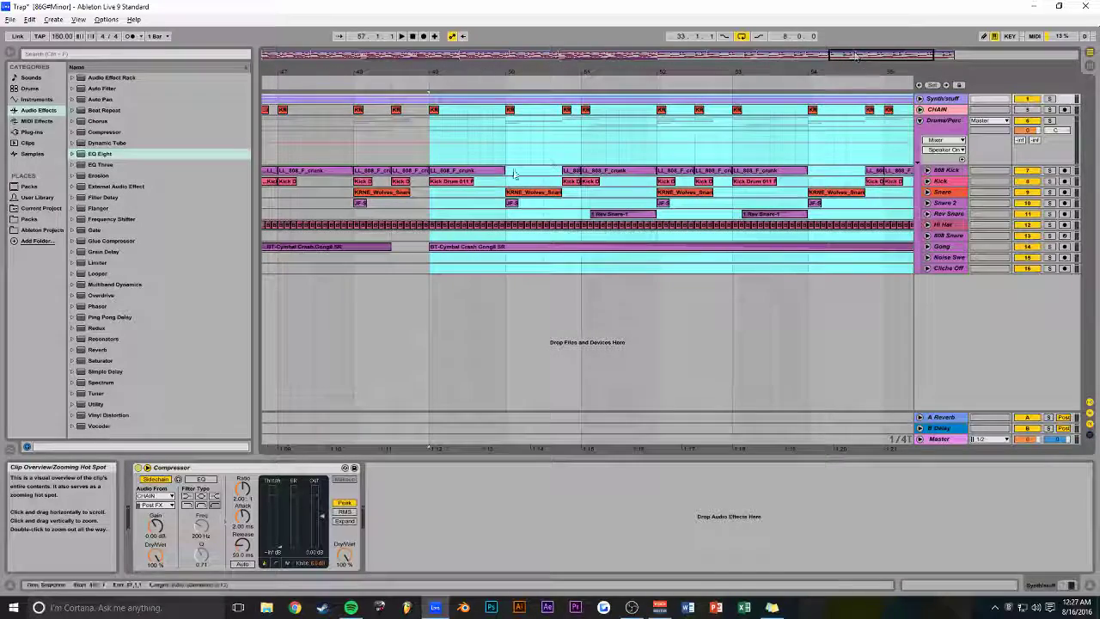
pyautogui.moveTo(752, 71); pyautogui.dragTo(754, 54)
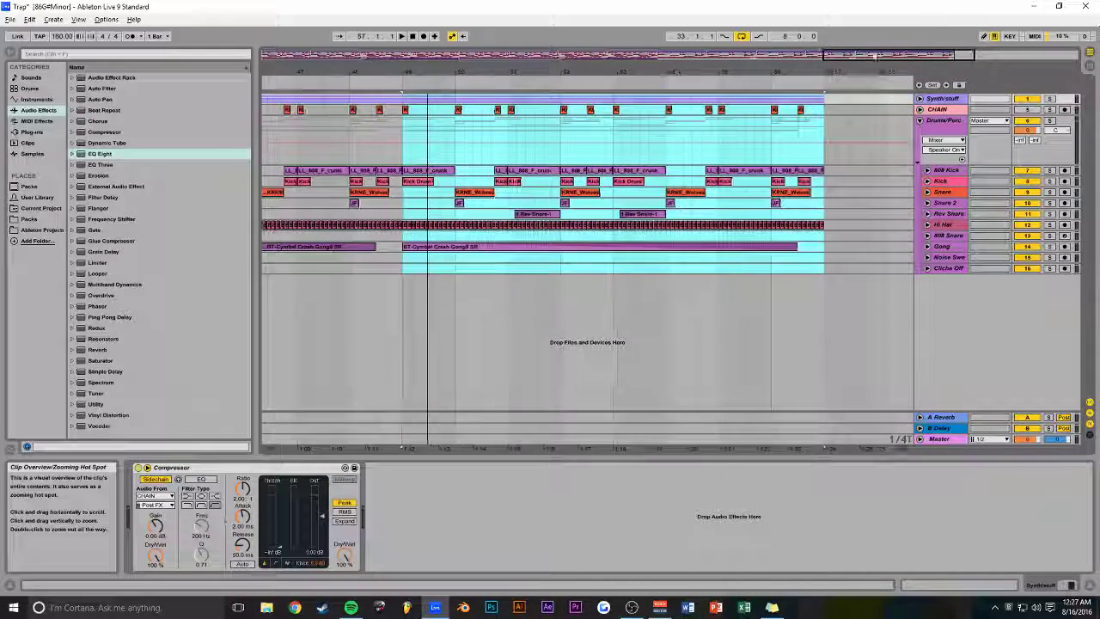
pyautogui.moveTo(818, 194); pyautogui.dragTo(533, 206)
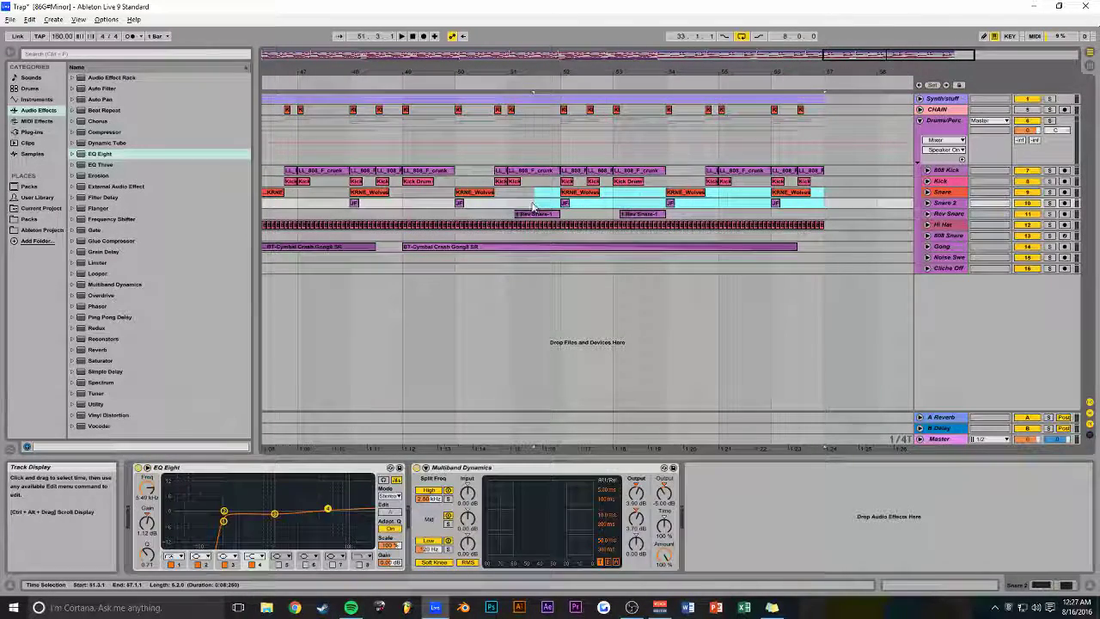
pyautogui.moveTo(436, 201)
pyautogui.mouseDown()
pyautogui.moveTo(463, 203)
pyautogui.moveTo(442, 198)
pyautogui.mouseUp()
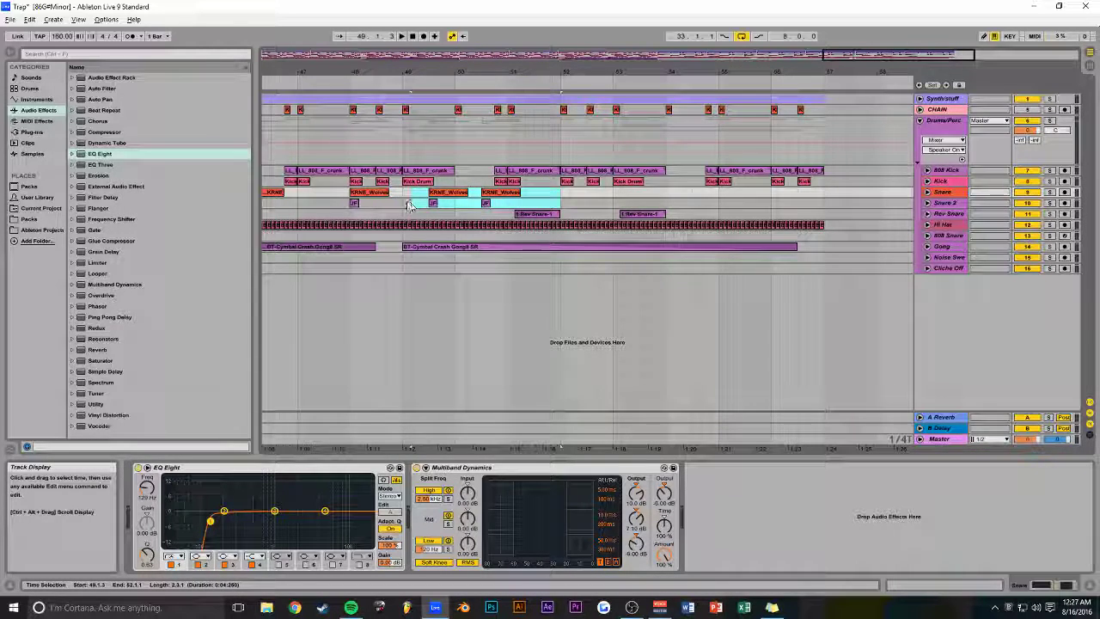
# - Try to repeat the selected Snare and Snare 2 pattern several times after bar 52
pyautogui.hotkey('ctrl', 'd')
pyautogui.hotkey('ctrl', 'd')
pyautogui.hotkey('ctrl', 'd')
pyautogui.hotkey('ctrl', 'd')
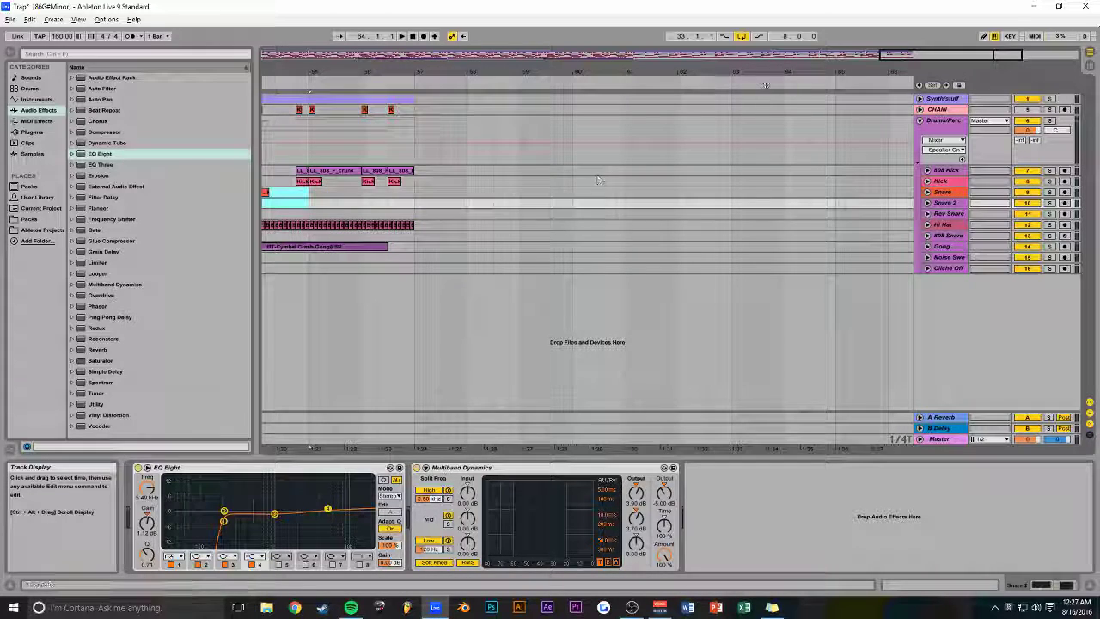
pyautogui.moveTo(940, 55); pyautogui.dragTo(834, 61)
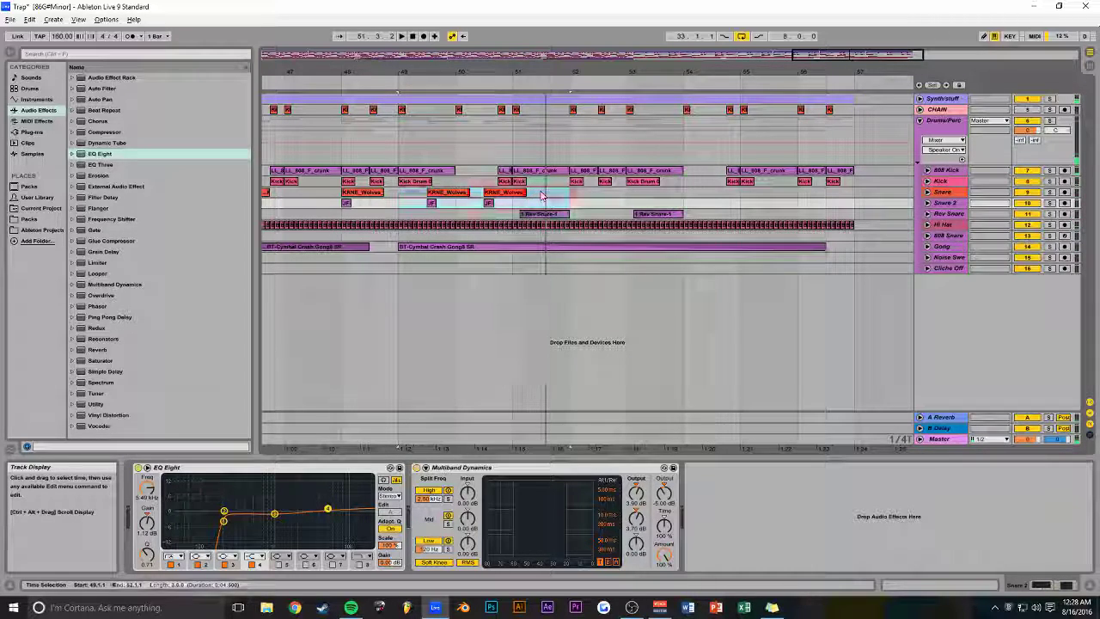
# - Repeat the Snare and Snare 2 pair so that a hit falls on beat 3 of every bar up to bar 57
pyautogui.hotkey('ctrl', 'd')
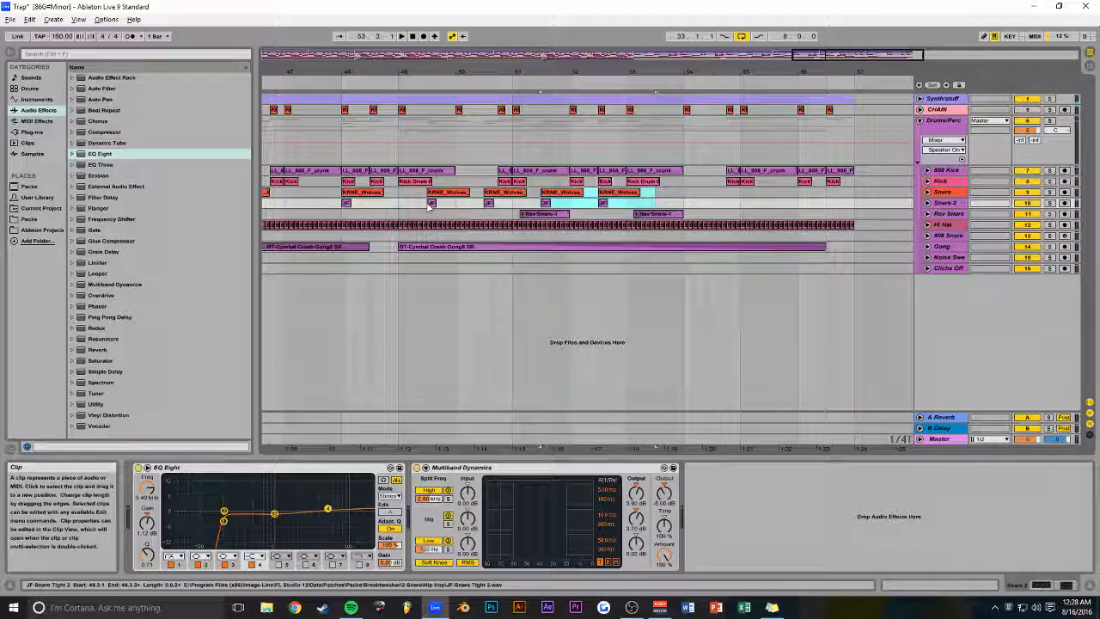
pyautogui.hscroll(4, 558, 197)
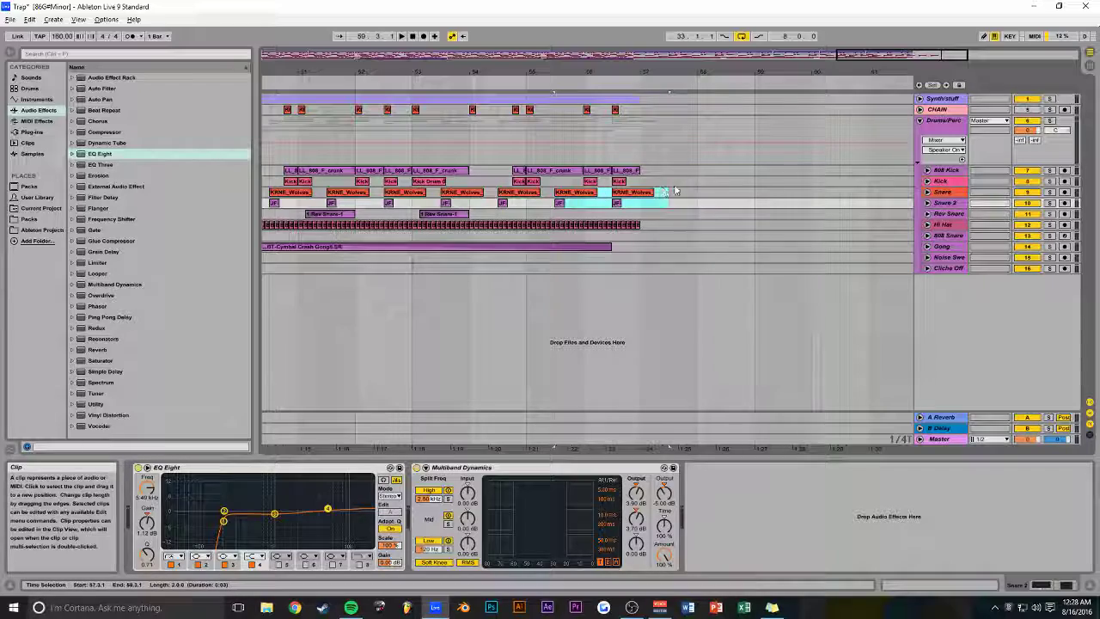
pyautogui.moveTo(860, 54); pyautogui.dragTo(840, 55)
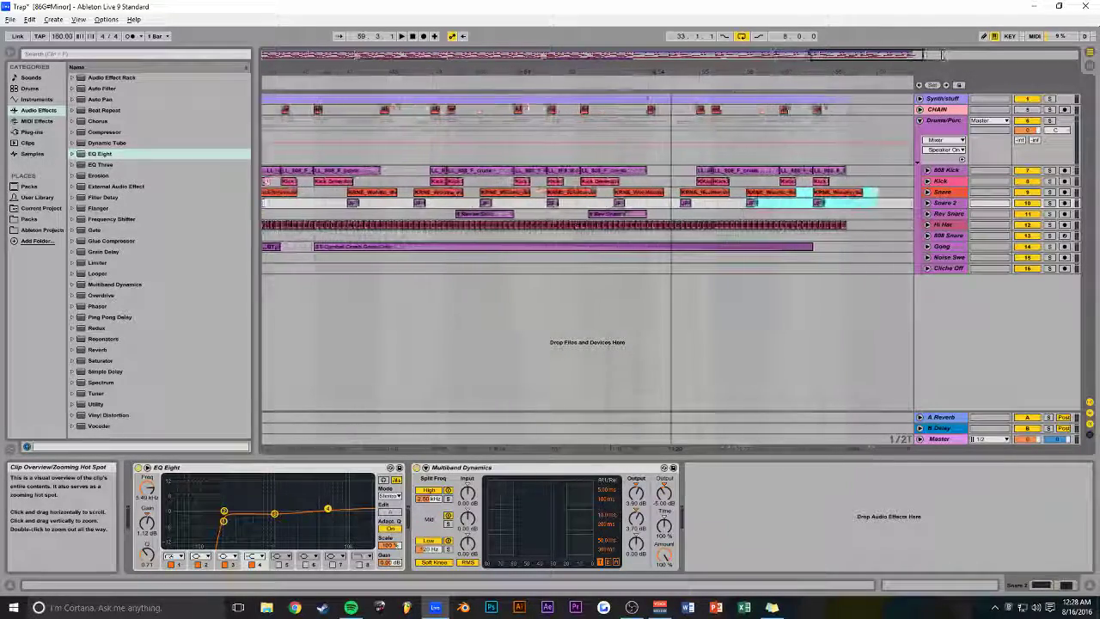
pyautogui.click(718, 344)
# - Copy the CHAIN track's trigger clip to 49.3 and to the other new snare hits up to bar 57
pyautogui.click(392, 112)
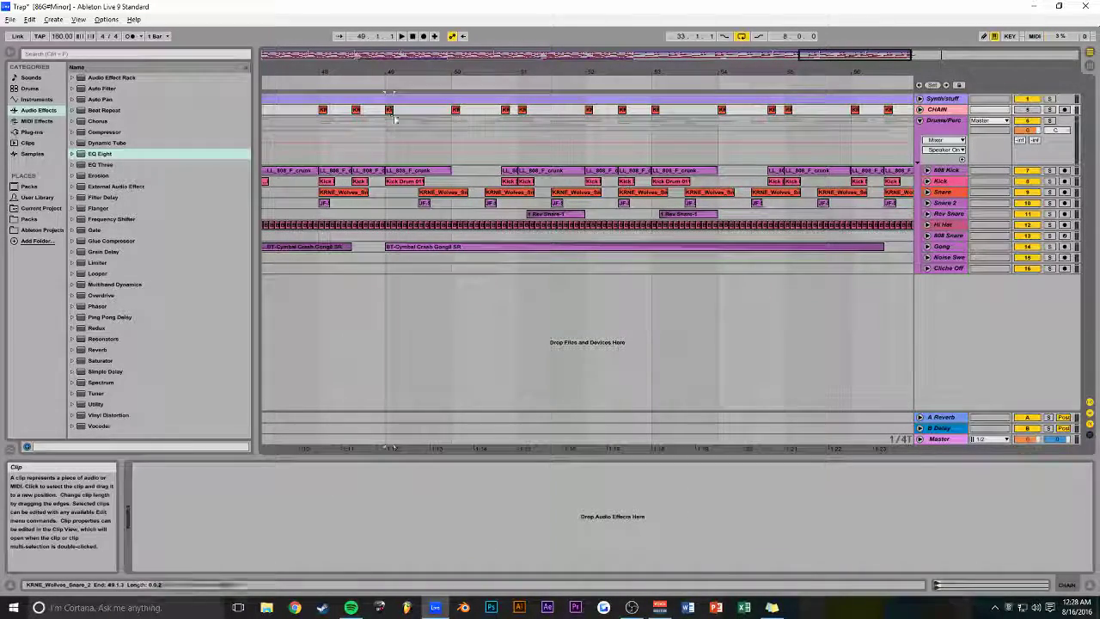
pyautogui.moveTo(391, 112); pyautogui.dragTo(425, 111)
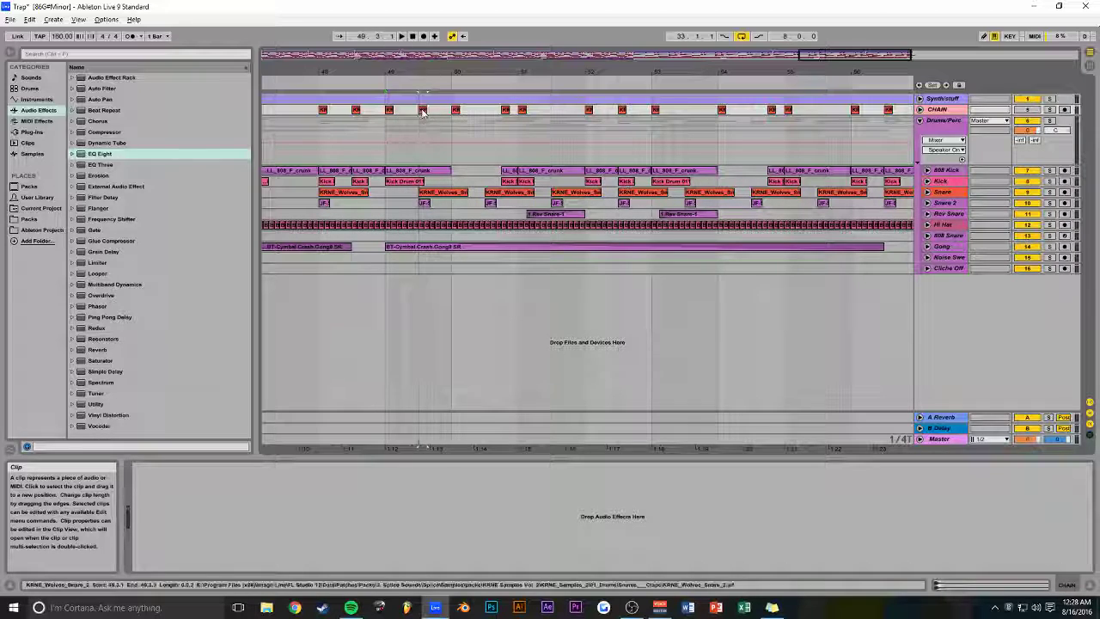
pyautogui.moveTo(492, 121)
pyautogui.mouseDown()
pyautogui.moveTo(807, 114)
pyautogui.moveTo(599, 111)
pyautogui.moveTo(593, 101)
pyautogui.moveTo(490, 120)
pyautogui.mouseUp()
pyautogui.click(464, 137)
# - Play the arrangement from bar 49 and examine the 808 and kick clips around the new snare pattern
pyautogui.press('space')
pyautogui.click(346, 139)
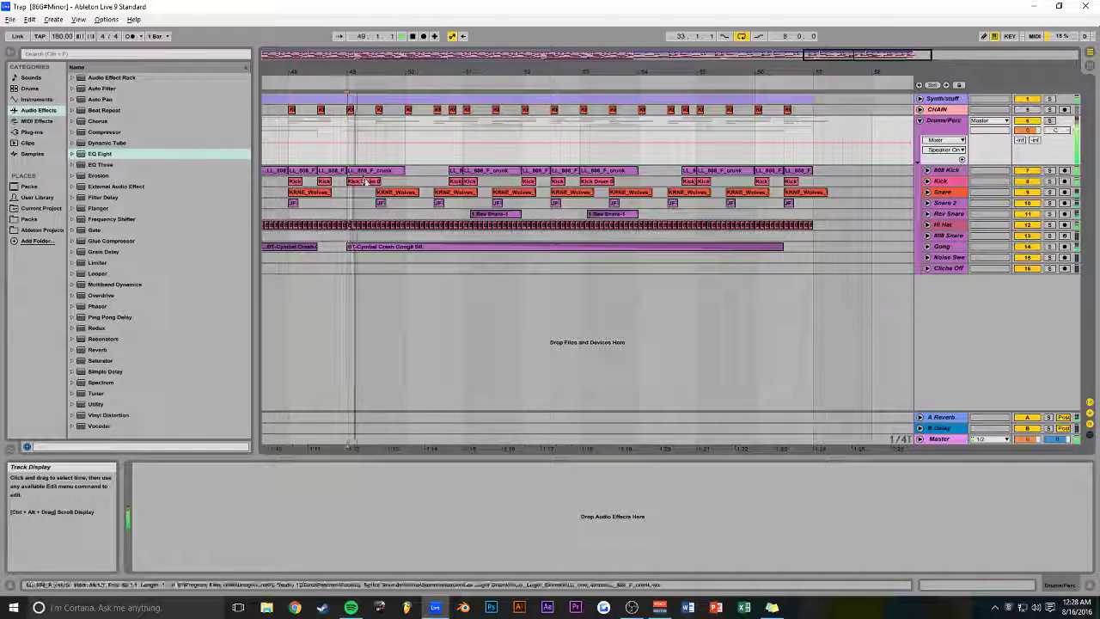
pyautogui.moveTo(818, 51); pyautogui.dragTo(818, 55)
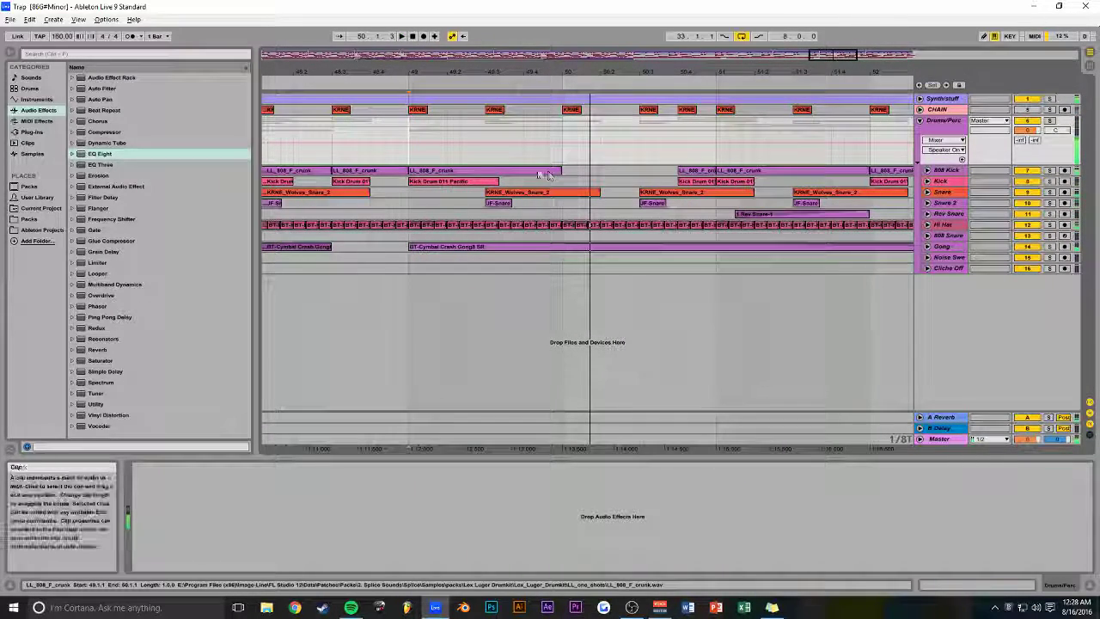
# - Place a half-bar copy of the 808 Kick clip at bar 50 and save the set
pyautogui.press('space')
pyautogui.click(546, 174)
pyautogui.moveTo(562, 180); pyautogui.dragTo(630, 176)
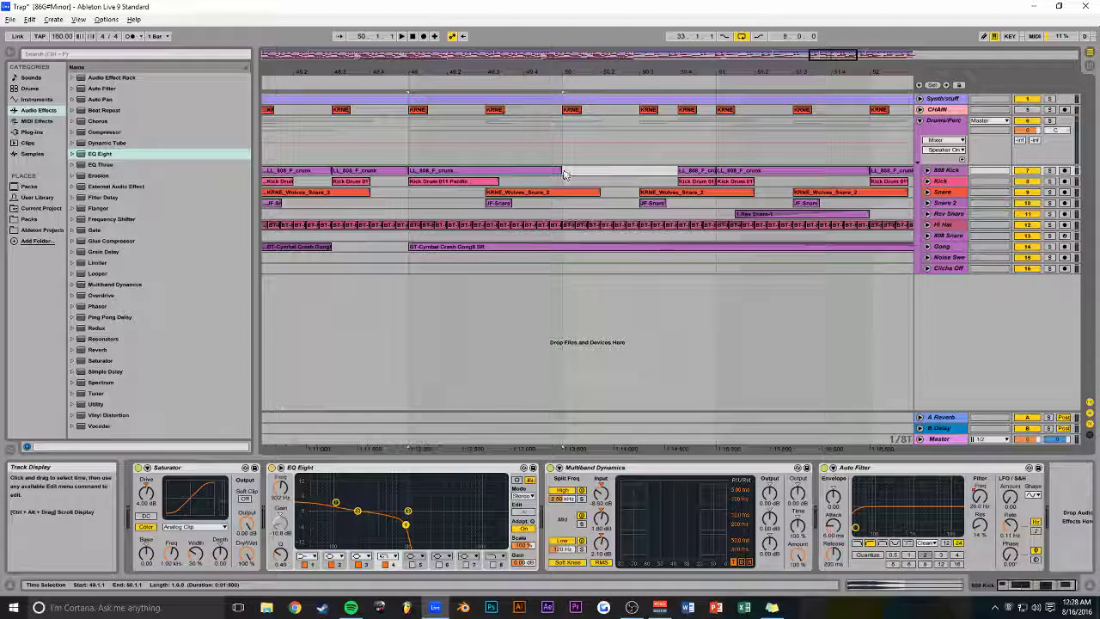
pyautogui.moveTo(528, 172); pyautogui.dragTo(613, 174)
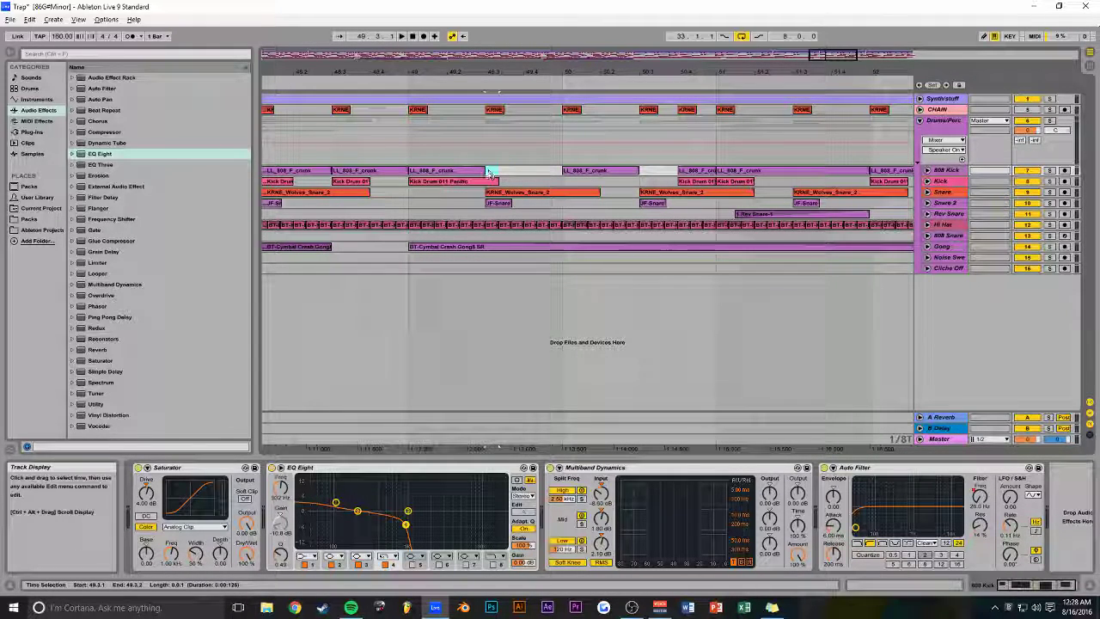
pyautogui.press('space')
pyautogui.hotkey('ctrl', 's')
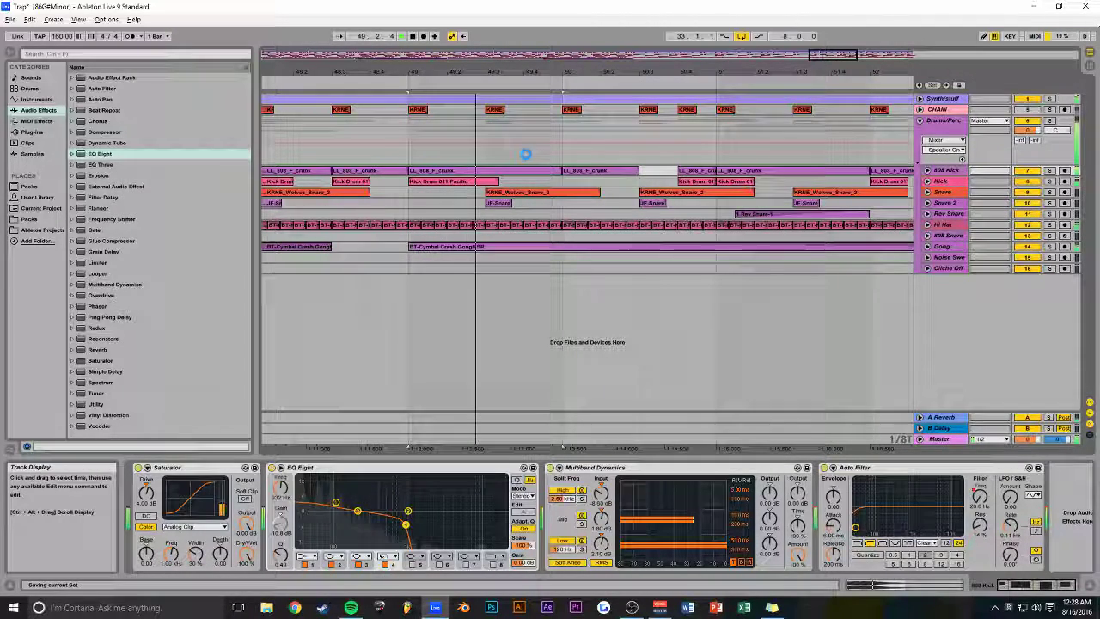
# - Copy the Kick clip from bar 49 to bar 50, then shift the new 808 and kick clips to 50.2
pyautogui.moveTo(548, 181); pyautogui.dragTo(600, 189)
pyautogui.click(629, 171)
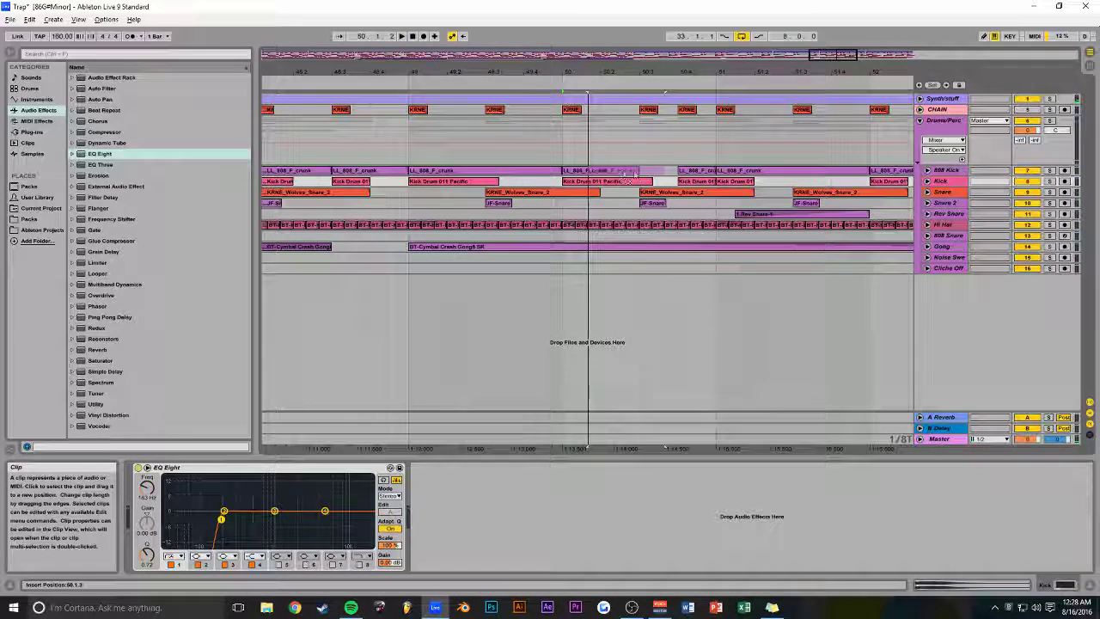
pyautogui.press('Delete')
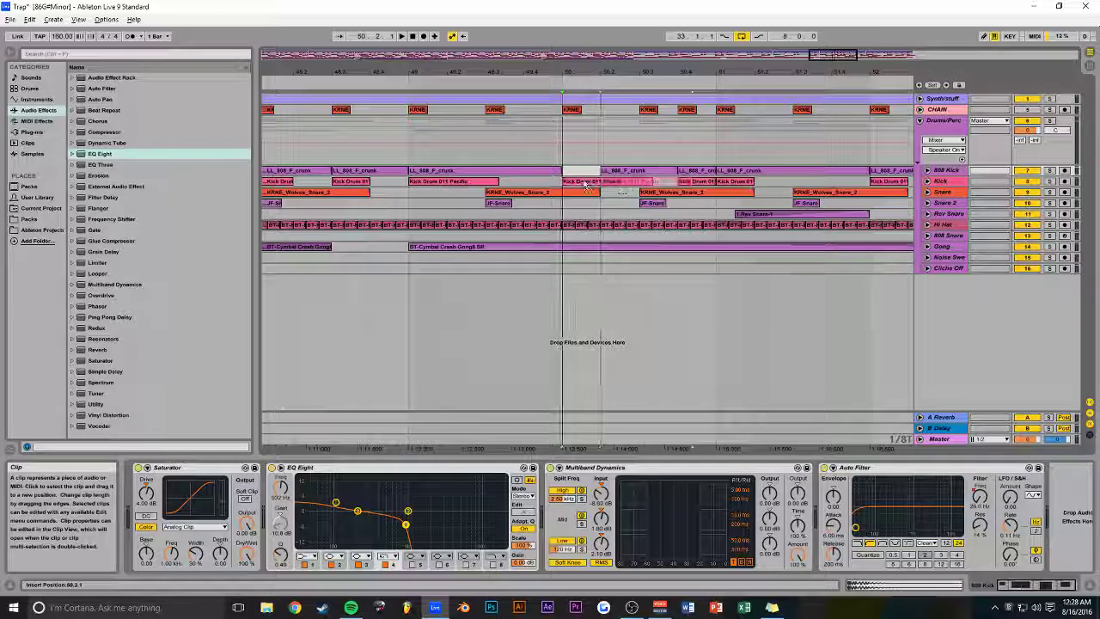
pyautogui.click(616, 182)
pyautogui.moveTo(611, 182); pyautogui.dragTo(629, 185)
pyautogui.click(562, 163)
pyautogui.hotkey('ctrl', 's')
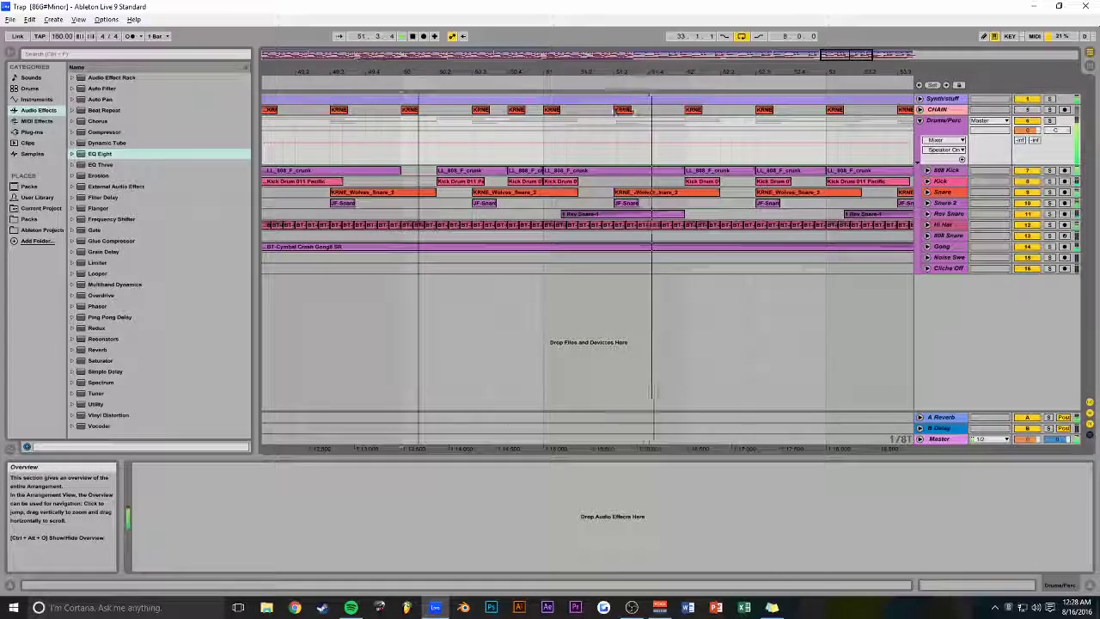
# - Copy the CHAIN track's trigger clip to 50.2 and play the arrangement from bar 50
pyautogui.press('space')
pyautogui.click(435, 137)
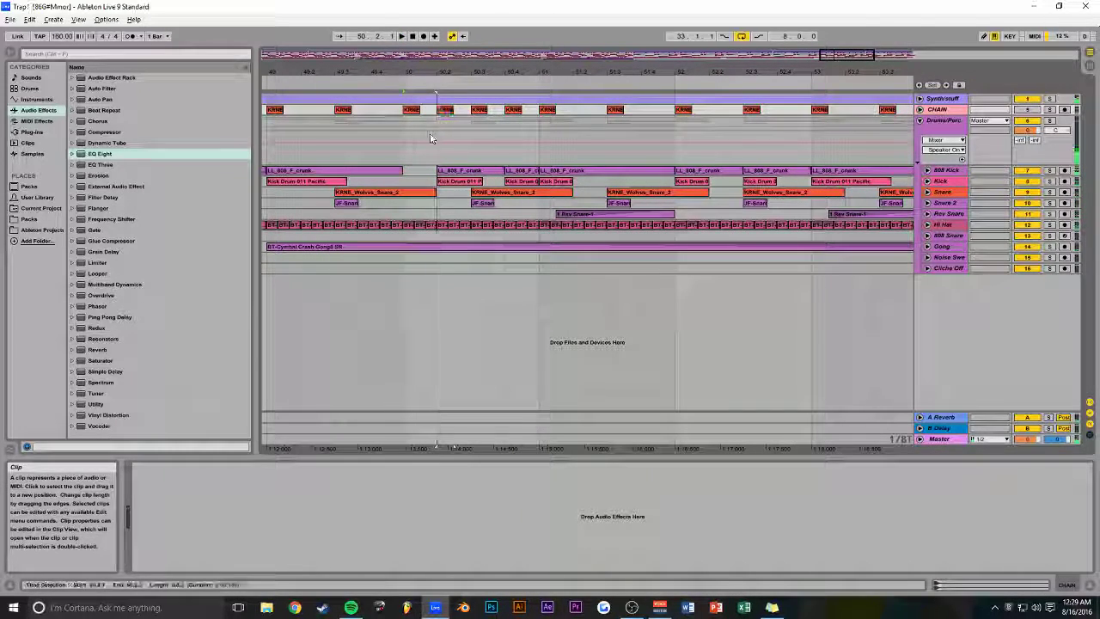
pyautogui.click(435, 136)
pyautogui.press('space')
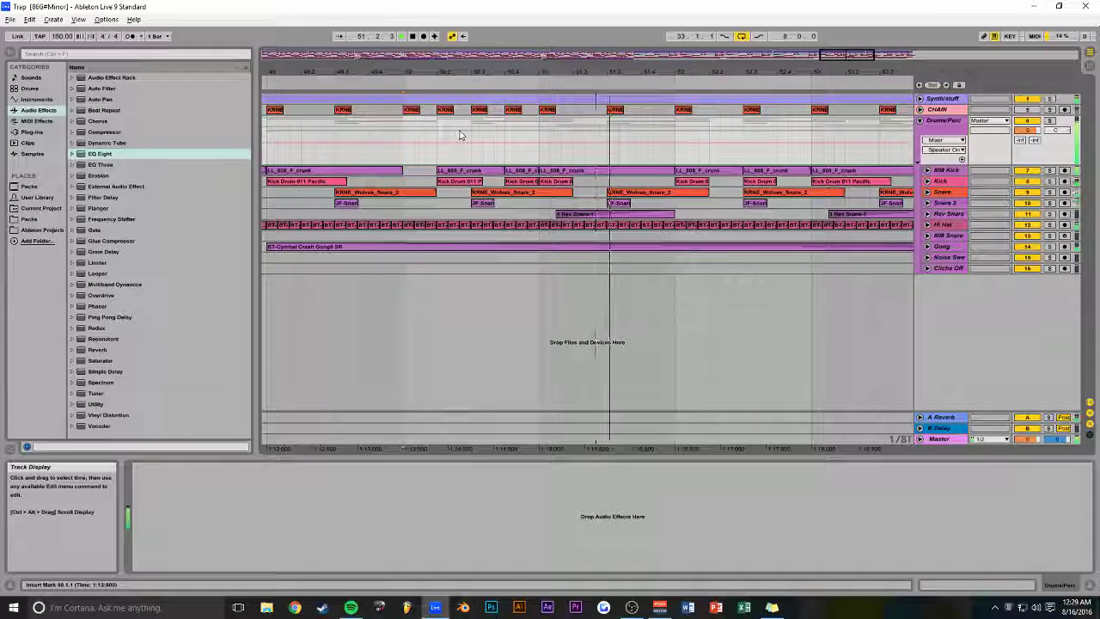
# - Move the 808 and kick hits at 54.4 slightly earlier and extend that 808 clip to bar 55
pyautogui.moveTo(878, 53)
pyautogui.mouseDown()
pyautogui.moveTo(902, 48)
pyautogui.moveTo(885, 51)
pyautogui.mouseUp()
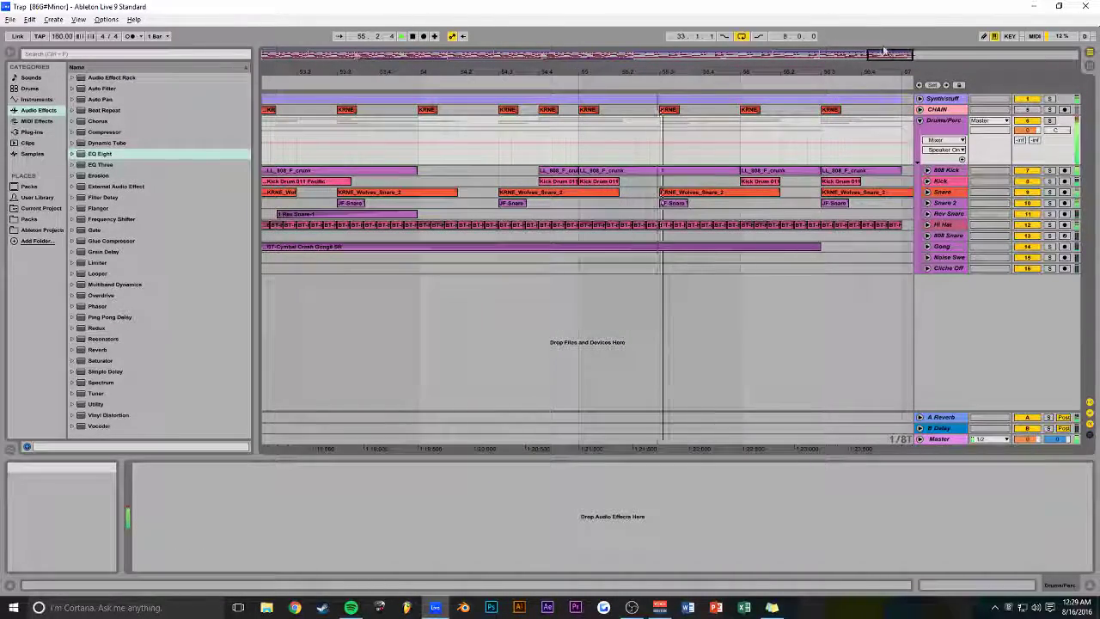
pyautogui.moveTo(557, 173); pyautogui.dragTo(530, 171)
pyautogui.click(500, 164)
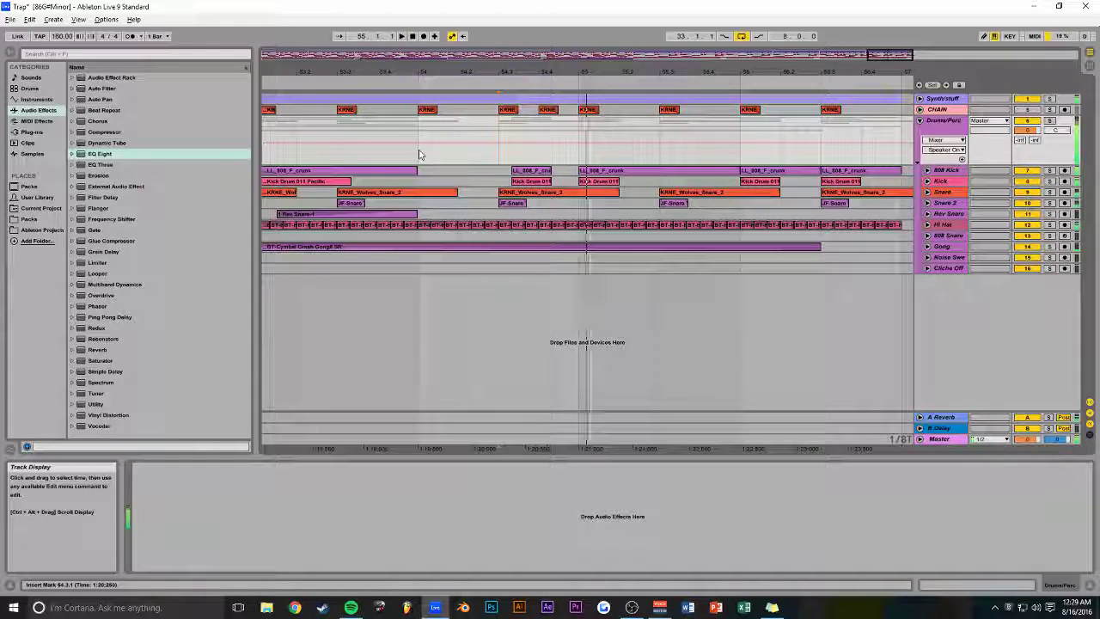
pyautogui.click(554, 174)
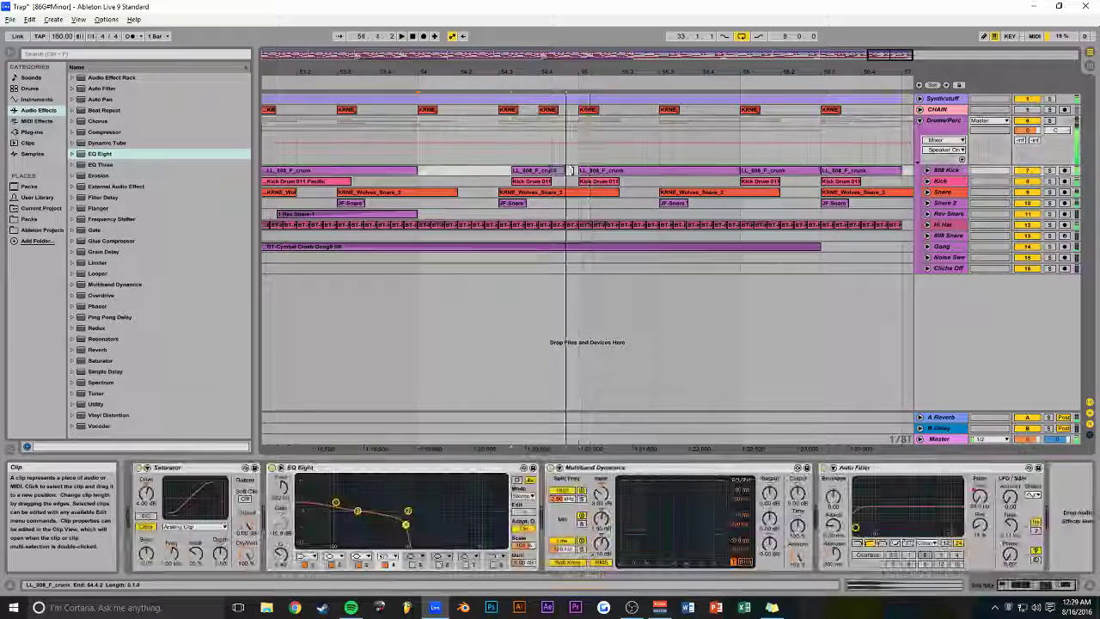
pyautogui.click(421, 155)
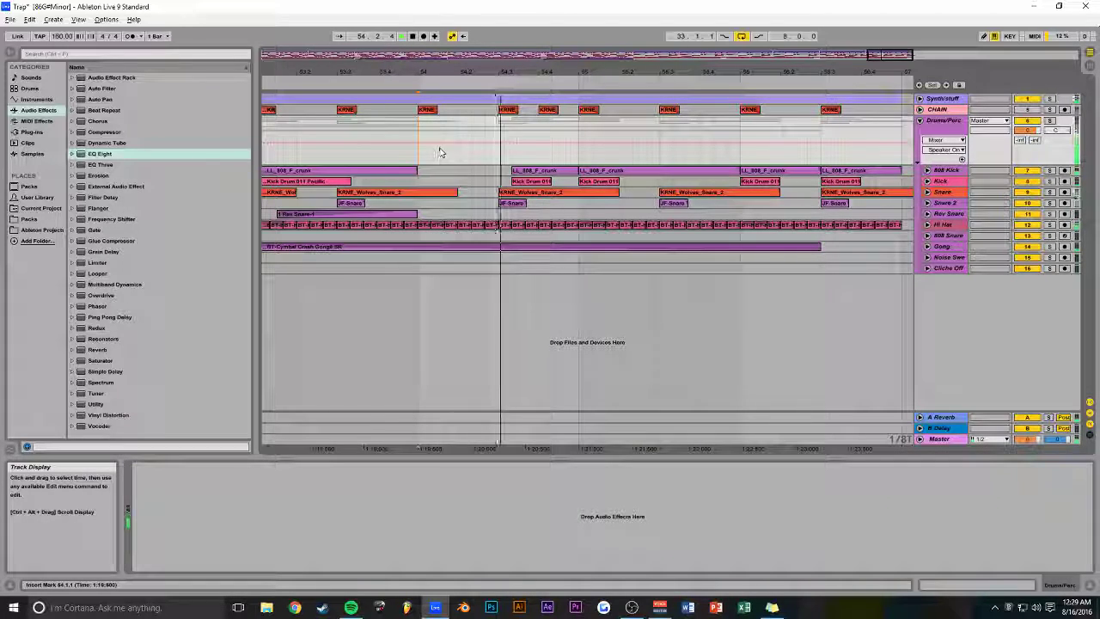
pyautogui.moveTo(890, 54); pyautogui.dragTo(896, 19)
pyautogui.hotkey('ctrl', 's')
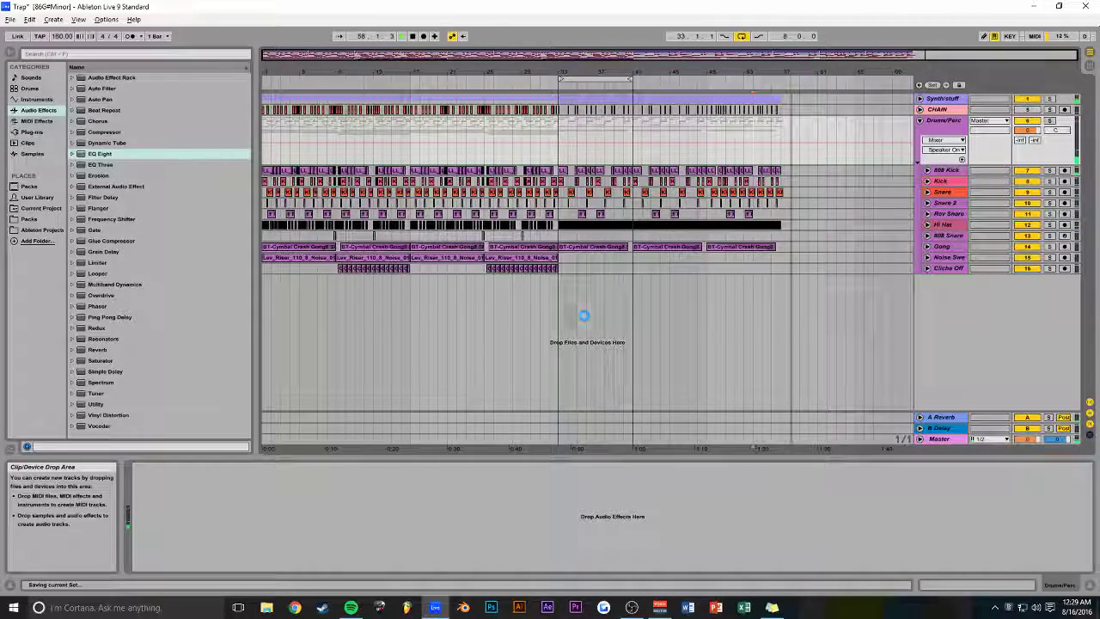
# - Repeat the Noise Sweep track's riser clip from bar 33 up to bar 57 and save the set
pyautogui.click(483, 256)
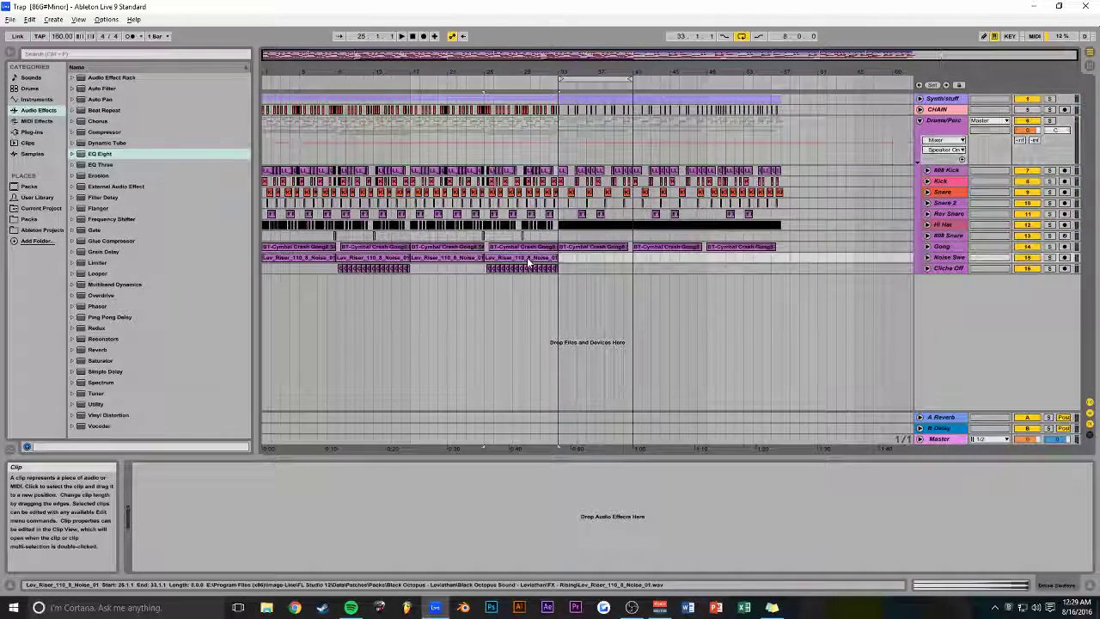
pyautogui.hotkey('ctrl', 'd')
pyautogui.hotkey('ctrl', 'd')
pyautogui.hotkey('ctrl', 's')
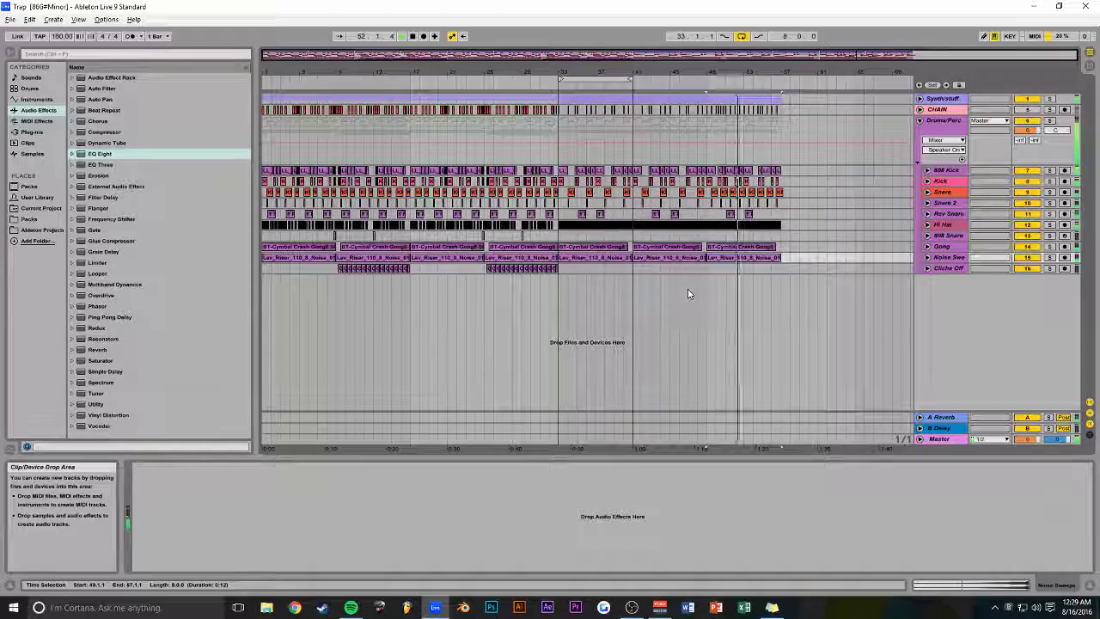
# - Delete the Hi Hat clips from 40.3 to the end of bar 40
pyautogui.moveTo(747, 54); pyautogui.dragTo(344, 93)
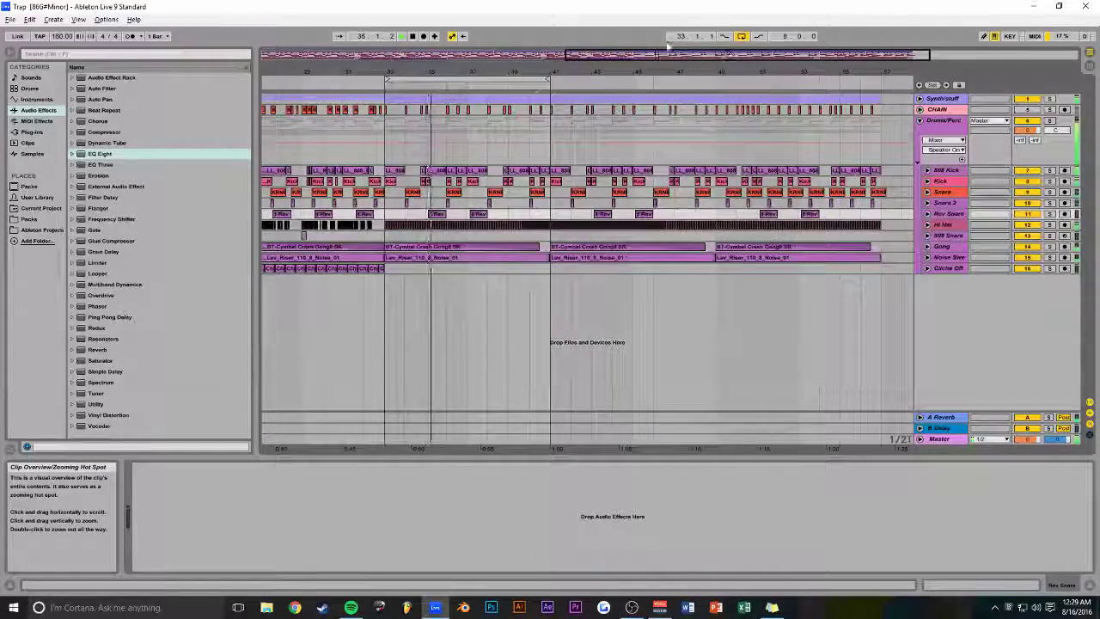
pyautogui.moveTo(731, 55)
pyautogui.mouseDown()
pyautogui.moveTo(687, 58)
pyautogui.moveTo(711, 58)
pyautogui.mouseUp()
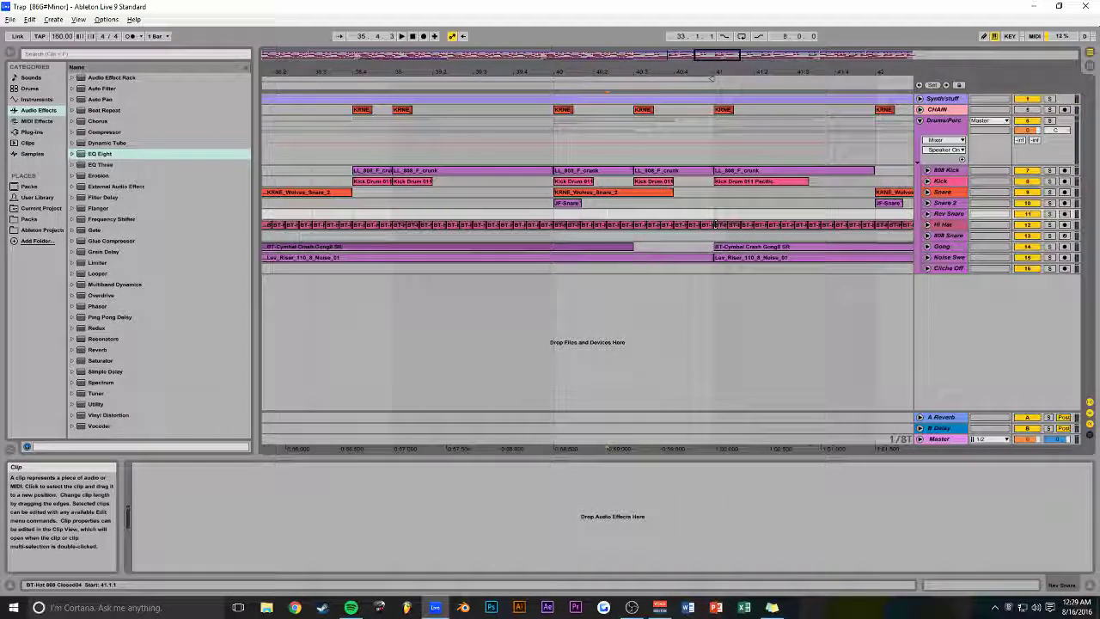
pyautogui.click(632, 235)
pyautogui.press('Delete')
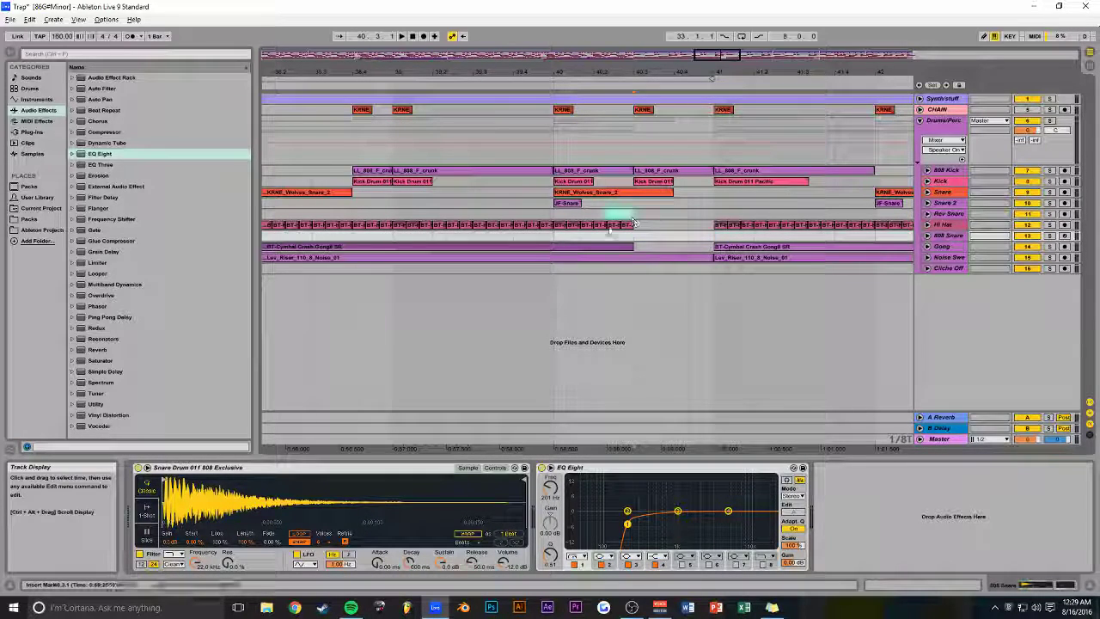
# - Fill bar 40 on the Hi Hat track with half-length hat clips duplicated from the first hit, and play it back
pyautogui.moveTo(739, 55); pyautogui.dragTo(462, 241)
pyautogui.click(462, 230)
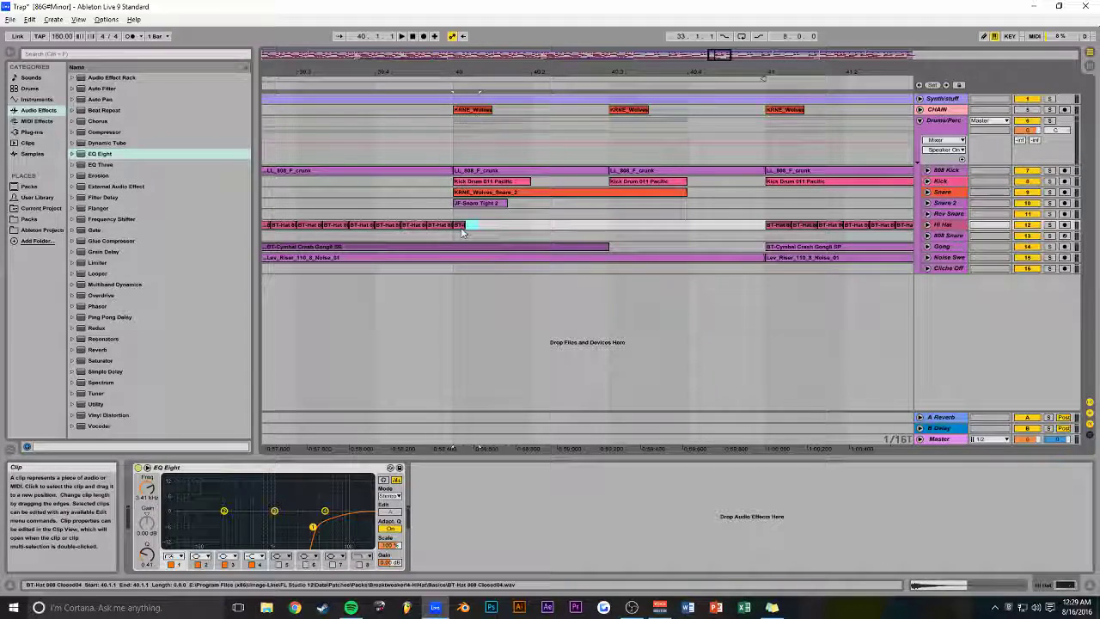
pyautogui.hotkey('ctrl', 'd')
pyautogui.hotkey('ctrl', 'd')
pyautogui.hotkey('ctrl', 'd')
pyautogui.hotkey('ctrl', 'd')
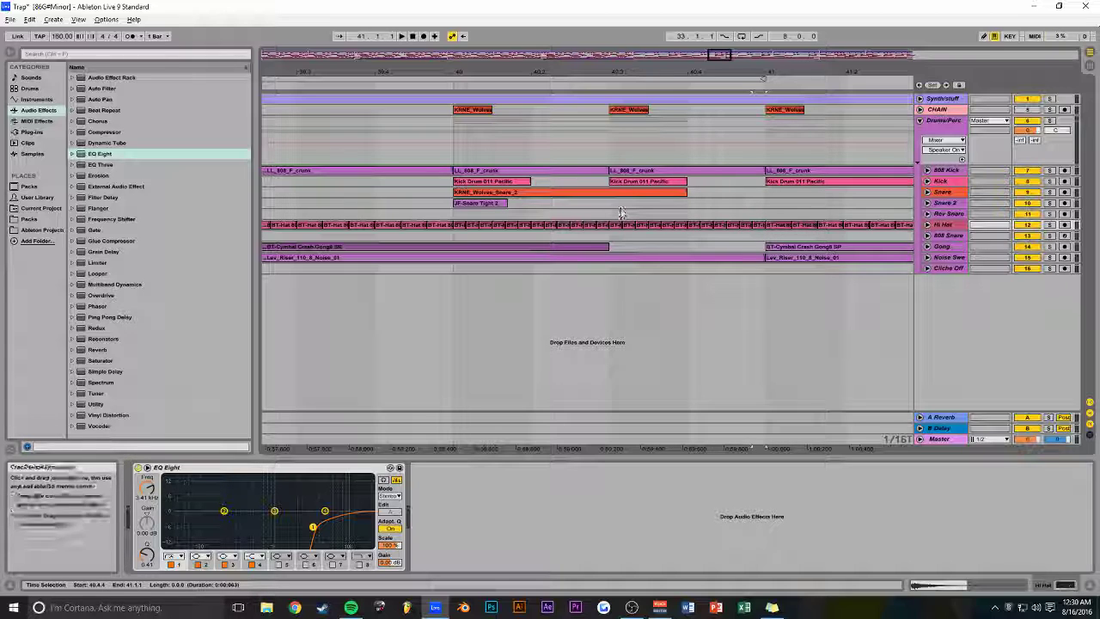
pyautogui.click(455, 215)
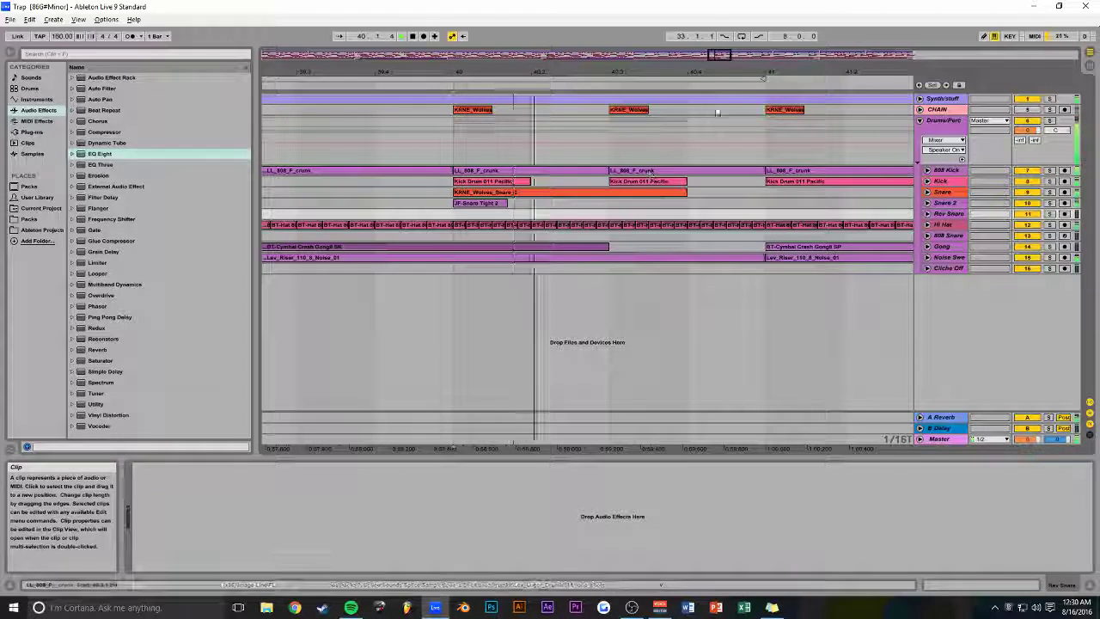
# - Play through the closing section, fold the Drums/Perc group and unfold the Synth/stuff group
pyautogui.moveTo(721, 55); pyautogui.dragTo(702, 146)
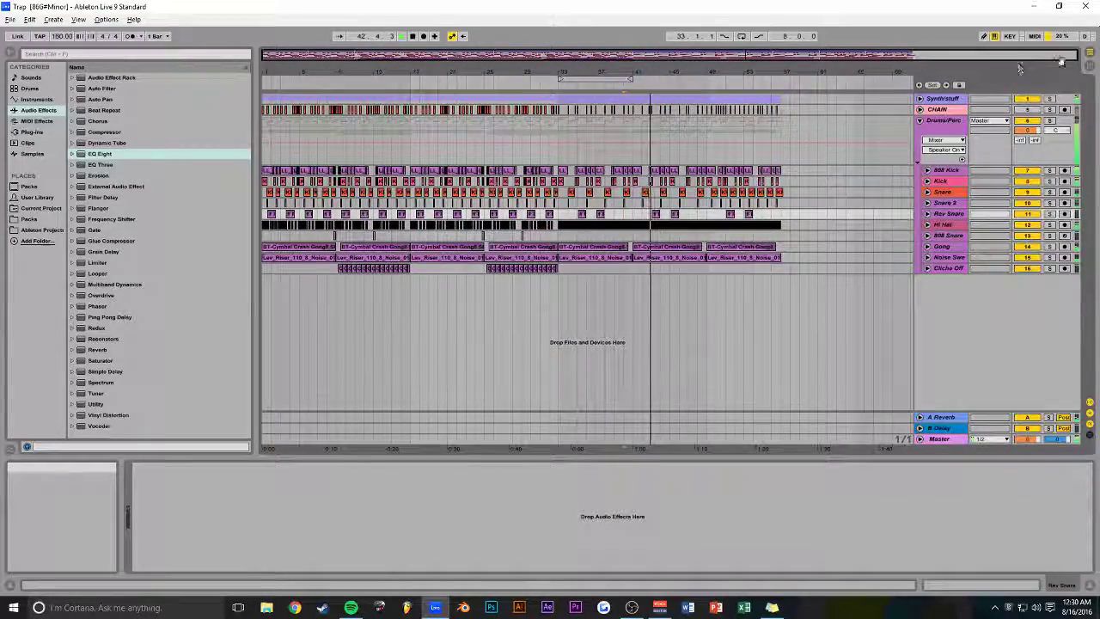
pyautogui.moveTo(1019, 54); pyautogui.dragTo(1022, 57)
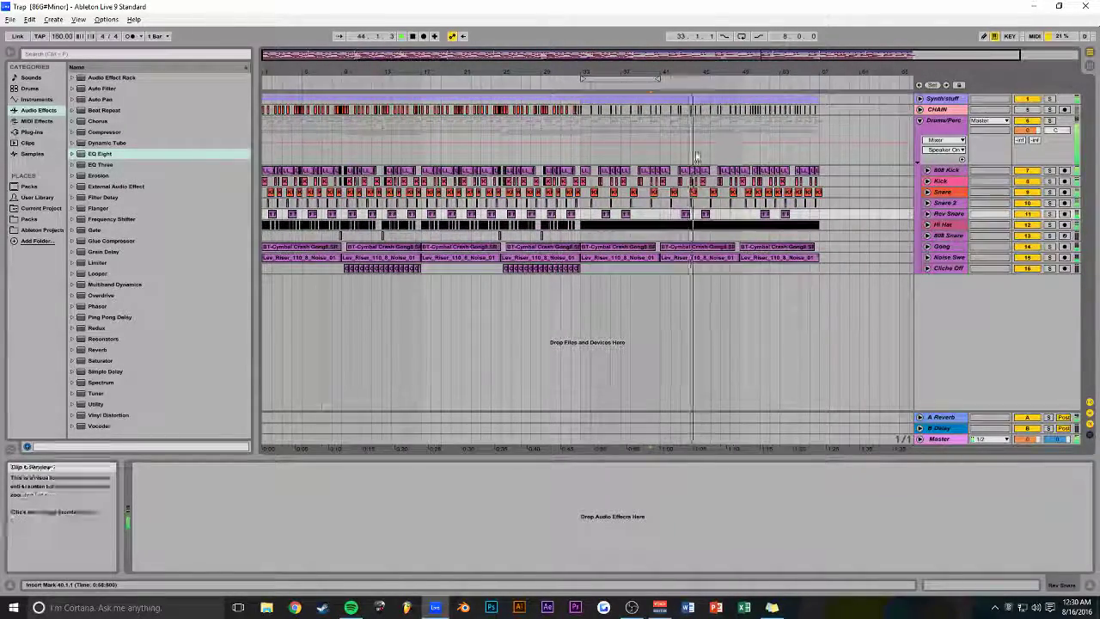
pyautogui.click(919, 122)
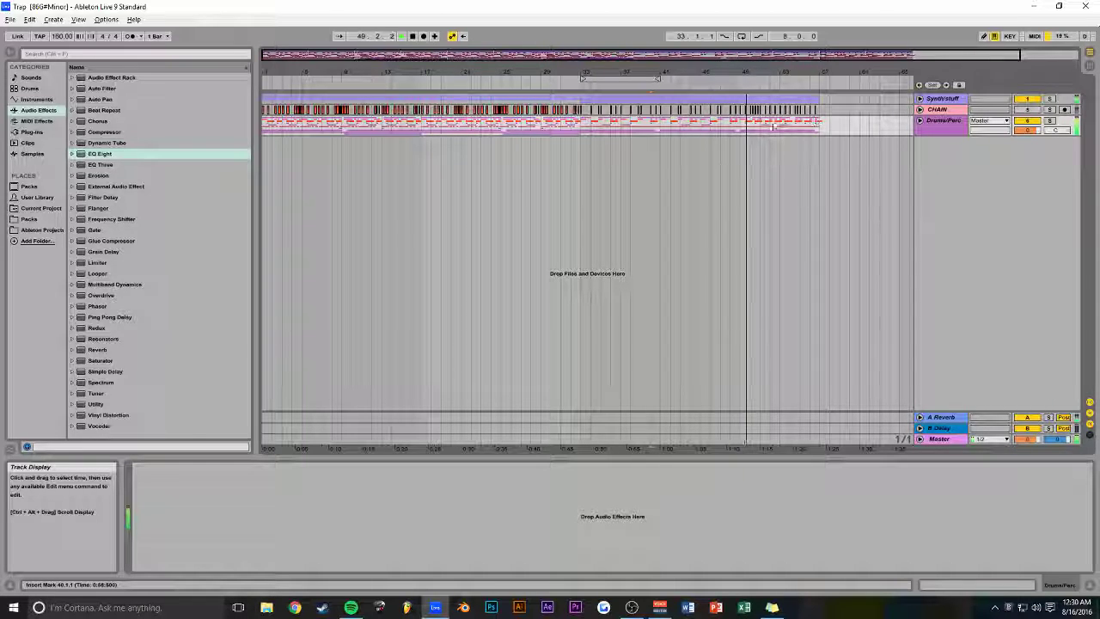
pyautogui.moveTo(627, 58); pyautogui.dragTo(809, 97)
pyautogui.click(919, 120)
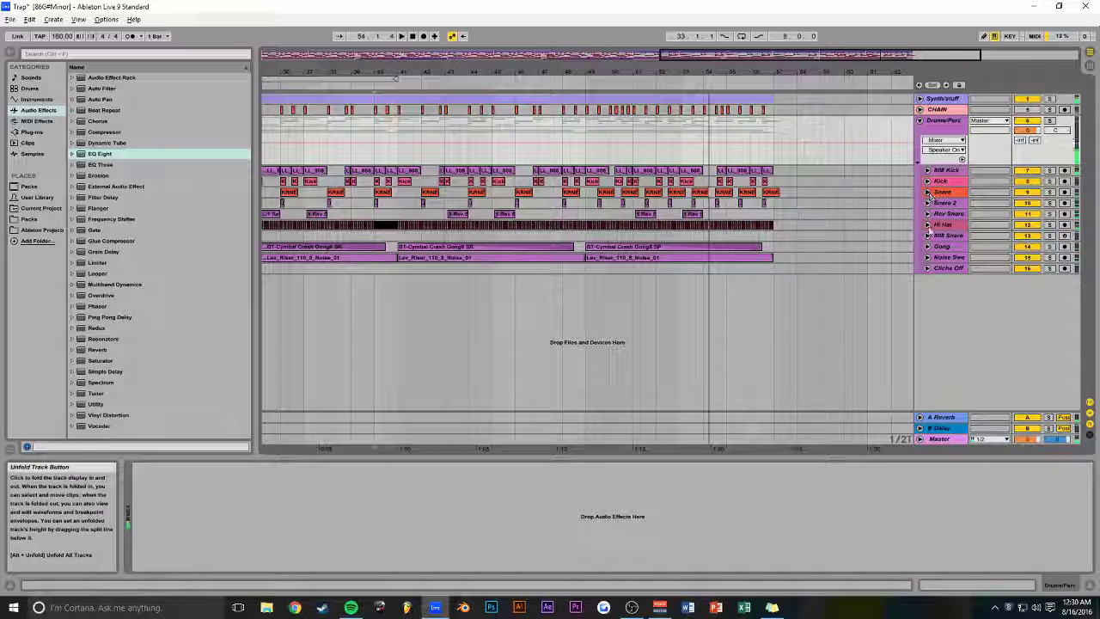
pyautogui.click(919, 120)
pyautogui.click(919, 99)
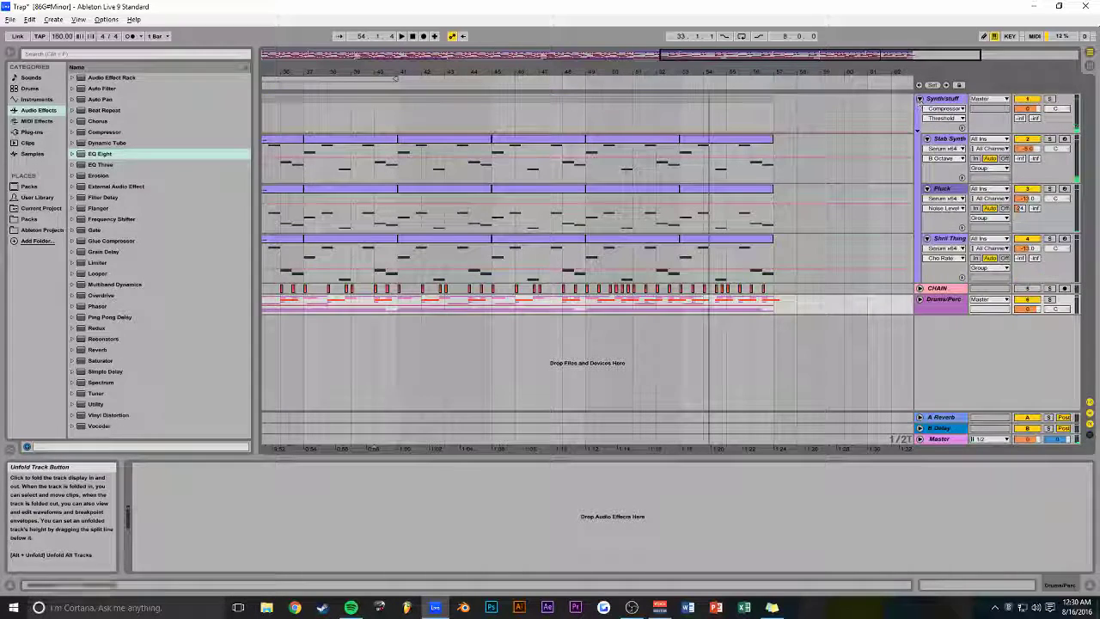
# - Play the synths from bar 49 and open the Shrill Thing clip at bar 49 in an enlarged note editor
pyautogui.click(638, 249)
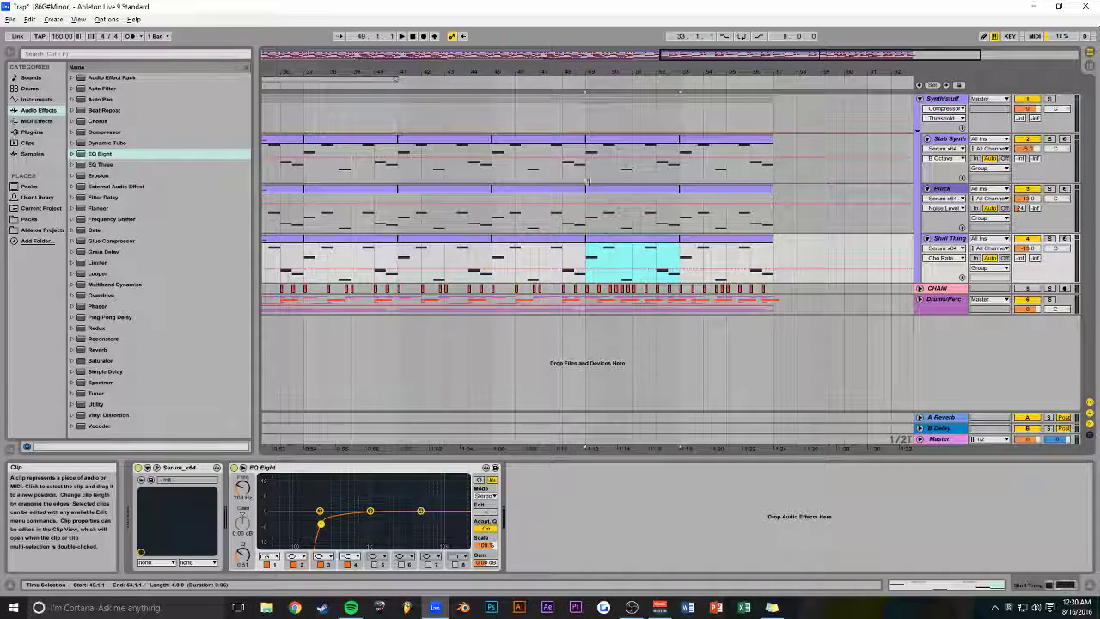
pyautogui.click(589, 118)
pyautogui.click(543, 117)
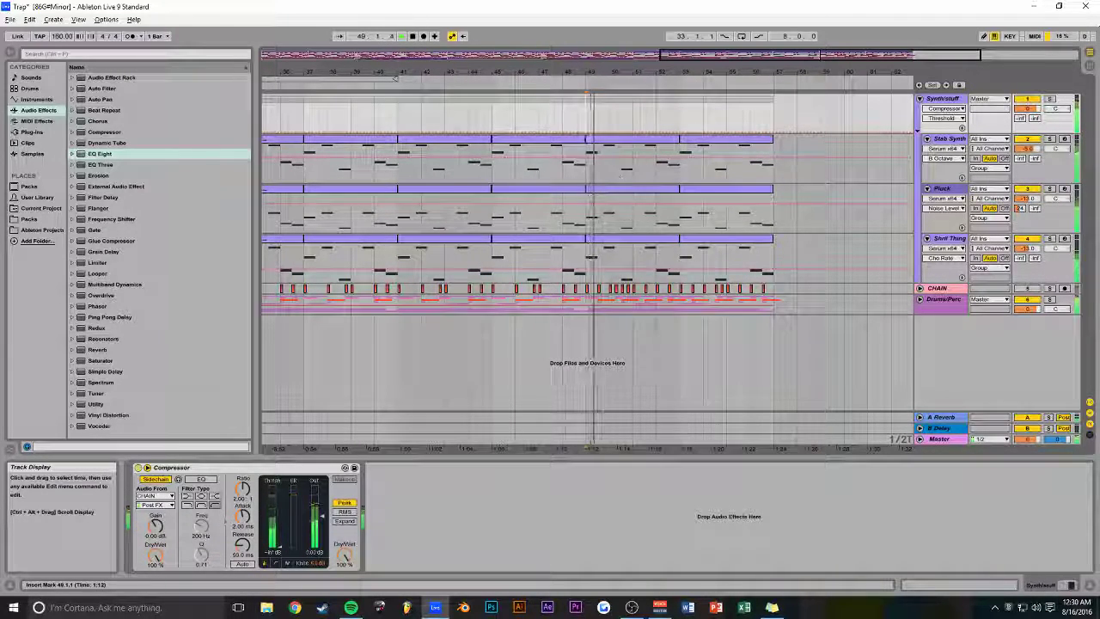
pyautogui.click(621, 245)
pyautogui.doubleClick(620, 245)
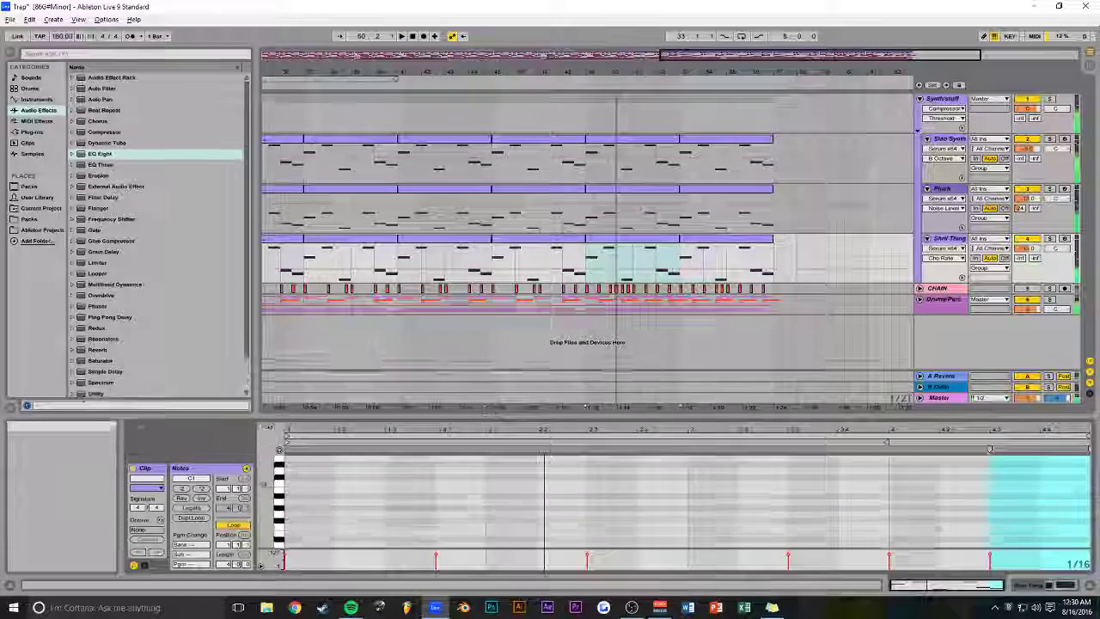
pyautogui.moveTo(395, 363); pyautogui.dragTo(348, 421)
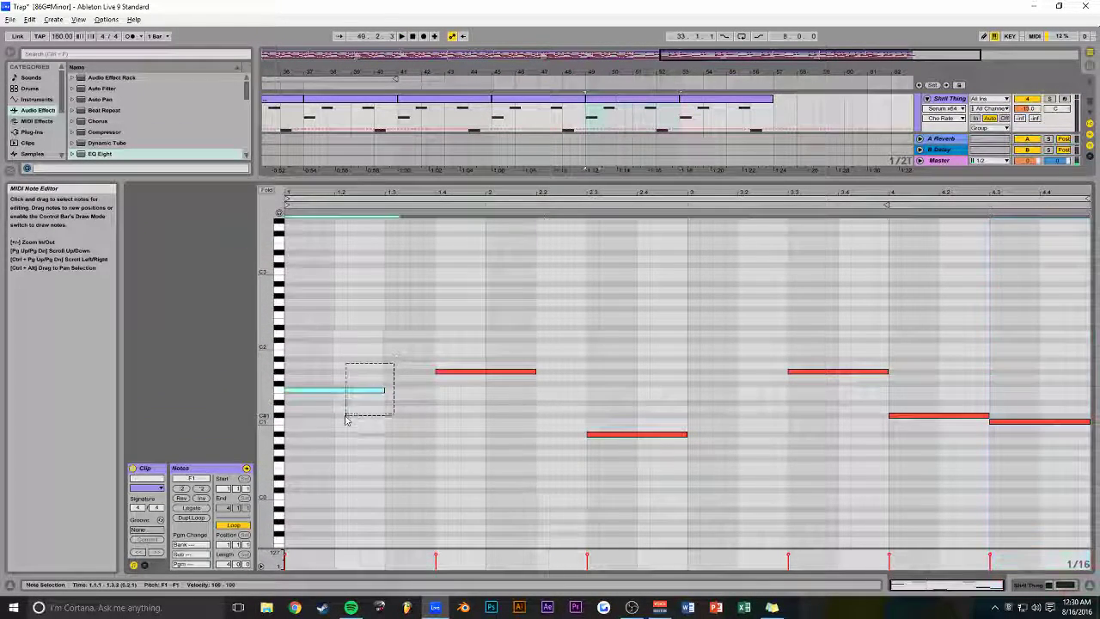
# - Shorten the clip's first note to an eighth note and repeat it up to 1.4
pyautogui.moveTo(384, 389); pyautogui.dragTo(311, 394)
pyautogui.hotkey('ctrl', 'd')
pyautogui.hotkey('ctrl', 'd')
pyautogui.hotkey('ctrl', 'd')
pyautogui.hotkey('ctrl', 'd')
pyautogui.hotkey('ctrl', 'd')
# - Shorten the G#1 note at 1.4 to an eighth note and repeat it up to 2.3
pyautogui.click(515, 371)
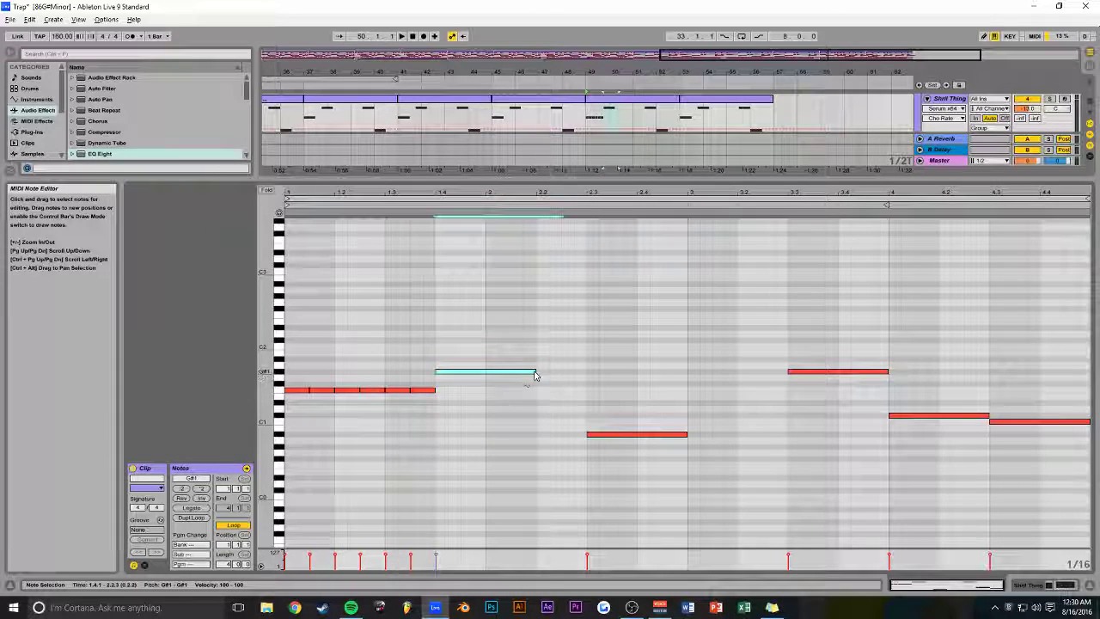
pyautogui.moveTo(535, 371); pyautogui.dragTo(460, 372)
pyautogui.hotkey('ctrl', 'd')
pyautogui.hotkey('ctrl', 'd')
pyautogui.hotkey('ctrl', 'd')
pyautogui.hotkey('ctrl', 'd')
pyautogui.hotkey('ctrl', 'd')
pyautogui.hotkey('ctrl', 'd')
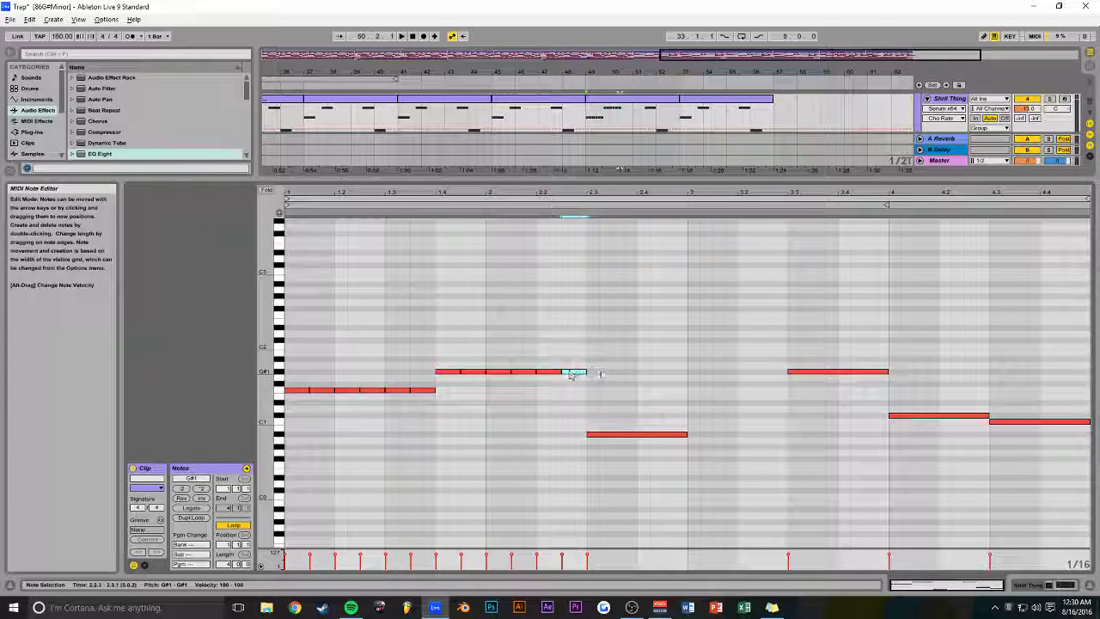
pyautogui.press('Delete')
# - Split the A#0 note at 2.3 into repeated eighth notes that run up to 3.3
pyautogui.moveTo(687, 388); pyautogui.dragTo(698, 438)
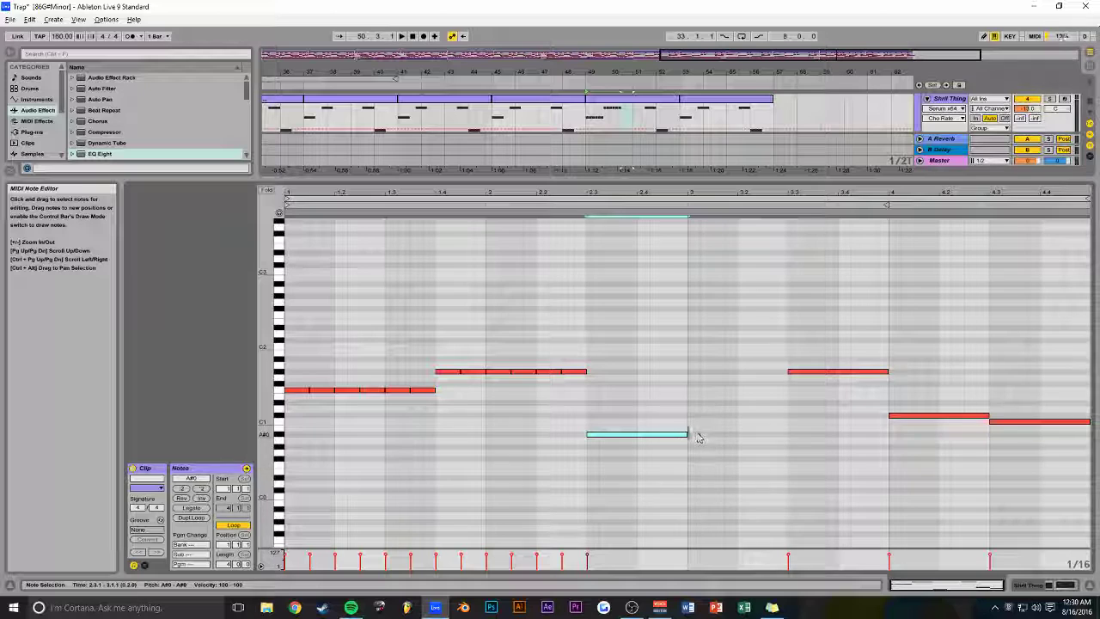
pyautogui.hotkey('ctrl', 'd')
pyautogui.hotkey('ctrl', 'd')
pyautogui.hotkey('ctrl', 'd')
pyautogui.hotkey('ctrl', 'd')
# - Turn the G#1 note at 3.3 into repeated eighth notes up to bar 4 of the clip
pyautogui.click(820, 371)
pyautogui.moveTo(839, 373); pyautogui.dragTo(813, 373)
pyautogui.hotkey('ctrl', 'd')
pyautogui.hotkey('ctrl', 'd')
pyautogui.hotkey('ctrl', 'd')
pyautogui.hotkey('ctrl', 'd')
# - Replace the last two notes, C#1 and C1, with repeated eighth notes through the end of bar 4
pyautogui.click(941, 415)
pyautogui.moveTo(988, 416); pyautogui.dragTo(925, 417)
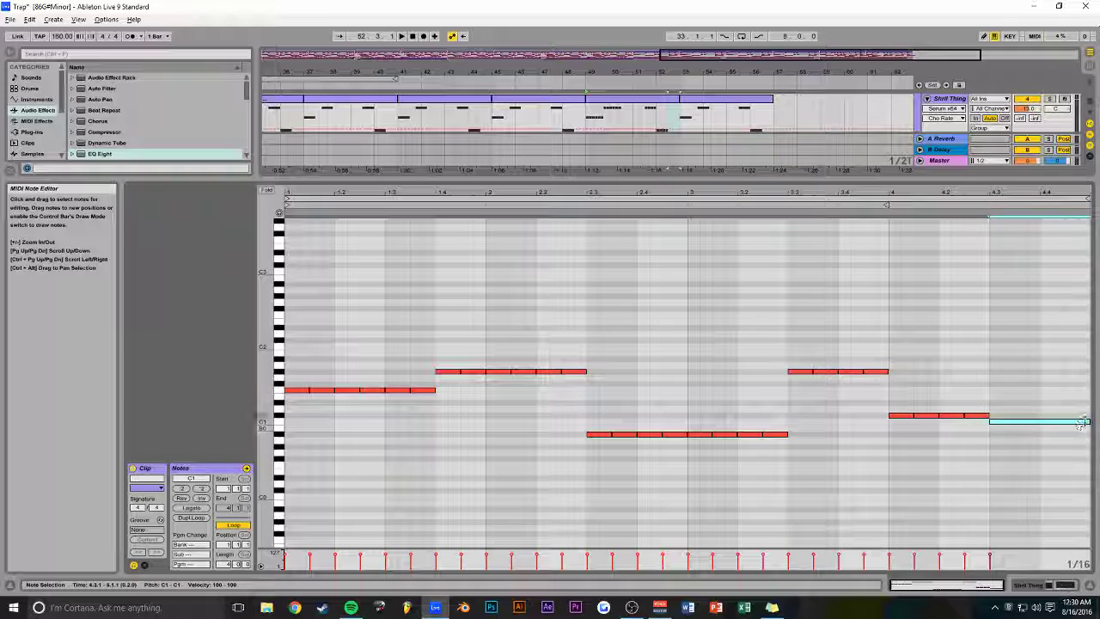
pyautogui.moveTo(1080, 422); pyautogui.dragTo(1013, 423)
pyautogui.hotkey('ctrl', 'd')
pyautogui.hotkey('ctrl', 'd')
pyautogui.hotkey('ctrl', 'd')
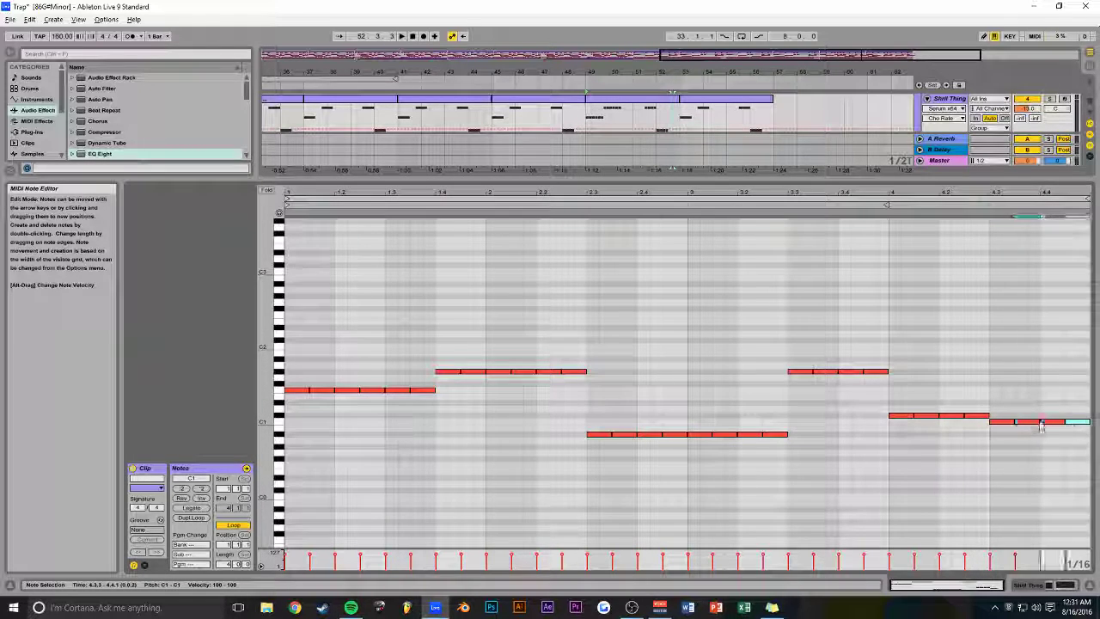
# - Paste the repeated-eighth-note clip from bar 49 over the Shril Thing clip at bar 53 and save the set
pyautogui.moveTo(1044, 312); pyautogui.dragTo(135, 479)
pyautogui.moveTo(434, 391); pyautogui.dragTo(429, 391)
pyautogui.press('space')
pyautogui.moveTo(621, 176); pyautogui.dragTo(621, 365)
pyautogui.click(732, 247)
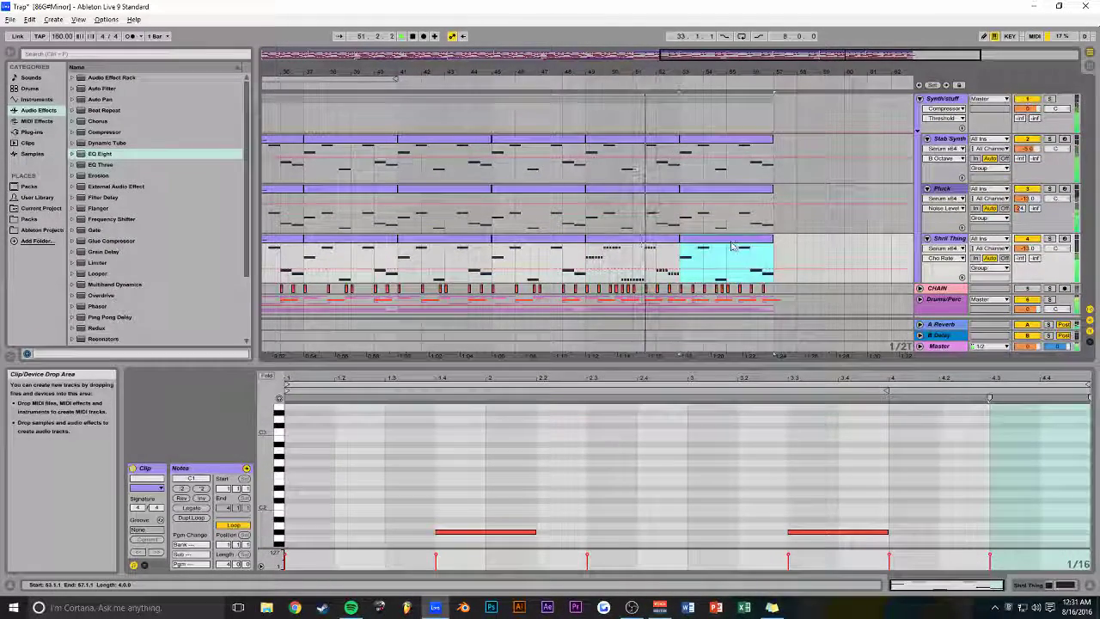
pyautogui.hotkey('ctrl', 'v')
pyautogui.hotkey('ctrl', 's')
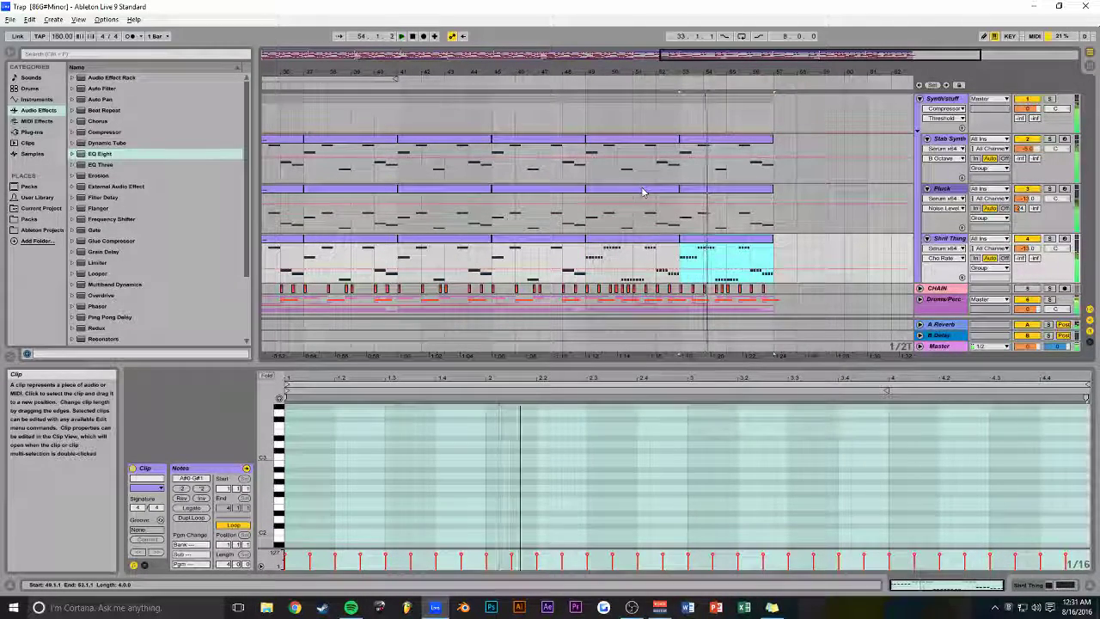
# - Replace the Pluck clips from bar 49 to bar 57 with two copies of the repeated-eighth-note clip and start playback
pyautogui.click(666, 190)
pyautogui.keyDown('shift'); pyautogui.click(715, 191); pyautogui.keyUp('shift')
pyautogui.press('Delete')
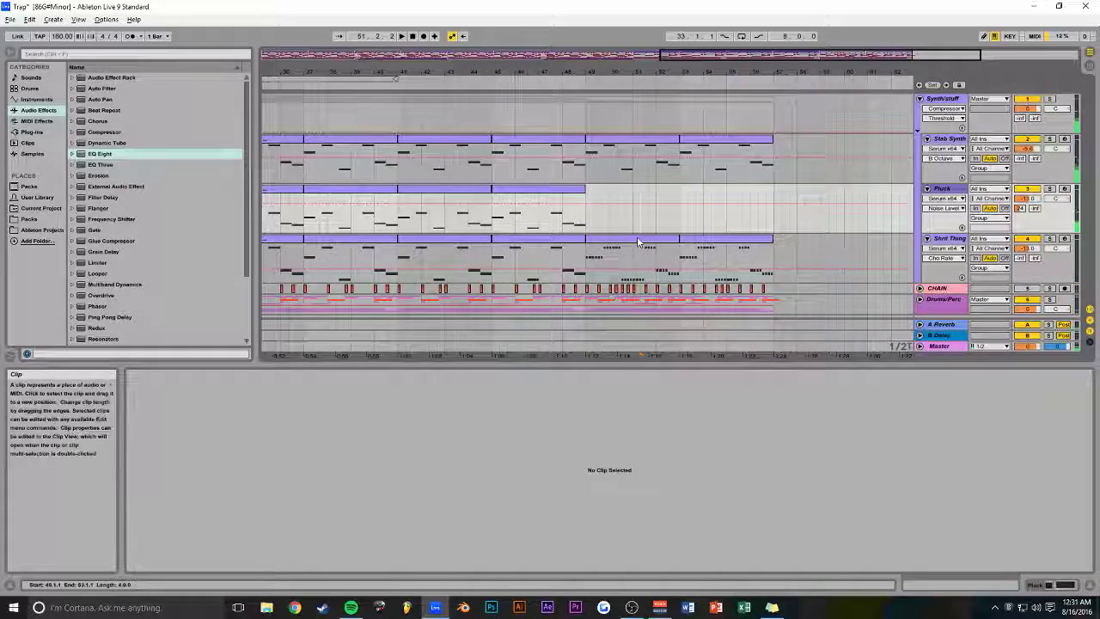
pyautogui.hotkey('ctrl', 'v')
pyautogui.hotkey('ctrl', 'd')
pyautogui.press('space')
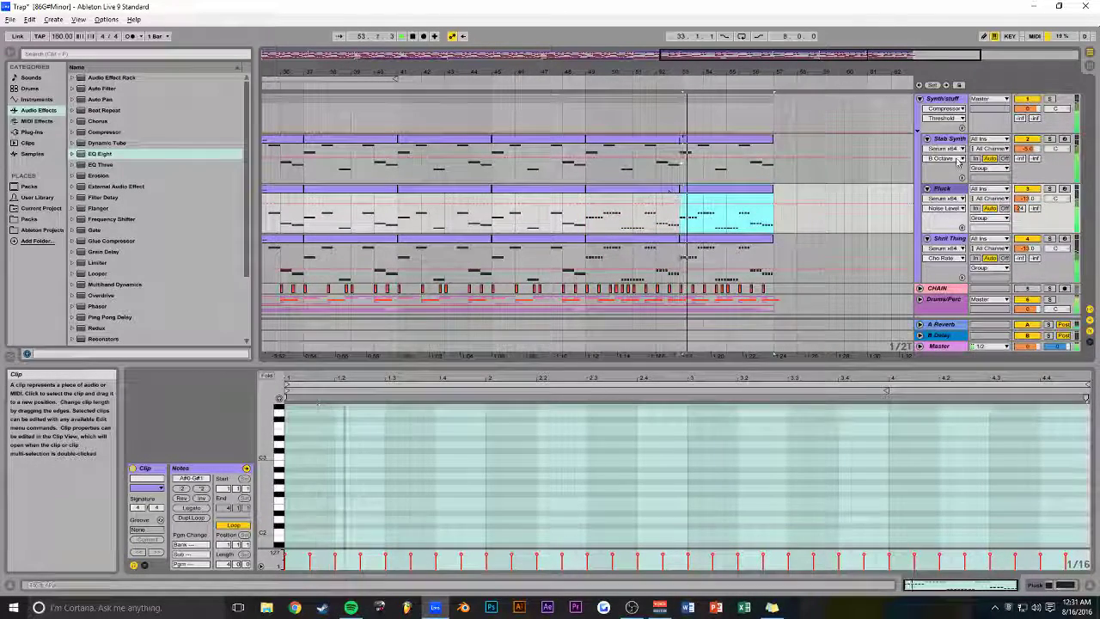
# - Audition the Pluck track briefly in solo and save the set
pyautogui.click(1049, 188)
pyautogui.click(1049, 188)
pyautogui.hotkey('ctrl', 's')
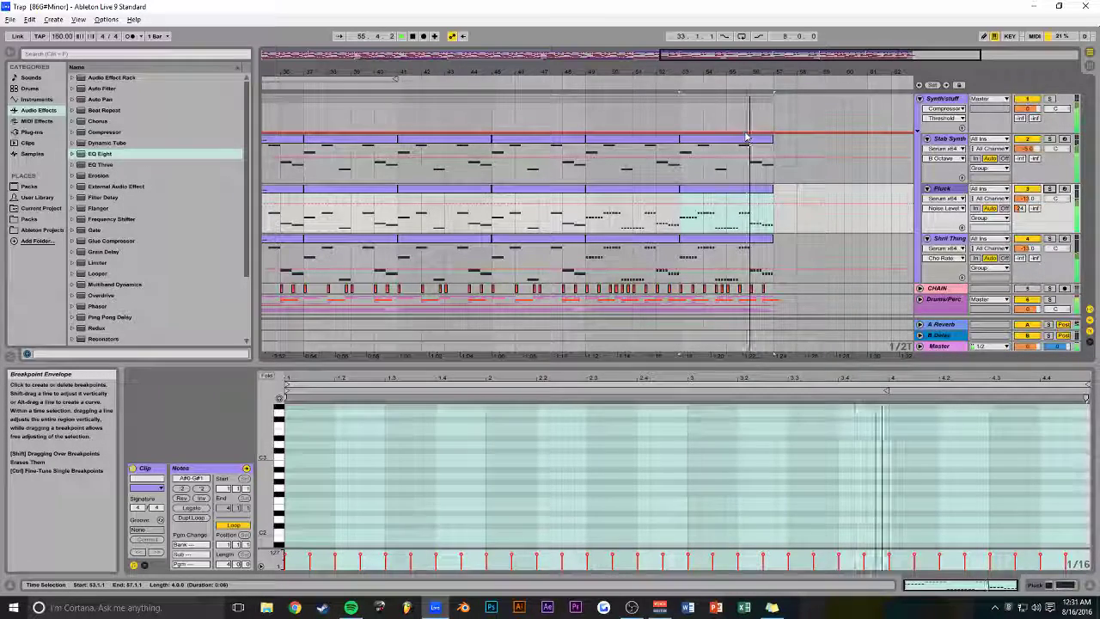
# - Play the arrangement from bar 33 to hear the closing section
pyautogui.moveTo(446, 55); pyautogui.dragTo(446, 72)
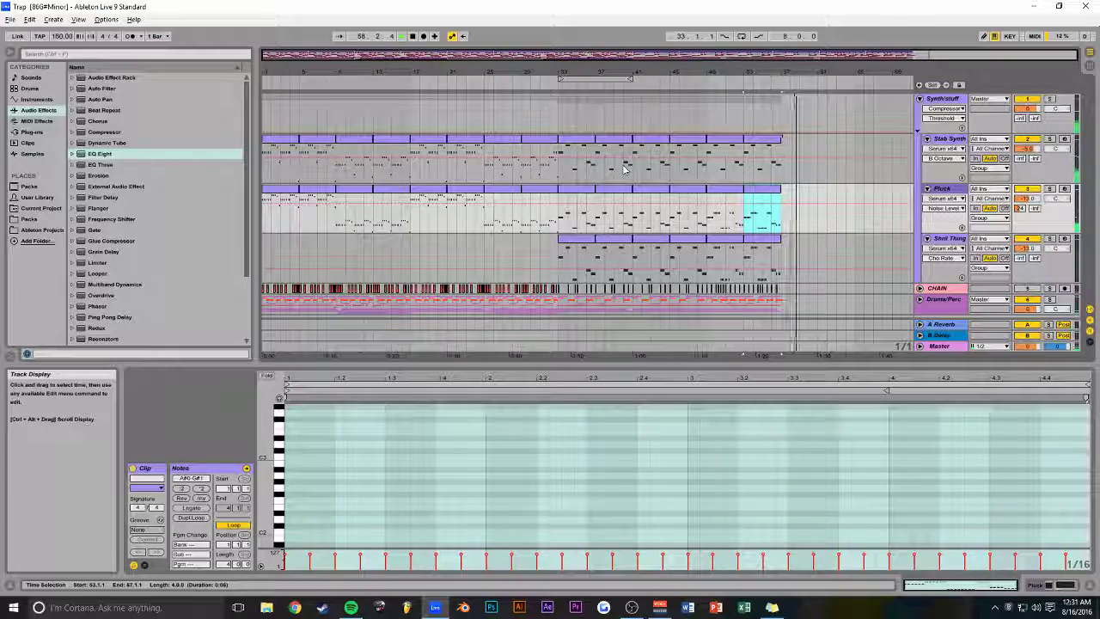
pyautogui.click(558, 116)
pyautogui.press('space')
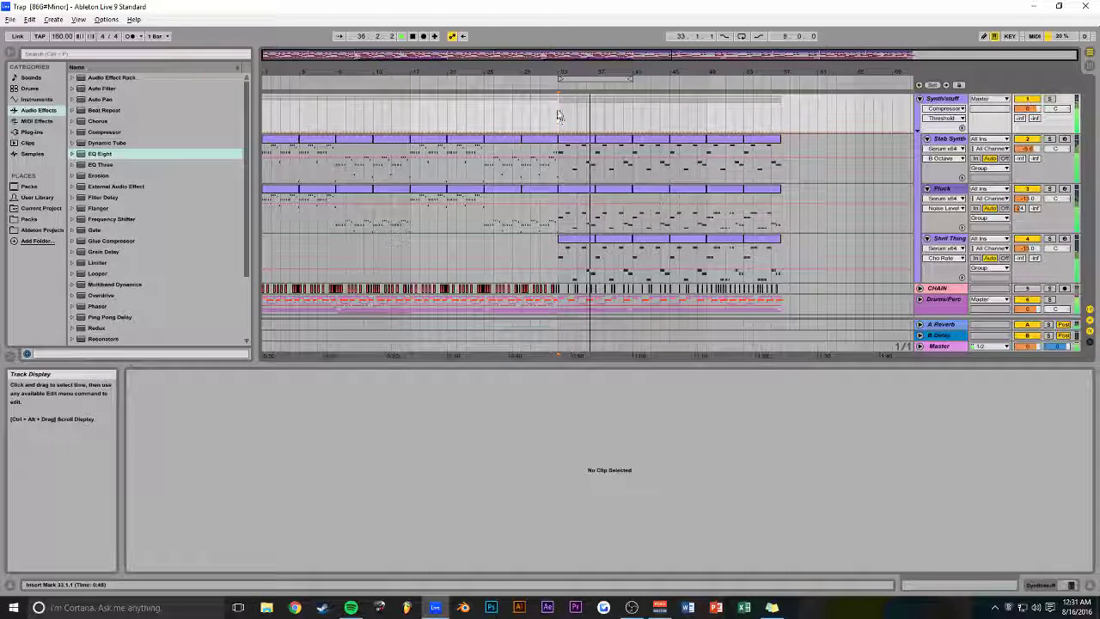
# - Check the low band's mode in the Master track's IL Maximus during playback, close the plug-in and show the whole arrangement
pyautogui.click(1065, 586)
pyautogui.click(200, 467)
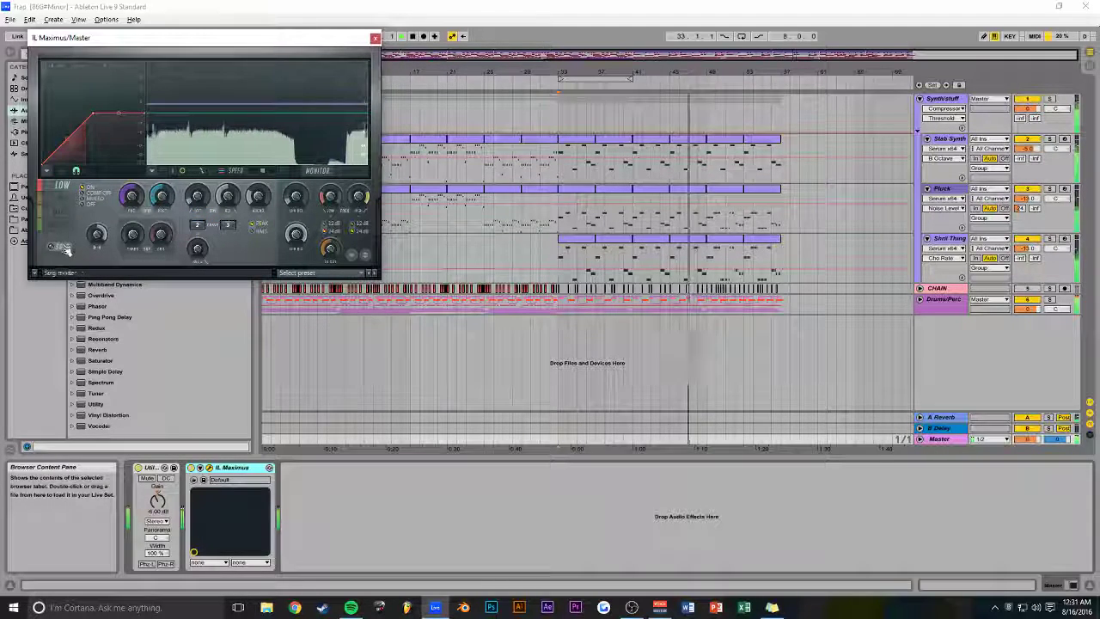
pyautogui.click(97, 191)
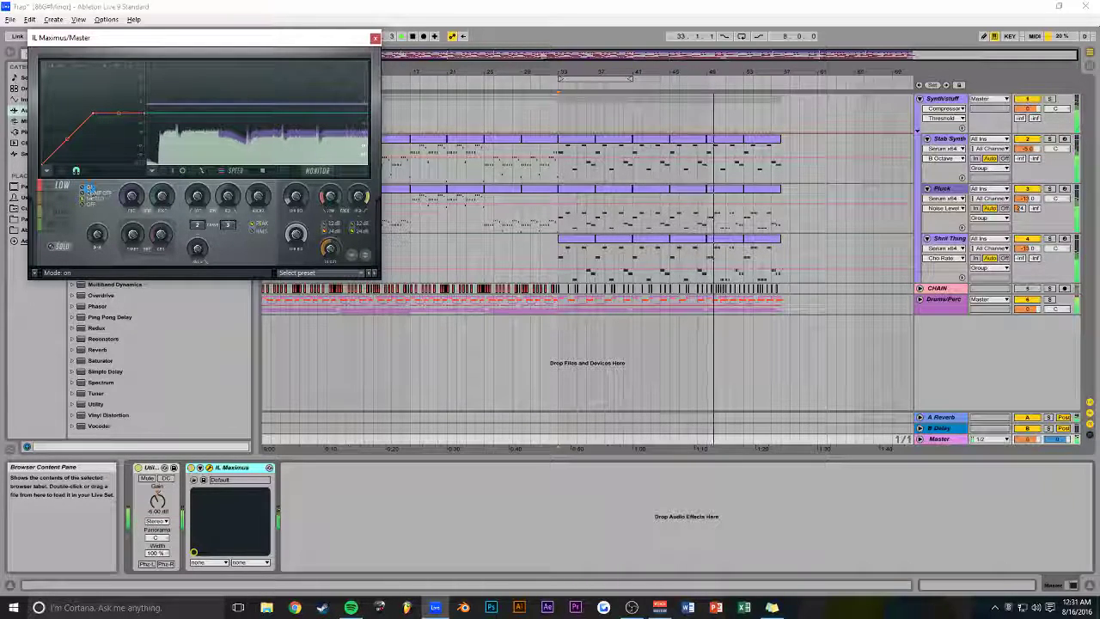
pyautogui.click(375, 38)
pyautogui.moveTo(729, 54); pyautogui.dragTo(588, 57)
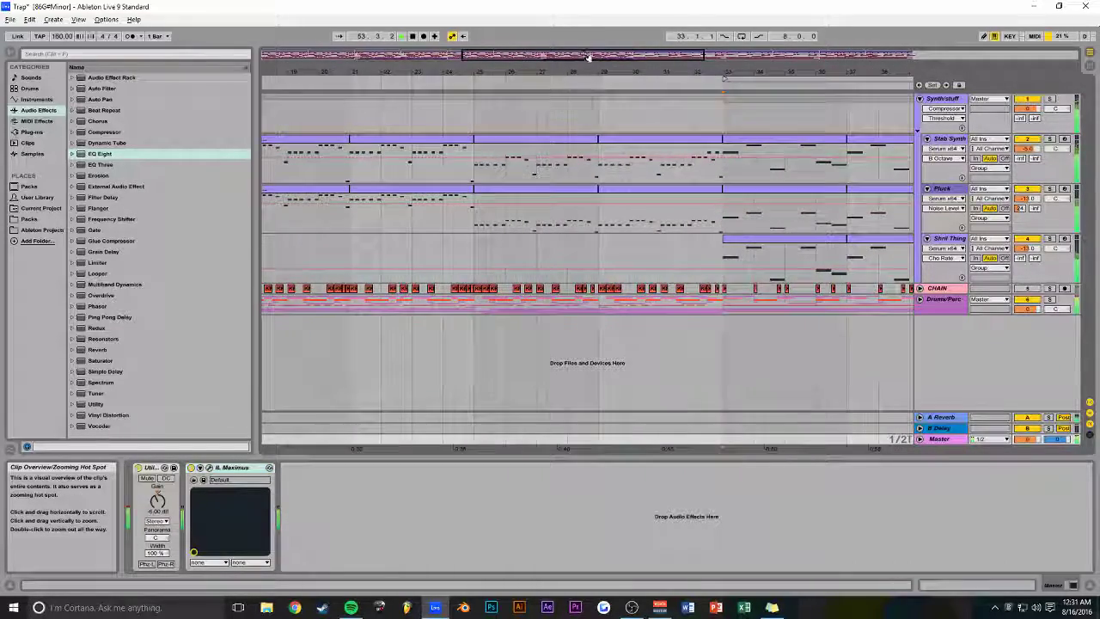
pyautogui.doubleClick(588, 56)
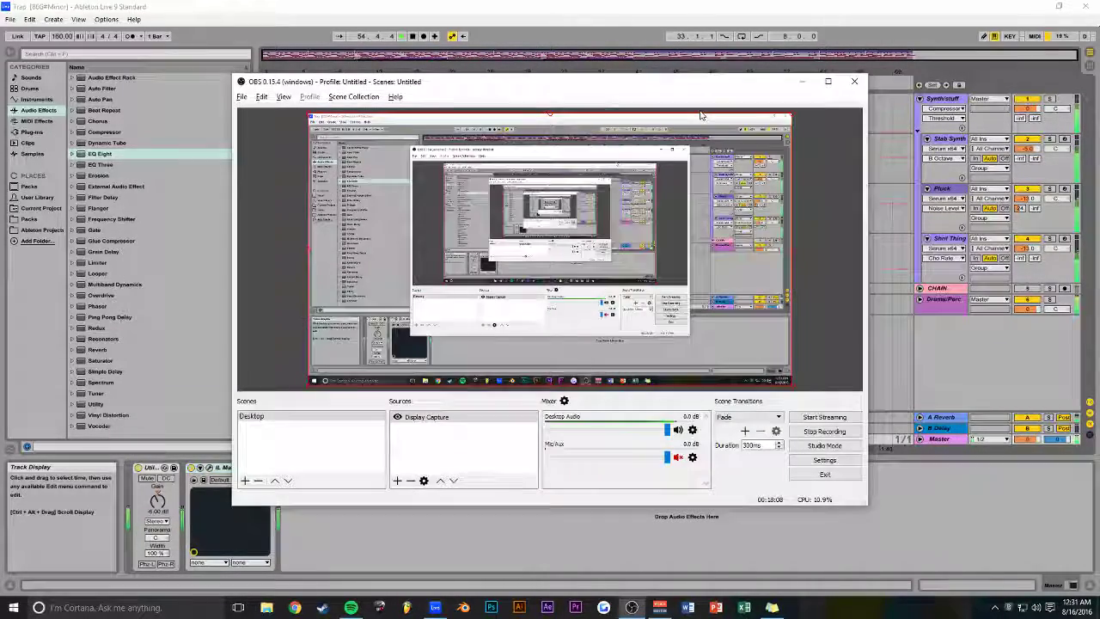